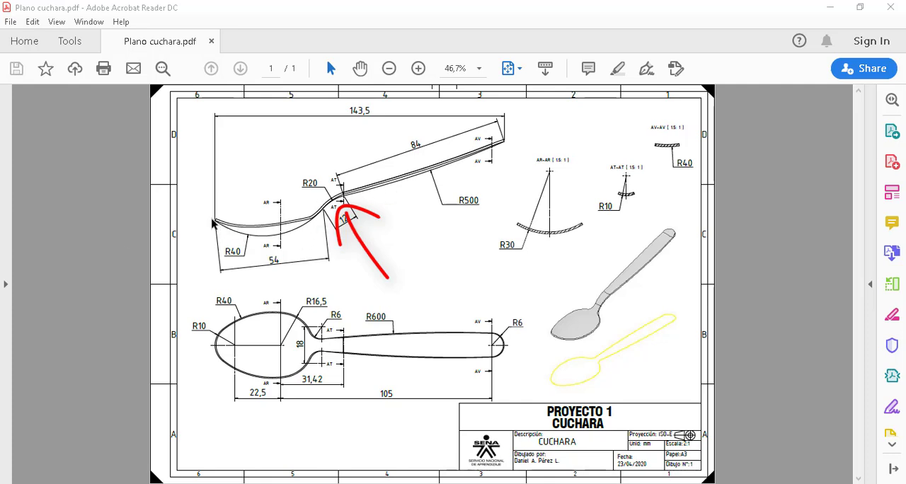
pyautogui.doubleClick(266, 244)
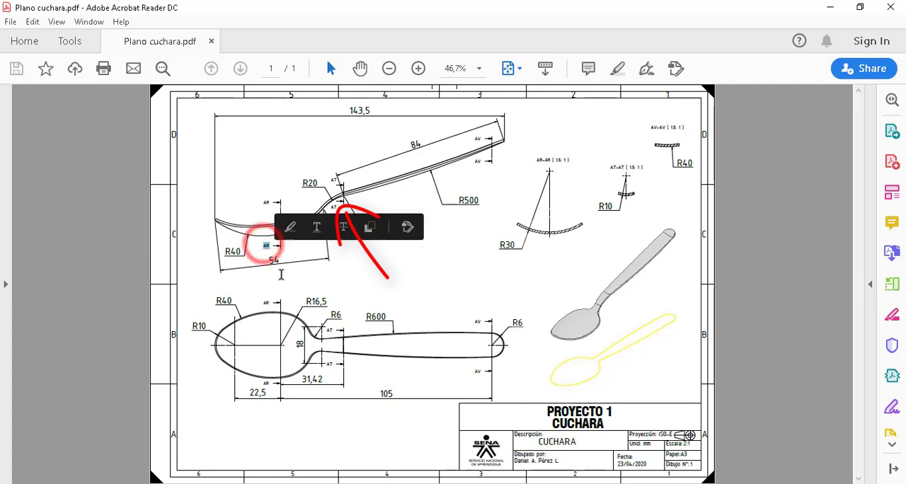
pyautogui.click(281, 275)
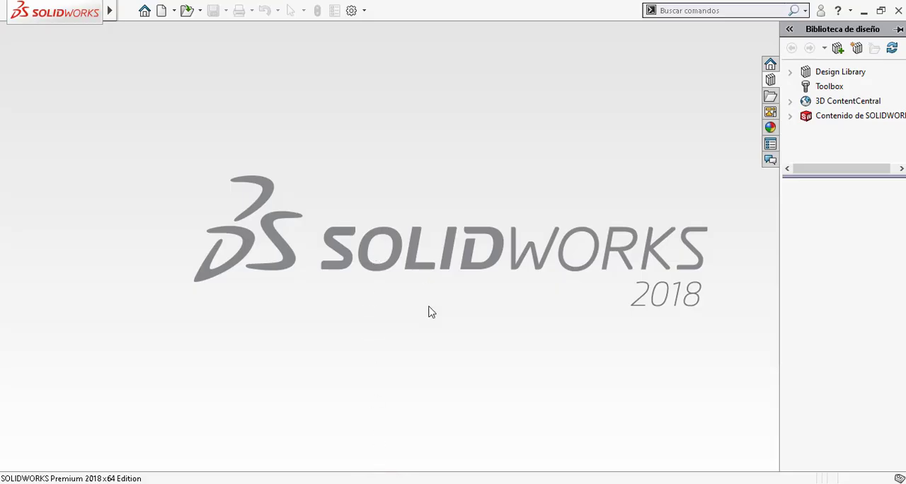
# Step: Create a new SolidWorks part document and start a sketch on the Alzado plane
pyautogui.click(423, 226)
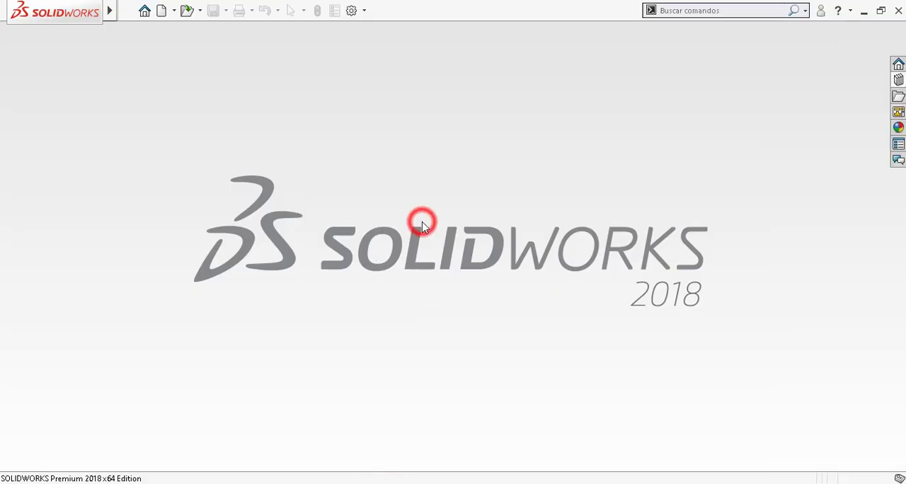
pyautogui.hotkey('ctrl', 'n')
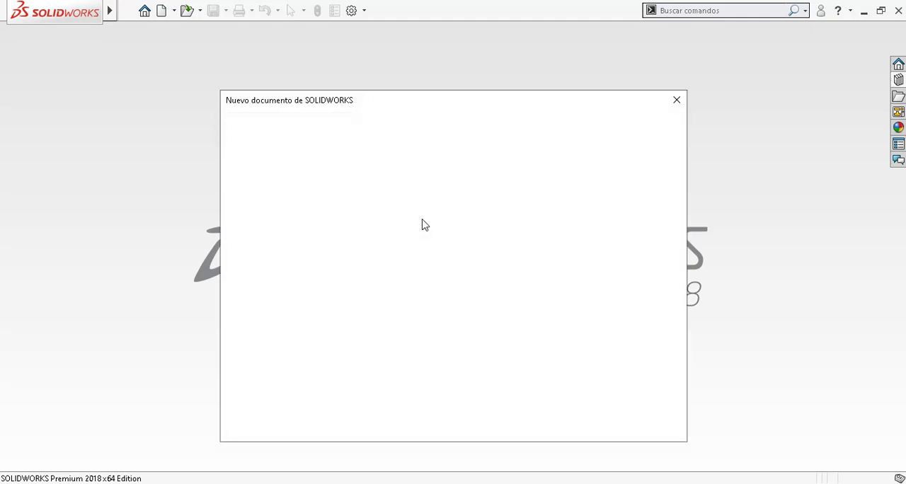
pyautogui.click(289, 207)
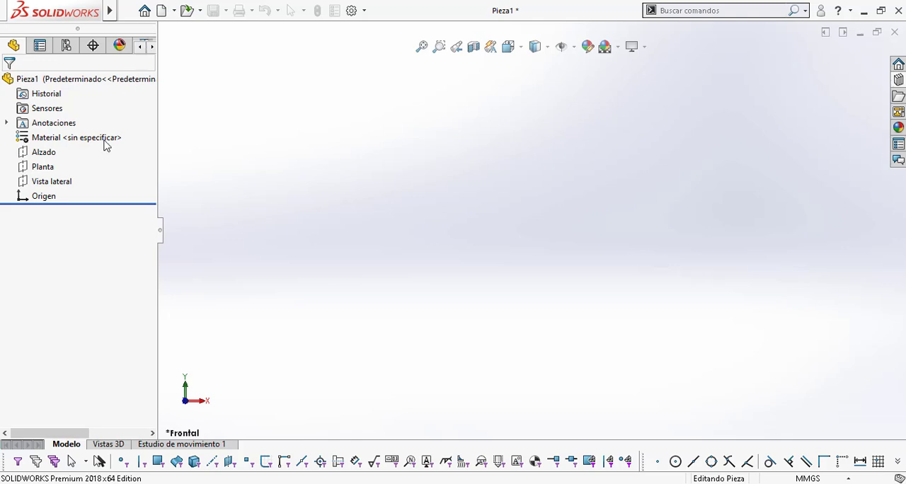
pyautogui.click(572, 125)
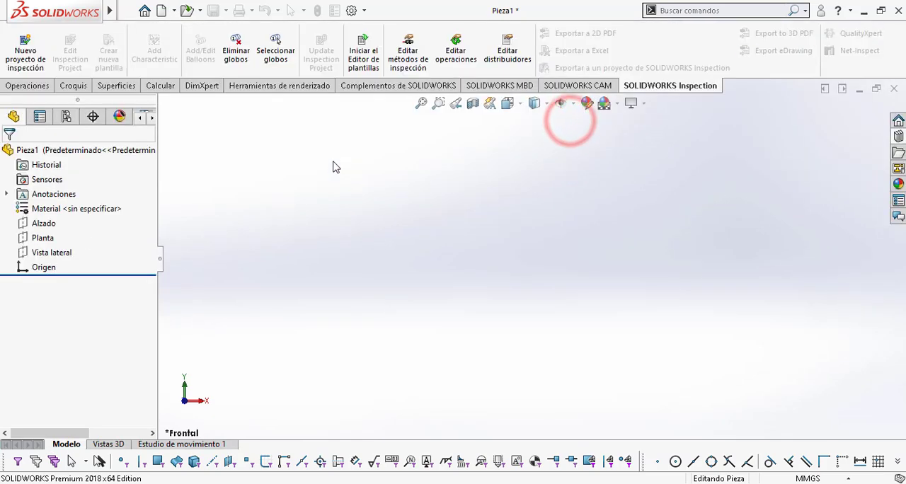
pyautogui.click(50, 226)
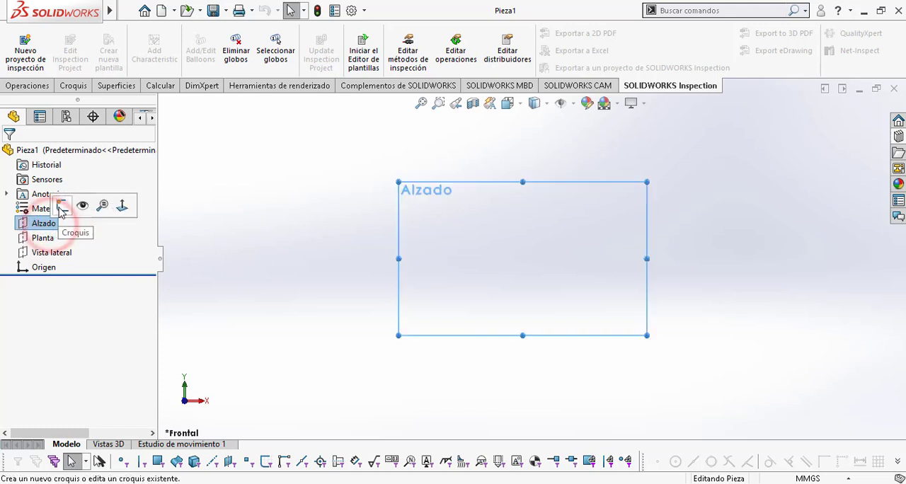
pyautogui.click(61, 206)
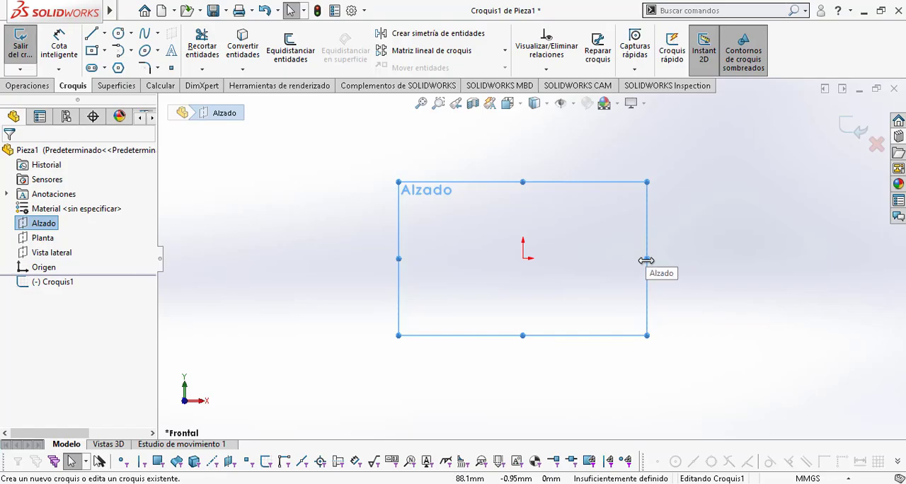
# Step: Check the spoon profile in Plano cuchara.pdf and sketch a three-point arc from the origin, bulging downward with a radius of about 115 mm
pyautogui.hotkey('alt', 'Tab')
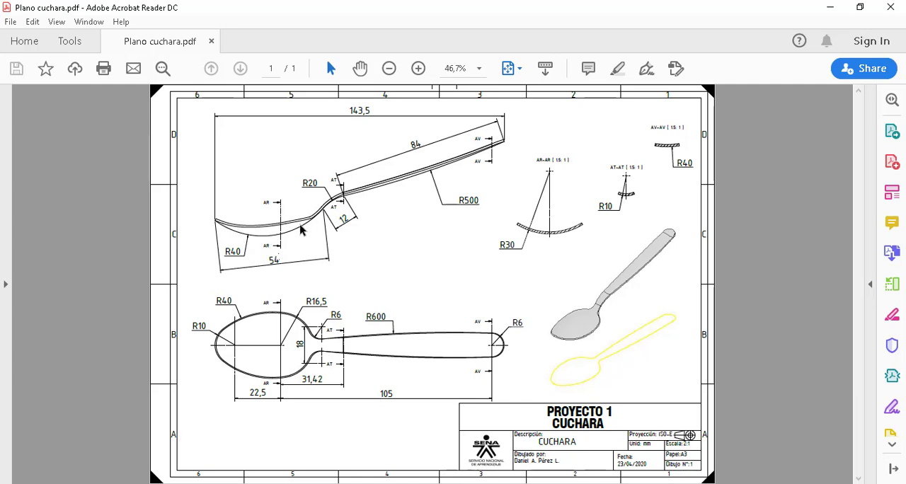
pyautogui.hotkey('alt', 'Tab')
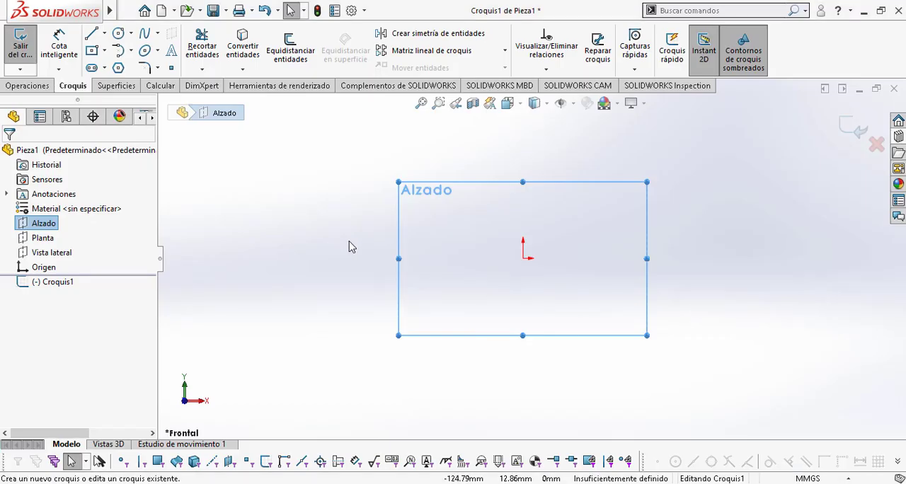
pyautogui.click(130, 50)
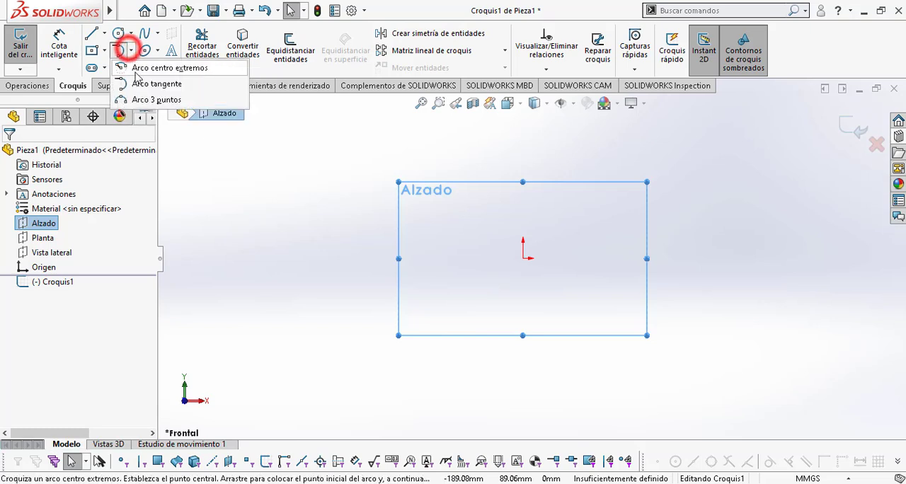
pyautogui.click(146, 100)
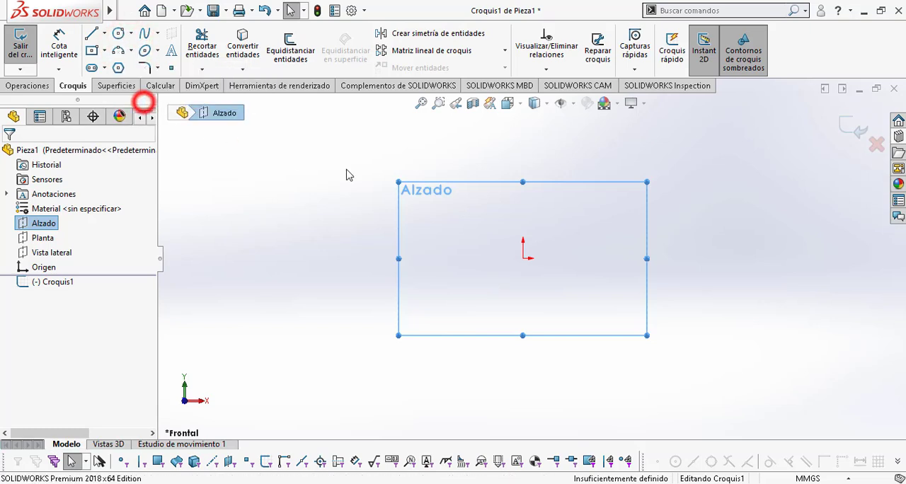
pyautogui.click(523, 259)
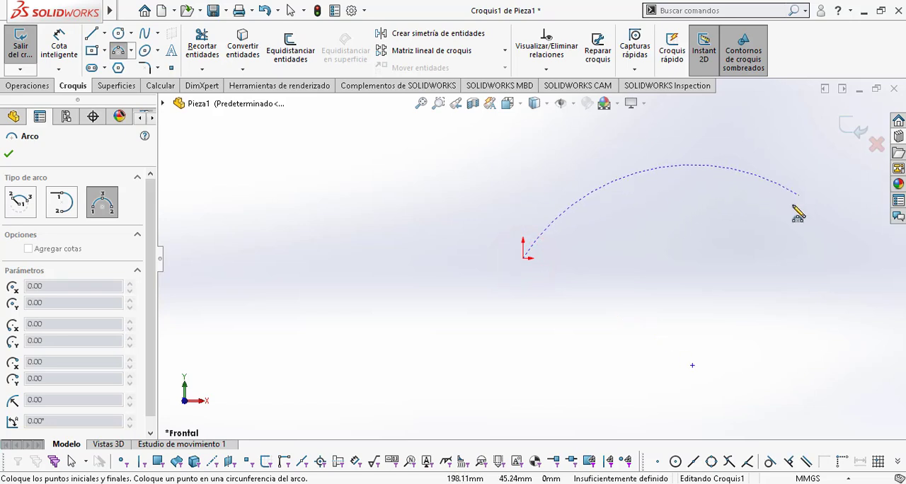
pyautogui.click(745, 215)
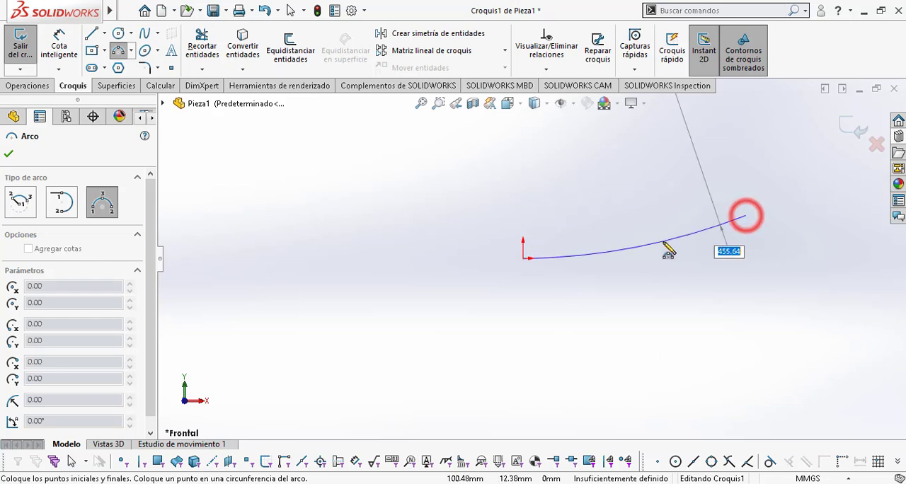
pyautogui.click(625, 286)
pyautogui.press('Escape')
# Step: Dimension the bowl arc with a radius of 40 mm
pyautogui.moveTo(64, 15)
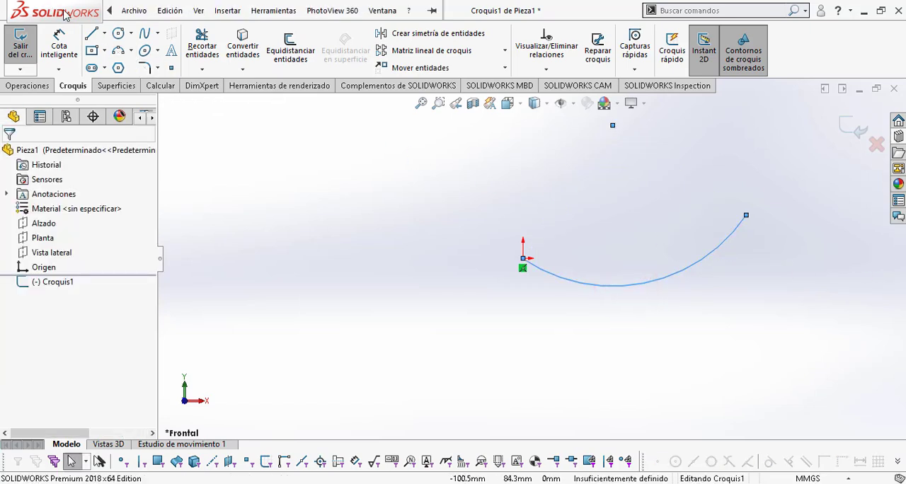
pyautogui.click(56, 42)
pyautogui.click(665, 280)
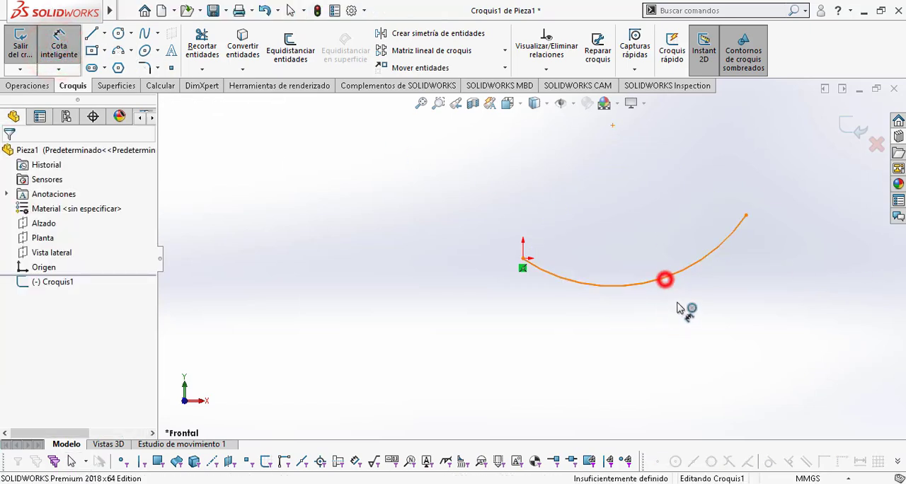
pyautogui.click(716, 322)
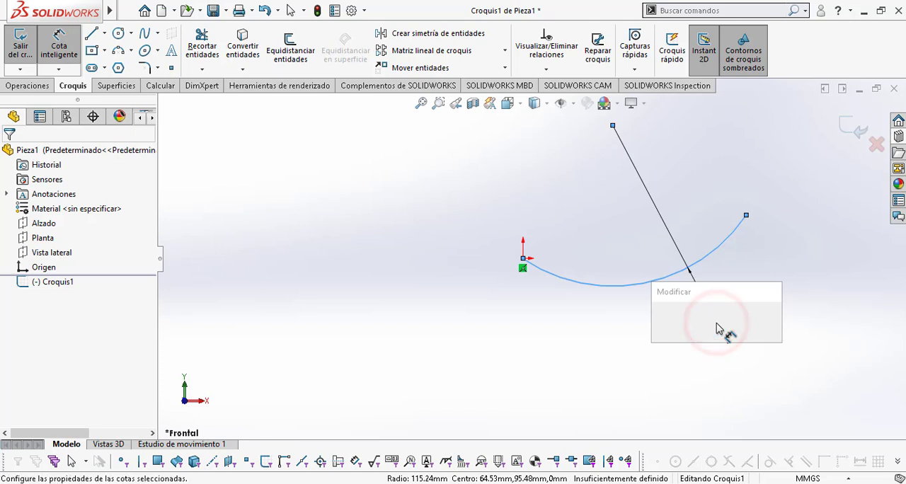
pyautogui.write('40')
pyautogui.press('Return')
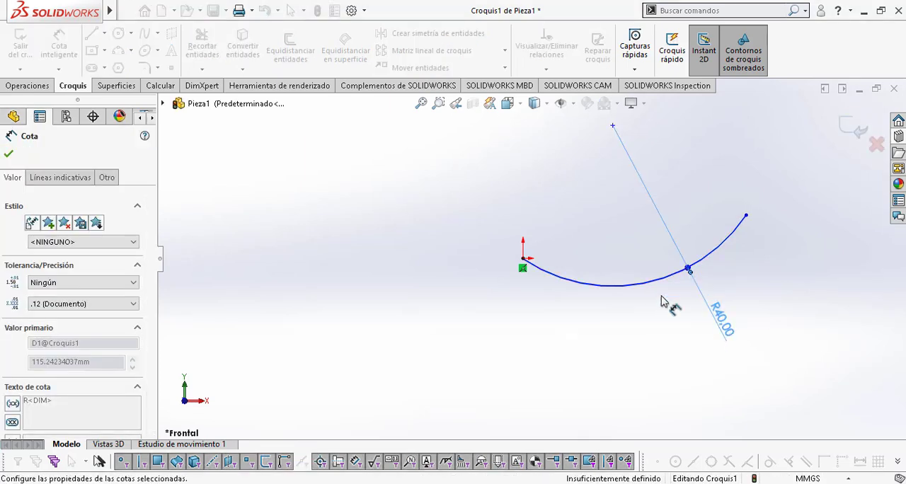
# Step: Check the neck radius in Plano cuchara.pdf and sketch a tangent arc of about 26 mm radius from the bowl arc's free end, curving the opposite way
pyautogui.moveTo(778, 273)
pyautogui.keyDown('ctrl'); pyautogui.mouseDown(button='middle')
pyautogui.moveTo(613, 291)
pyautogui.moveTo(528, 326)
pyautogui.mouseUp(button='middle'); pyautogui.keyUp('ctrl')
pyautogui.hotkey('alt', 'Tab')
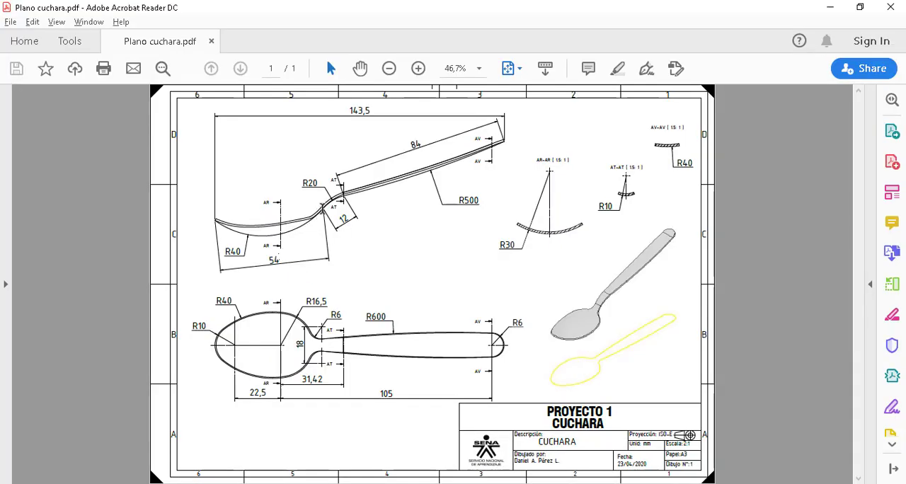
pyautogui.doubleClick(315, 182)
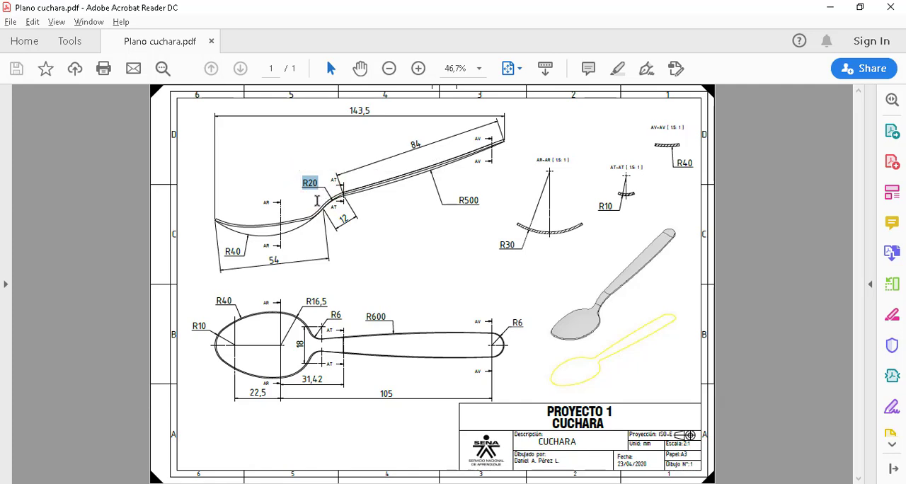
pyautogui.hotkey('alt', 'Tab')
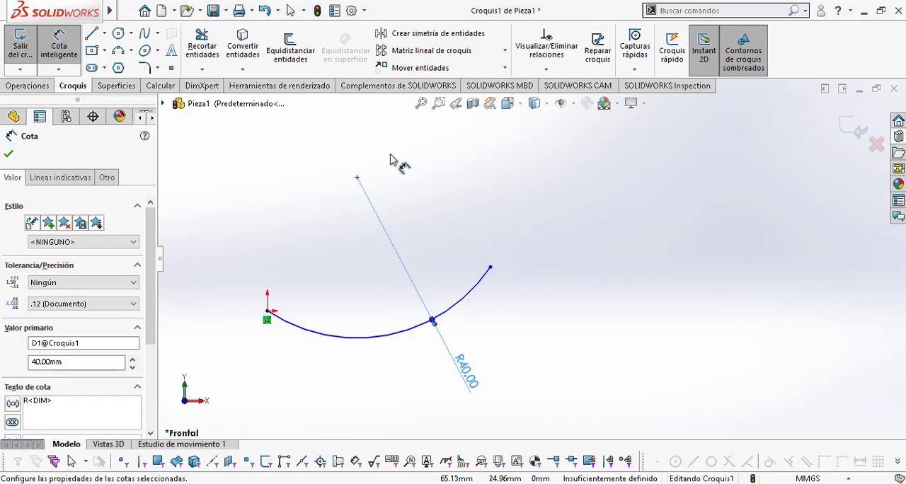
pyautogui.click(131, 51)
pyautogui.click(134, 85)
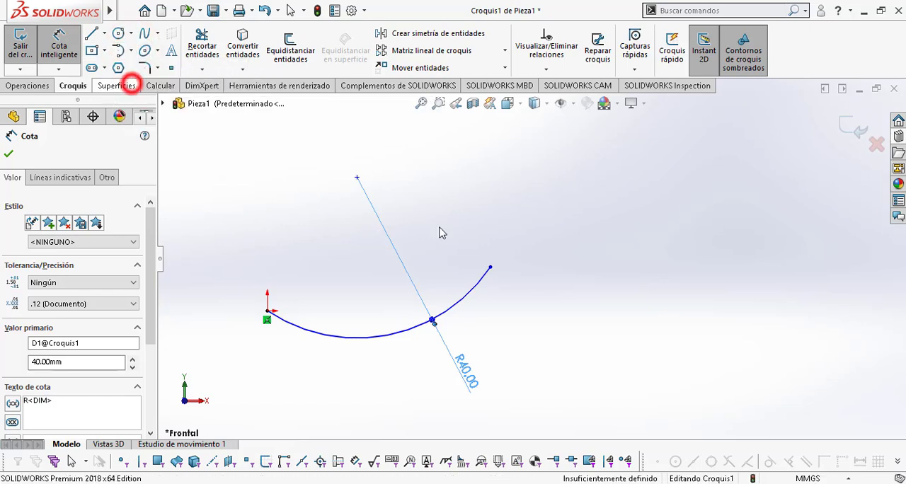
pyautogui.click(490, 268)
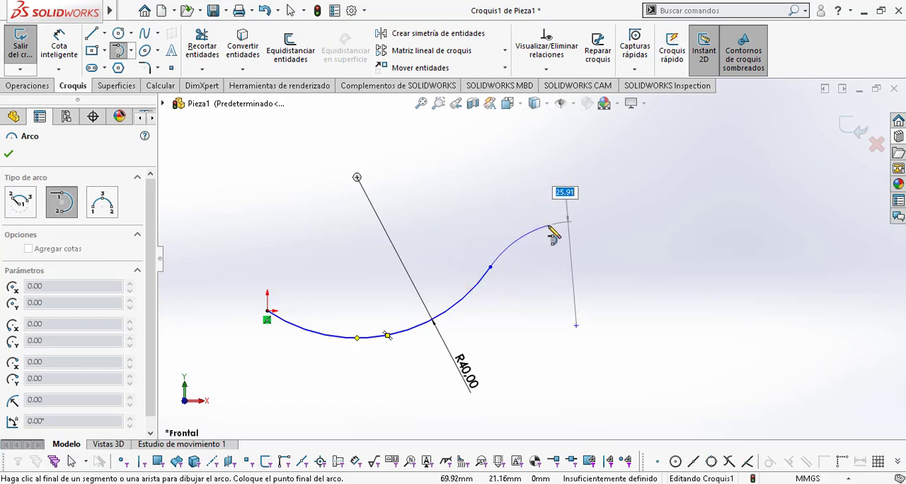
pyautogui.click(551, 232)
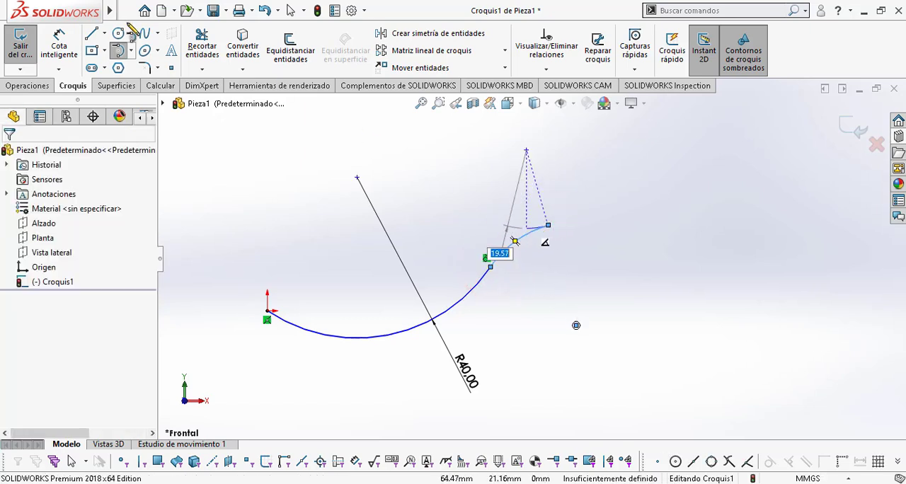
pyautogui.press('Escape')
# Step: Dimension the short tangent neck arc with a radius of 20 mm
pyautogui.click(63, 32)
pyautogui.click(519, 239)
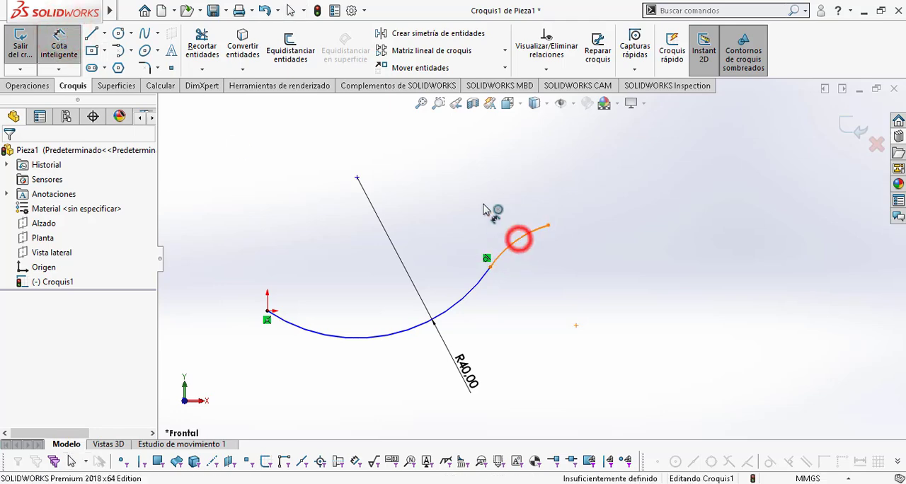
pyautogui.click(482, 205)
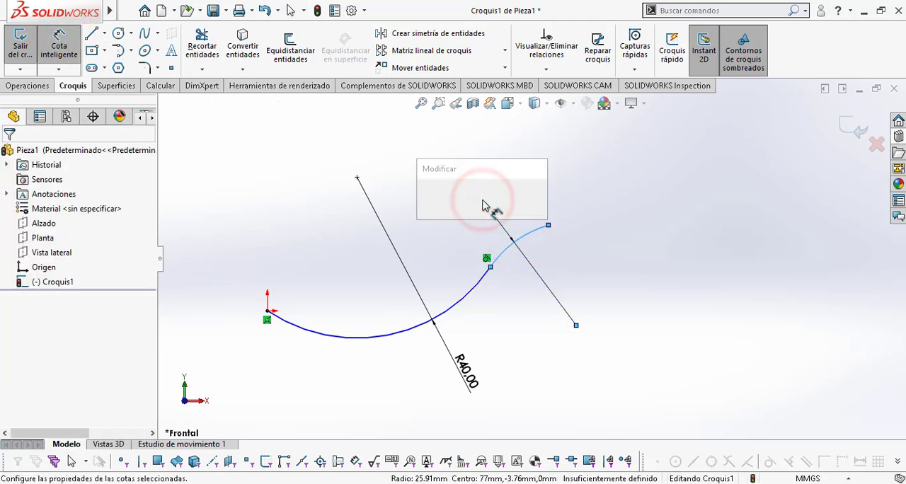
pyautogui.write('20')
pyautogui.press('Return')
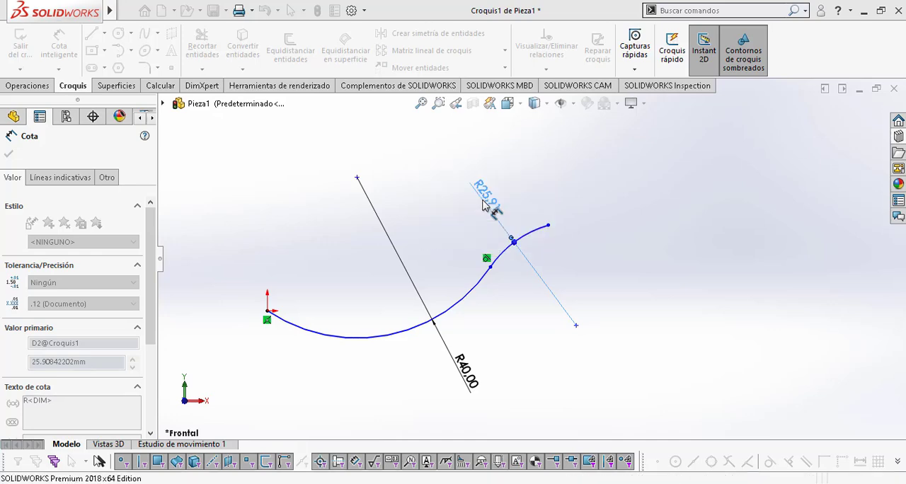
# Step: Check the handle radius in Plano cuchara.pdf and sketch a long rising tangent arc of about 454 mm radius from the neck arc's free end
pyautogui.moveTo(551, 283)
pyautogui.keyDown('ctrl'); pyautogui.mouseDown(button='middle')
pyautogui.moveTo(455, 291)
pyautogui.moveTo(460, 296)
pyautogui.mouseUp(button='middle'); pyautogui.keyUp('ctrl')
pyautogui.hotkey('alt', 'Tab')
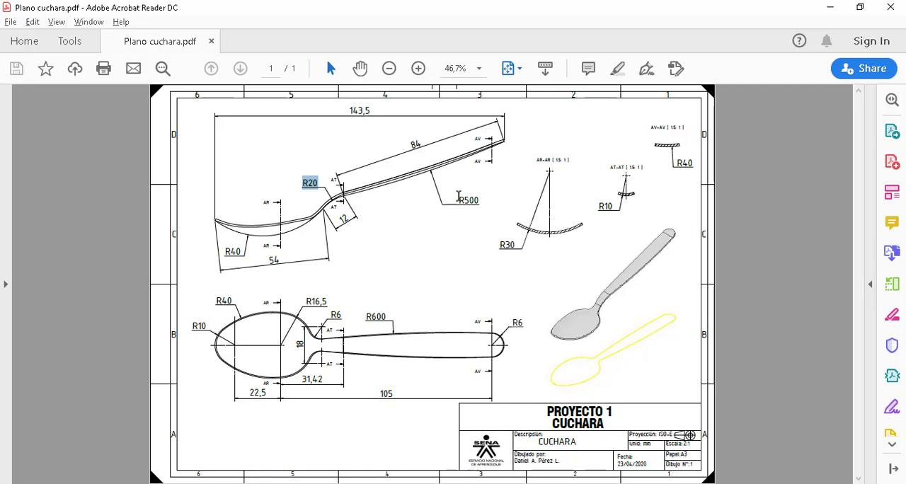
pyautogui.doubleClick(485, 203)
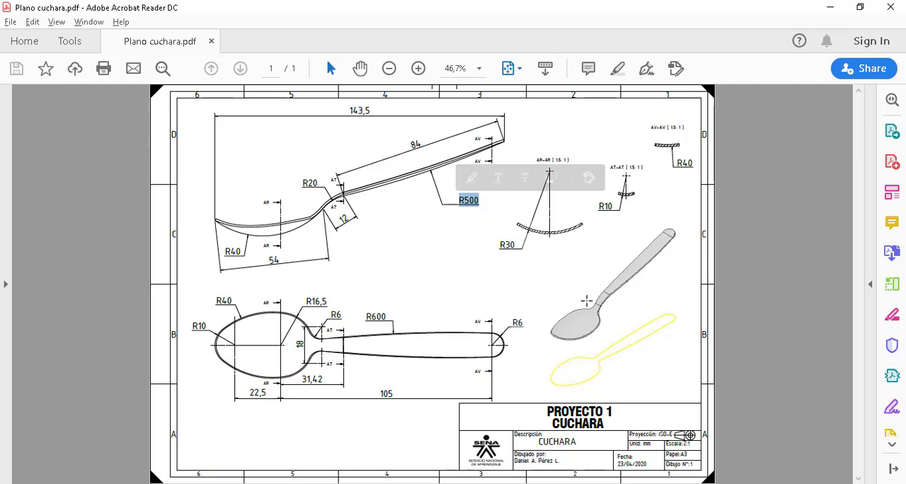
pyautogui.hotkey('alt', 'Tab')
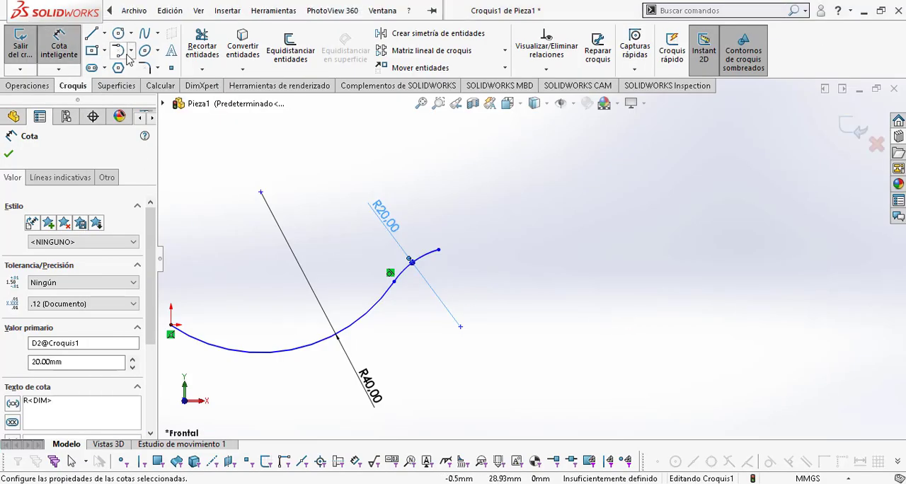
pyautogui.click(121, 54)
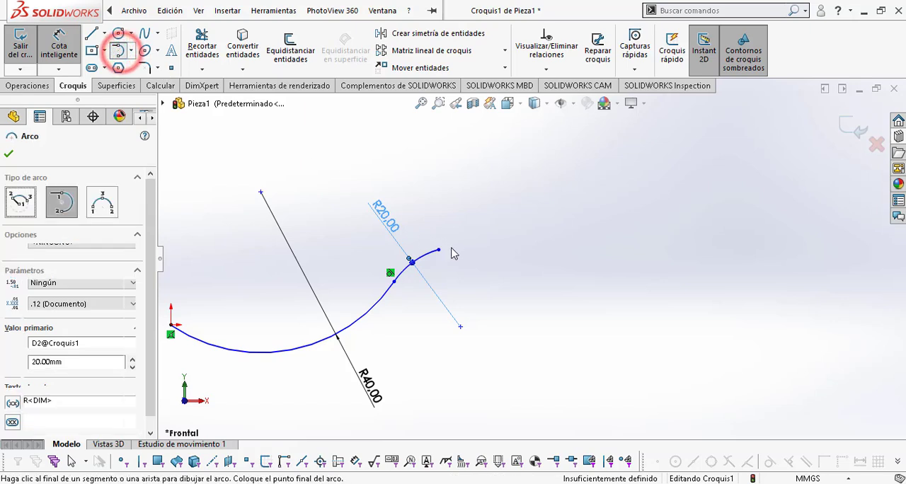
pyautogui.click(440, 252)
pyautogui.scroll(4, 661, 259)
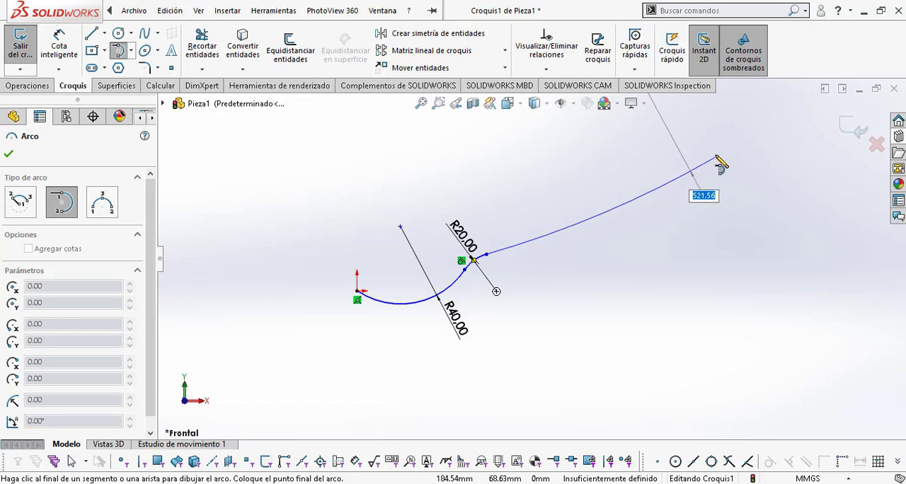
pyautogui.click(671, 179)
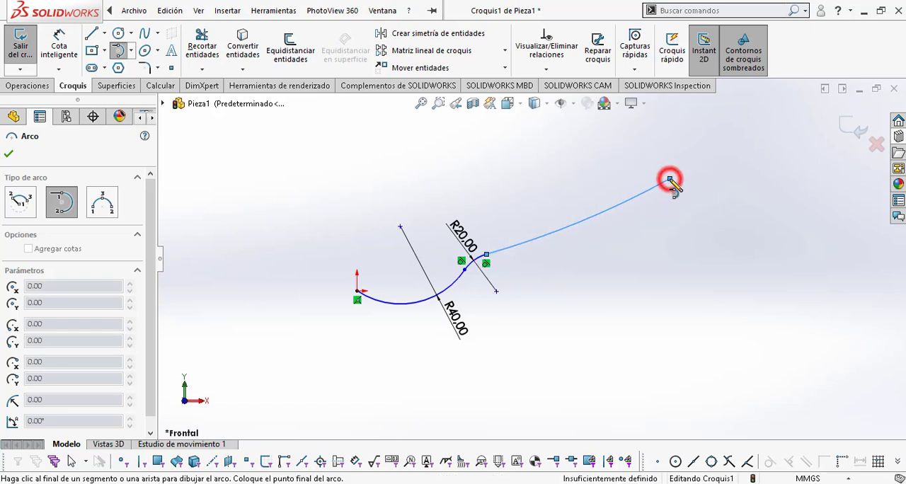
pyautogui.press('Escape')
# Step: Dimension the long handle arc with a radius of 500 mm
pyautogui.click(74, 37)
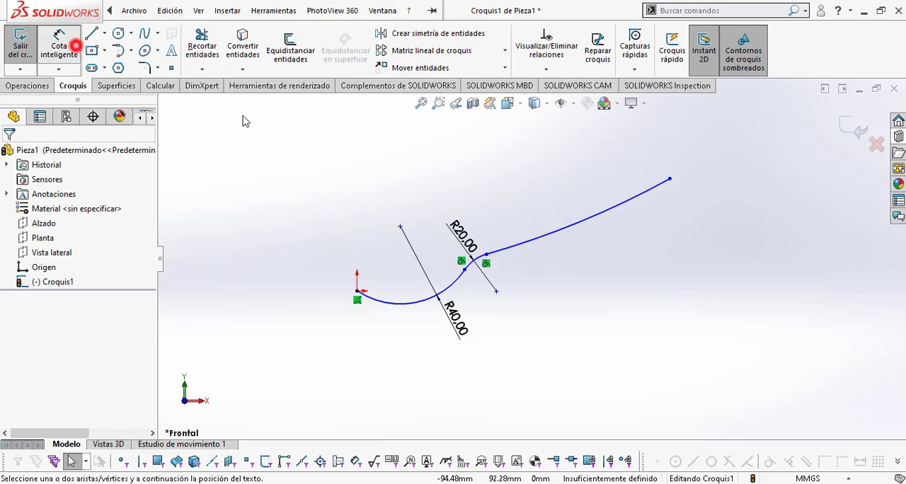
pyautogui.click(572, 227)
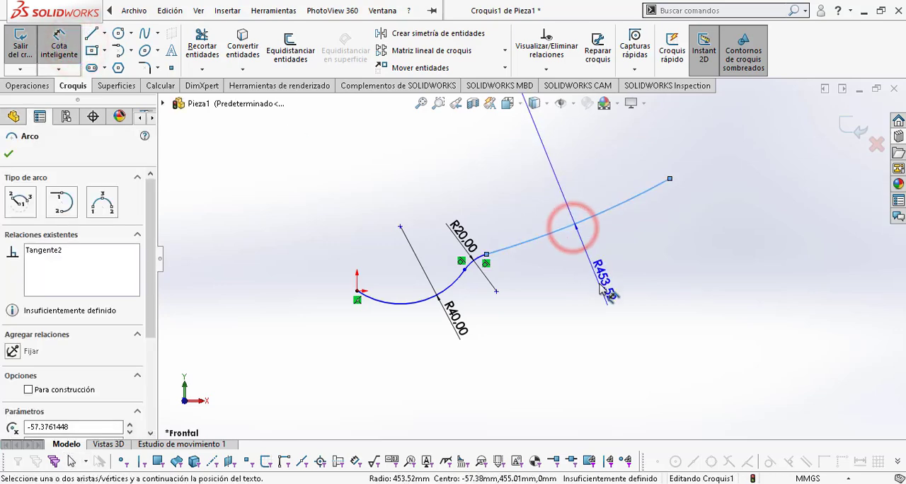
pyautogui.click(600, 283)
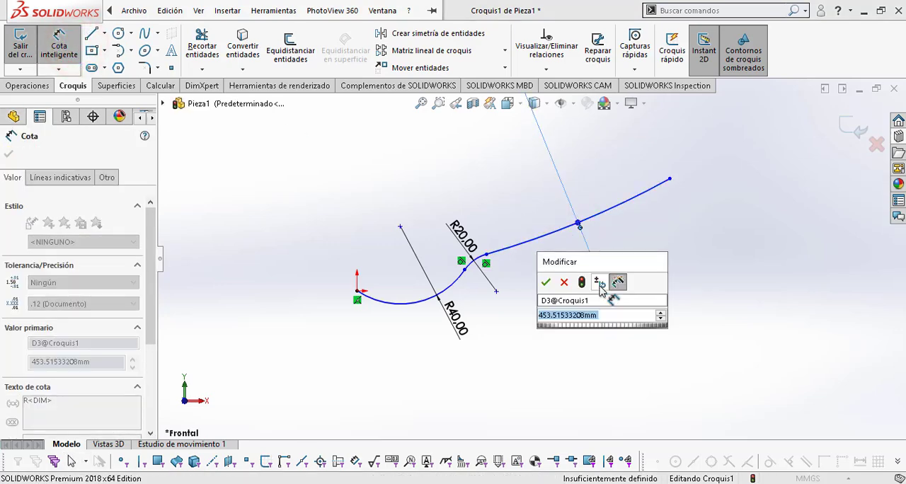
pyautogui.write('500')
pyautogui.press('Return')
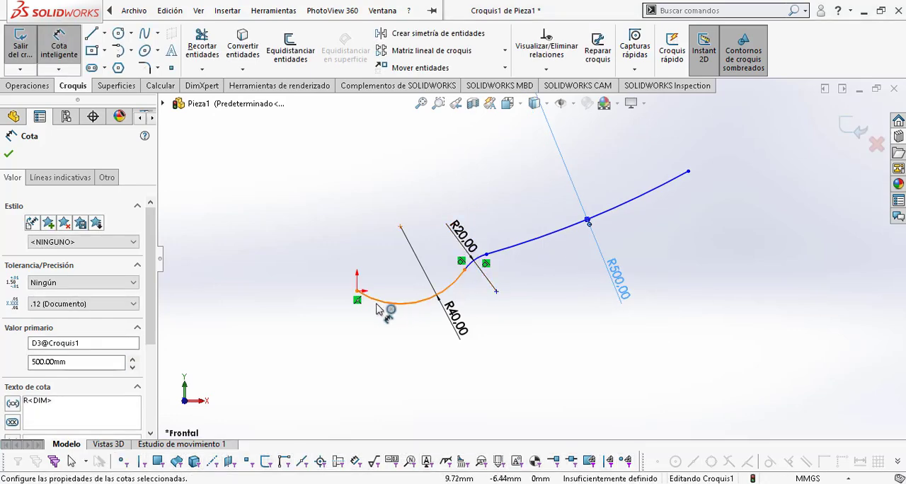
# Step: Check the end-to-end lengths of the bowl, neck and handle arcs in the side view of Plano cuchara.pdf
pyautogui.hotkey('alt', 'Tab')
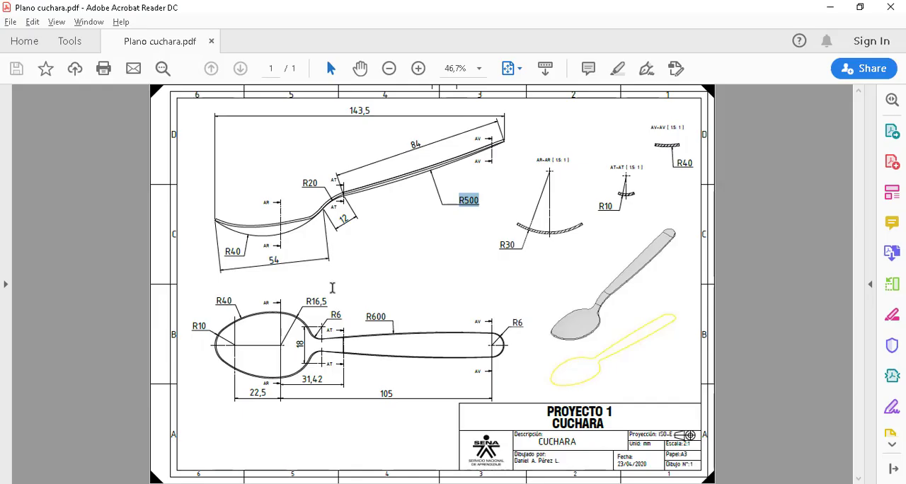
pyautogui.doubleClick(275, 260)
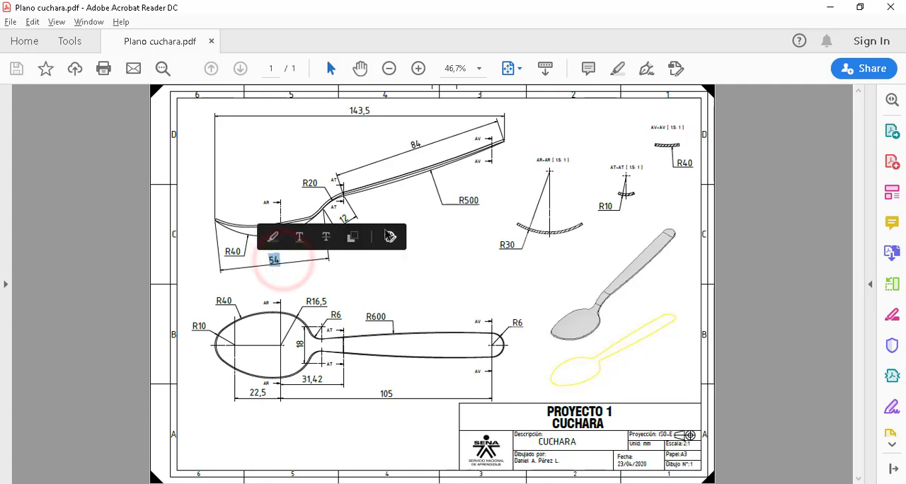
pyautogui.click(346, 219)
pyautogui.doubleClick(347, 218)
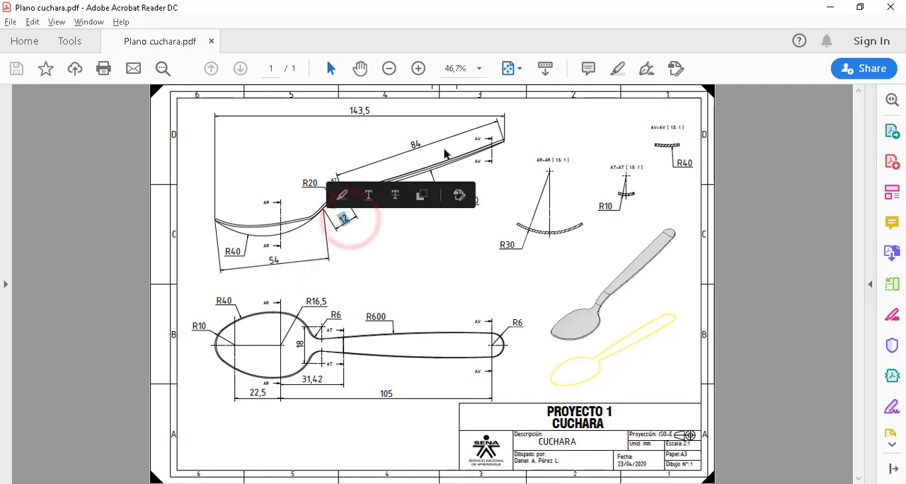
pyautogui.doubleClick(416, 144)
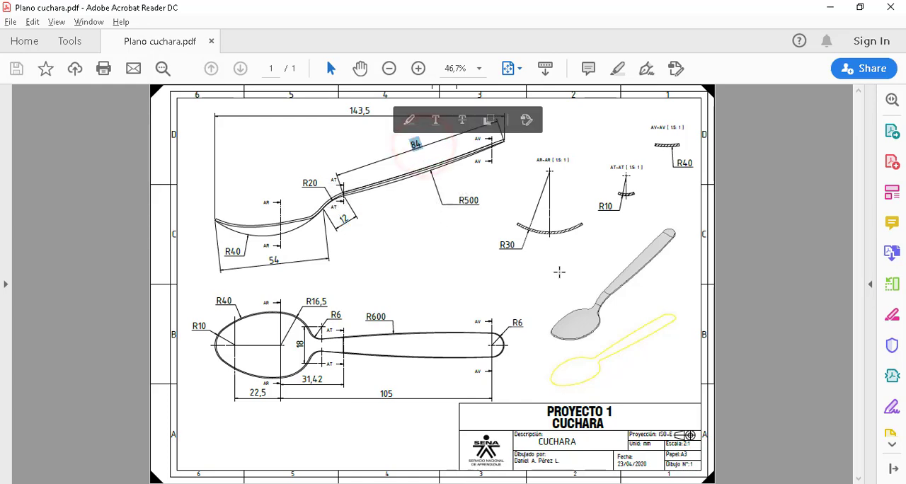
pyautogui.hotkey('alt', 'Tab')
pyautogui.press('Escape')
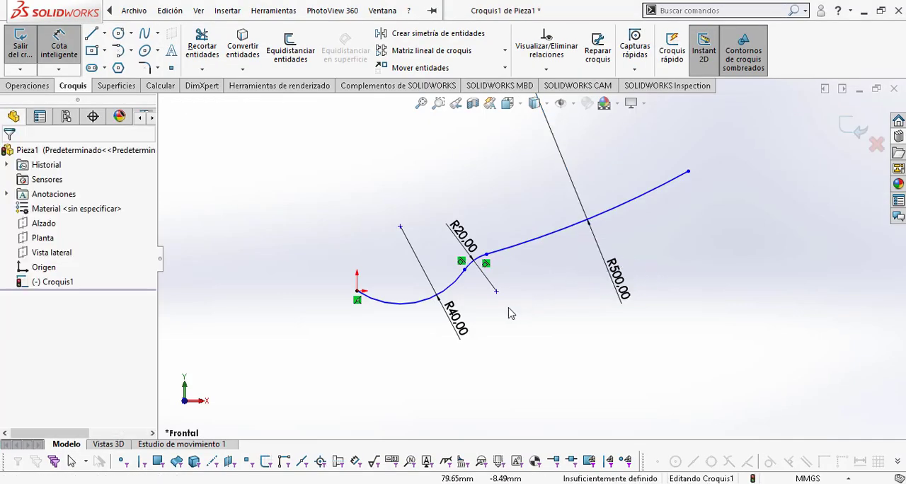
pyautogui.press('Escape')
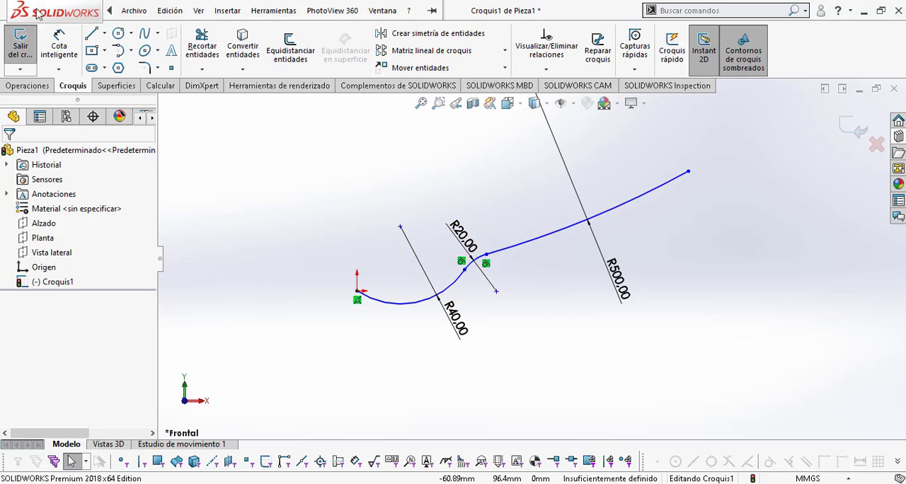
# Step: Dimension the aligned distance between the origin and the bowl arc's other endpoint as 54 mm
pyautogui.click(58, 39)
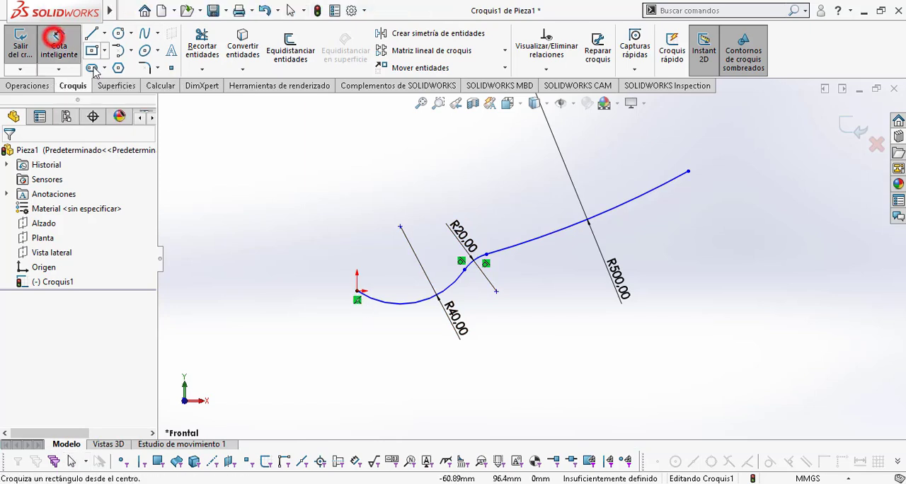
pyautogui.click(356, 291)
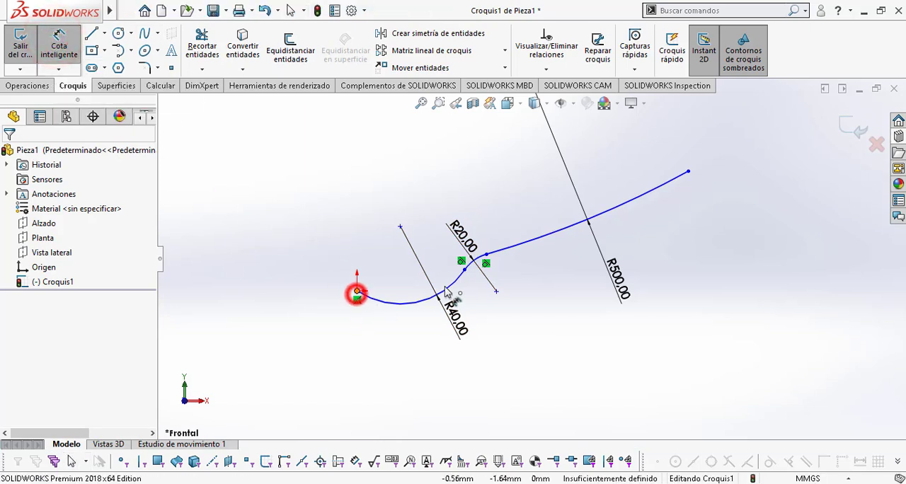
pyautogui.click(464, 269)
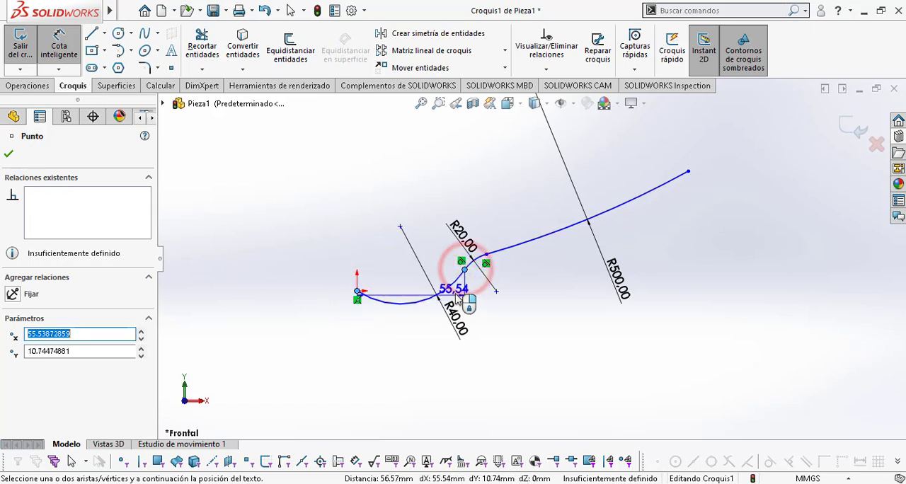
pyautogui.click(457, 285)
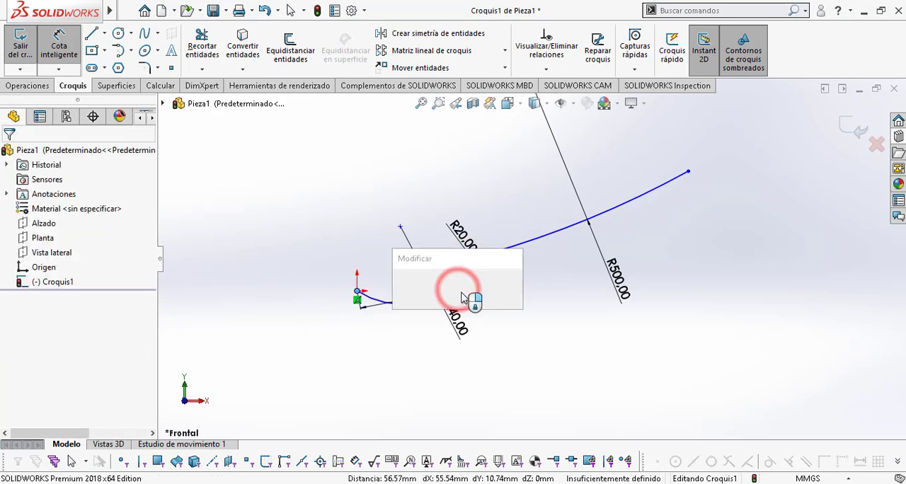
pyautogui.write('54')
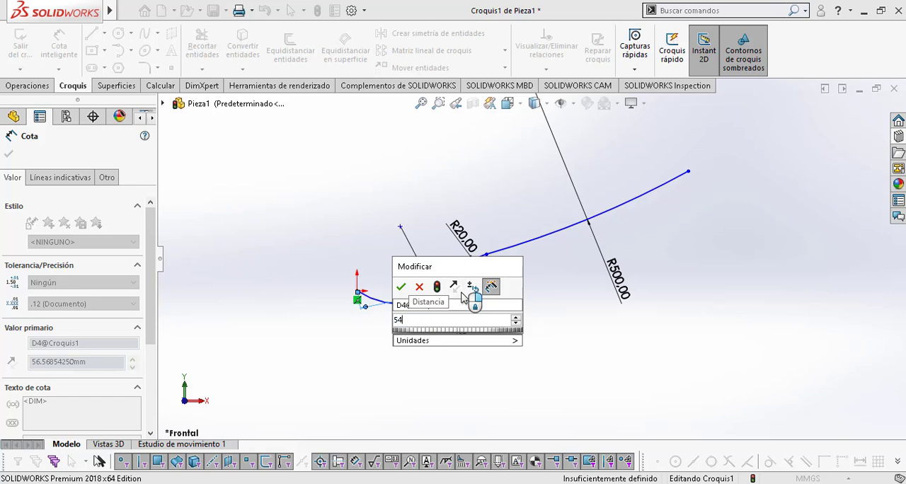
pyautogui.press('Return')
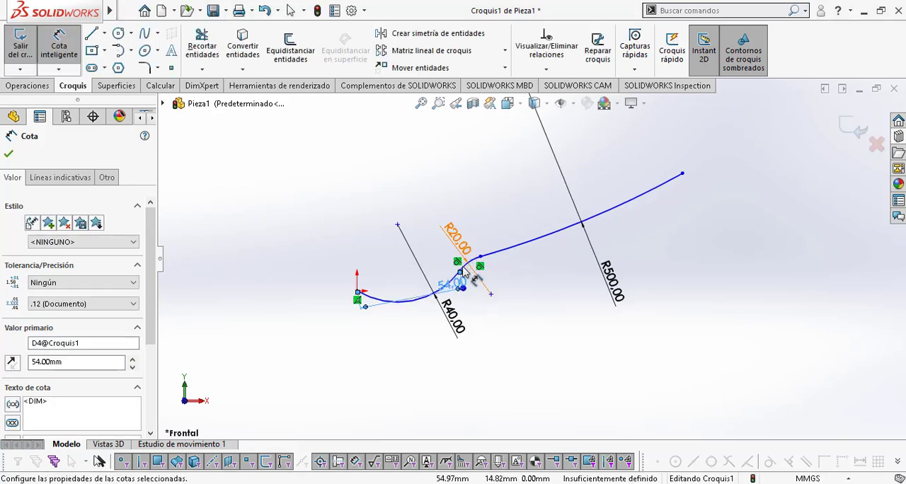
# Step: Dimension the aligned distance between the neck arc's two endpoints as 12 mm, checking the length in Plano cuchara.pdf
pyautogui.scroll(-1, 463, 269)
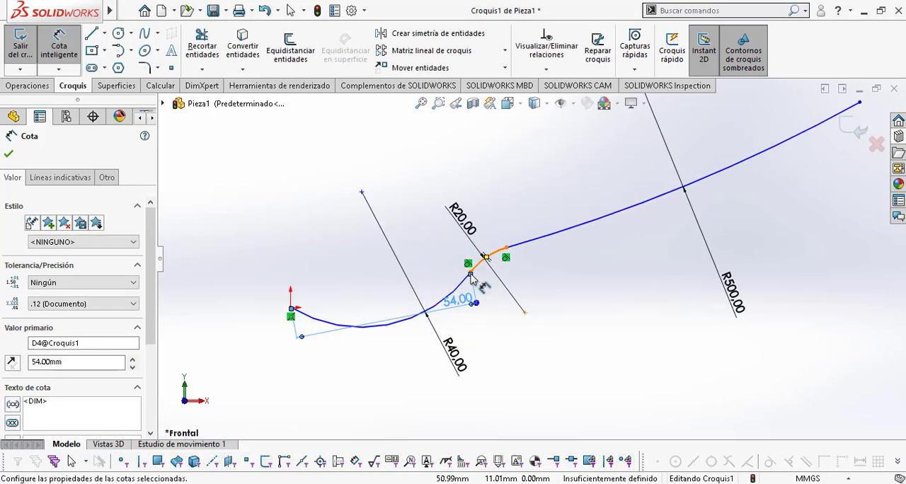
pyautogui.click(469, 271)
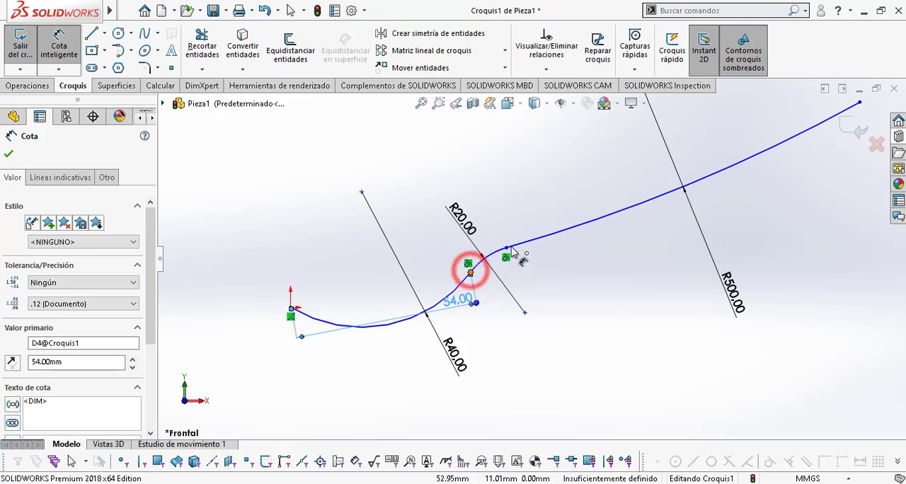
pyautogui.click(506, 249)
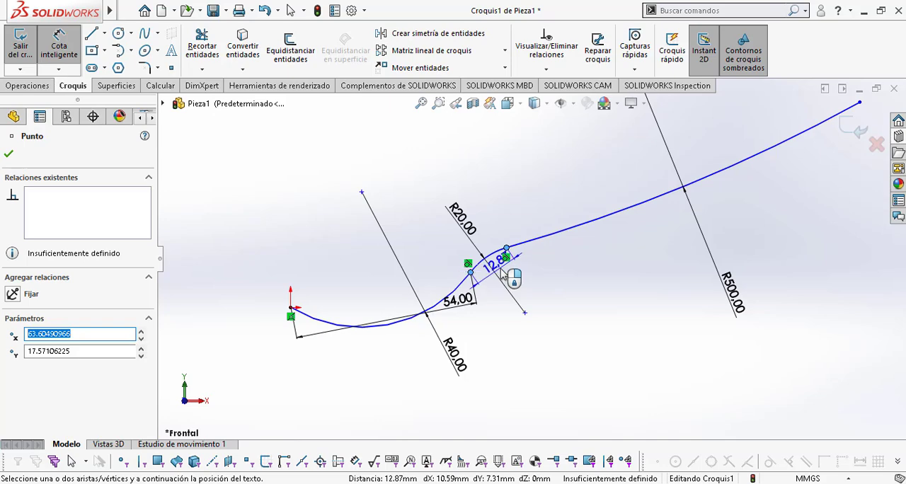
pyautogui.click(500, 270)
pyautogui.hotkey('alt', 'Tab')
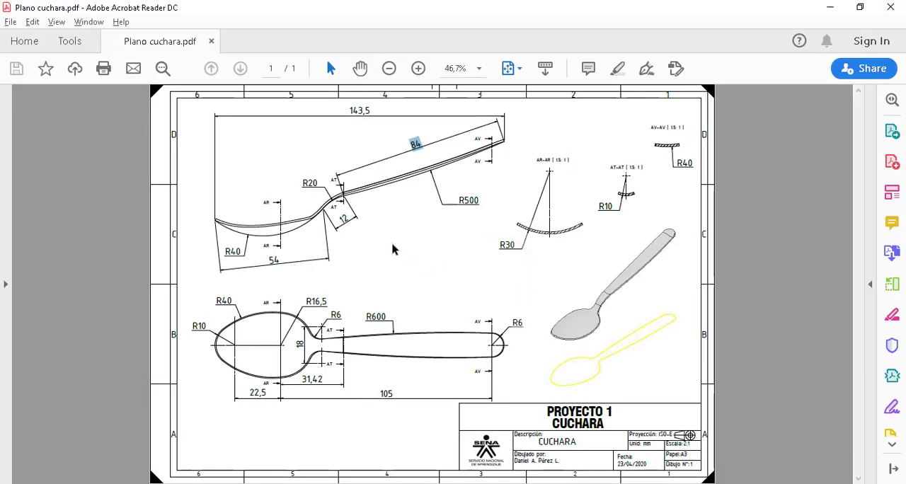
pyautogui.hotkey('alt', 'Tab')
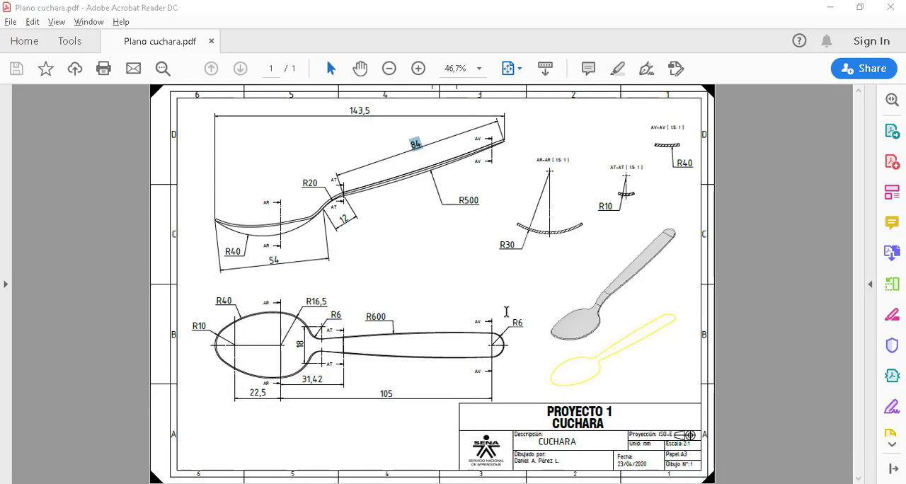
pyautogui.click(499, 302)
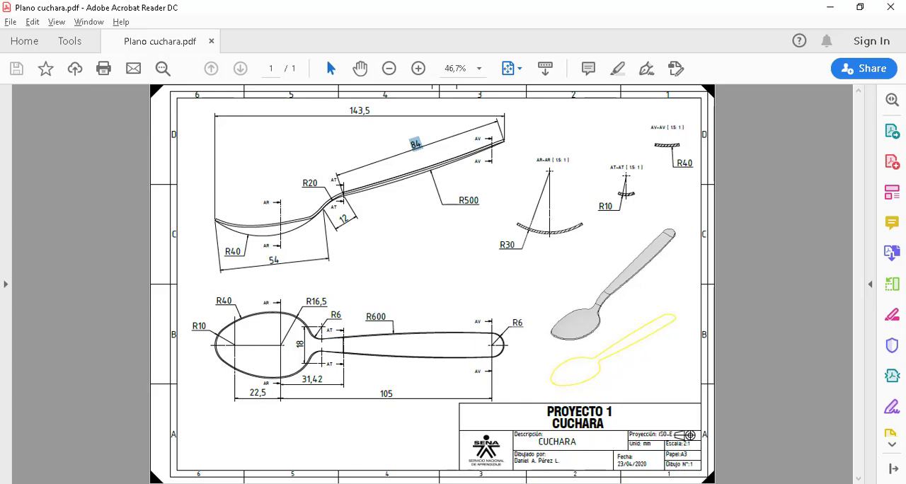
pyautogui.hotkey('alt', 'Tab')
pyautogui.click(499, 303)
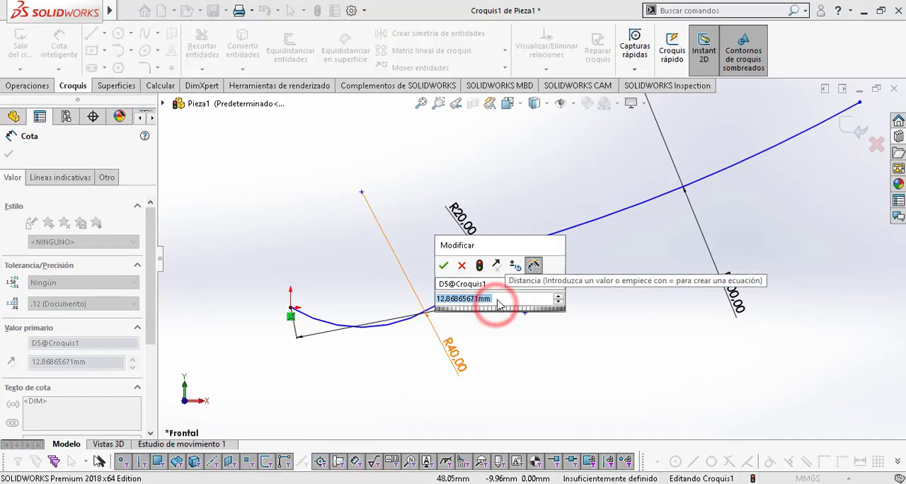
pyautogui.write('54')
pyautogui.click(443, 264)
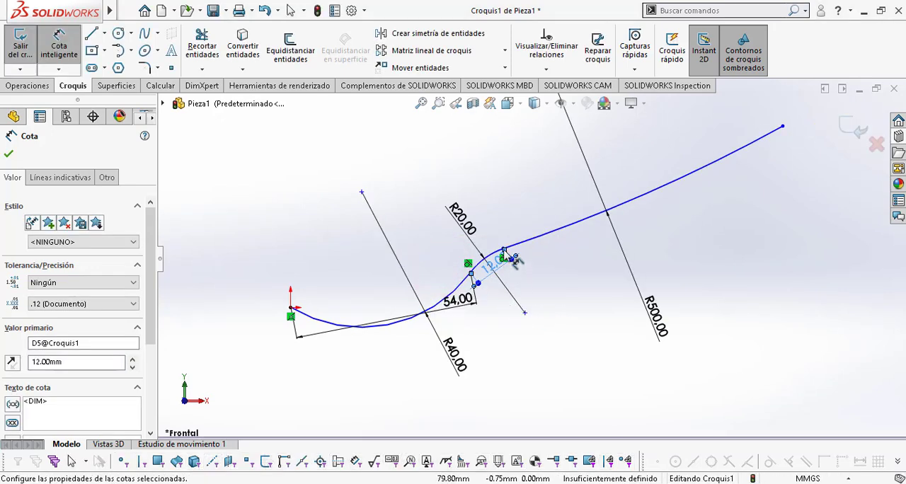
# Step: Dimension the aligned distance between the handle arc's two endpoints as 84 mm, checking the length in Plano cuchara.pdf
pyautogui.scroll(-3, 513, 249)
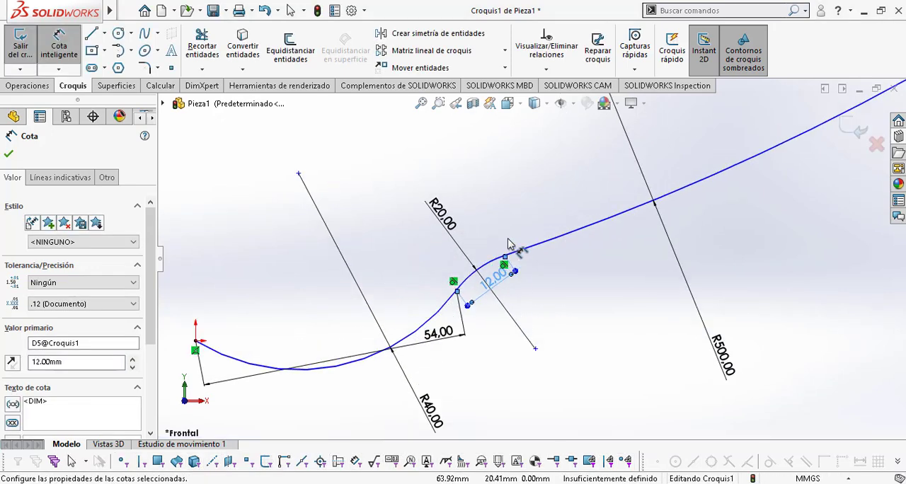
pyautogui.scroll(-2, 504, 255)
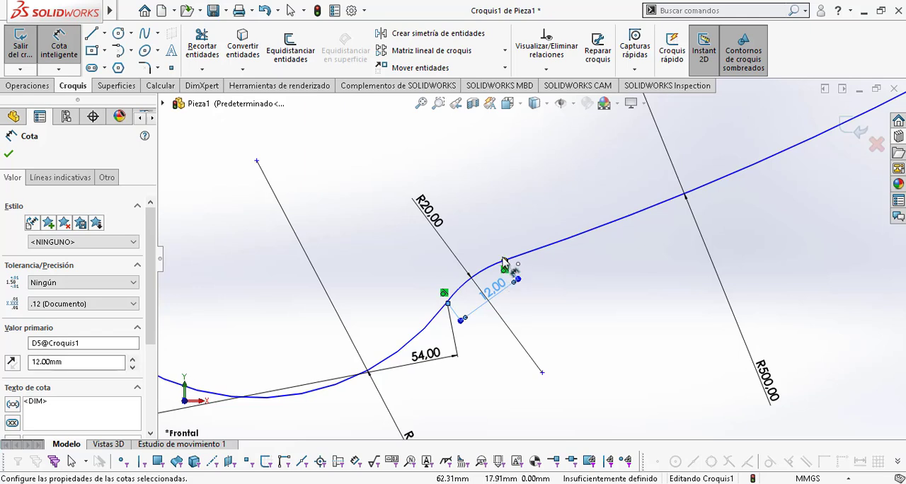
pyautogui.click(504, 261)
pyautogui.scroll(4, 532, 259)
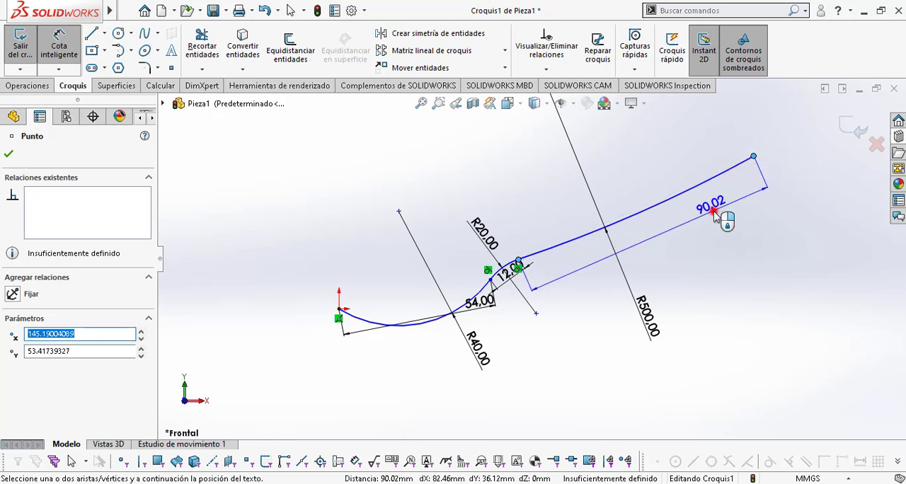
pyautogui.click(716, 213)
pyautogui.hotkey('alt', 'Tab')
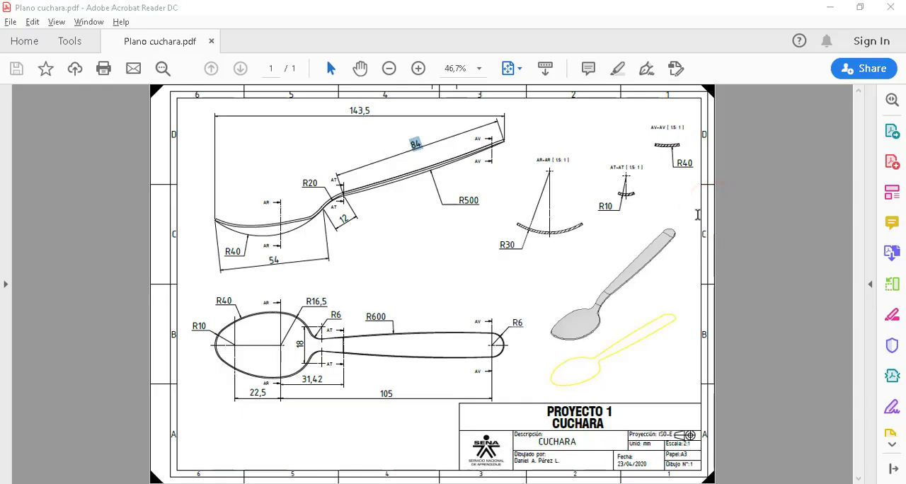
pyautogui.hotkey('alt', 'Tab')
pyautogui.write('84')
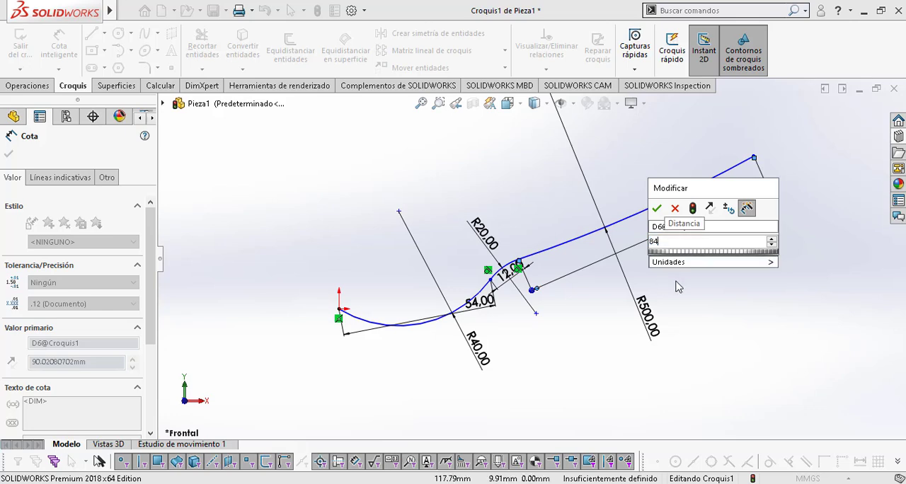
pyautogui.press('Return')
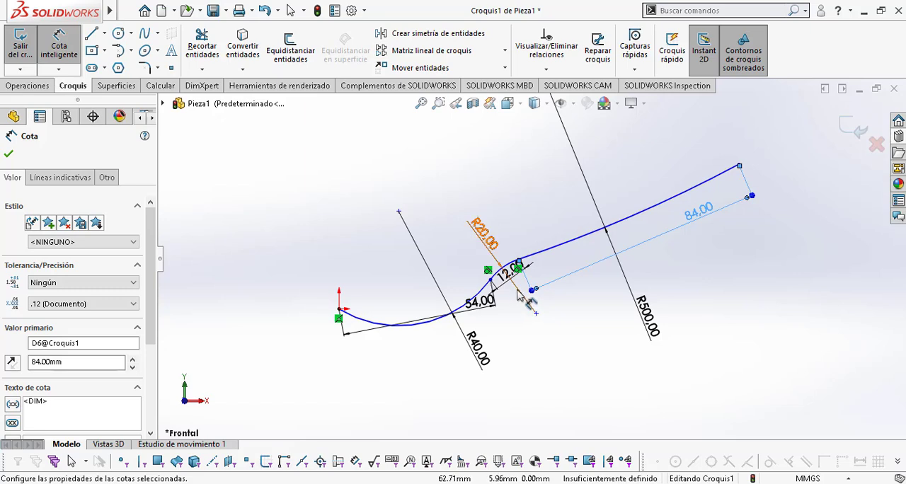
# Step: Move the 12 mm, 54 mm and 84 mm dimensions farther below the profile, clear of the arcs
pyautogui.press('Escape')
pyautogui.moveTo(506, 275); pyautogui.dragTo(555, 348)
pyautogui.press('Escape')
pyautogui.moveTo(482, 303); pyautogui.dragTo(475, 385)
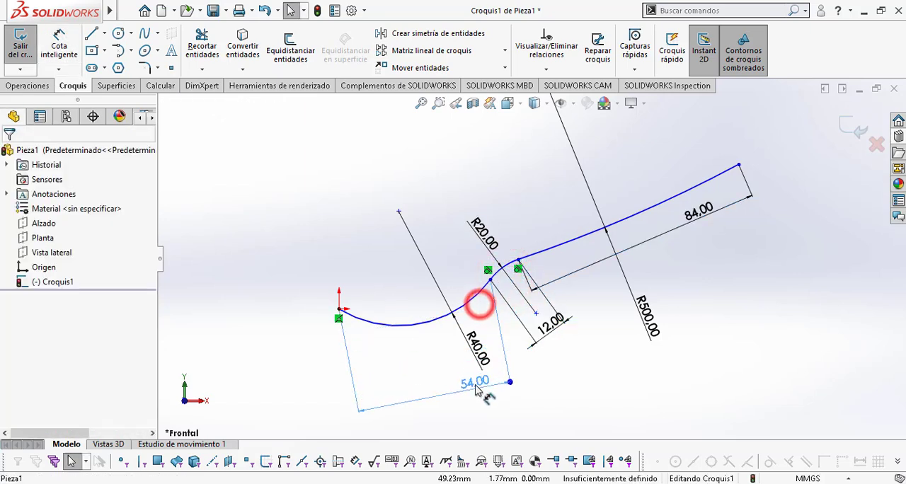
pyautogui.press('Escape')
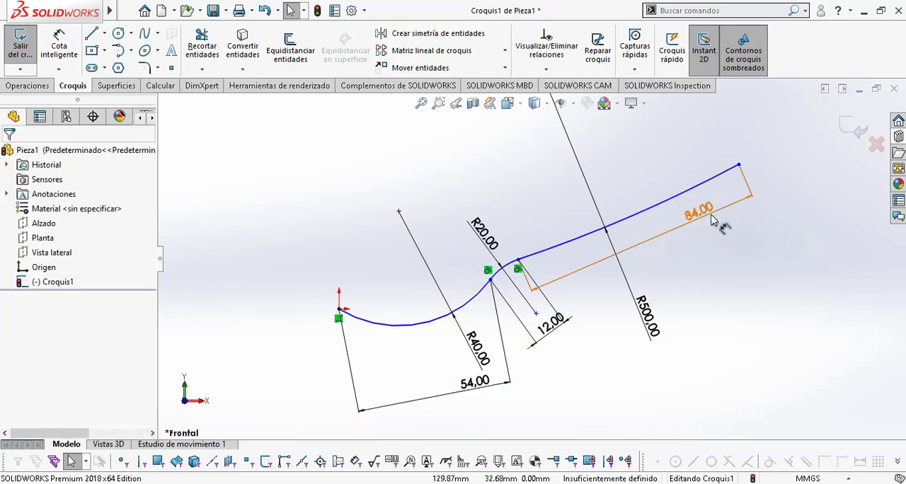
pyautogui.moveTo(699, 211); pyautogui.dragTo(744, 274)
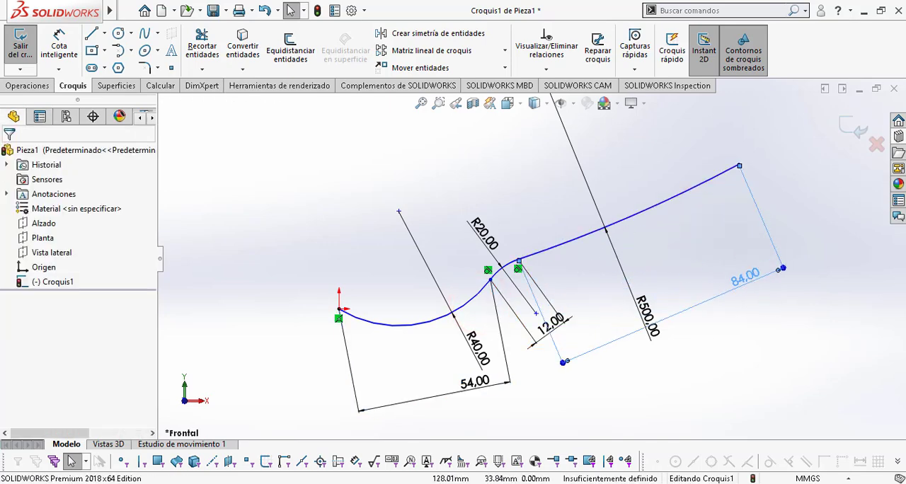
# Step: Dimension the horizontal distance between the origin and the handle arc's far endpoint as 143.5 mm, checking the overall length in Plano cuchara.pdf
pyautogui.hotkey('alt', 'Tab')
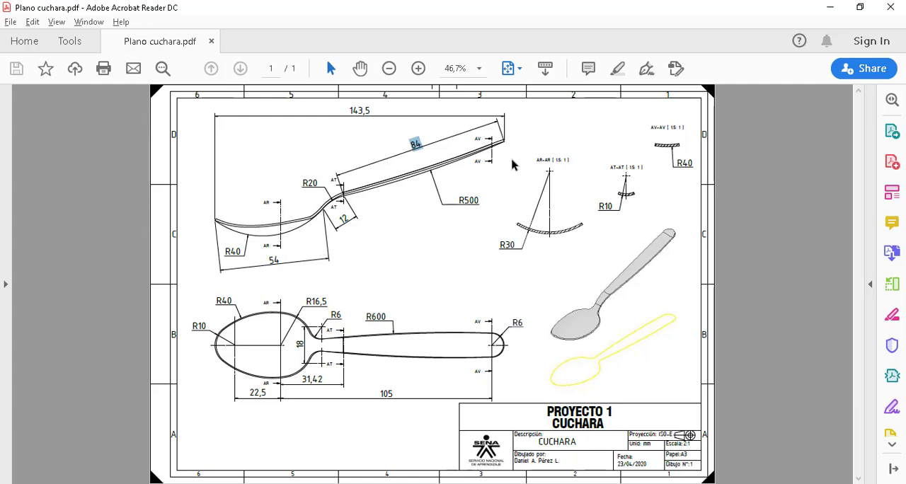
pyautogui.moveTo(373, 109); pyautogui.dragTo(319, 103)
pyautogui.click(356, 128)
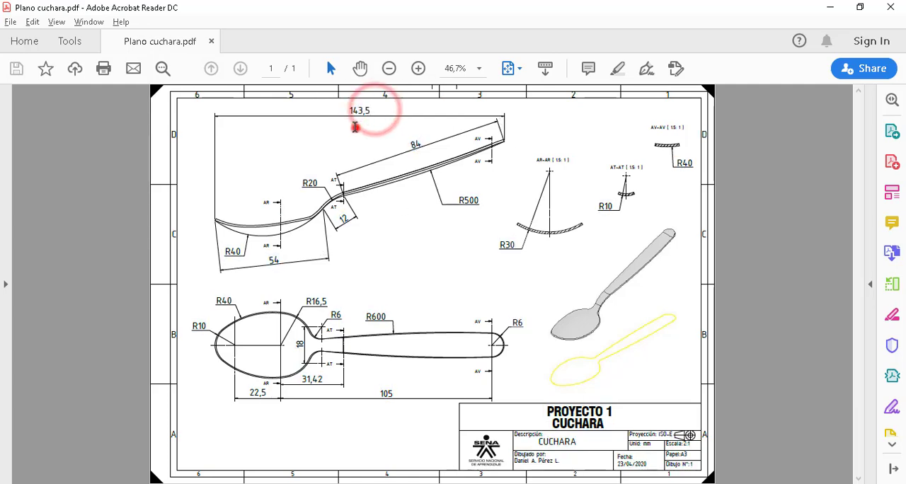
pyautogui.moveTo(373, 110); pyautogui.dragTo(348, 106)
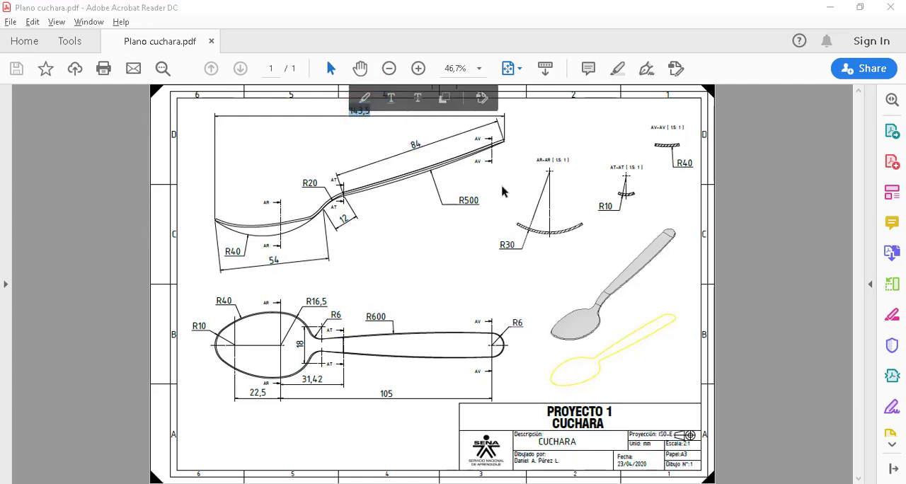
pyautogui.hotkey('alt', 'Tab')
pyautogui.click(49, 43)
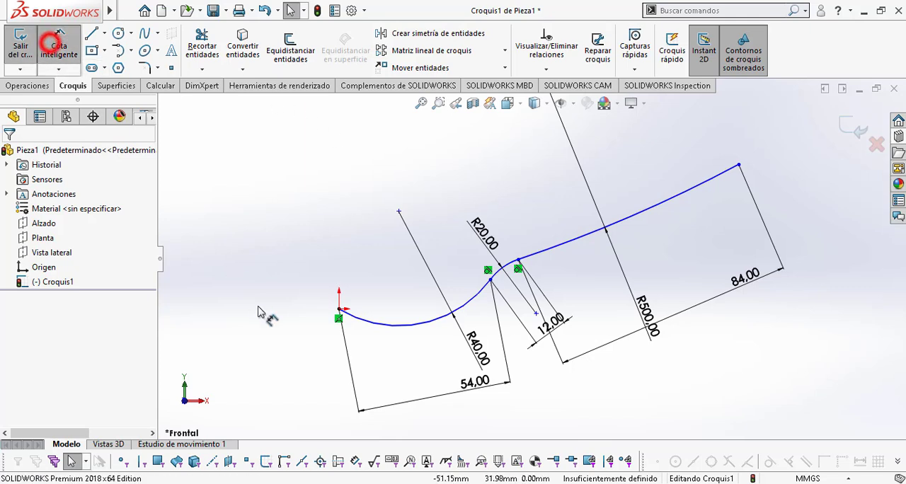
pyautogui.click(339, 309)
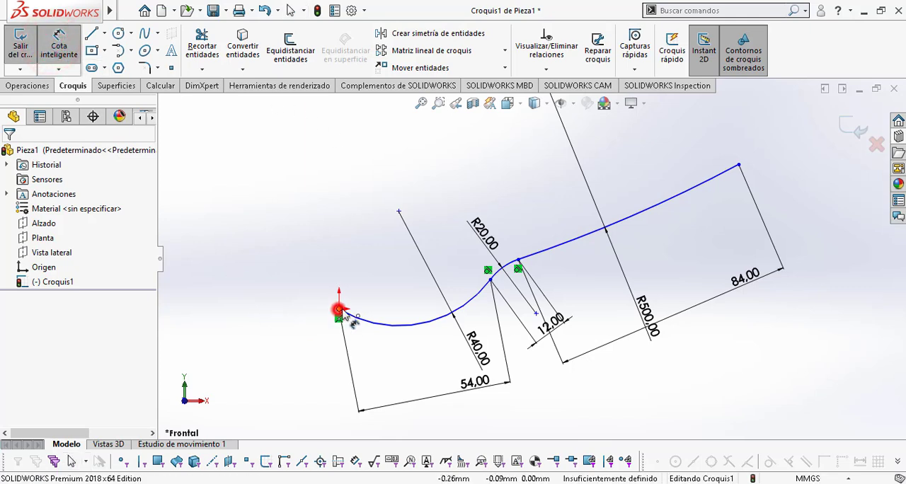
pyautogui.click(738, 165)
pyautogui.click(515, 140)
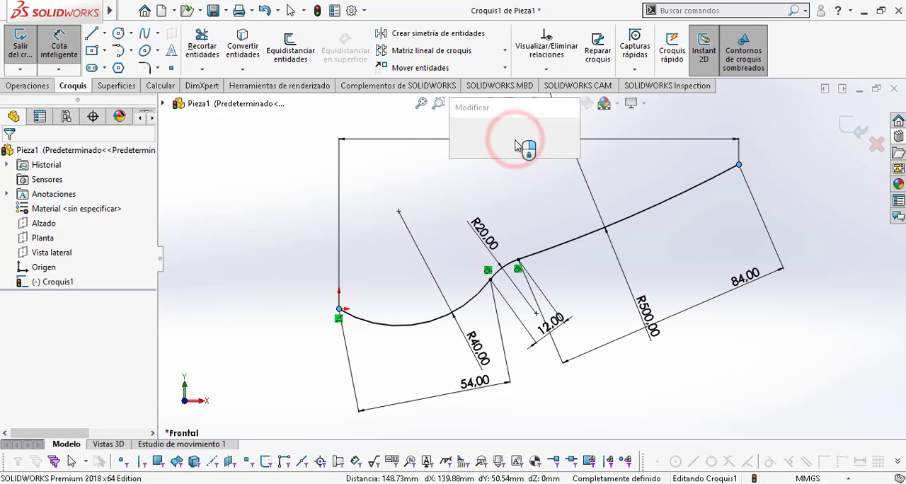
pyautogui.write('1')
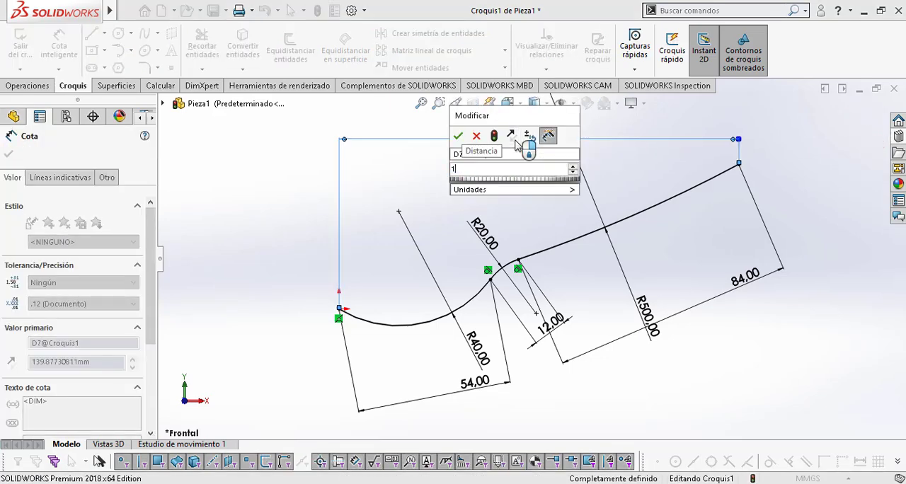
pyautogui.write('43.5')
pyautogui.press('Return')
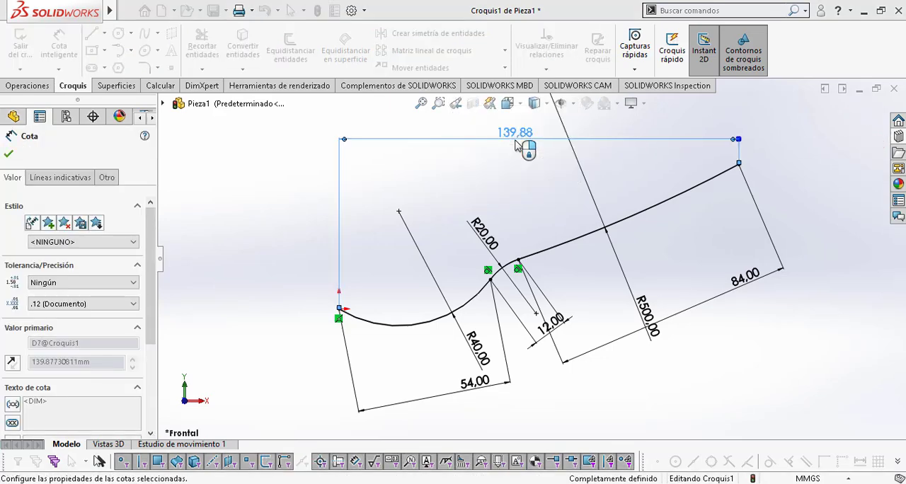
pyautogui.press('Escape')
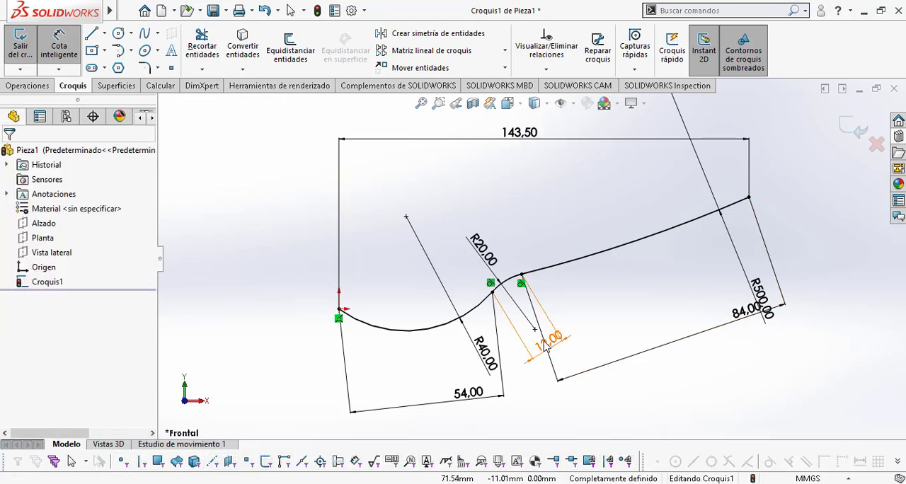
# Step: Move the 12 mm dimension from below the profile to just above the neck arc
pyautogui.moveTo(550, 344); pyautogui.dragTo(496, 254)
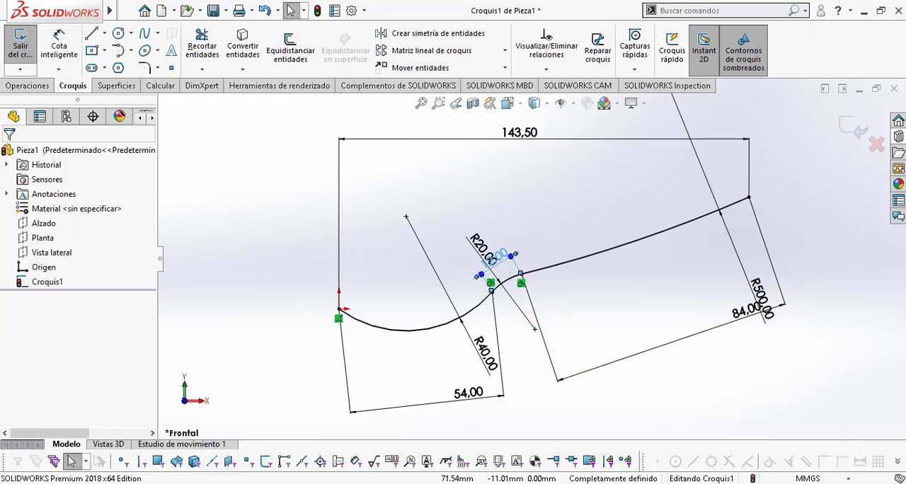
pyautogui.press('Escape')
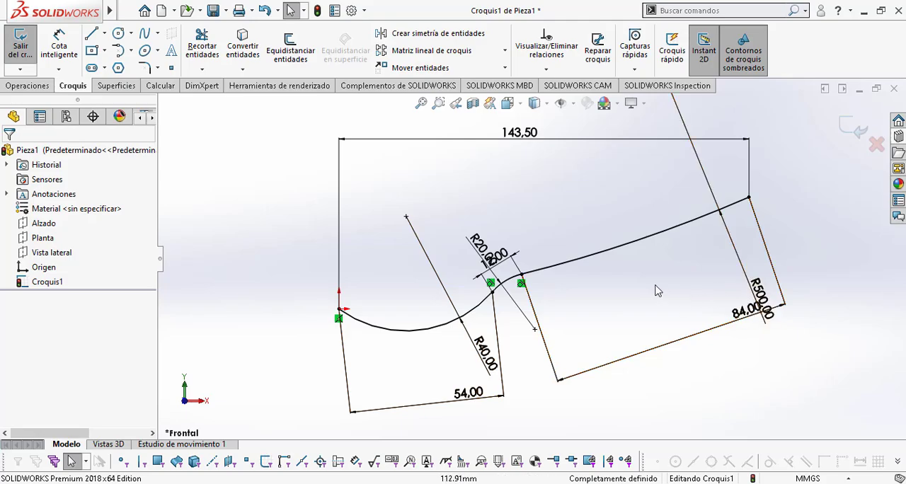
# Step: Sketch a vertical construction line about 29 mm long upward from the bowl arc, consulting the section views in Plano cuchara.pdf
pyautogui.hotkey('alt', 'Tab')
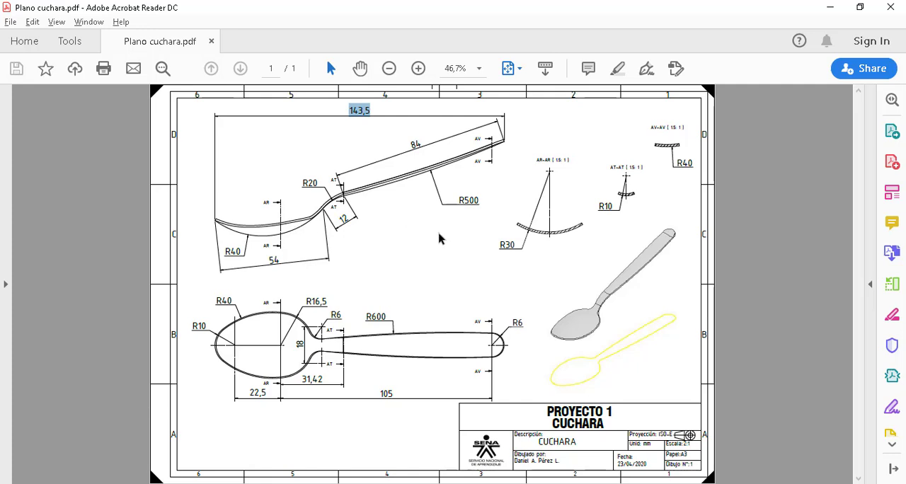
pyautogui.moveTo(511, 220); pyautogui.dragTo(595, 253)
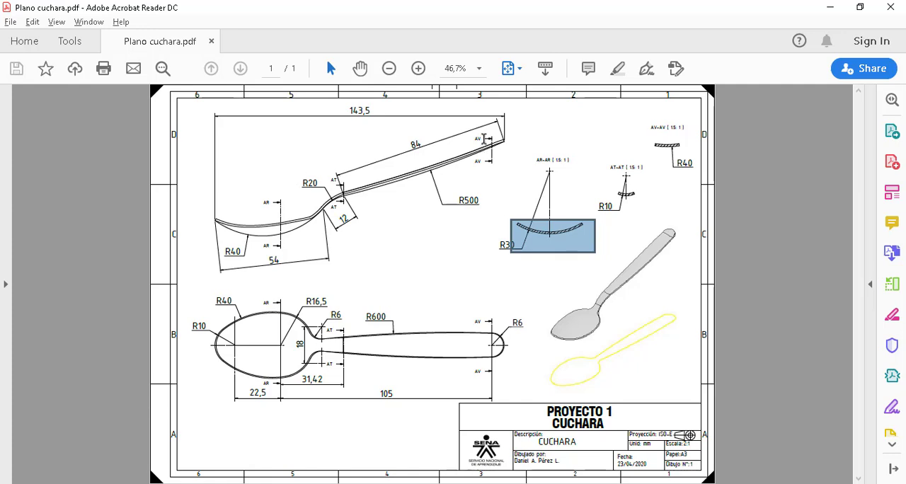
pyautogui.click(482, 248)
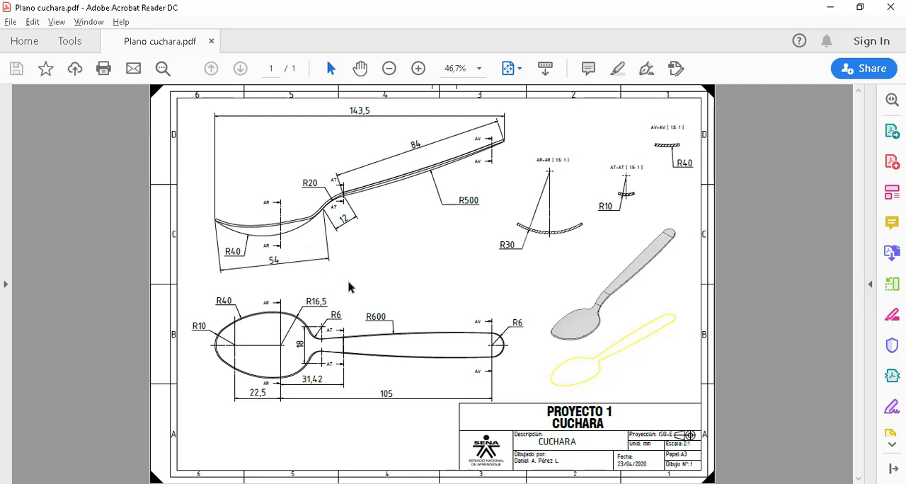
pyautogui.hotkey('alt', 'Tab')
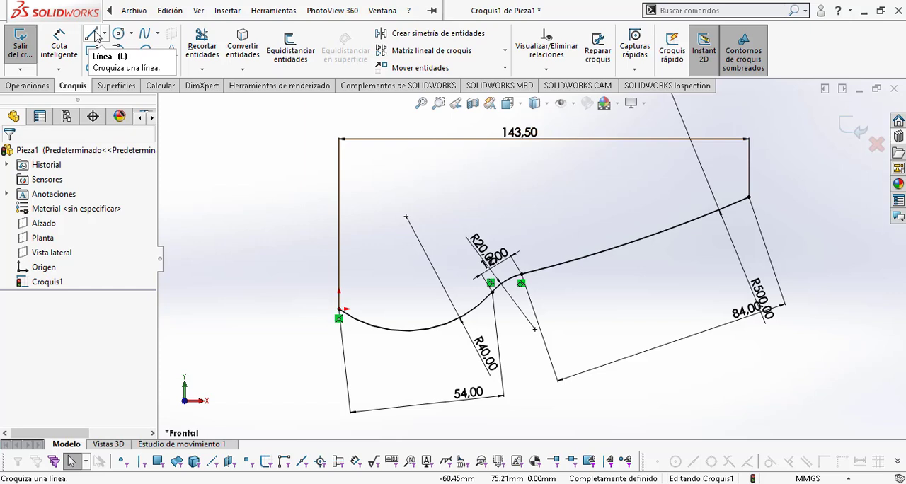
pyautogui.click(93, 34)
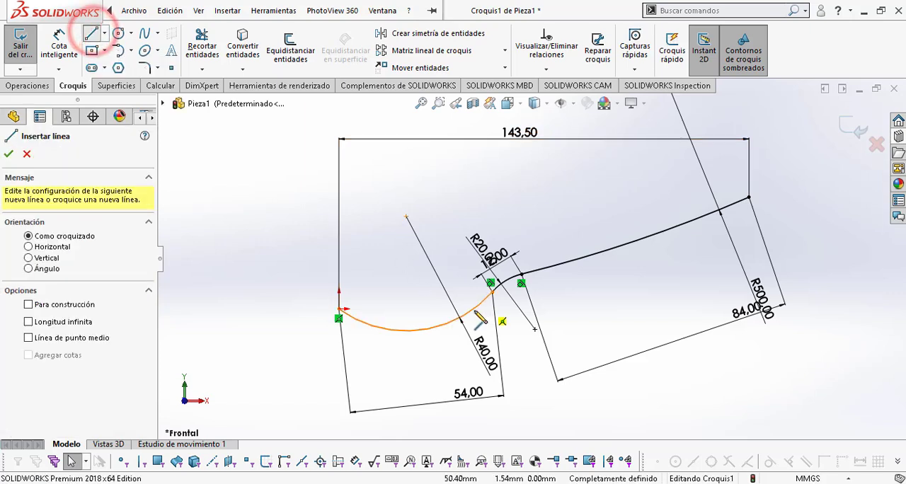
pyautogui.click(444, 324)
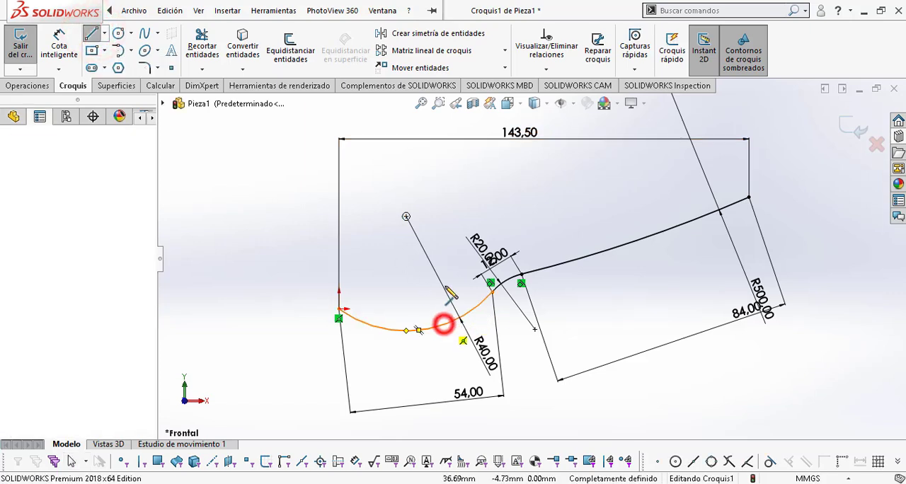
pyautogui.click(445, 243)
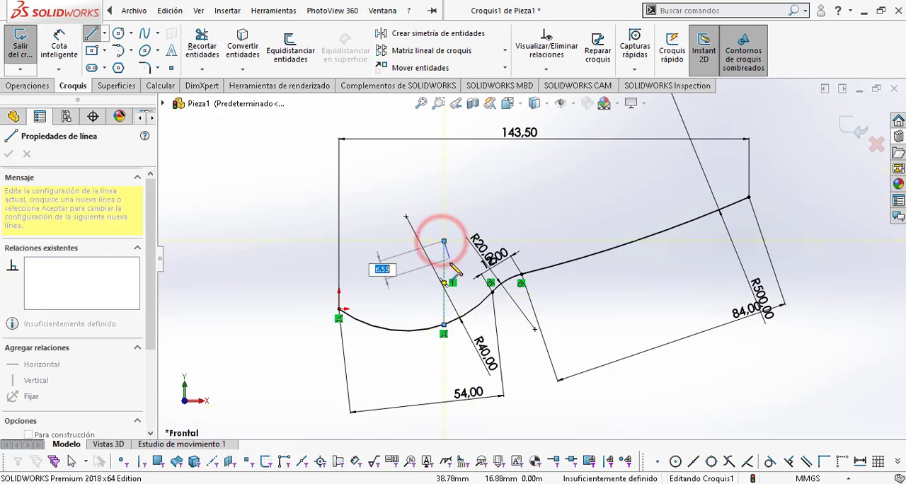
pyautogui.press('Escape')
pyautogui.click(444, 265)
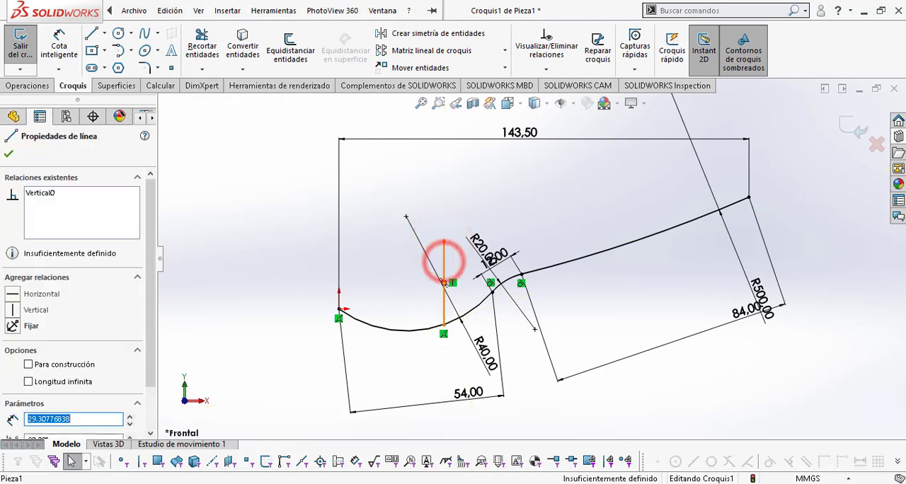
pyautogui.click(28, 364)
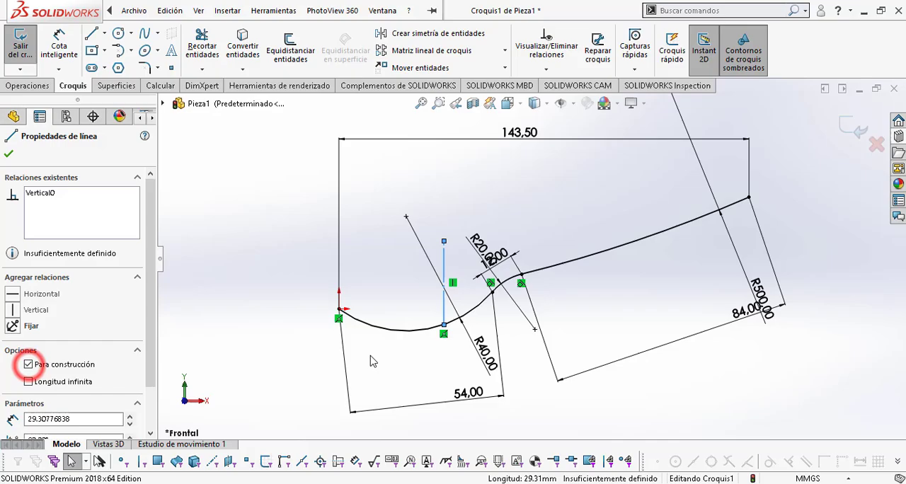
pyautogui.click(284, 359)
# Step: Dimension the horizontal distance from the origin to the construction line as 32.5 mm, checking the 22.5 length and R10 radius in Plano cuchara.pdf
pyautogui.hotkey('alt', 'Tab')
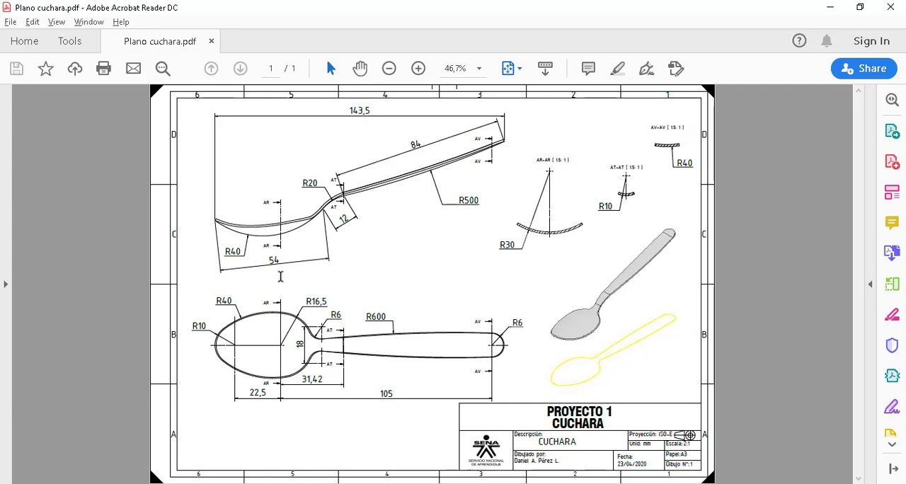
pyautogui.doubleClick(273, 400)
pyautogui.doubleClick(202, 323)
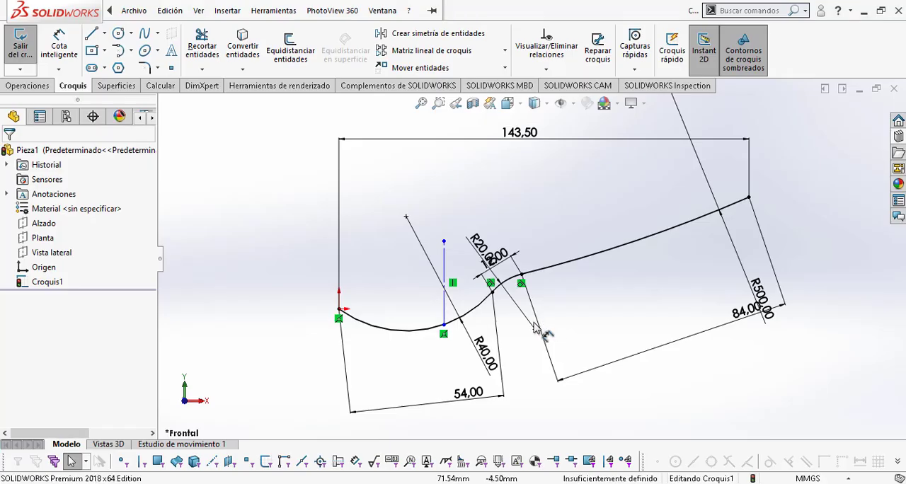
pyautogui.click(71, 37)
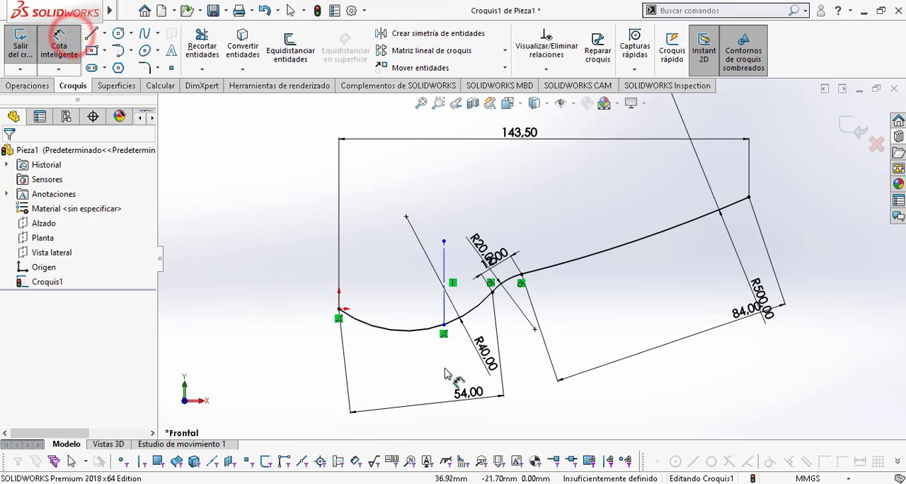
pyautogui.click(442, 314)
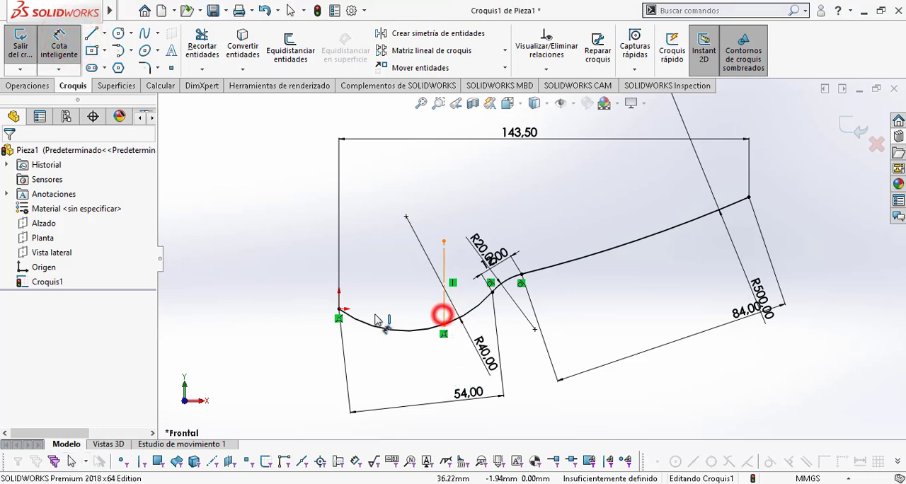
pyautogui.click(339, 309)
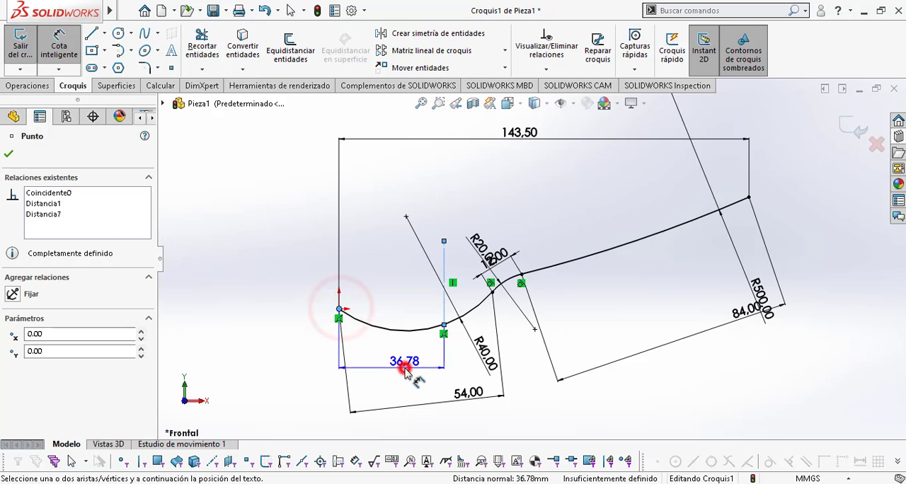
pyautogui.click(407, 375)
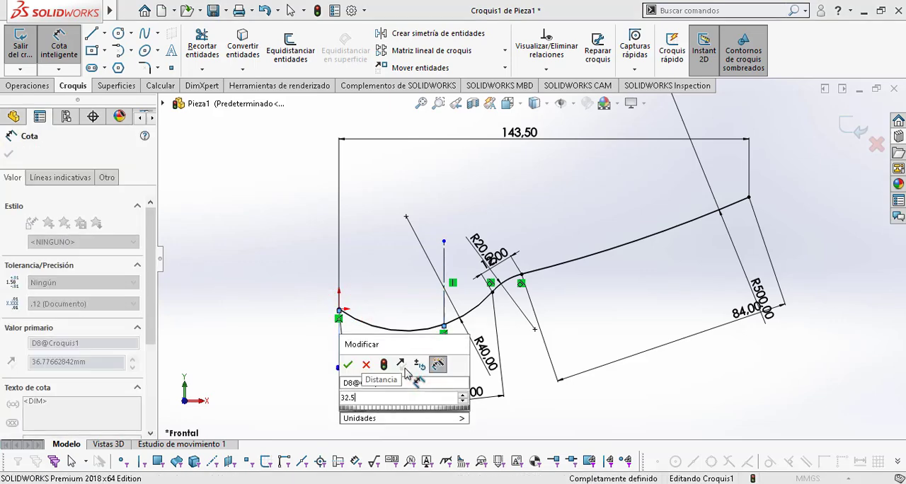
pyautogui.press('Return')
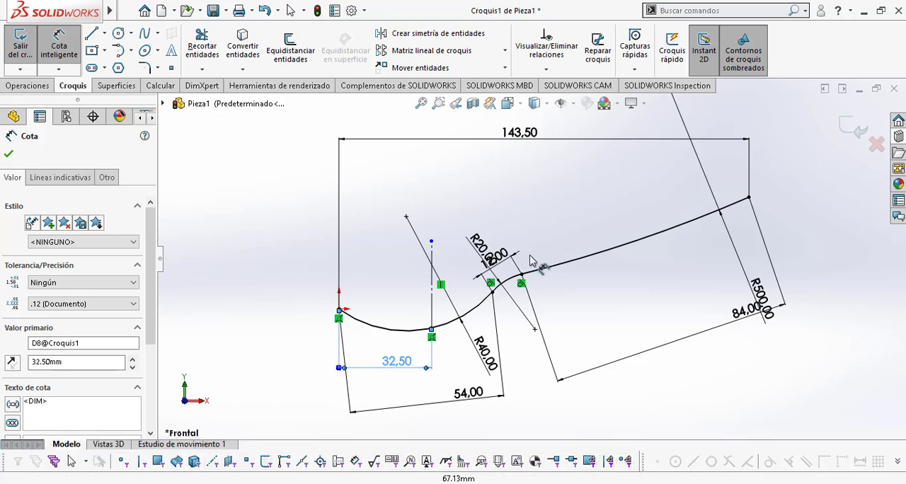
pyautogui.press('l')
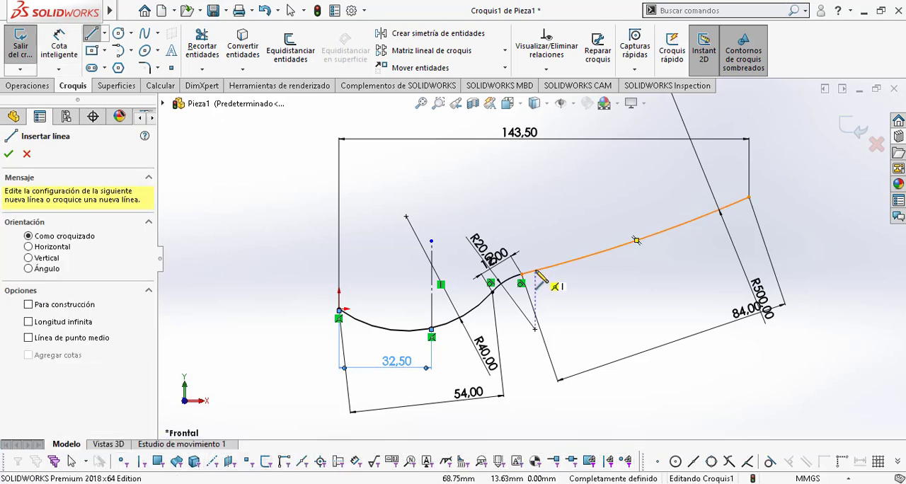
pyautogui.click(536, 271)
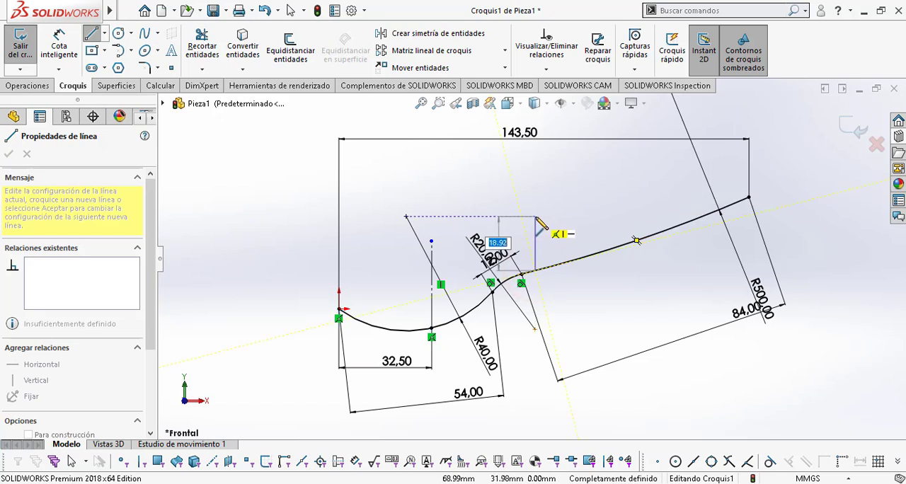
pyautogui.press('Escape')
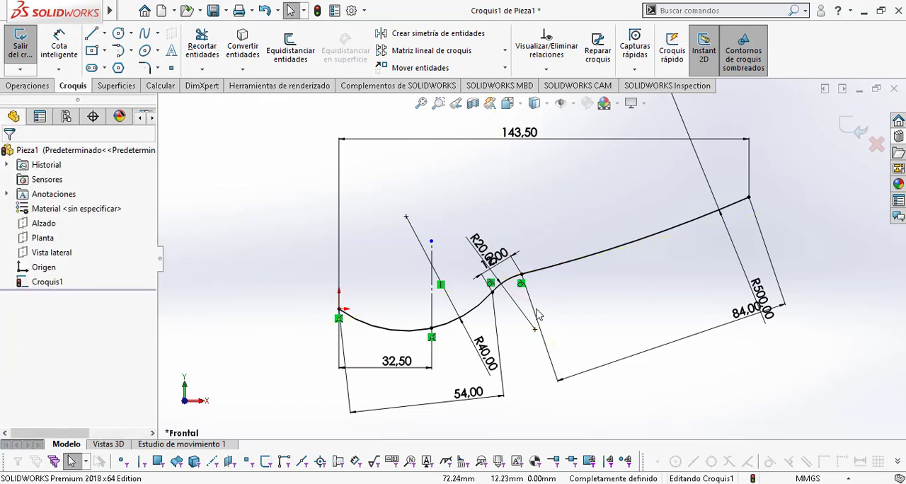
# Step: Sketch a short vertical line upward from the handle arc, near its neck end
pyautogui.click(88, 31)
pyautogui.click(559, 263)
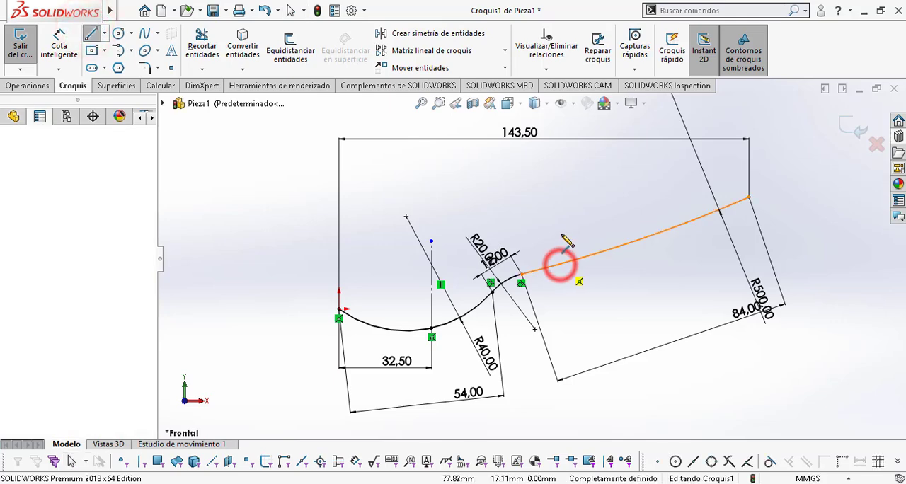
pyautogui.click(559, 230)
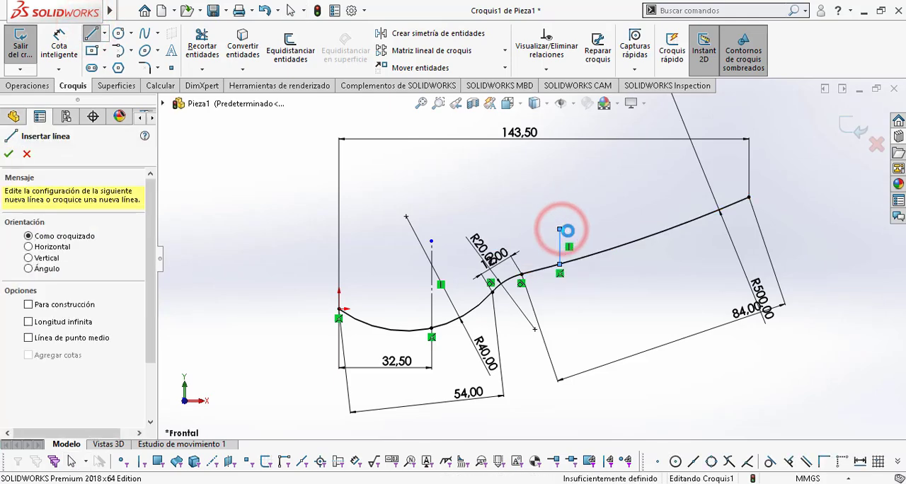
pyautogui.press('Escape')
# Step: Dimension the horizontal distance between the bowl's construction line and the short handle line as 31.42 mm, checking the length in Plano cuchara.pdf
pyautogui.hotkey('alt', 'Tab')
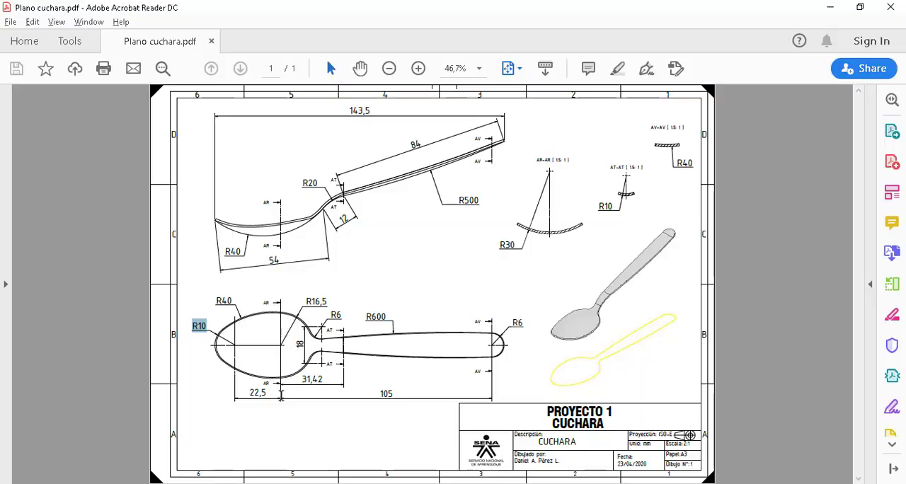
pyautogui.doubleClick(326, 380)
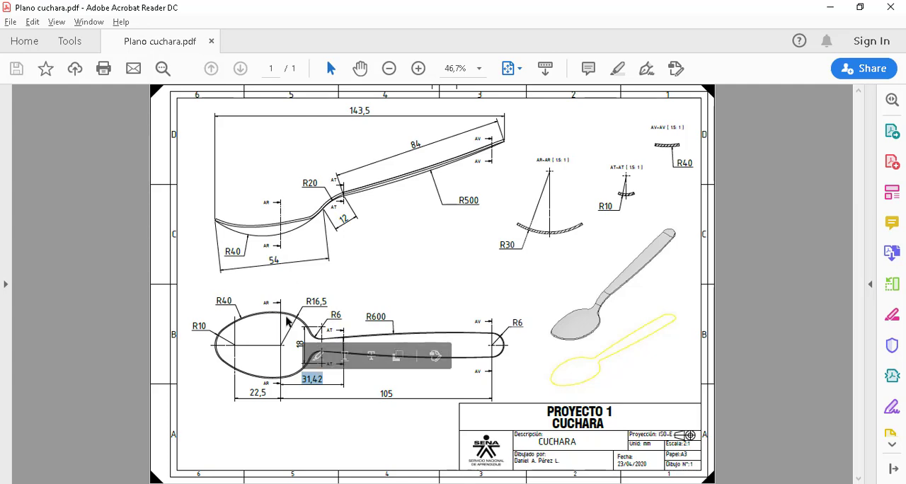
pyautogui.doubleClick(267, 302)
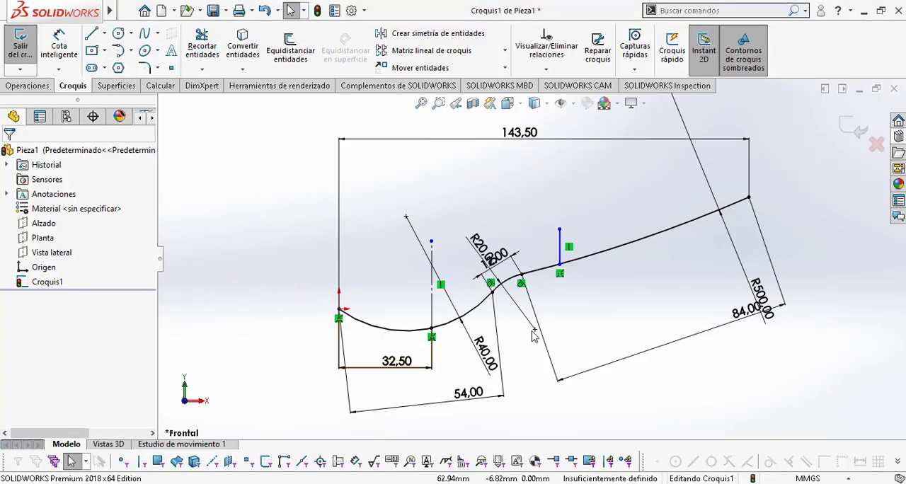
pyautogui.click(58, 44)
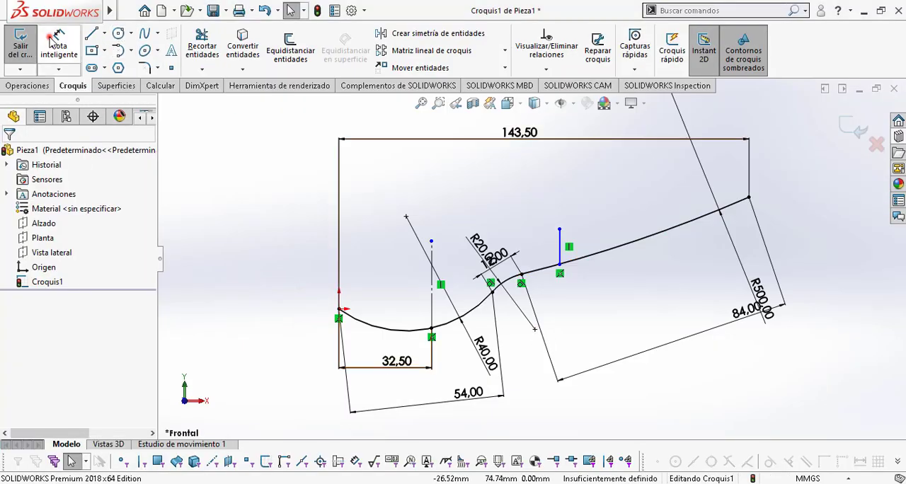
pyautogui.click(559, 240)
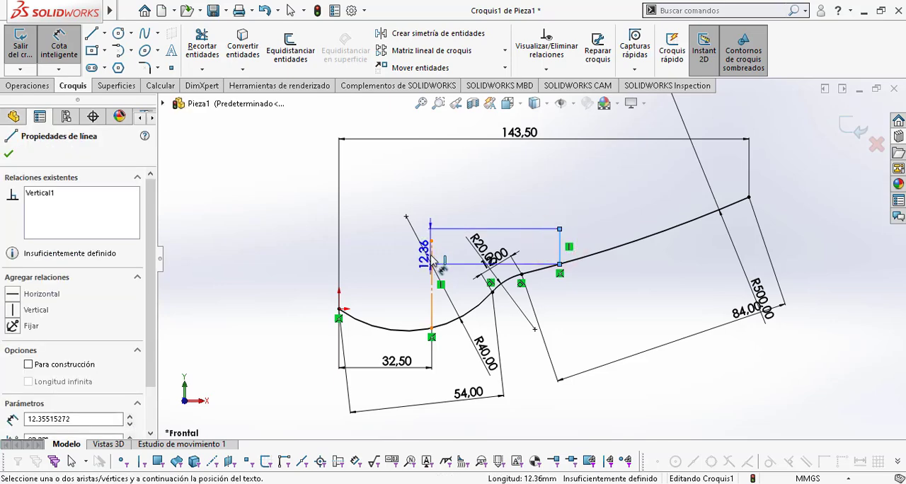
pyautogui.click(430, 256)
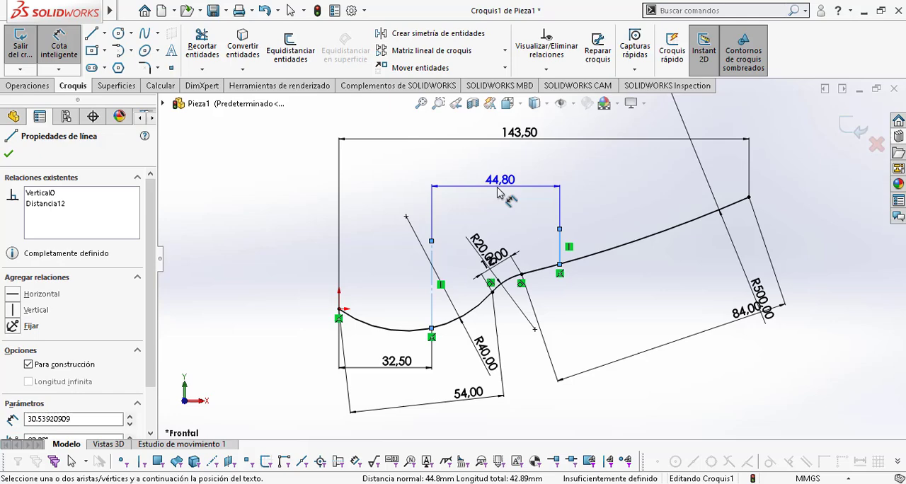
pyautogui.click(493, 186)
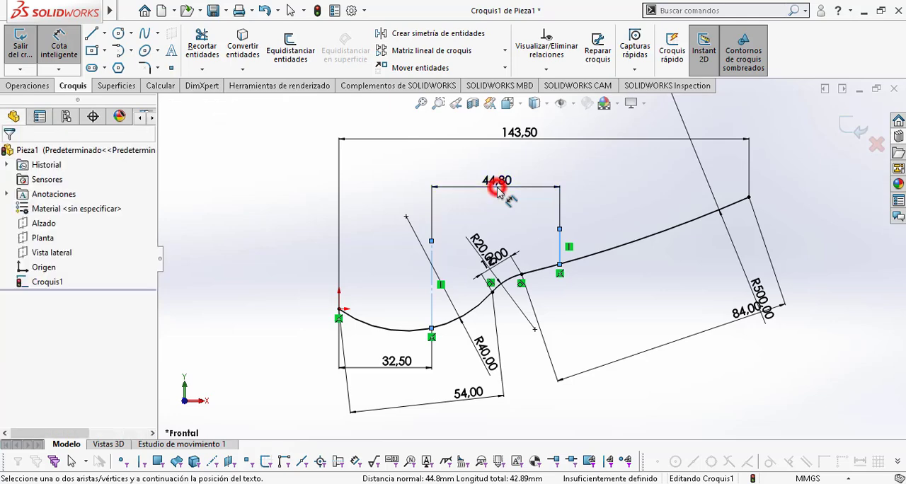
pyautogui.write('31.42')
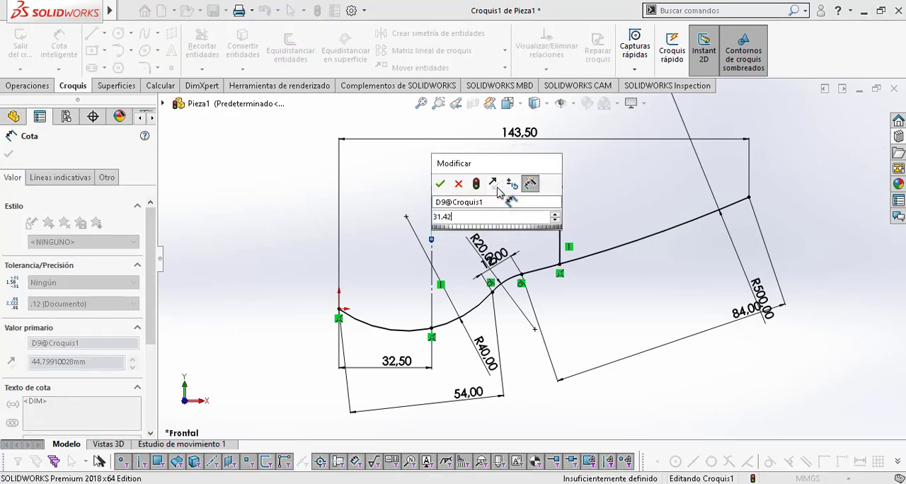
pyautogui.press('Return')
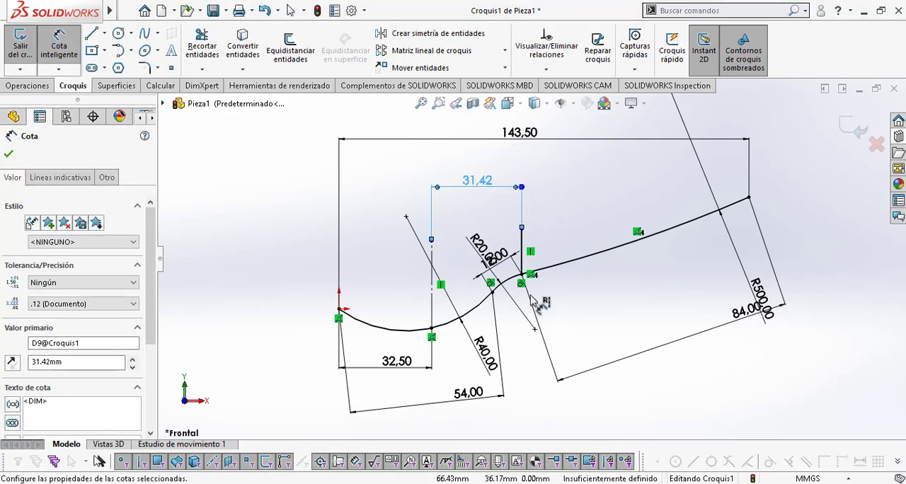
# Step: Convert the short vertical line at the junction of neck and handle into construction geometry
pyautogui.click(522, 243)
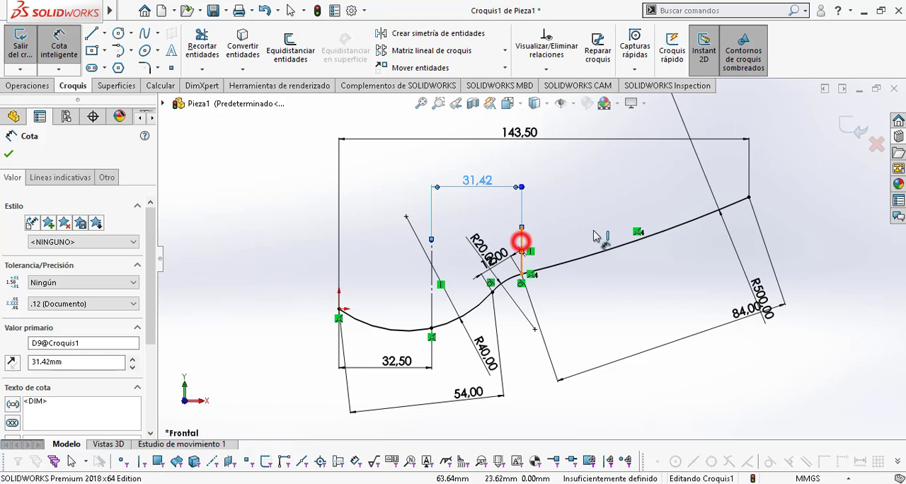
pyautogui.press('Escape')
pyautogui.press('Escape')
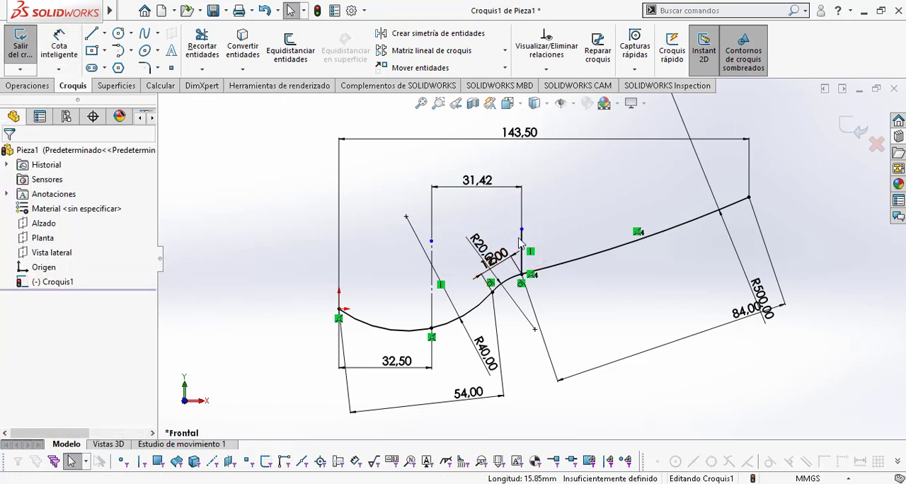
pyautogui.click(522, 240)
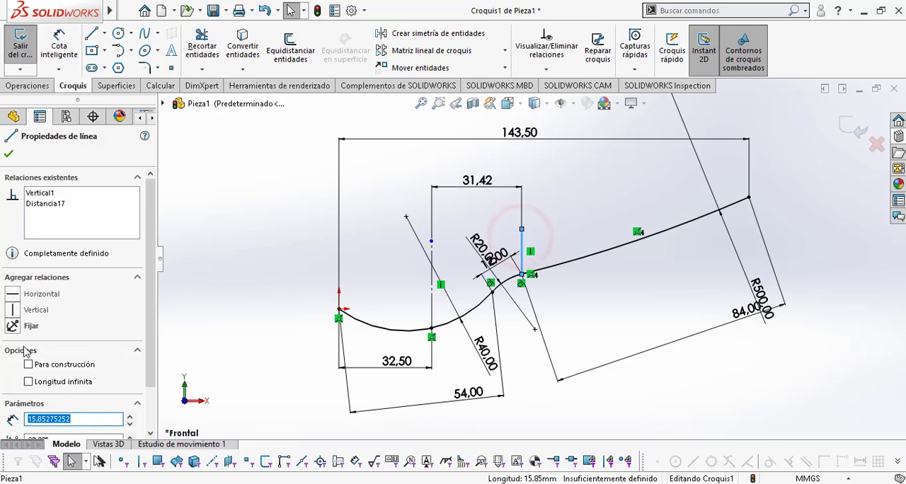
pyautogui.click(28, 364)
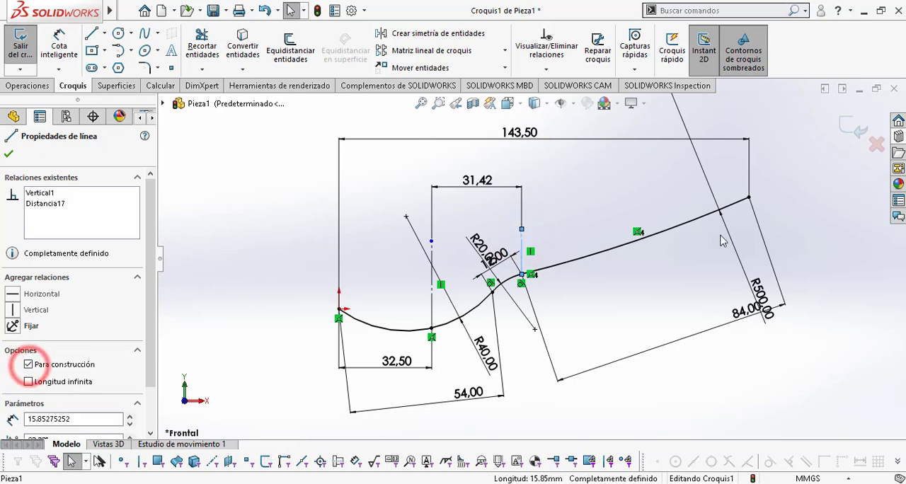
pyautogui.press('Escape')
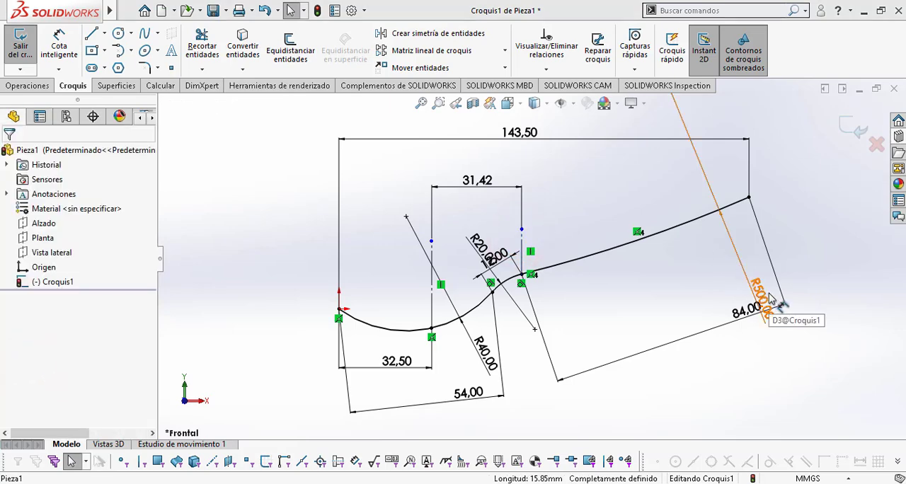
# Step: Sketch a vertical line about 17 mm long upward from the handle arc near its free end, consulting the AV section position in Plano cuchara.pdf
pyautogui.hotkey('alt', 'Tab')
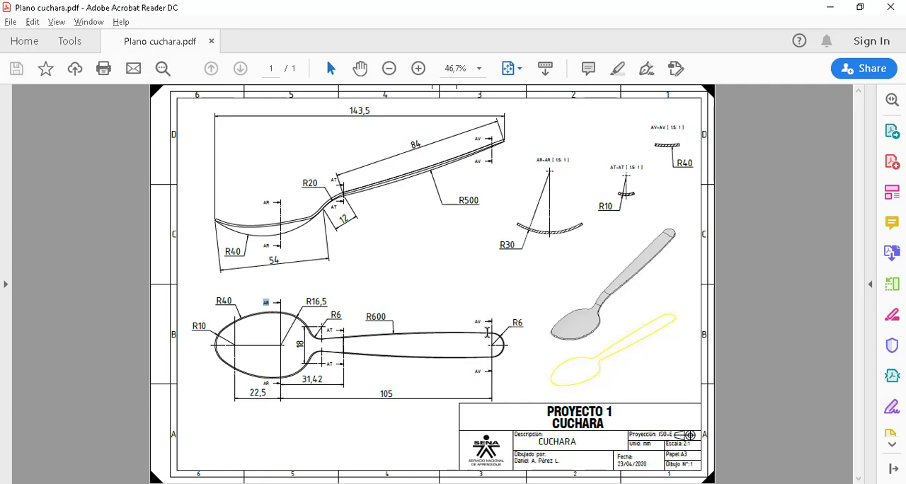
pyautogui.doubleClick(393, 392)
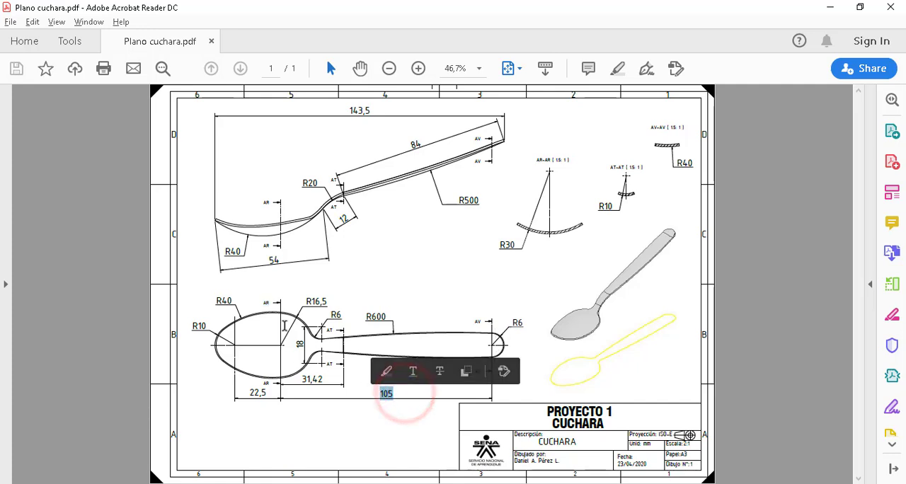
pyautogui.hotkey('alt', 'Tab')
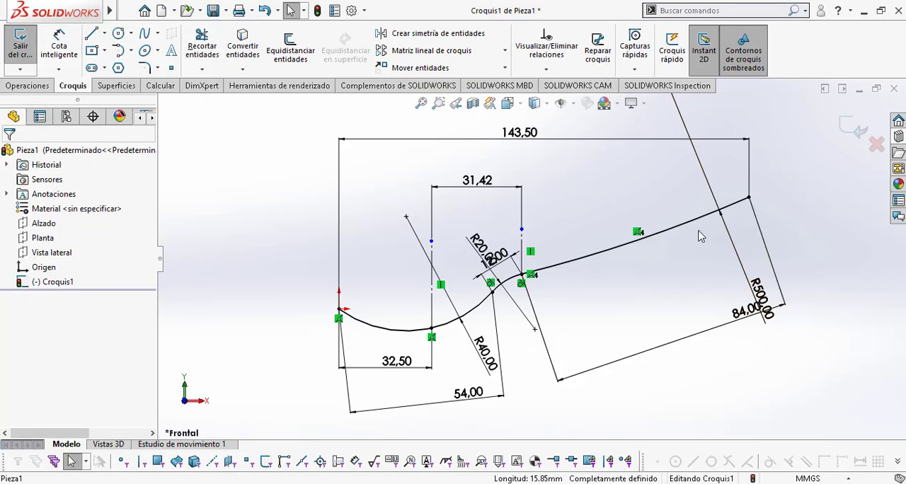
pyautogui.keyDown('ctrl'); pyautogui.moveTo(613, 234); pyautogui.dragTo(484, 274, button='middle'); pyautogui.keyUp('ctrl')
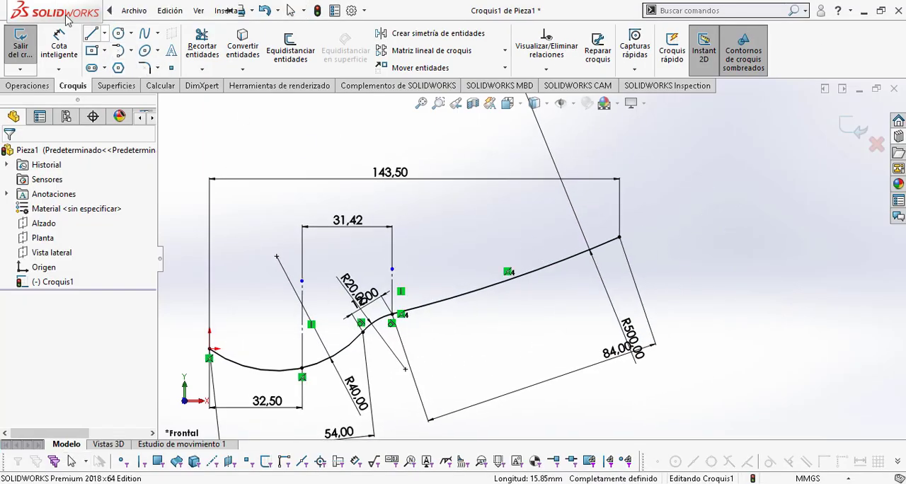
pyautogui.click(90, 32)
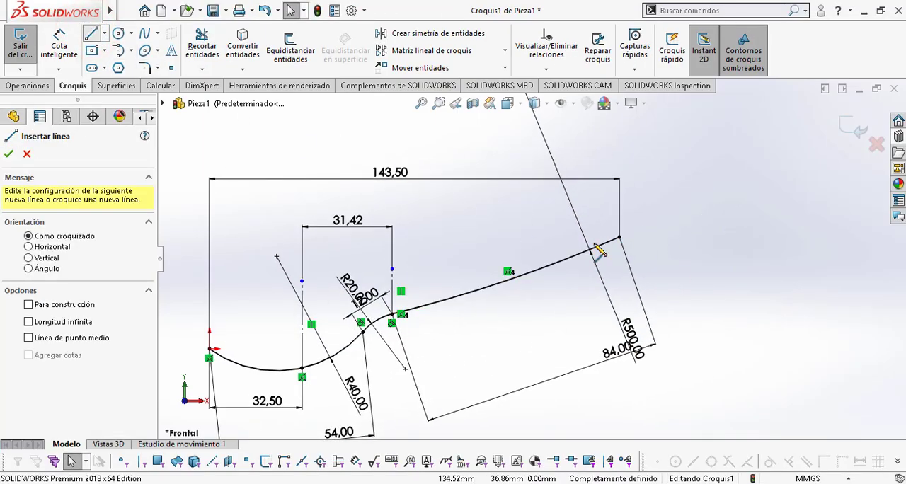
pyautogui.click(593, 245)
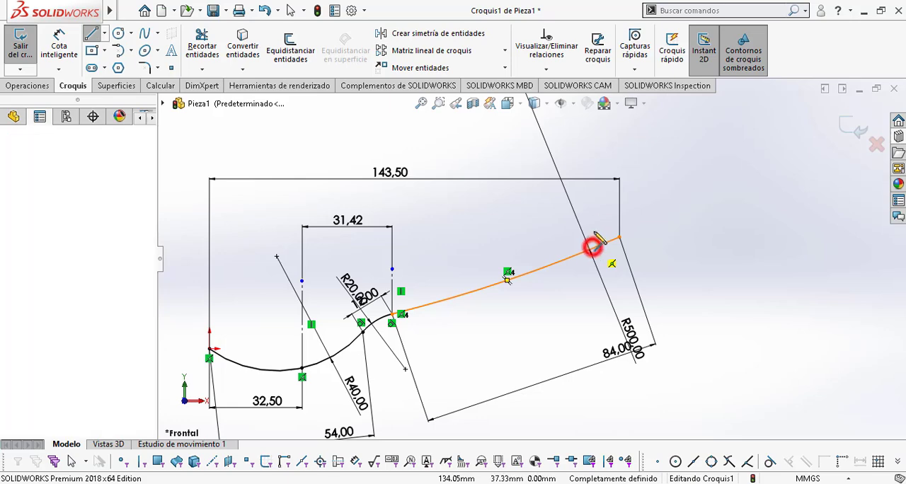
pyautogui.click(592, 200)
pyautogui.press('Escape')
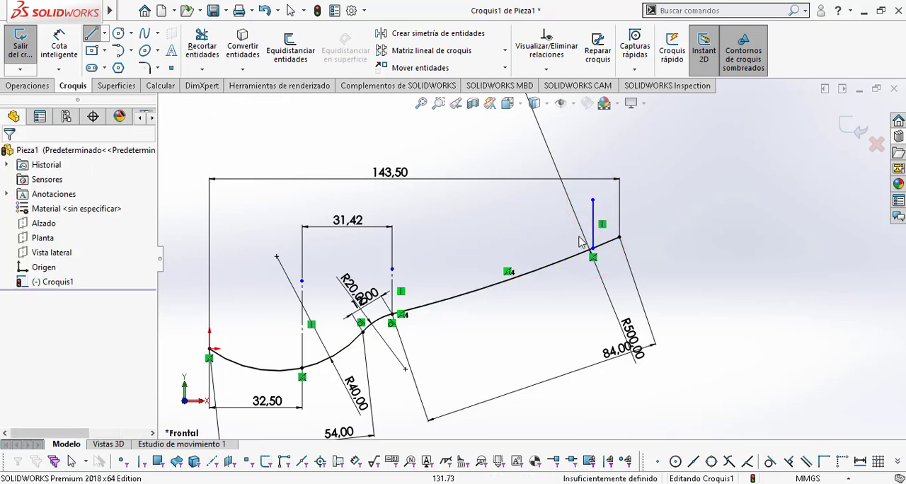
# Step: Dimension the horizontal distance between the bowl's construction line and the vertical line near the handle's free end as 105 mm
pyautogui.click(593, 225)
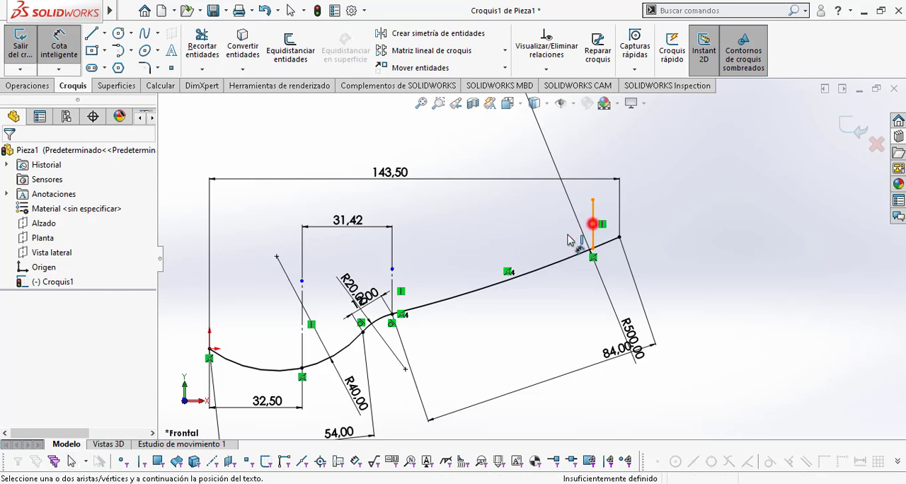
pyautogui.click(302, 316)
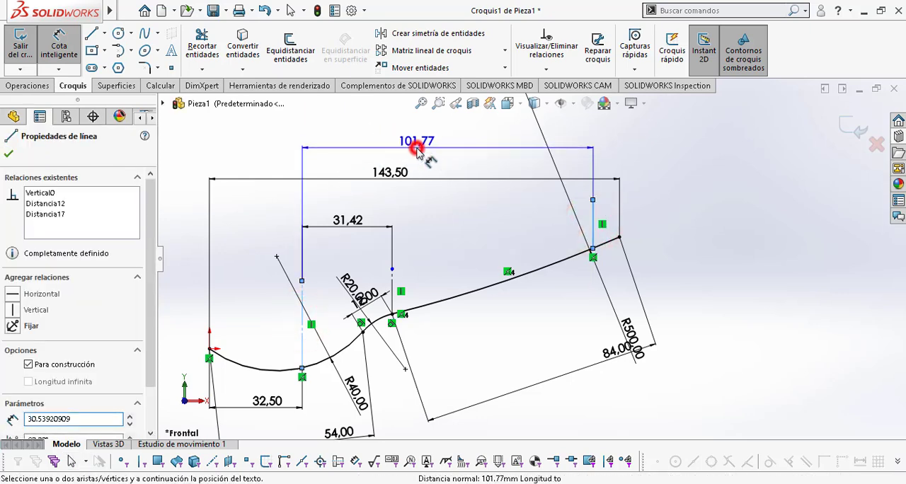
pyautogui.click(420, 145)
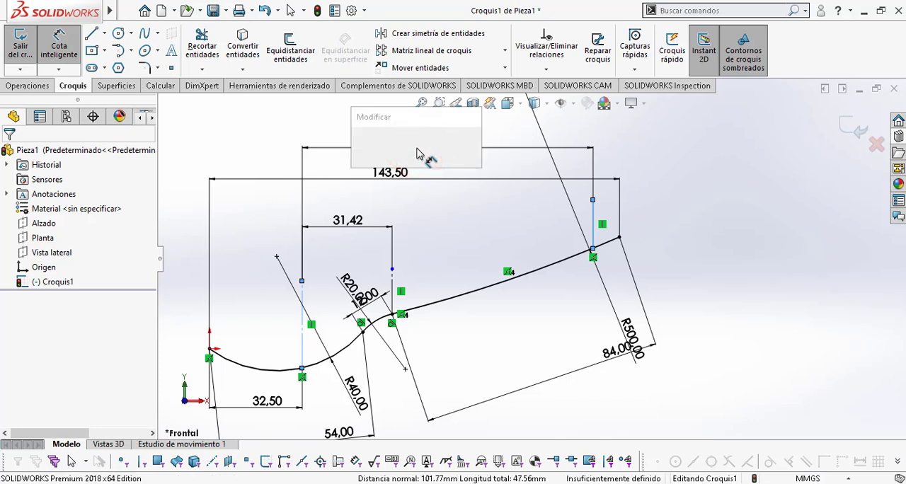
pyautogui.write('1.76905736mm')
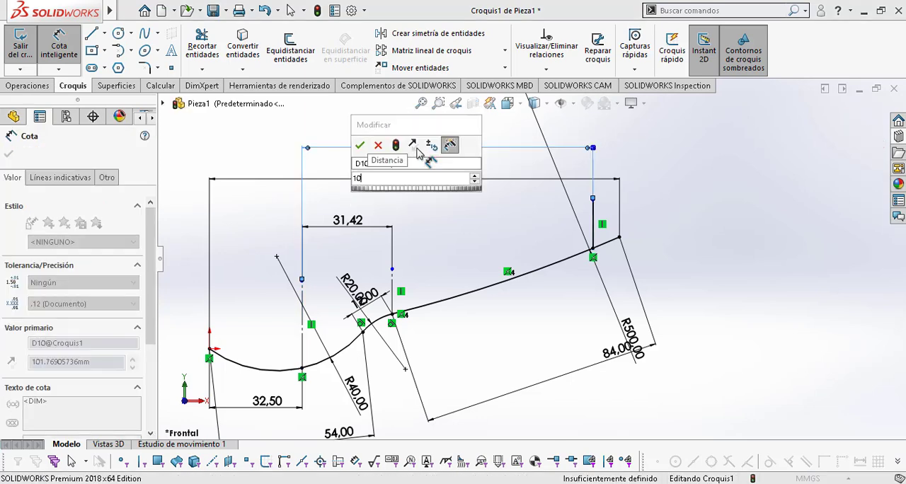
pyautogui.write('5')
pyautogui.press('Return')
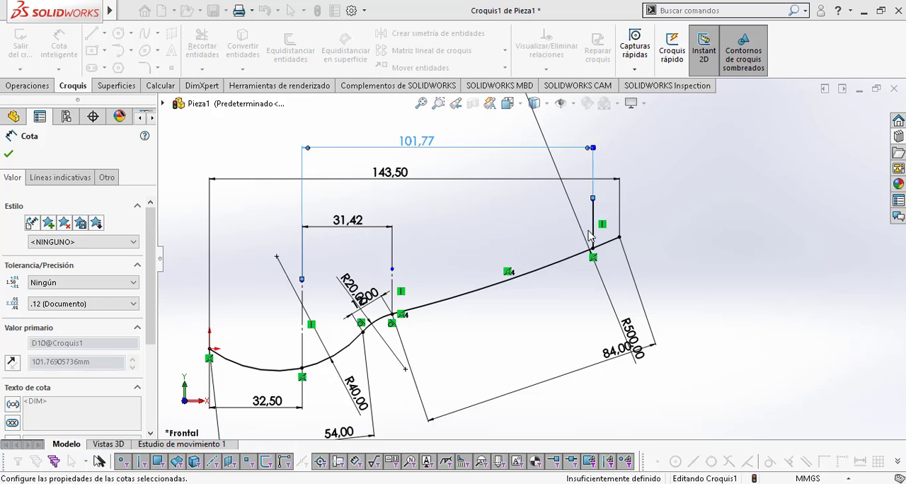
# Step: Convert the vertical line near the handle's free end into construction geometry
pyautogui.click(603, 212)
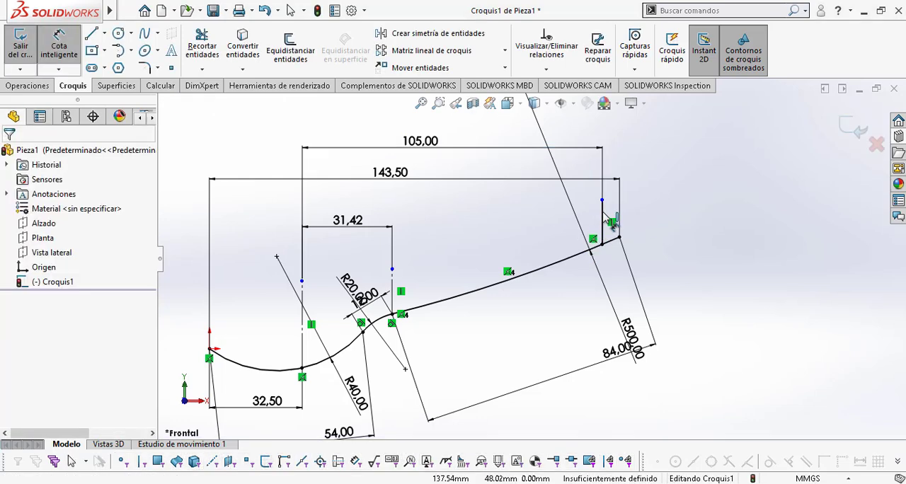
pyautogui.press('Escape')
pyautogui.click(601, 216)
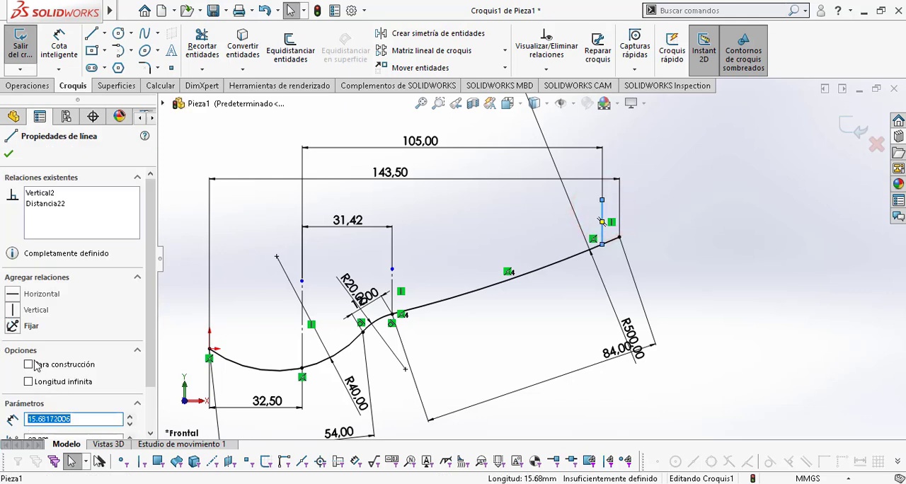
pyautogui.click(29, 364)
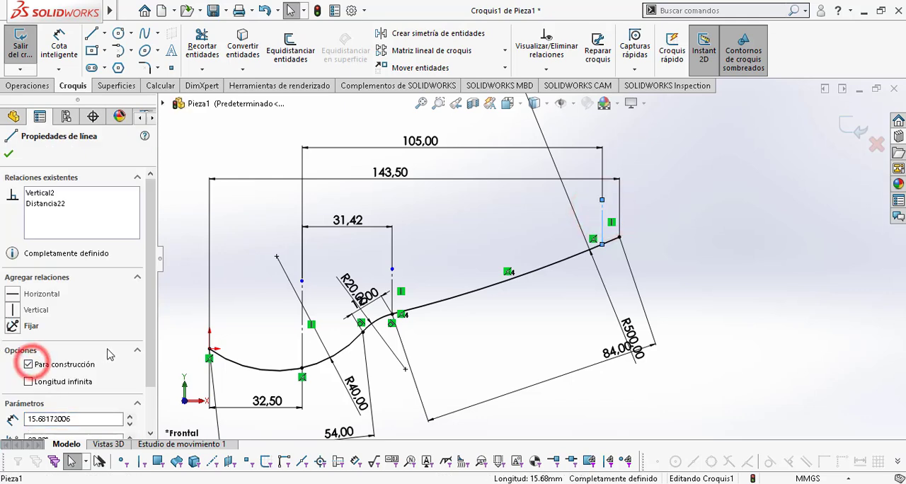
pyautogui.click(748, 283)
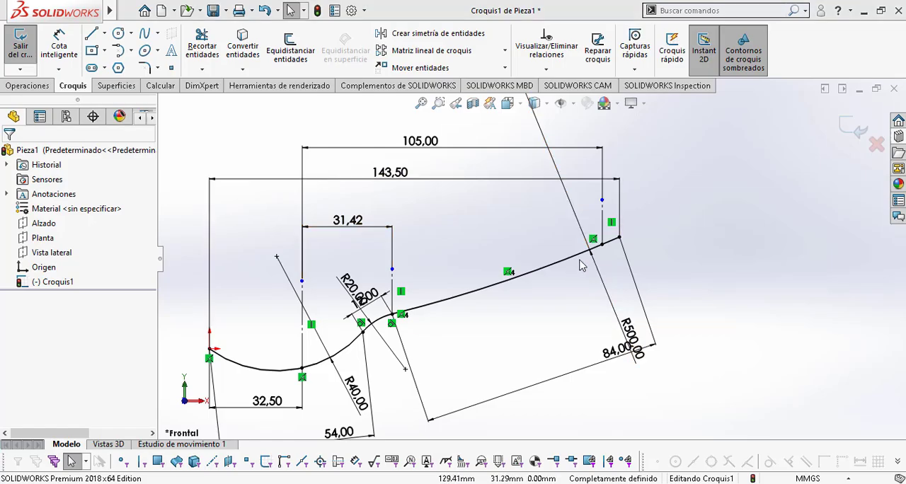
# Step: Consult the plan view in Plano cuchara.pdf and inspect the bowl, neck and handle arcs of the side profile sketch
pyautogui.hotkey('alt', 'Tab')
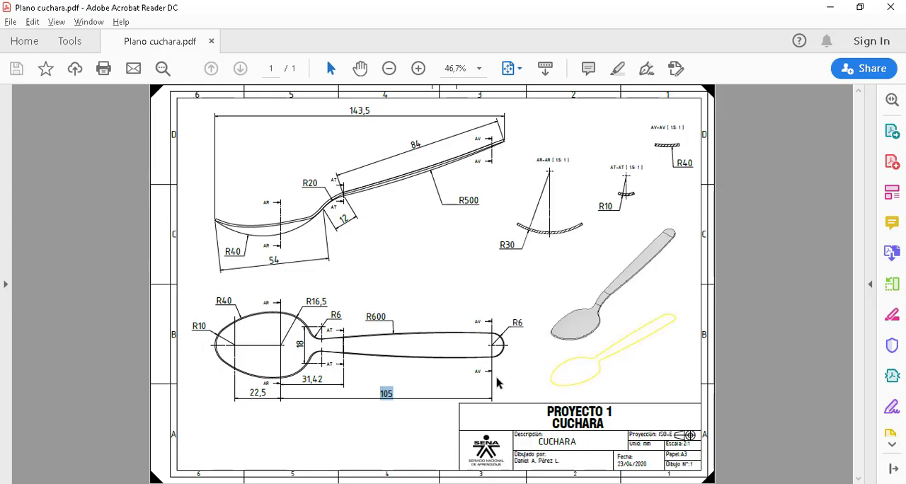
pyautogui.keyDown('ctrl'); pyautogui.scroll(2, 497, 378); pyautogui.keyUp('ctrl')
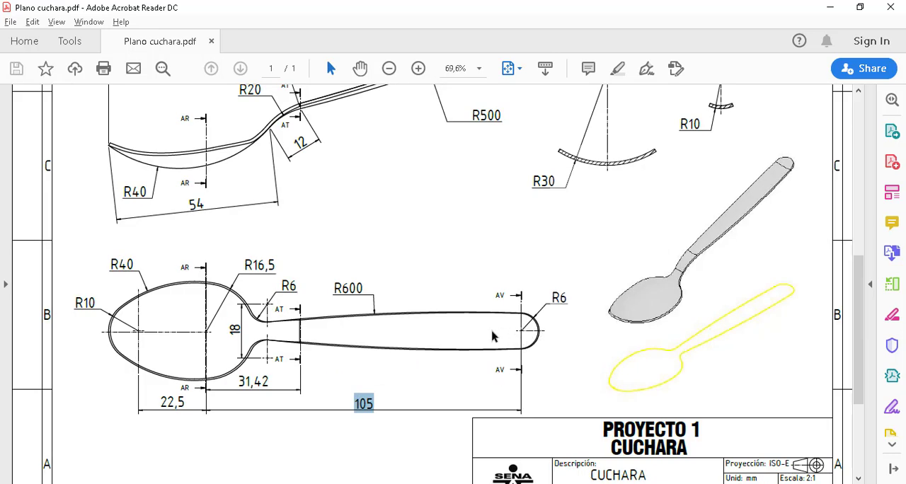
pyautogui.hotkey('alt', 'Tab')
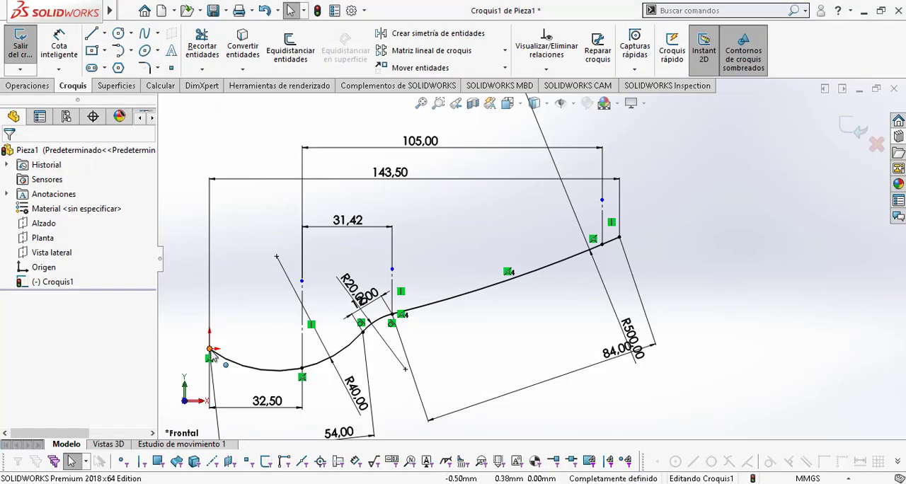
pyautogui.click(278, 371)
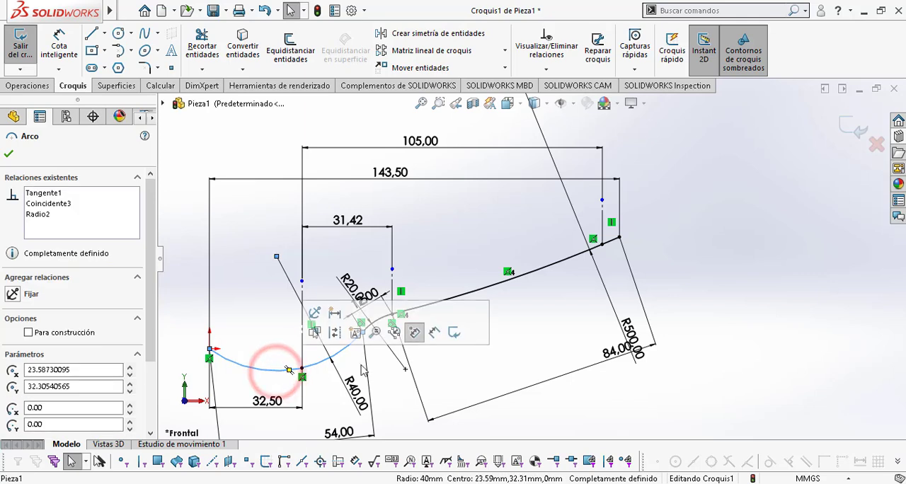
pyautogui.click(375, 320)
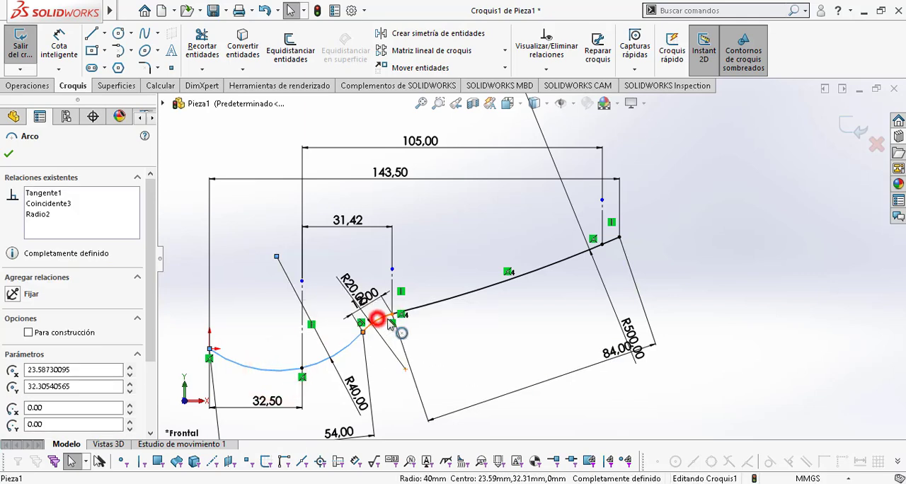
pyautogui.click(442, 306)
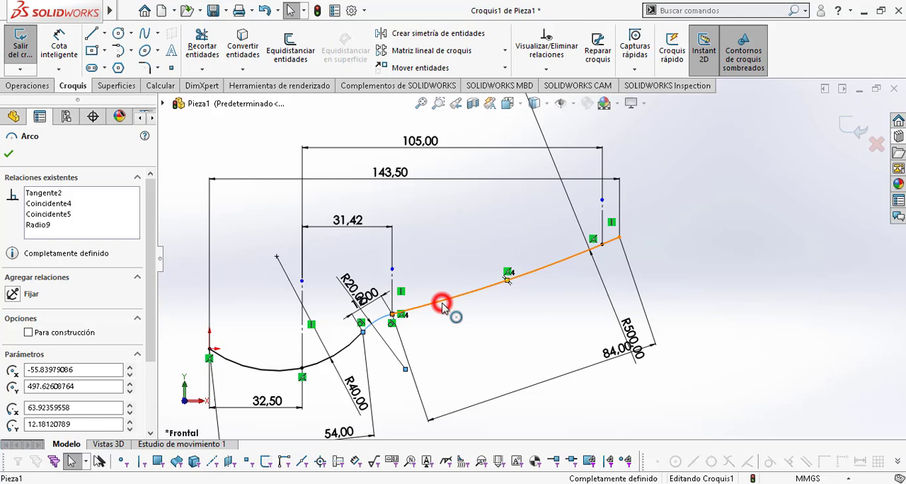
pyautogui.click(655, 276)
pyautogui.scroll(-2, 626, 263)
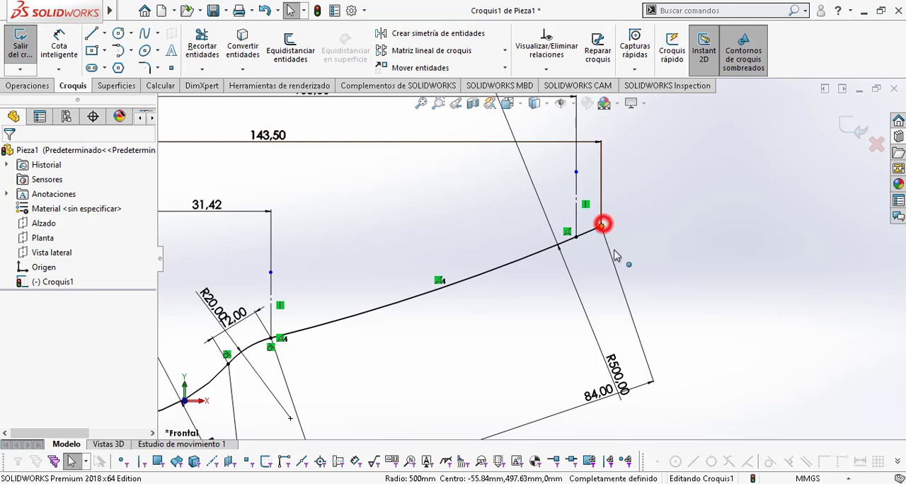
pyautogui.click(717, 248)
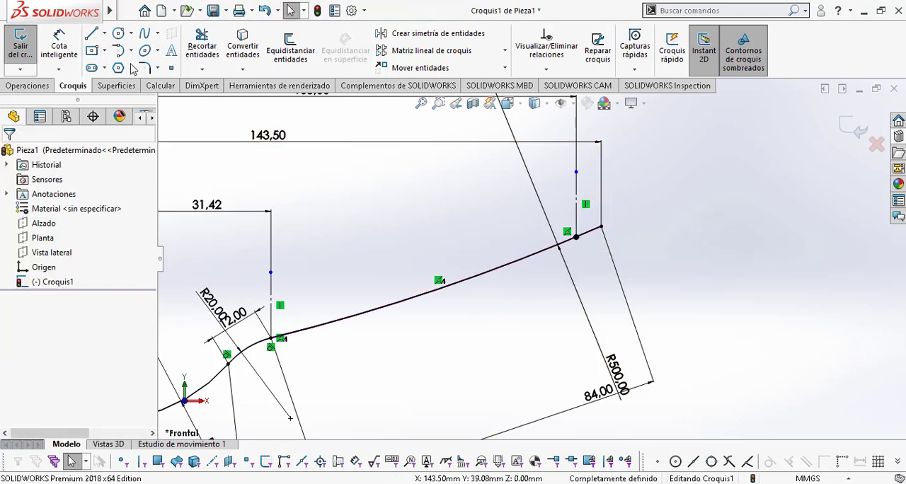
# Step: Sketch a line about 6.5 mm long from the foot of the AV construction line to the free end of the handle arc
pyautogui.click(91, 33)
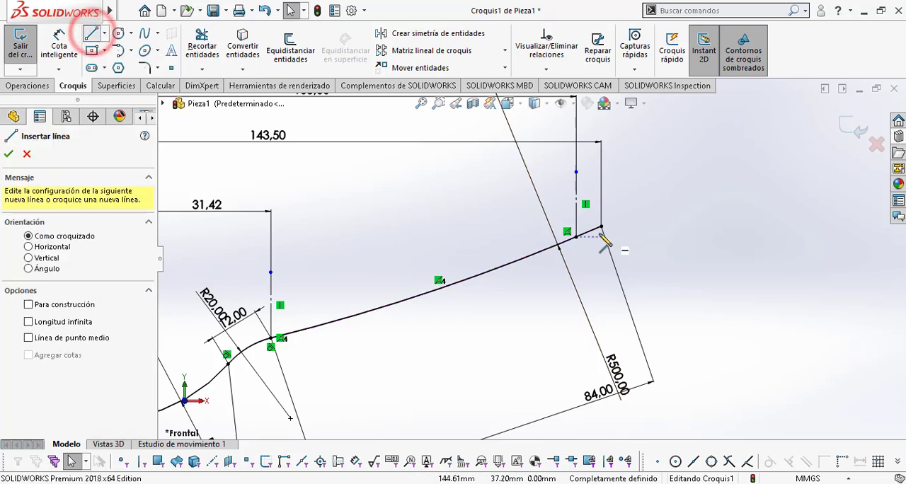
pyautogui.scroll(-2, 602, 239)
pyautogui.scroll(-2, 600, 244)
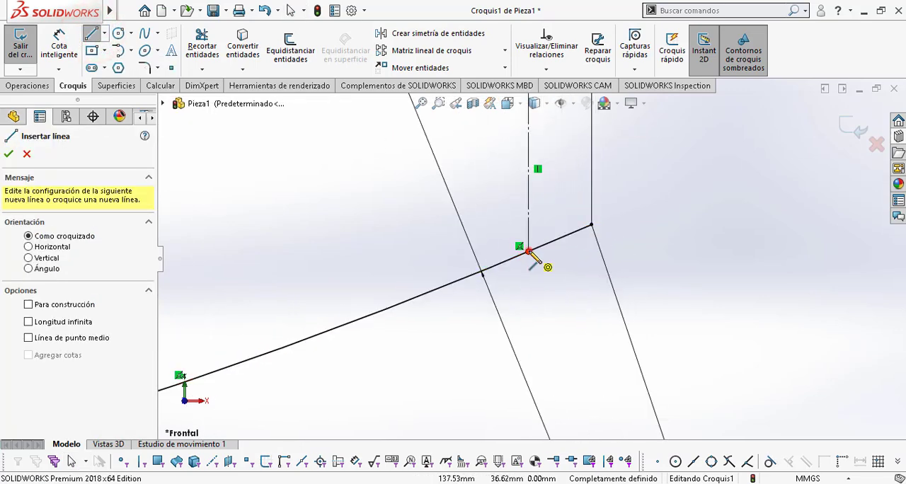
pyautogui.click(528, 251)
pyautogui.click(591, 225)
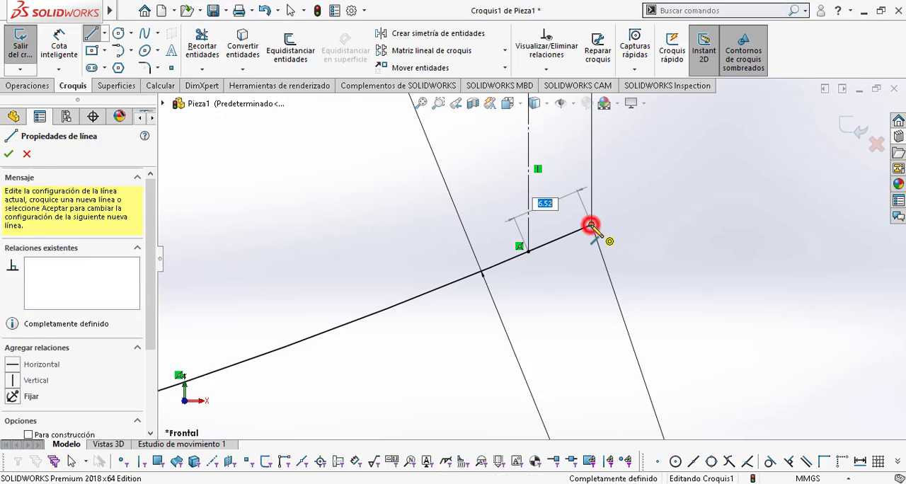
pyautogui.click(590, 225)
pyautogui.press('Escape')
pyautogui.press('Escape')
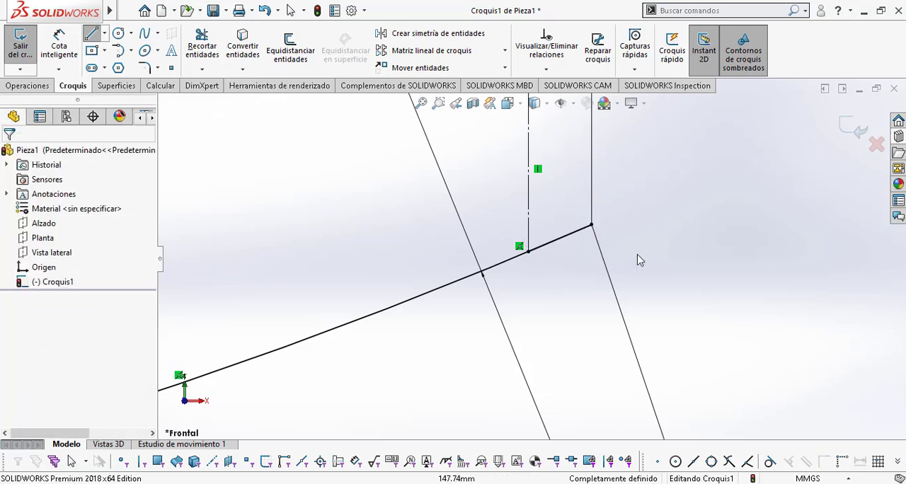
# Step: Exit the side profile sketch, keeping its changes
pyautogui.scroll(5, 556, 281)
pyautogui.scroll(5, 559, 302)
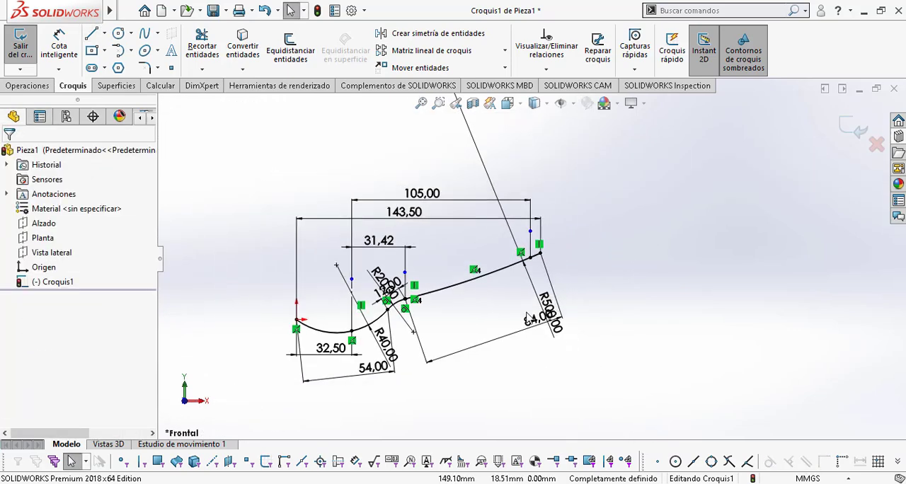
pyautogui.scroll(-2, 401, 333)
pyautogui.moveTo(469, 317)
pyautogui.mouseDown(button='middle')
pyautogui.moveTo(491, 315)
pyautogui.moveTo(483, 324)
pyautogui.moveTo(512, 349)
pyautogui.moveTo(492, 370)
pyautogui.mouseUp(button='middle')
pyautogui.click(846, 125)
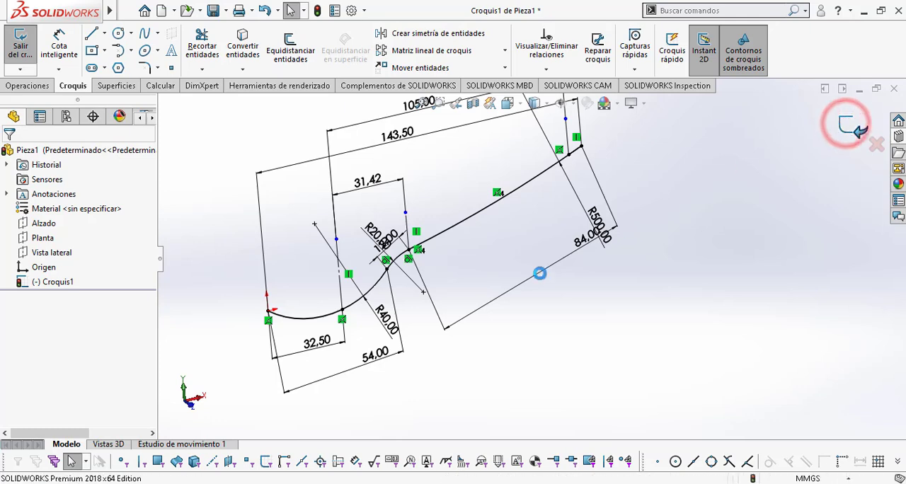
pyautogui.moveTo(585, 299)
pyautogui.keyDown('ctrl'); pyautogui.mouseDown(button='middle')
pyautogui.moveTo(663, 333)
pyautogui.moveTo(639, 342)
pyautogui.moveTo(644, 359)
pyautogui.moveTo(625, 358)
pyautogui.moveTo(631, 355)
pyautogui.mouseUp(button='middle'); pyautogui.keyUp('ctrl')
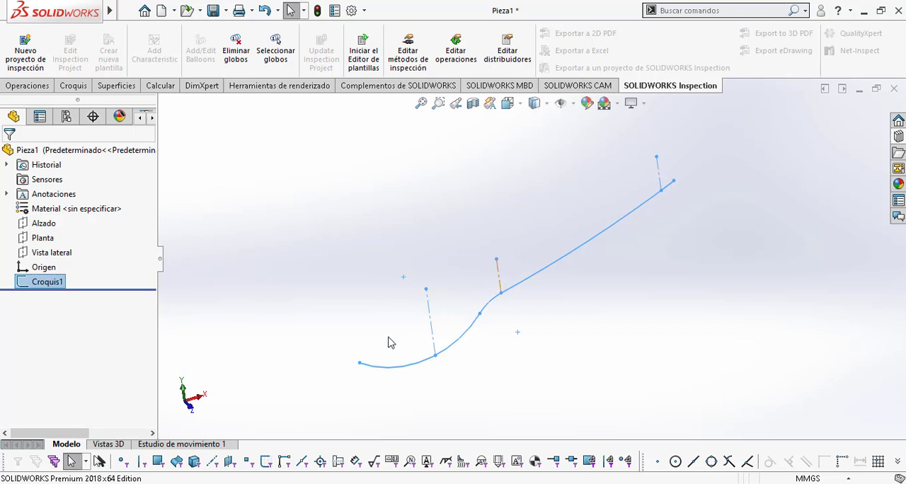
pyautogui.moveTo(528, 333)
pyautogui.mouseDown(button='middle')
pyautogui.moveTo(559, 320)
pyautogui.moveTo(558, 307)
pyautogui.moveTo(534, 301)
pyautogui.mouseUp(button='middle')
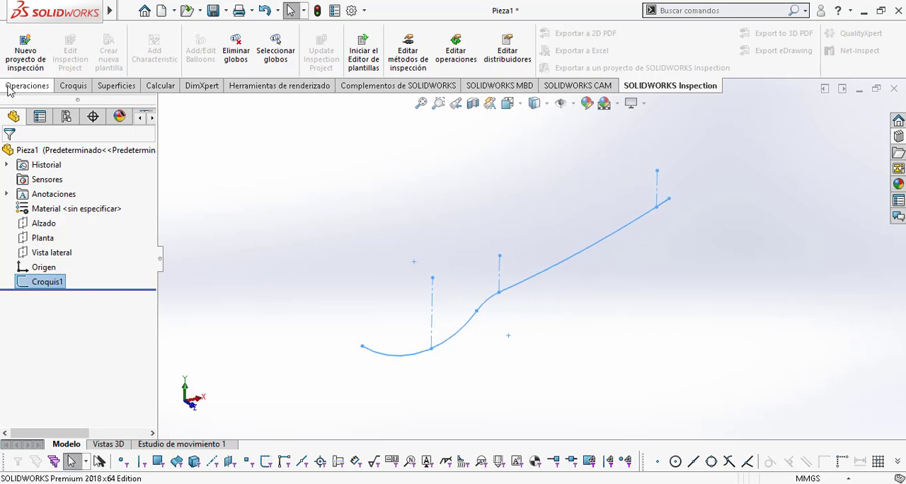
# Step: Create a reference plane parallel to Vista lateral, coincident with the lower endpoint of the bowl's construction line
pyautogui.click(10, 87)
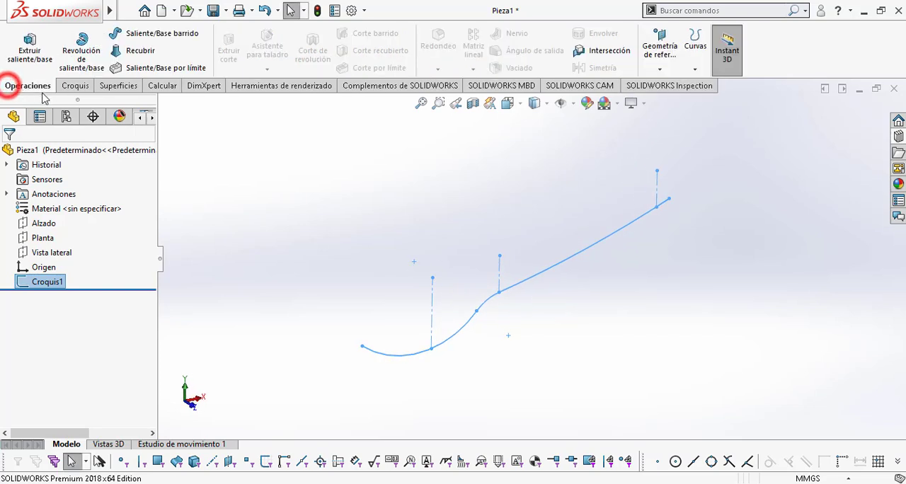
pyautogui.press('Escape')
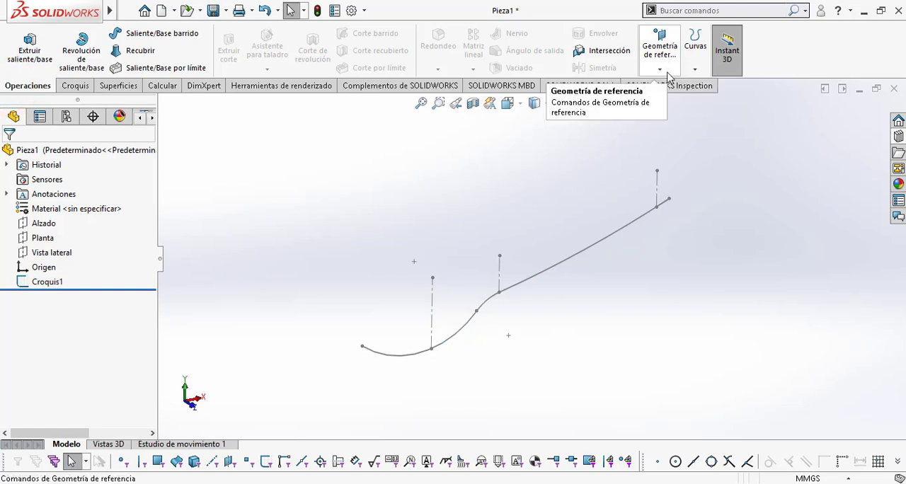
pyautogui.click(668, 66)
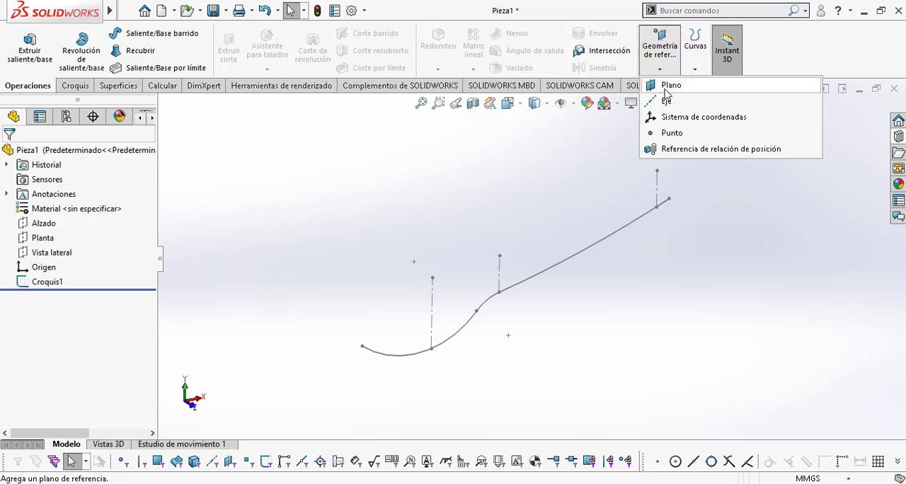
pyautogui.click(666, 88)
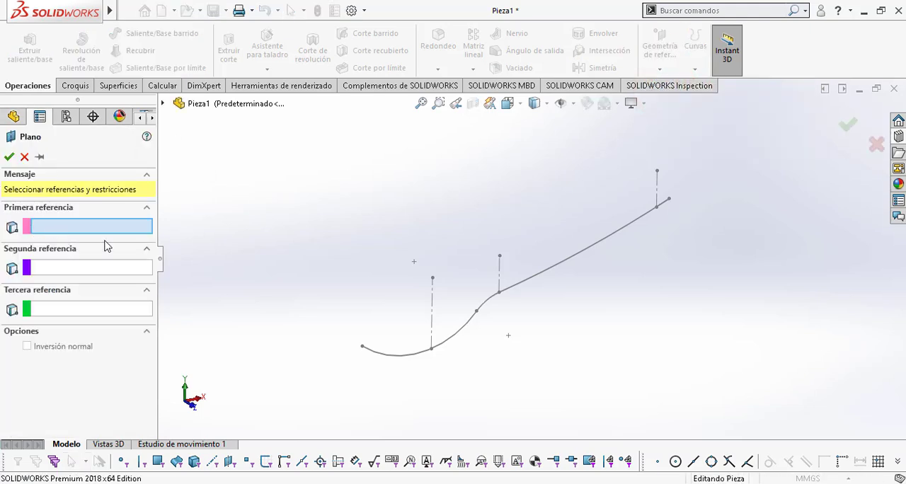
pyautogui.click(162, 104)
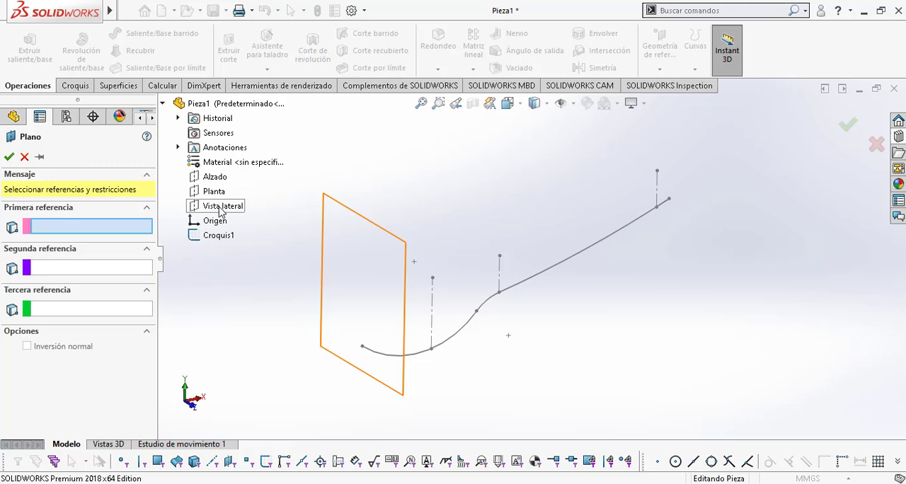
pyautogui.click(221, 207)
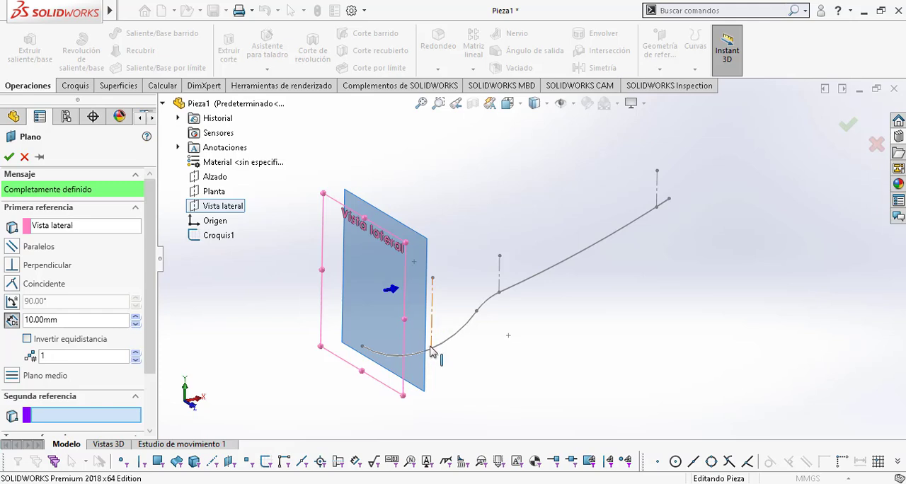
pyautogui.click(430, 349)
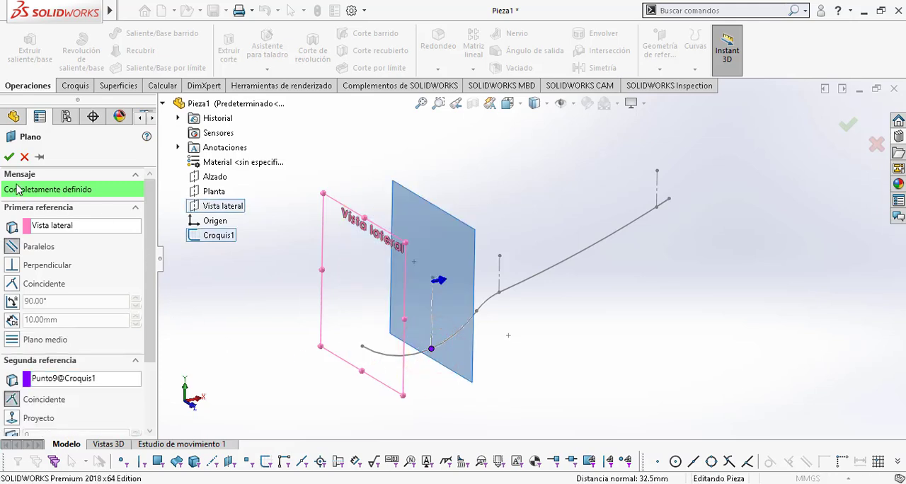
pyautogui.click(10, 156)
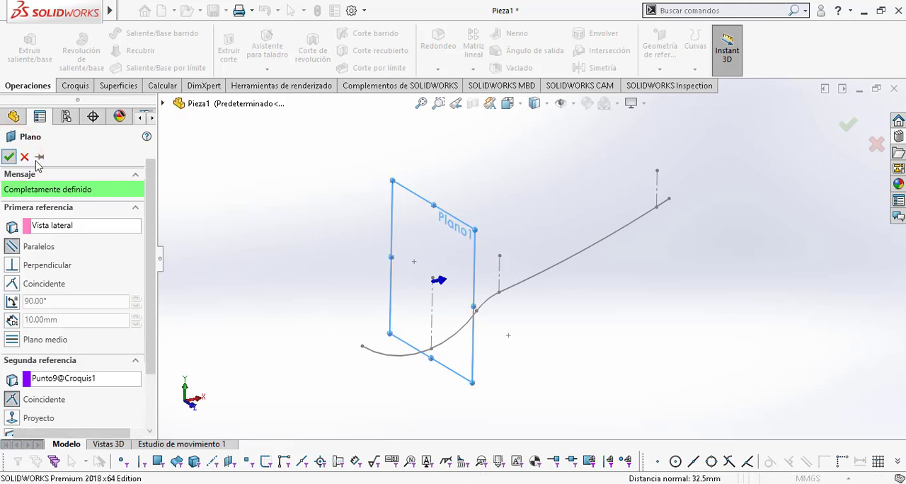
# Step: Create a reference plane parallel to Plano1, coincident with the sketch point at the junction of neck and handle
pyautogui.click(659, 44)
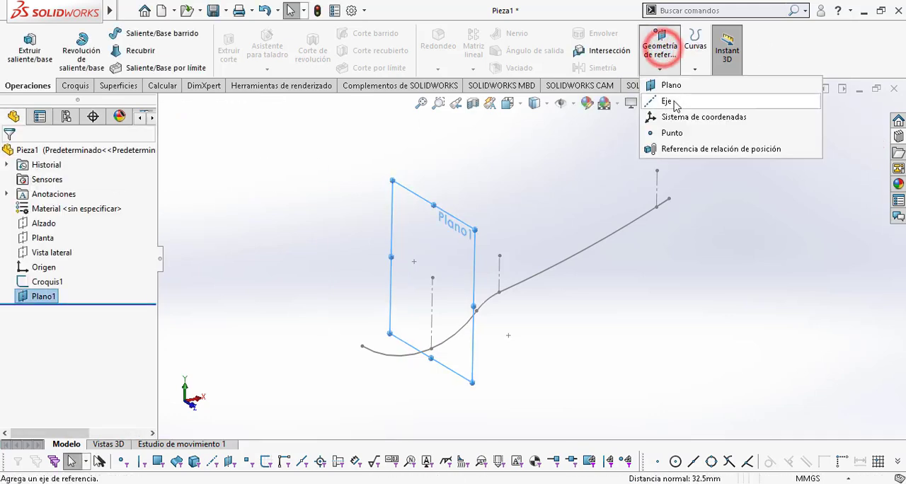
pyautogui.click(676, 85)
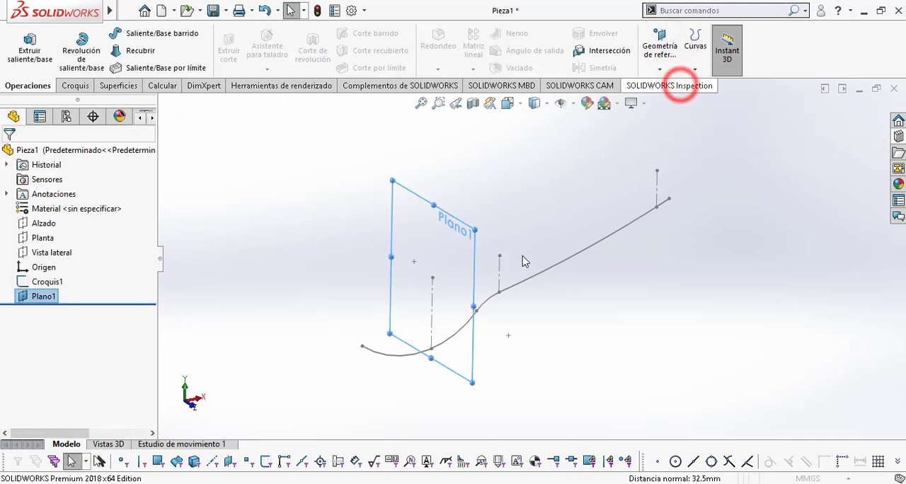
pyautogui.click(498, 293)
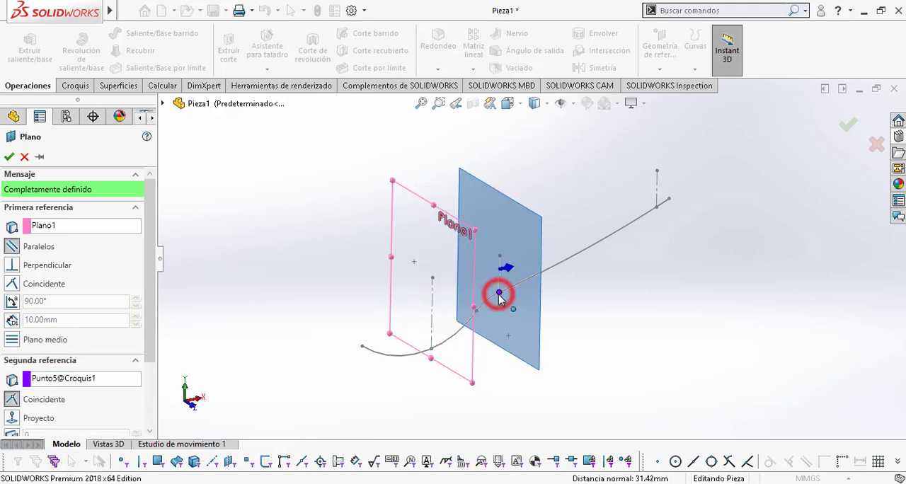
pyautogui.click(10, 157)
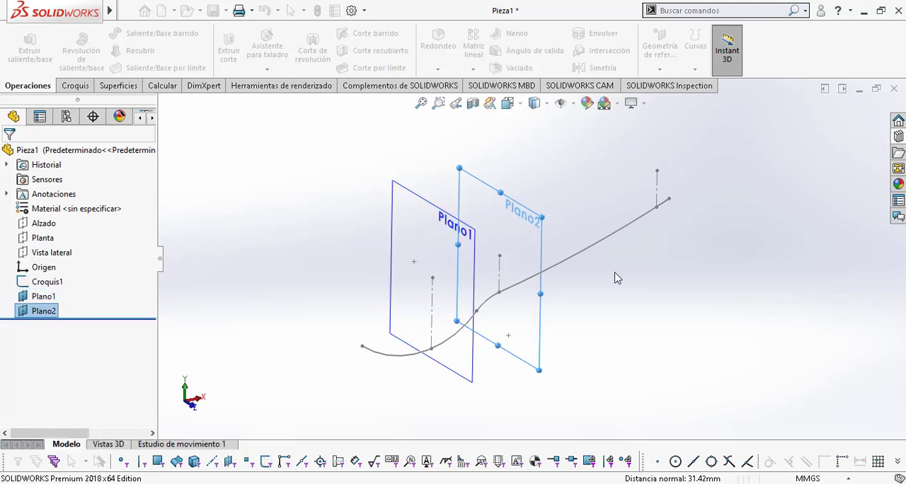
# Step: Create a reference plane parallel to Plano2, coincident with the lower endpoint of the construction line near the handle's free end
pyautogui.click(678, 50)
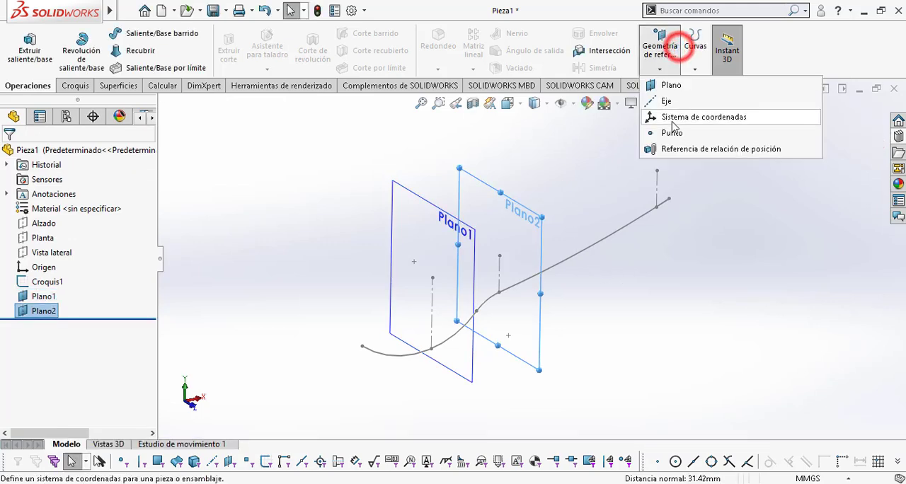
pyautogui.click(673, 87)
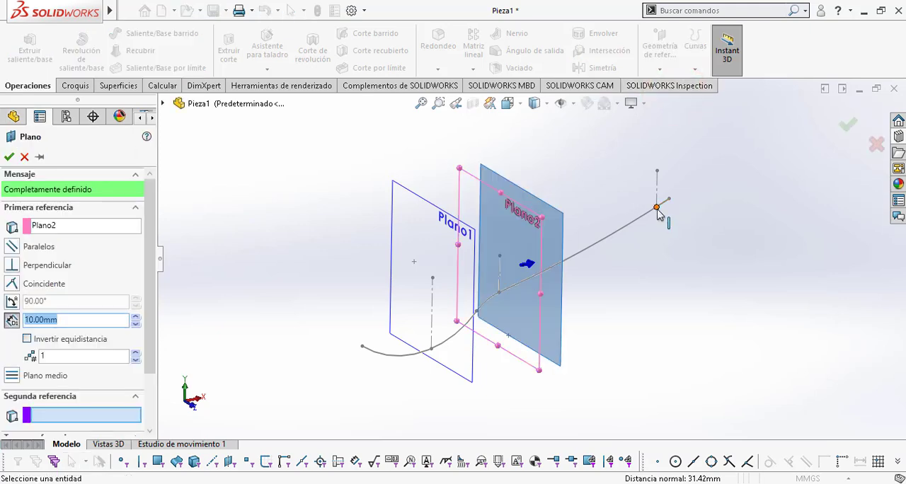
pyautogui.click(656, 208)
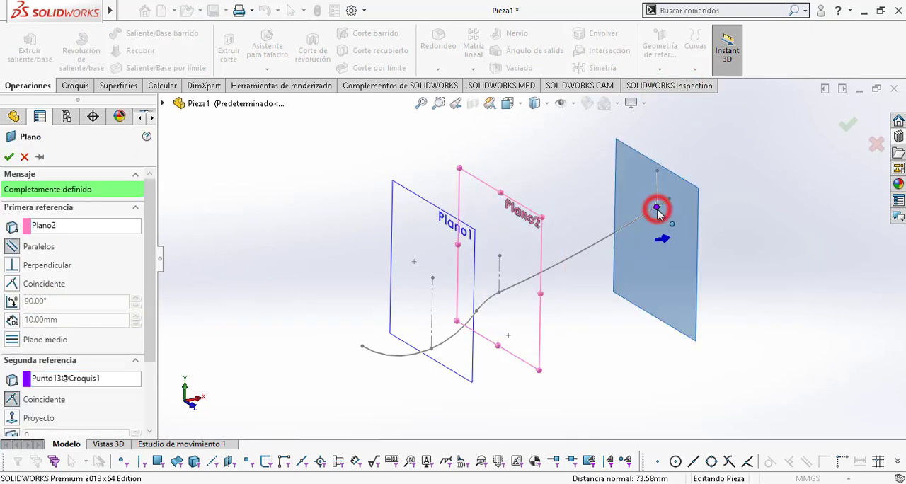
pyautogui.click(8, 157)
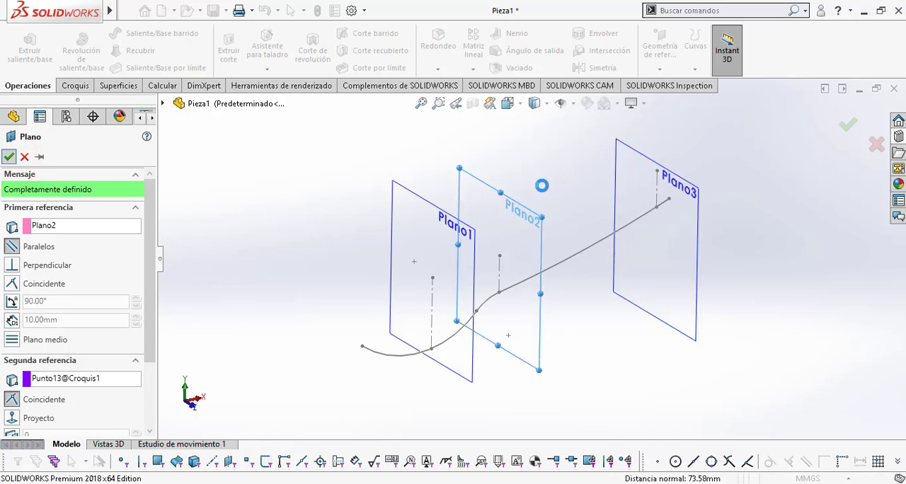
pyautogui.moveTo(728, 231)
pyautogui.mouseDown(button='middle')
pyautogui.moveTo(695, 236)
pyautogui.moveTo(771, 236)
pyautogui.moveTo(770, 256)
pyautogui.mouseUp(button='middle')
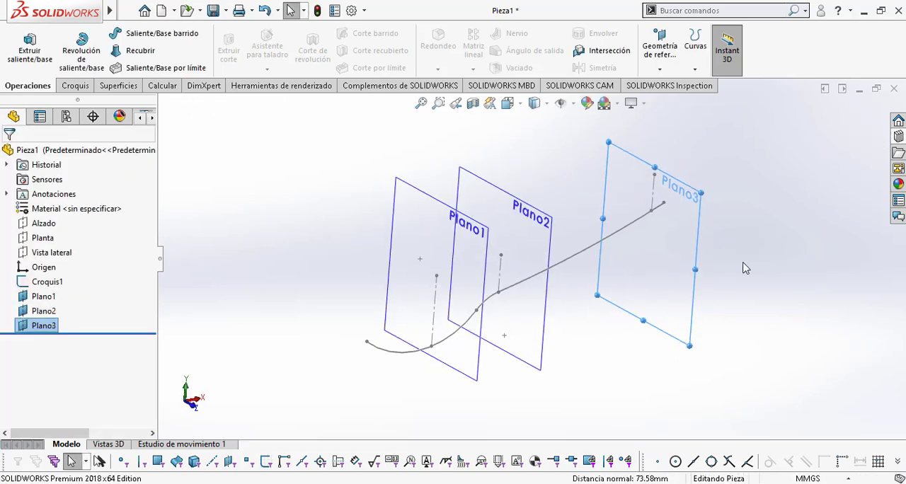
# Step: Switch to Plano cuchara.pdf and consult the AR-AR, AT-AT and AV-AV section profiles
pyautogui.hotkey('alt', 'Tab')
pyautogui.scroll(3, 646, 238)
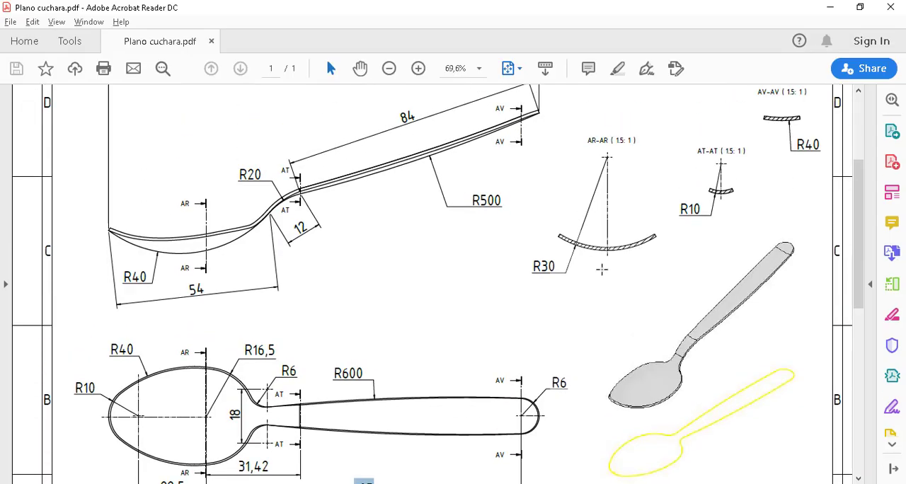
pyautogui.scroll(2, 602, 269)
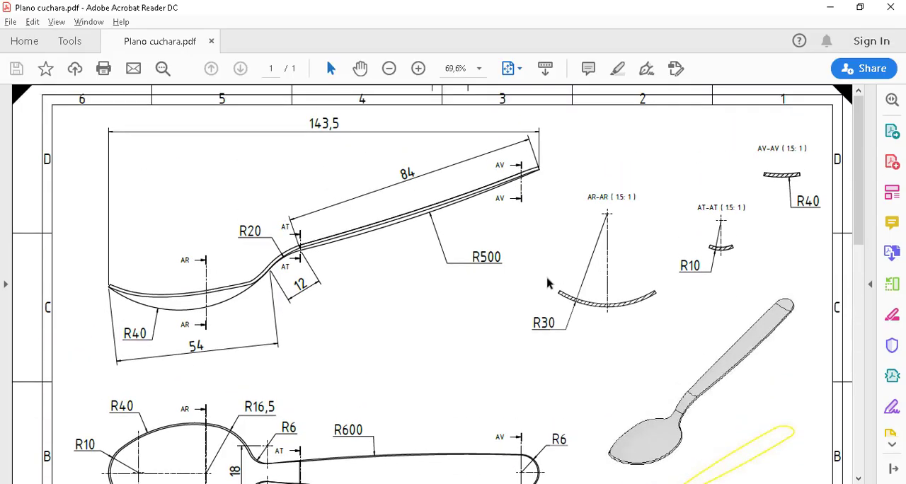
# Step: Examine the AR-AR section's arc and radius callout in the drawing, along with the spoon's top view
pyautogui.moveTo(555, 285); pyautogui.dragTo(667, 317)
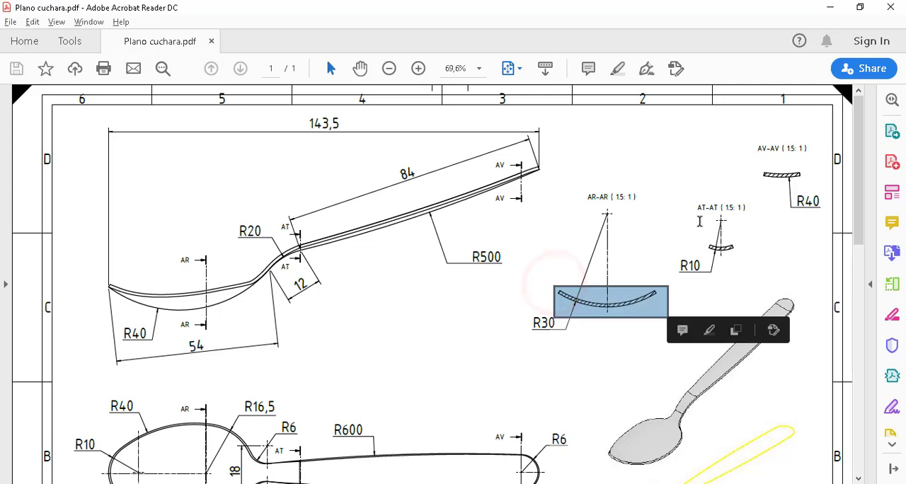
pyautogui.click(531, 324)
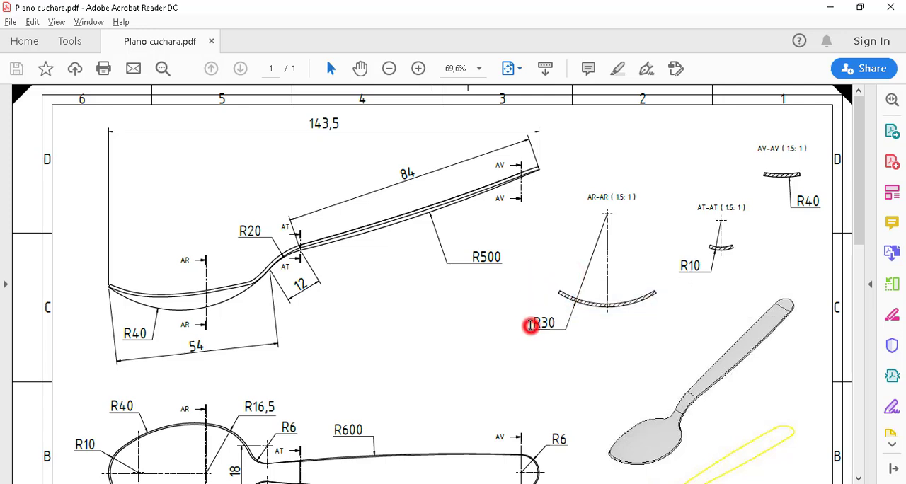
pyautogui.scroll(-1, 592, 331)
pyautogui.scroll(-1, 592, 330)
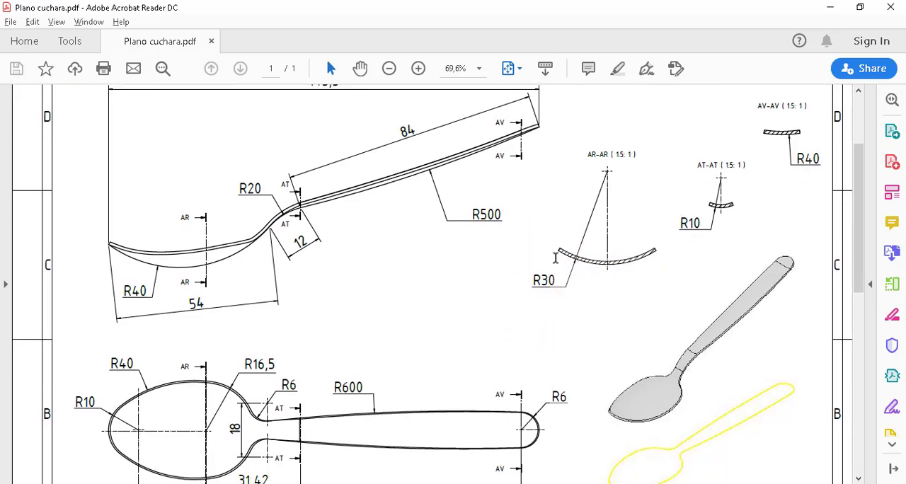
# Step: Switch back to SolidWorks and start a new sketch on Plano1, viewed perpendicular to the plane
pyautogui.hotkey('alt', 'Tab')
pyautogui.press('Escape')
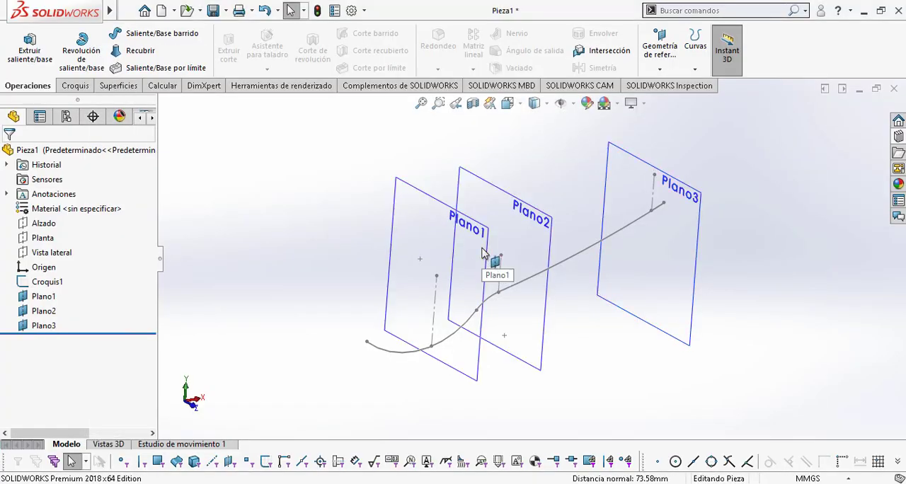
pyautogui.click(486, 256)
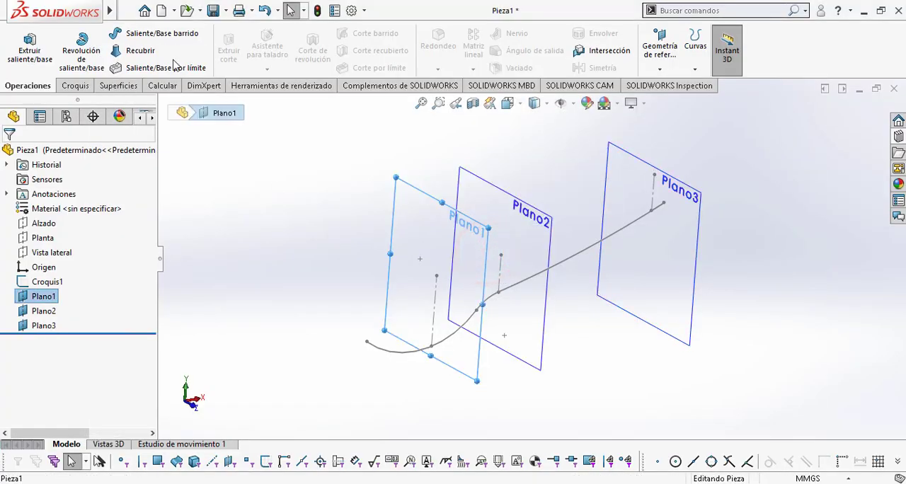
pyautogui.click(74, 84)
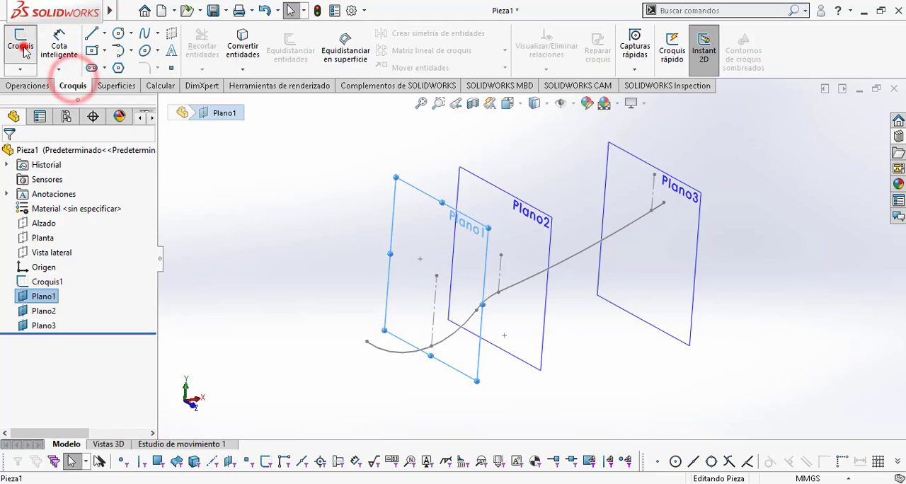
pyautogui.click(21, 41)
pyautogui.press('space')
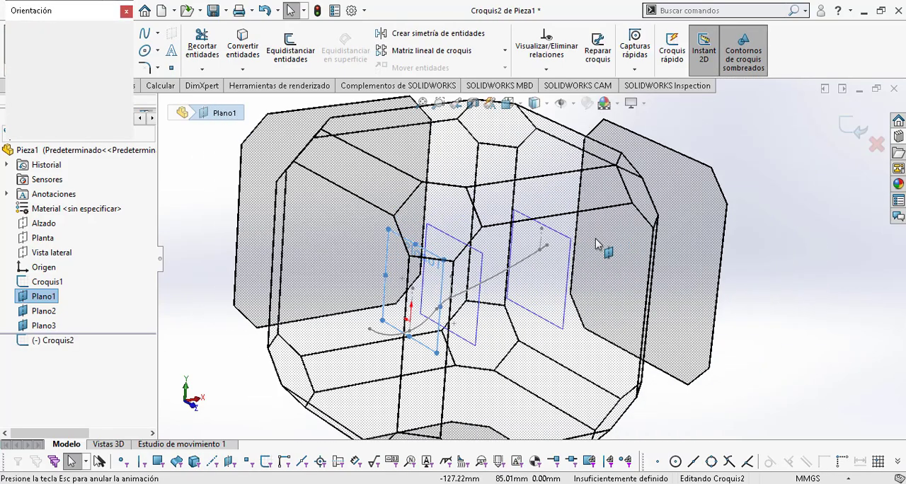
pyautogui.click(333, 308)
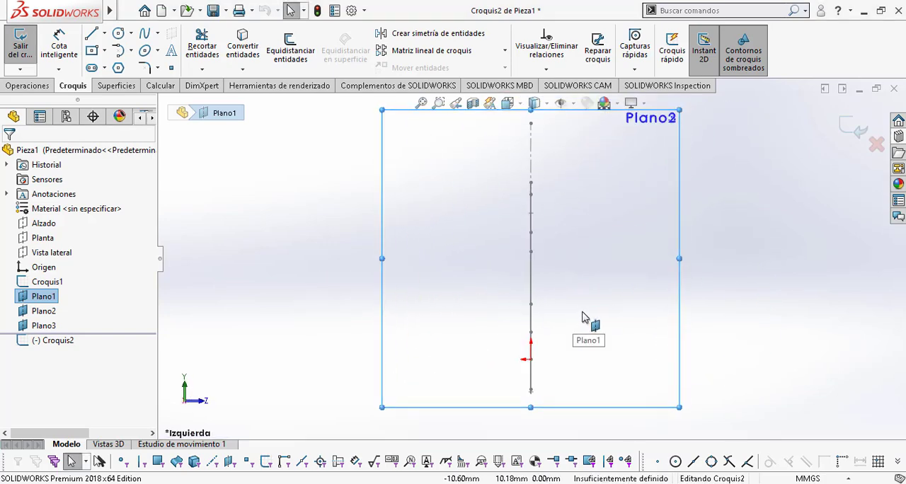
# Step: Sketch an upward-opening three-point arc of about 36 mm radius across the vertical axis, just below the origin
pyautogui.click(129, 53)
pyautogui.click(136, 99)
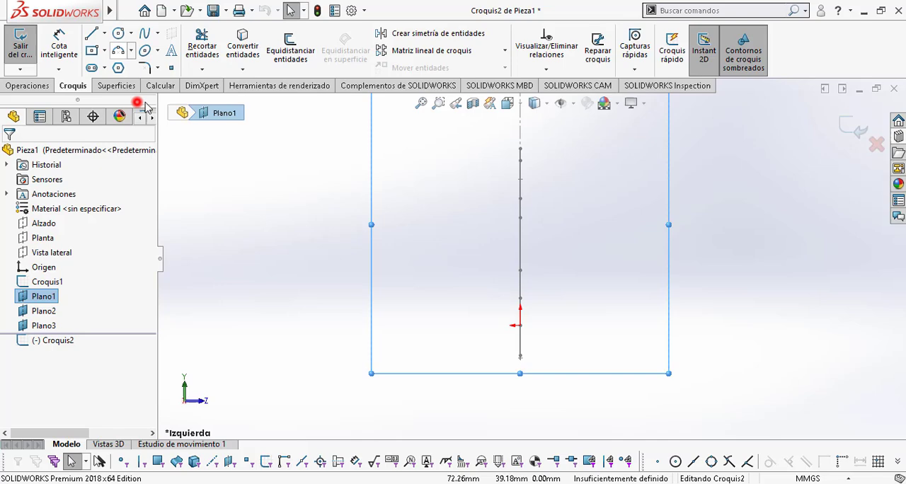
pyautogui.click(428, 290)
pyautogui.click(611, 293)
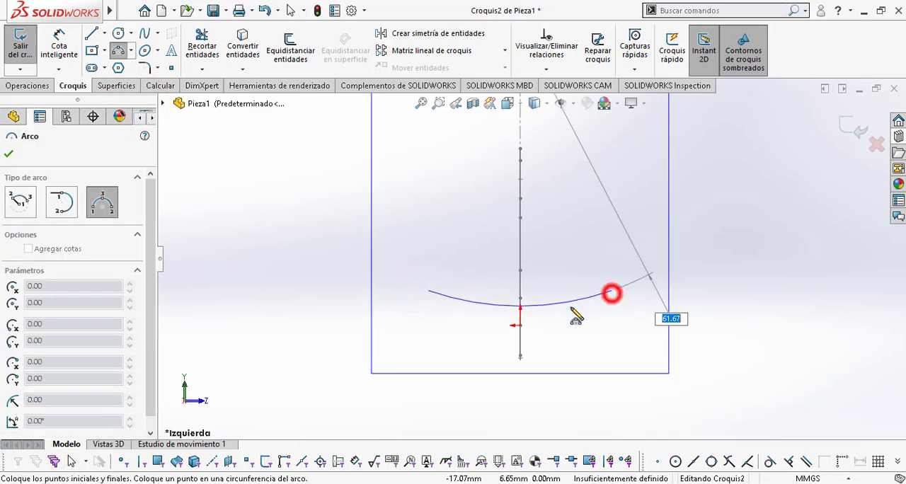
pyautogui.click(549, 318)
pyautogui.press('Escape')
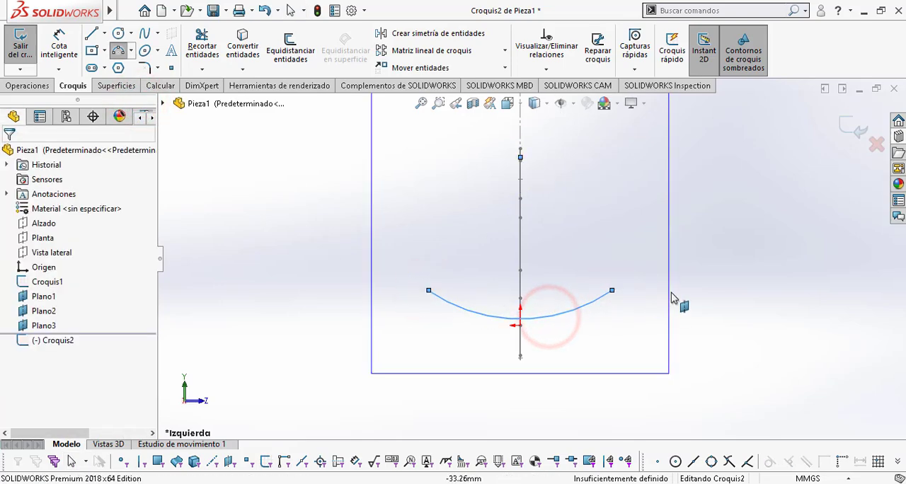
# Step: Check the AR-AR radius in Plano cuchara.pdf and dimension the arc's radius to 30 mm
pyautogui.hotkey('alt', 'Tab')
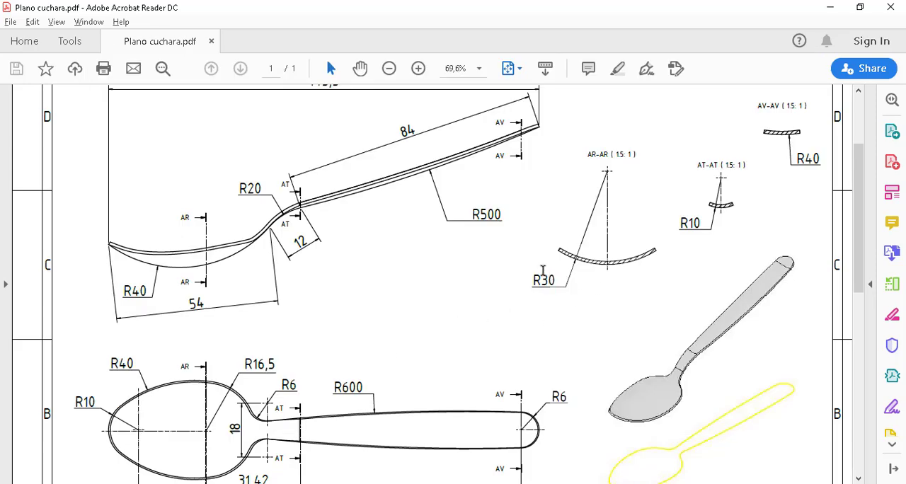
pyautogui.hotkey('alt', 'Tab')
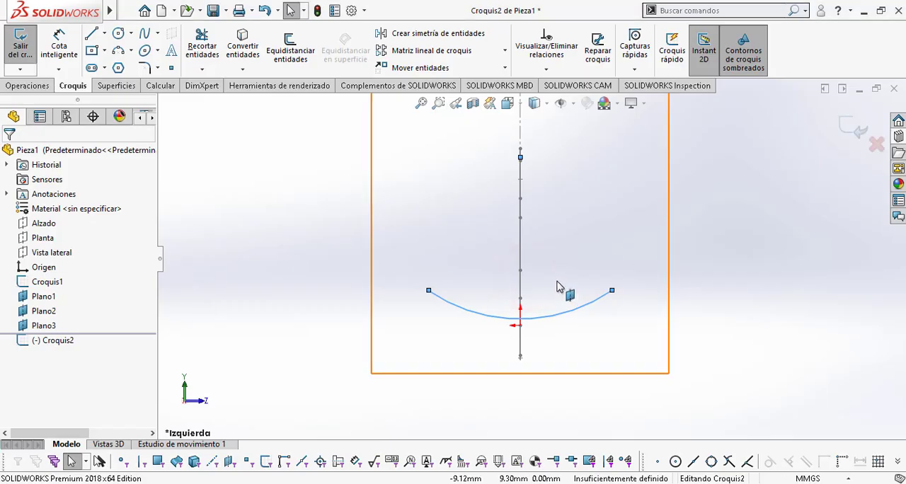
pyautogui.click(62, 41)
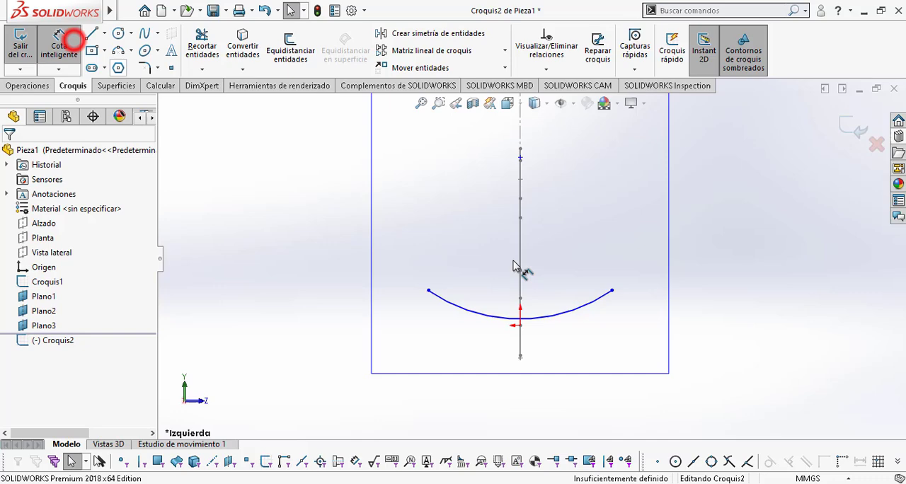
pyautogui.click(569, 312)
pyautogui.click(587, 343)
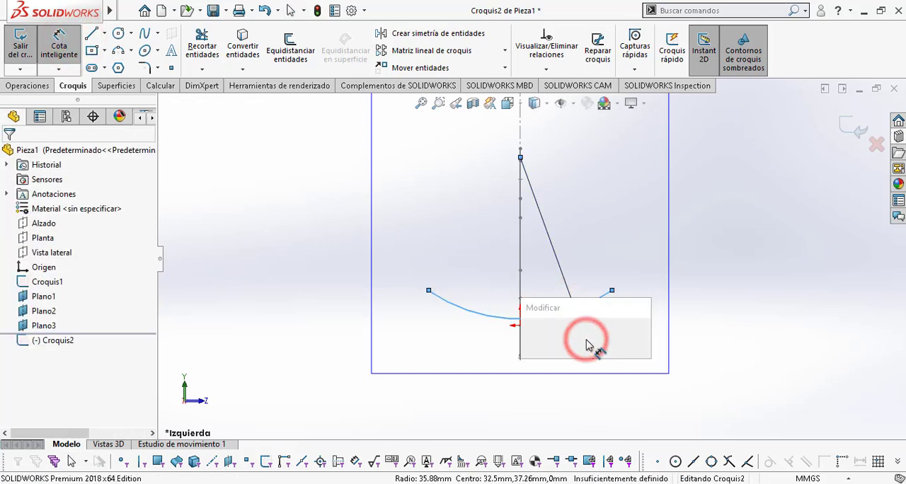
pyautogui.write('30')
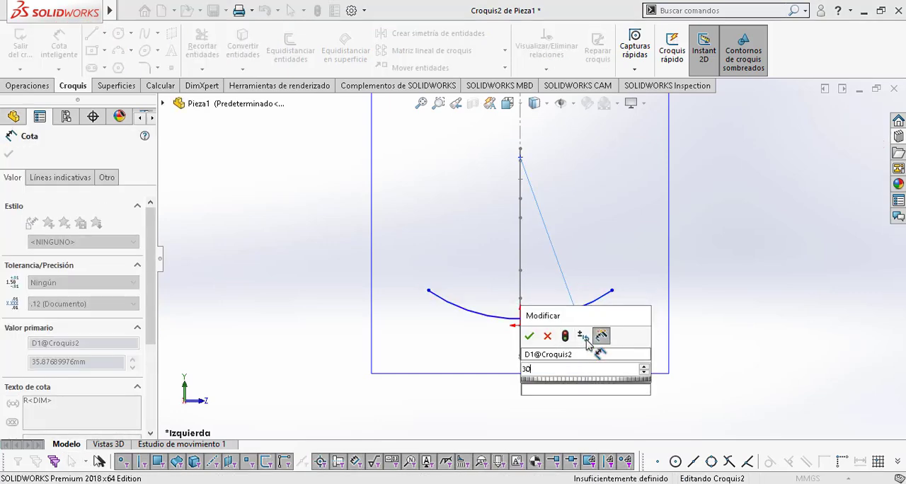
pyautogui.press('Return')
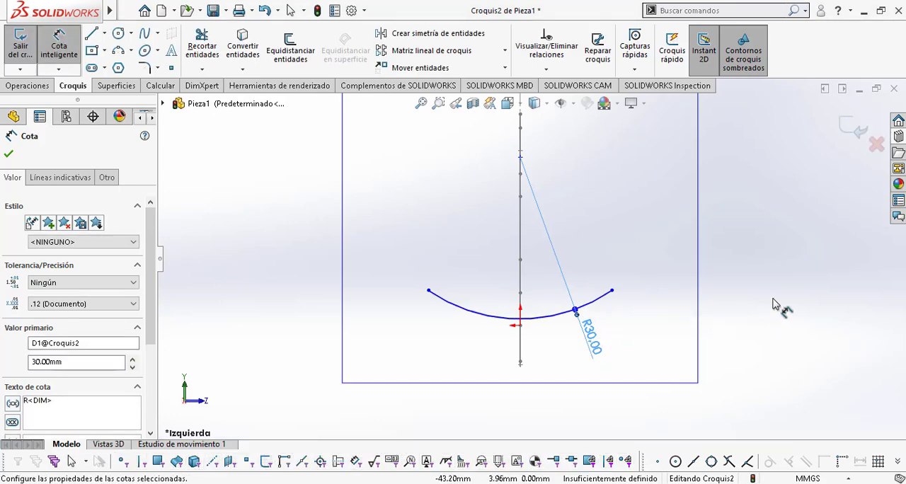
# Step: Make the R30 arc coincident with the lower endpoint of the bowl's construction line in the side profile
pyautogui.moveTo(773, 303)
pyautogui.mouseDown(button='middle')
pyautogui.moveTo(738, 299)
pyautogui.moveTo(644, 339)
pyautogui.moveTo(690, 255)
pyautogui.moveTo(532, 297)
pyautogui.moveTo(463, 281)
pyautogui.moveTo(546, 263)
pyautogui.mouseUp(button='middle')
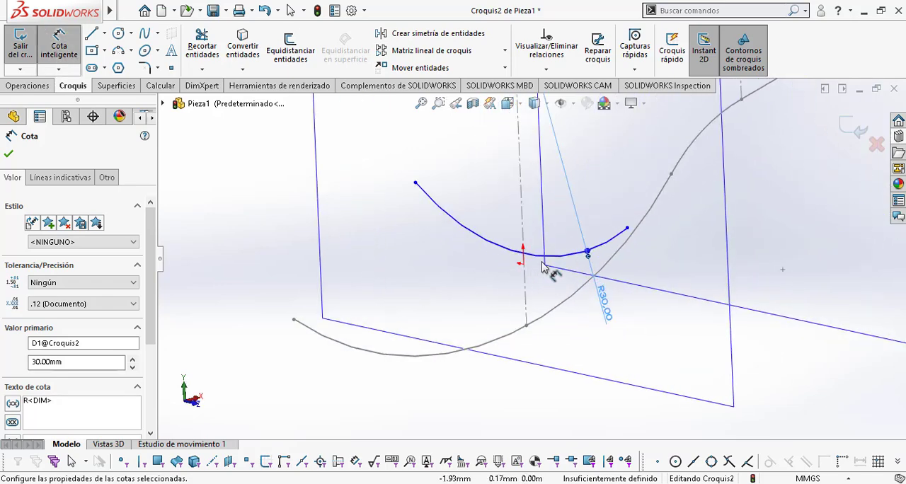
pyautogui.press('Escape')
pyautogui.click(531, 259)
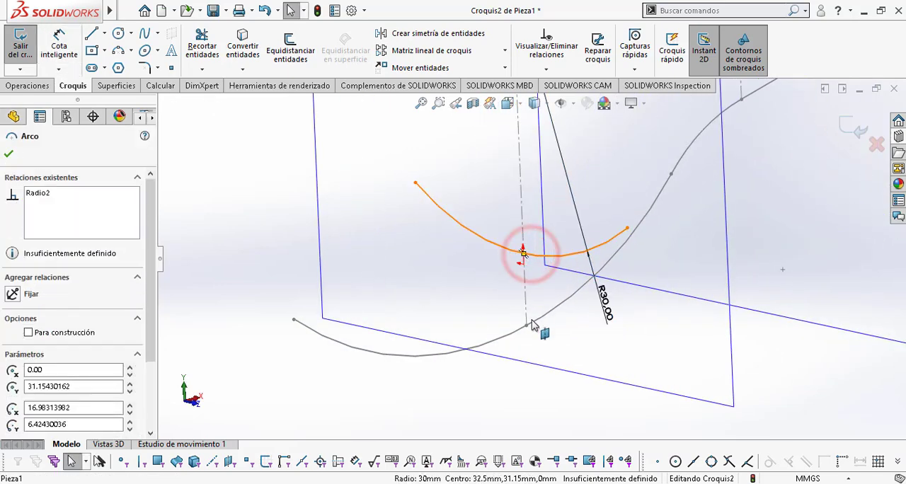
pyautogui.press('Escape')
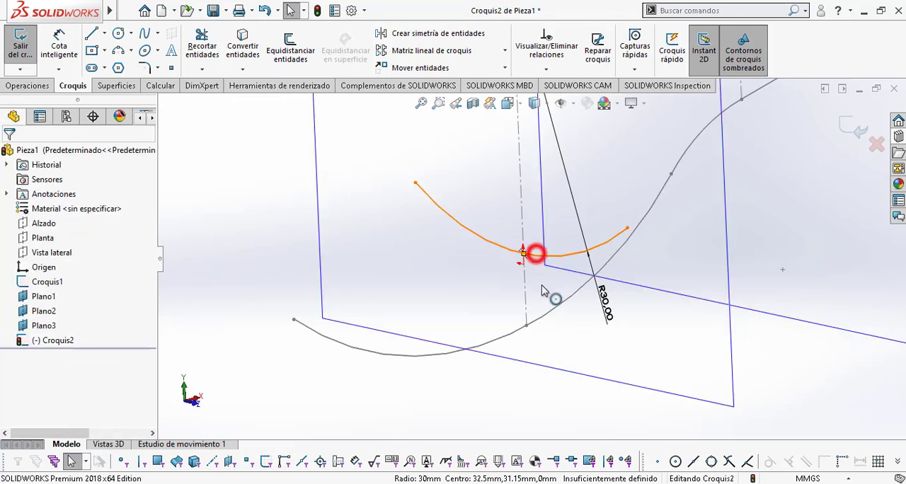
pyautogui.click(535, 253)
pyautogui.keyDown('ctrl'); pyautogui.click(528, 325); pyautogui.keyUp('ctrl')
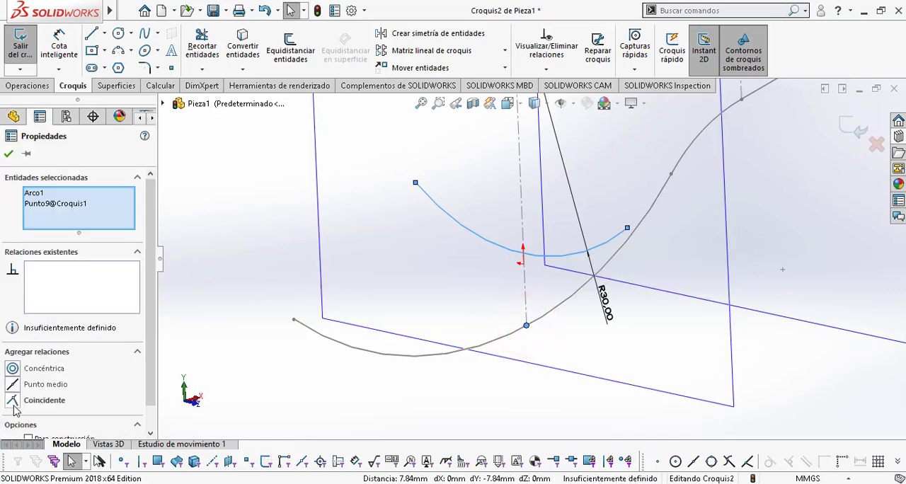
pyautogui.click(13, 401)
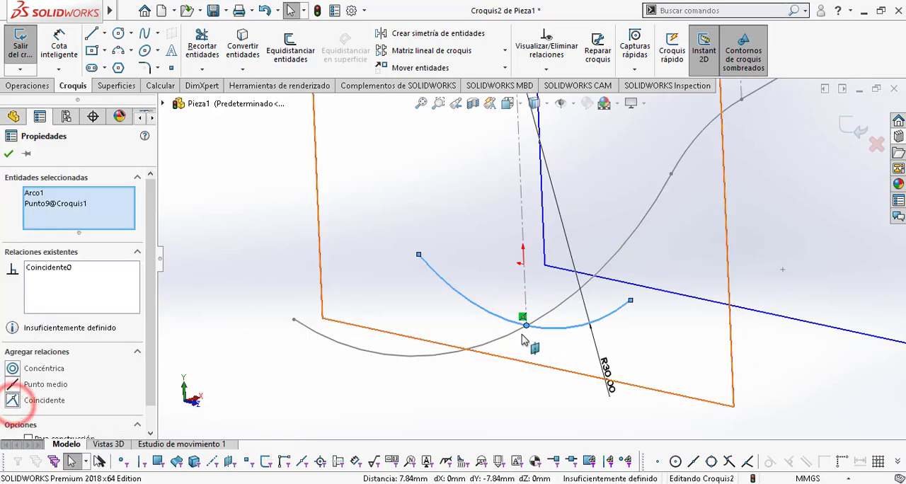
pyautogui.press('Escape')
# Step: Add a Vertical relation between the R30 arc's centre point and the origin
pyautogui.scroll(2, 588, 339)
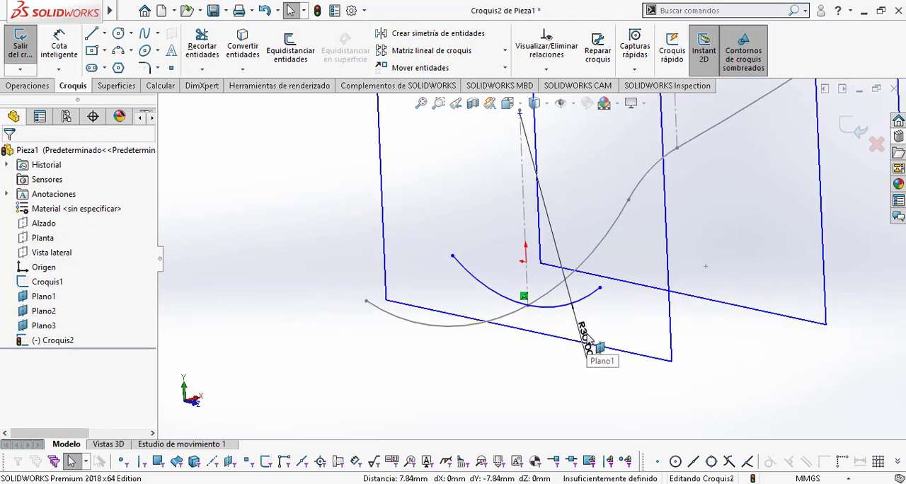
pyautogui.press('space')
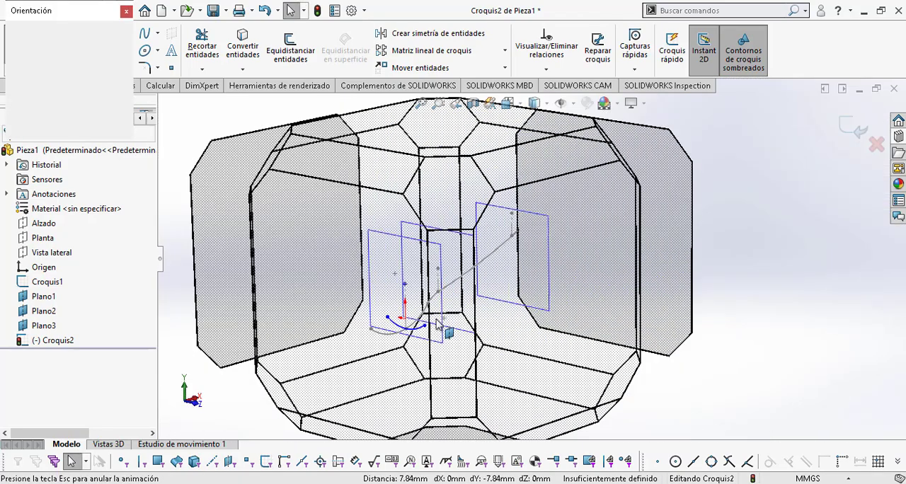
pyautogui.click(350, 327)
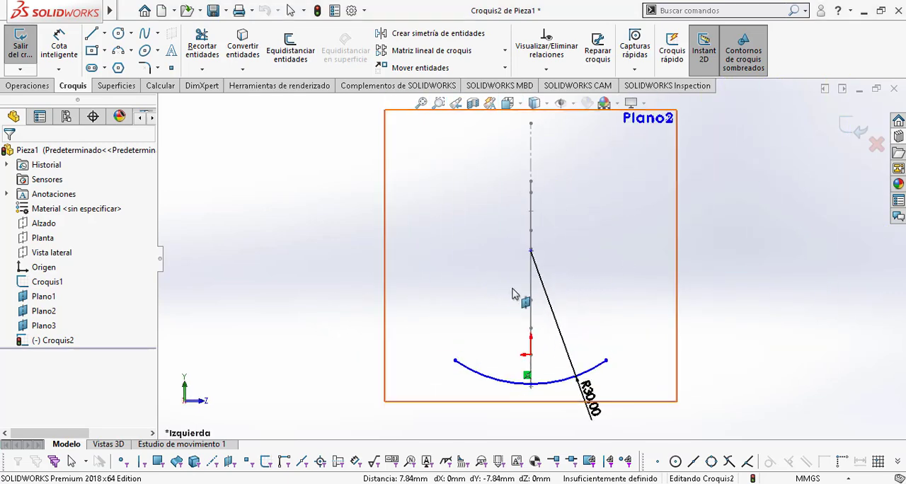
pyautogui.scroll(-1, 520, 305)
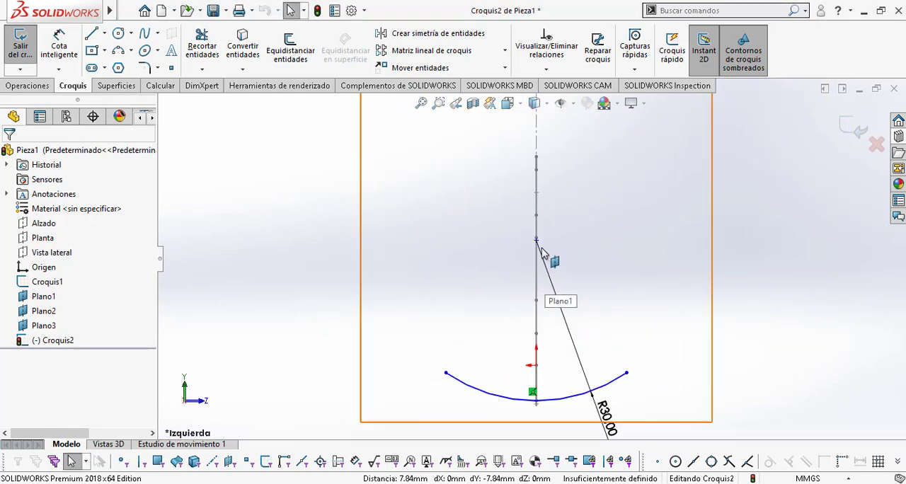
pyautogui.click(536, 241)
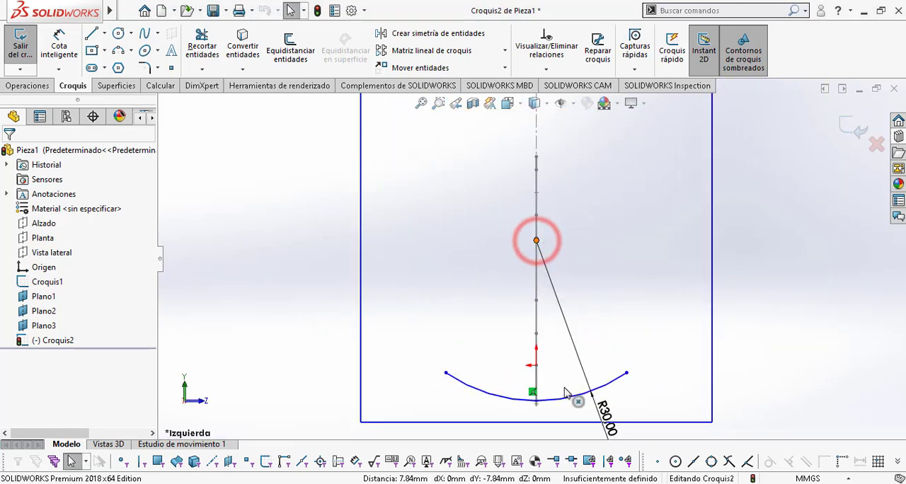
pyautogui.keyDown('ctrl'); pyautogui.click(536, 366); pyautogui.keyUp('ctrl')
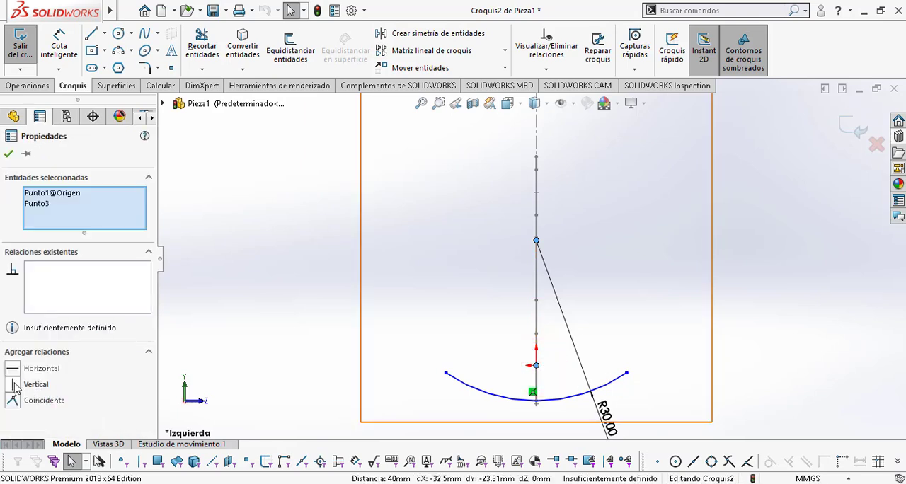
pyautogui.click(13, 384)
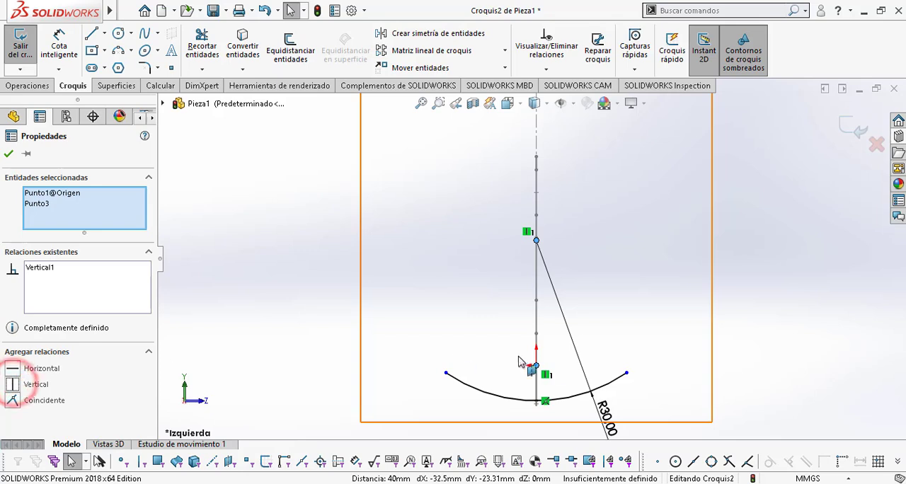
pyautogui.press('Escape')
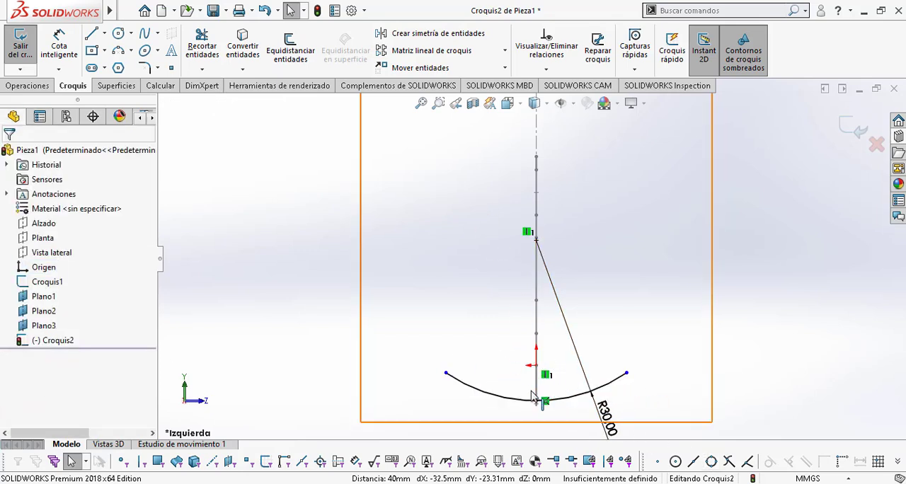
# Step: Extend one end of the arc to about 20 mm from the vertical axis and add a Horizontal relation between both arc endpoints
pyautogui.click(626, 373)
pyautogui.moveTo(671, 363); pyautogui.dragTo(650, 363)
pyautogui.click(647, 358)
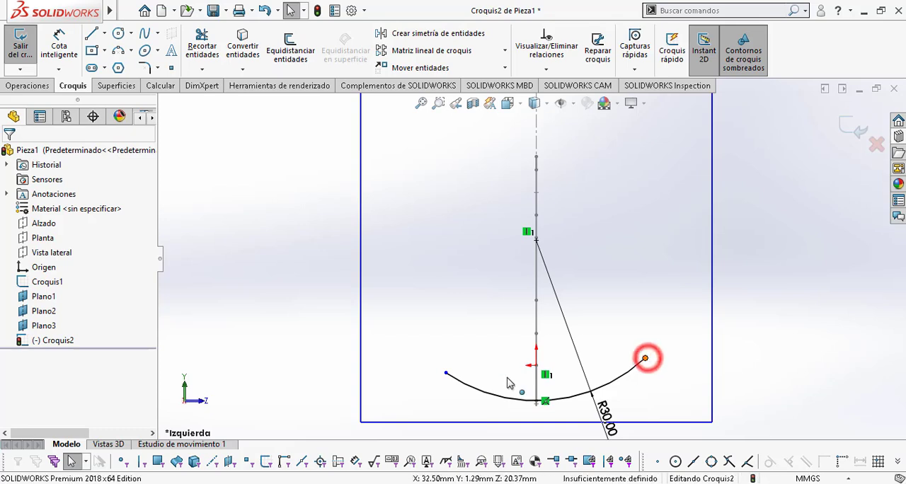
pyautogui.click(446, 373)
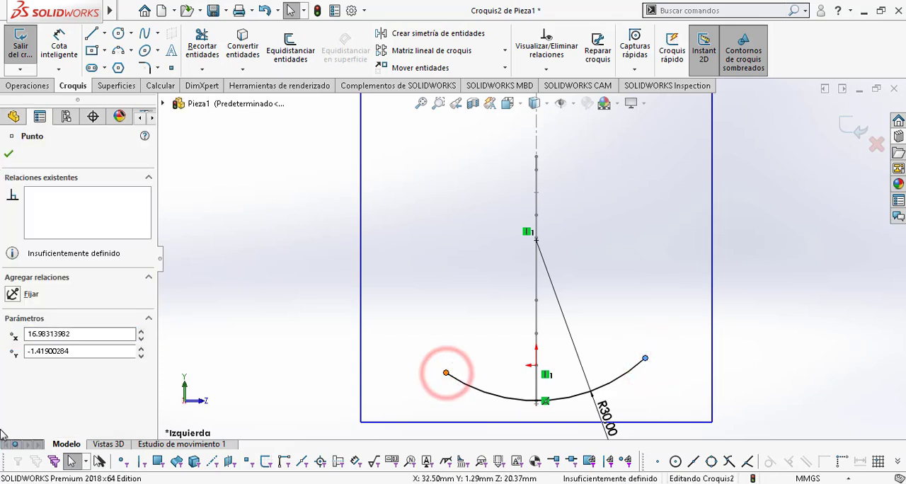
pyautogui.press('Escape')
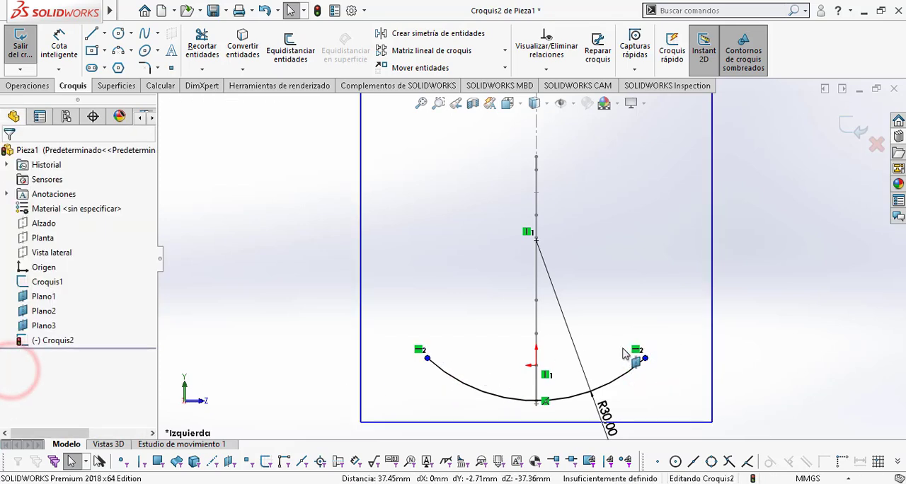
pyautogui.click(644, 359)
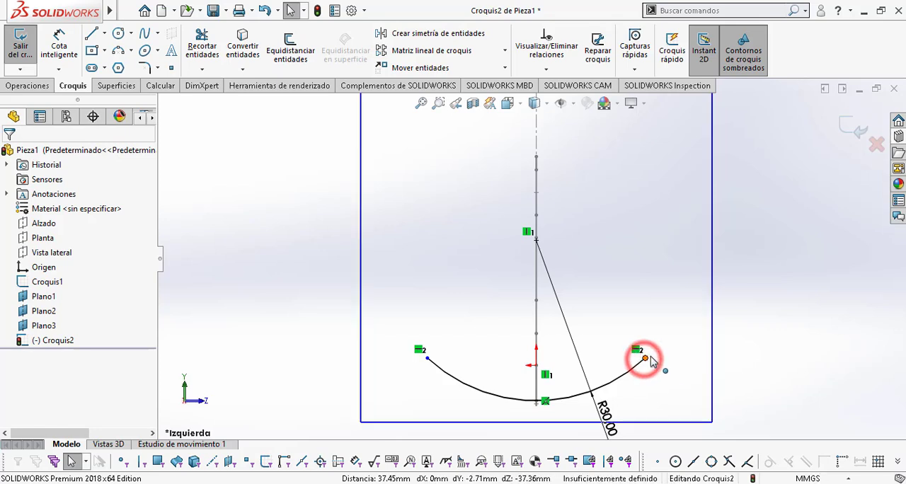
pyautogui.click(780, 405)
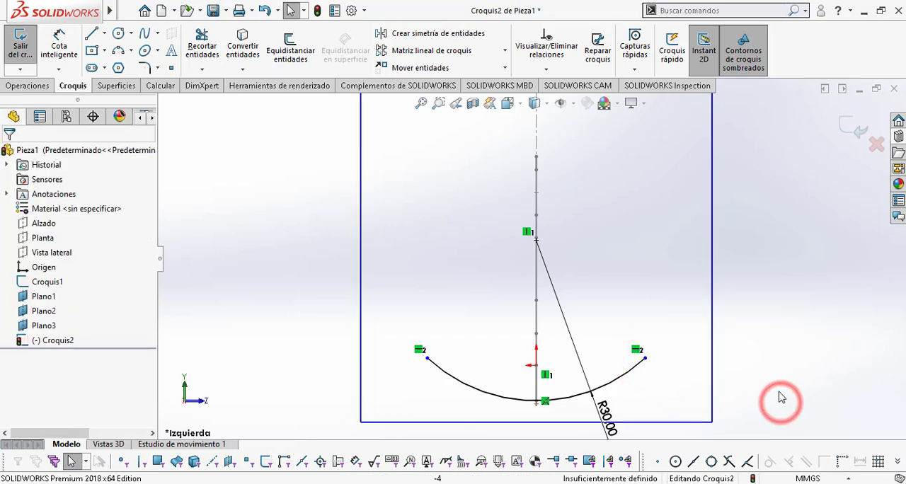
# Step: Extend the R30 arc's ends to about 22 mm from the vertical axis and check the bowl's plan view in Plano cuchara.pdf
pyautogui.moveTo(645, 359)
pyautogui.mouseDown()
pyautogui.moveTo(677, 340)
pyautogui.moveTo(653, 372)
pyautogui.moveTo(684, 347)
pyautogui.moveTo(668, 372)
pyautogui.moveTo(674, 369)
pyautogui.mouseUp()
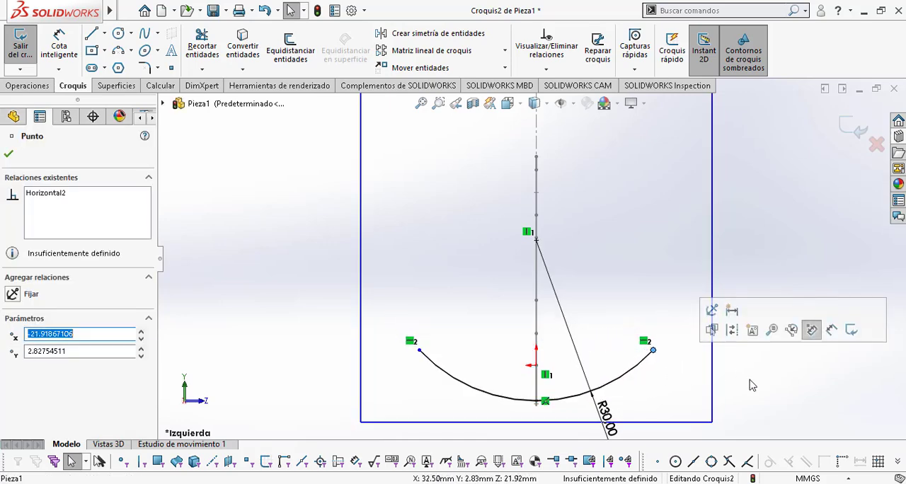
pyautogui.hotkey('alt', 'Tab')
pyautogui.scroll(-1, 730, 386)
pyautogui.scroll(-1, 730, 387)
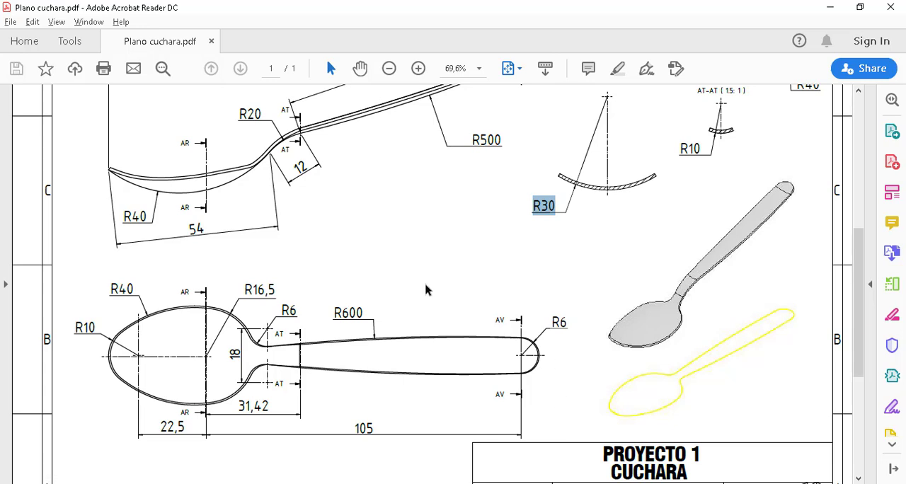
pyautogui.moveTo(512, 403); pyautogui.dragTo(69, 266)
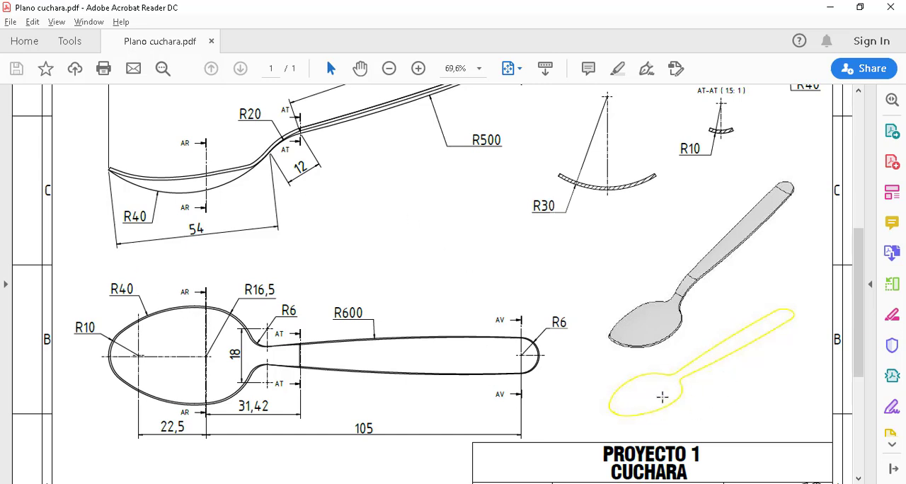
pyautogui.hotkey('alt', 'Tab')
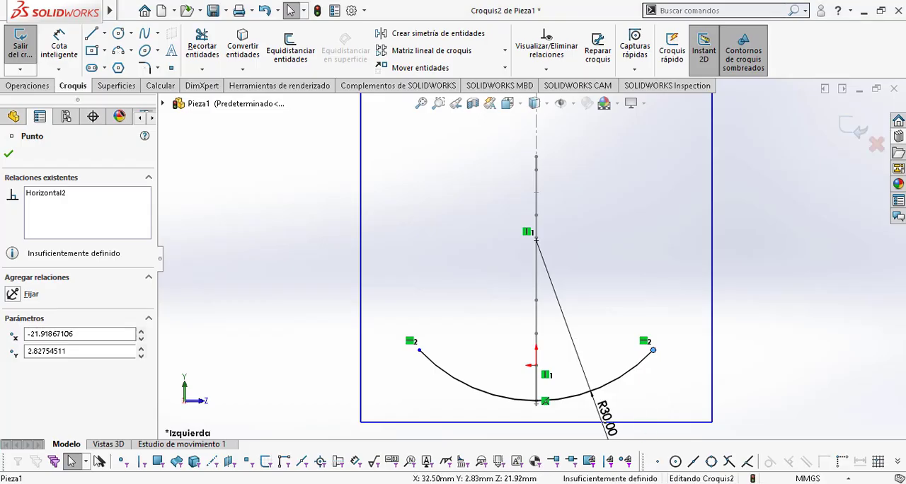
# Step: Close the R30 arc sketch in SolidWorks and start a new sketch on Plano2, viewed from the Left orientation
pyautogui.click(771, 268)
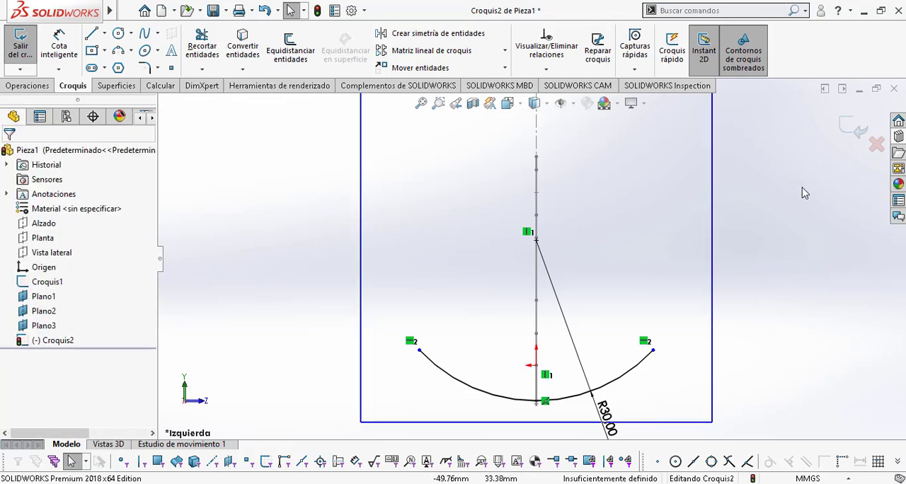
pyautogui.click(844, 127)
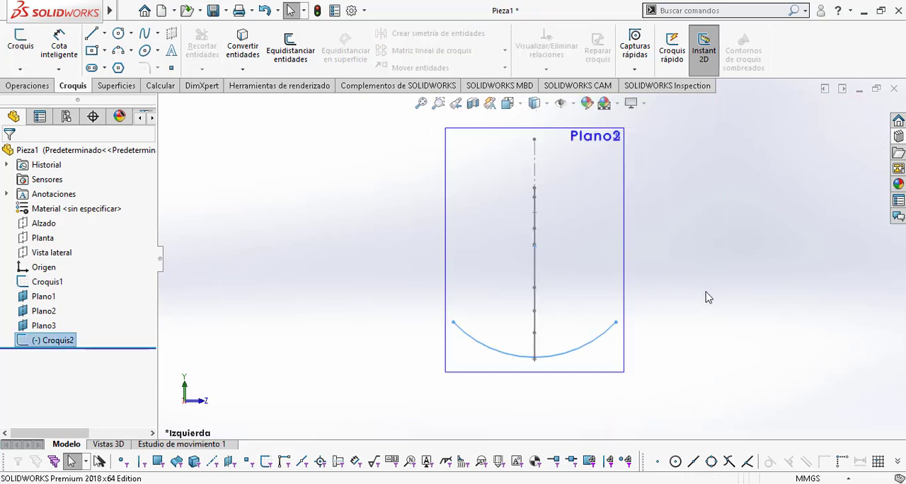
pyautogui.moveTo(705, 297)
pyautogui.mouseDown(button='middle')
pyautogui.moveTo(639, 318)
pyautogui.moveTo(661, 338)
pyautogui.moveTo(646, 354)
pyautogui.mouseUp(button='middle')
pyautogui.click(622, 329)
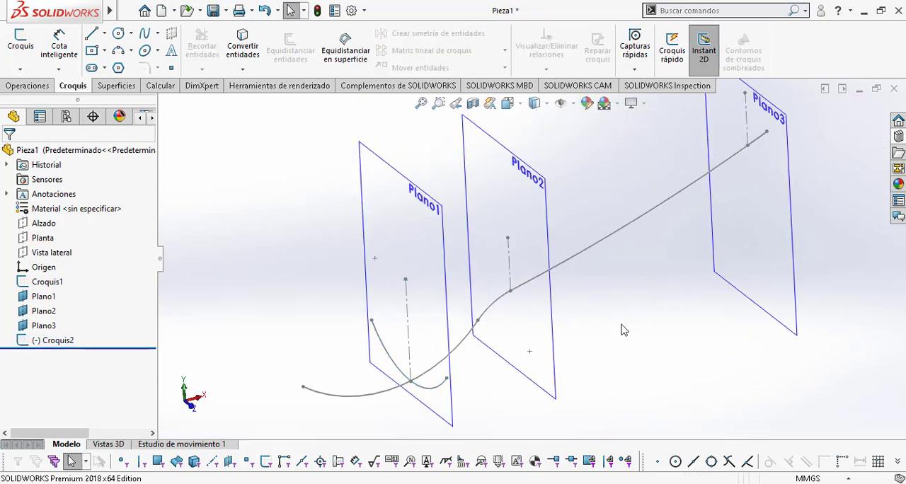
pyautogui.click(547, 212)
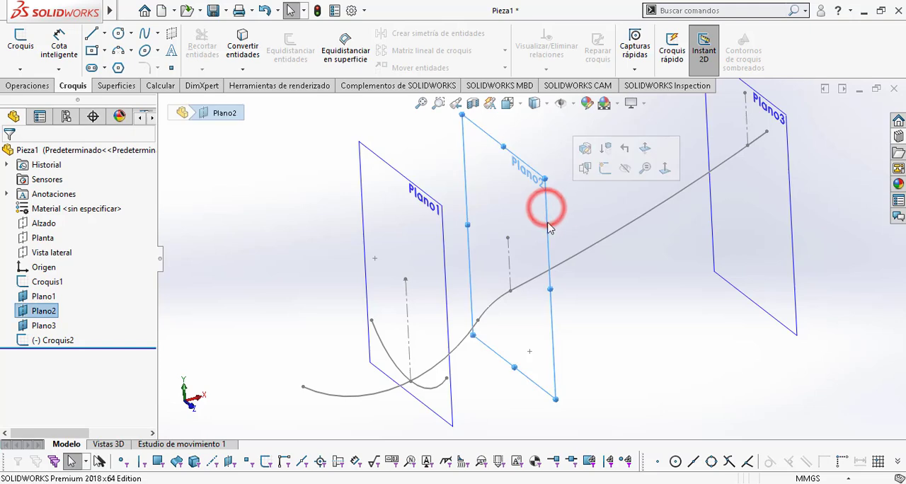
pyautogui.click(605, 170)
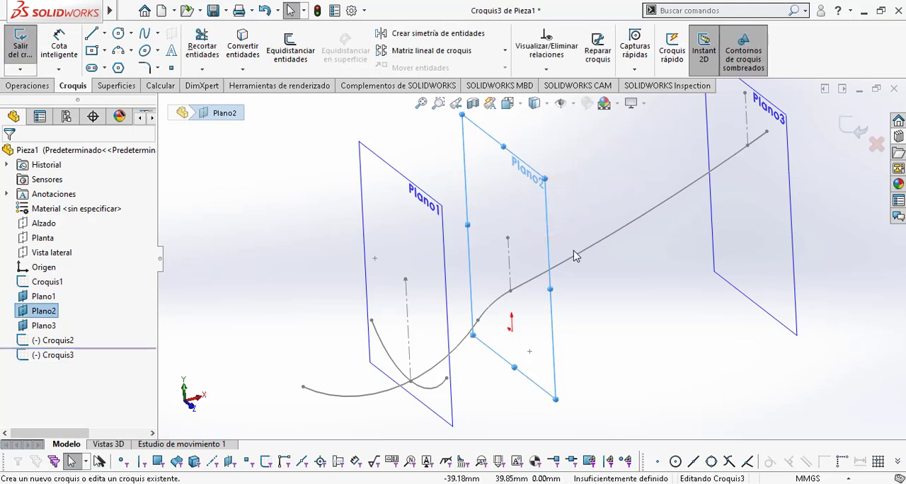
pyautogui.press('space')
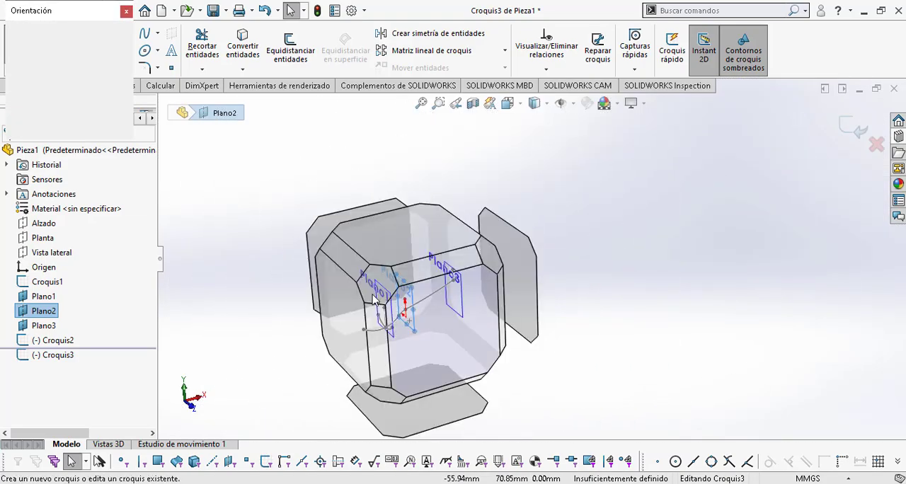
pyautogui.click(336, 309)
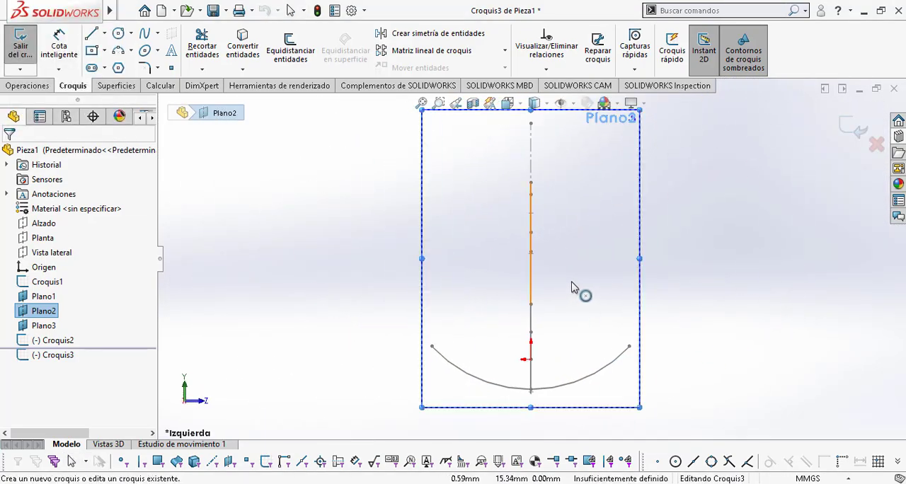
# Step: Sketch a shallow upward-opening three-point arc across the vertical axis on Plano2, with a radius of about 11.5 mm
pyautogui.click(119, 50)
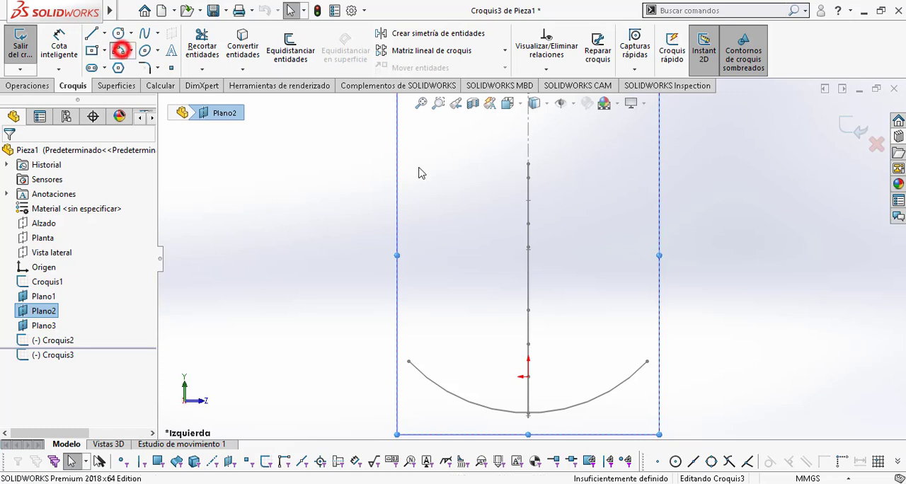
pyautogui.click(498, 295)
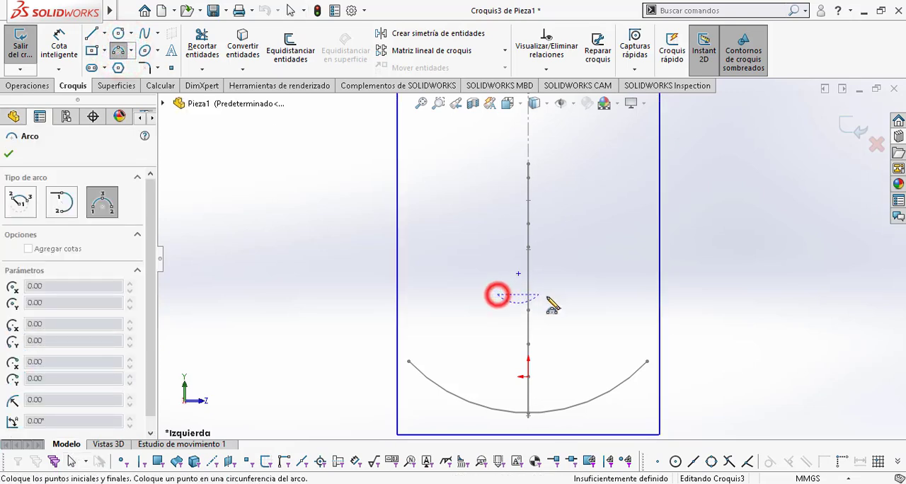
pyautogui.click(555, 293)
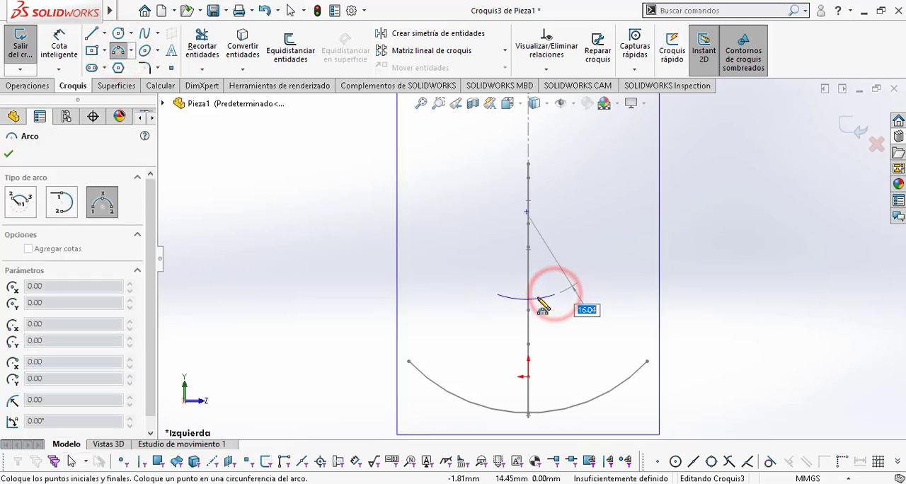
pyautogui.click(537, 300)
# Step: Check the AT-AT section radius in Plano cuchara.pdf and dimension the new arc's radius to 10 mm
pyautogui.hotkey('alt', 'Tab')
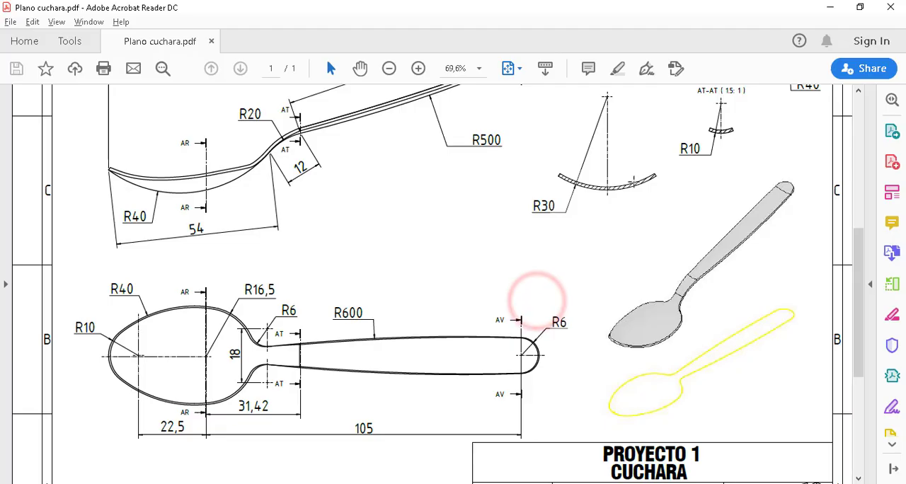
pyautogui.scroll(2, 716, 145)
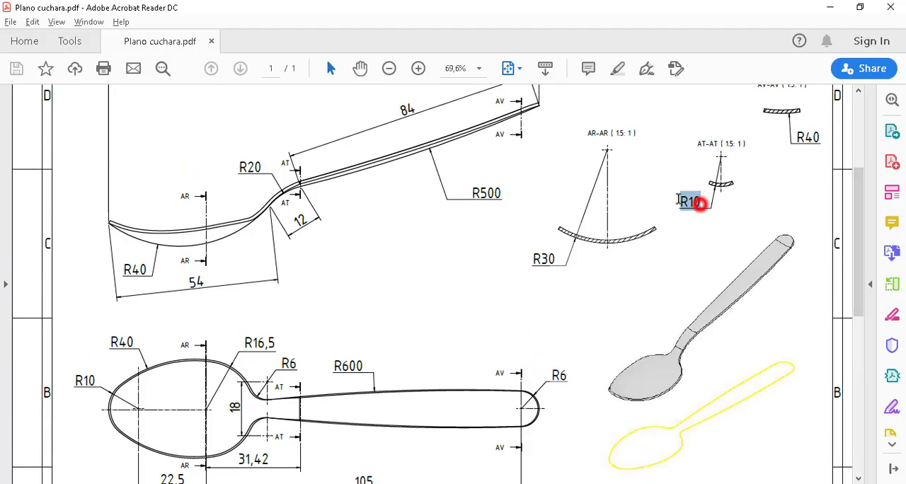
pyautogui.moveTo(699, 203); pyautogui.dragTo(698, 203)
pyautogui.hotkey('alt', 'Tab')
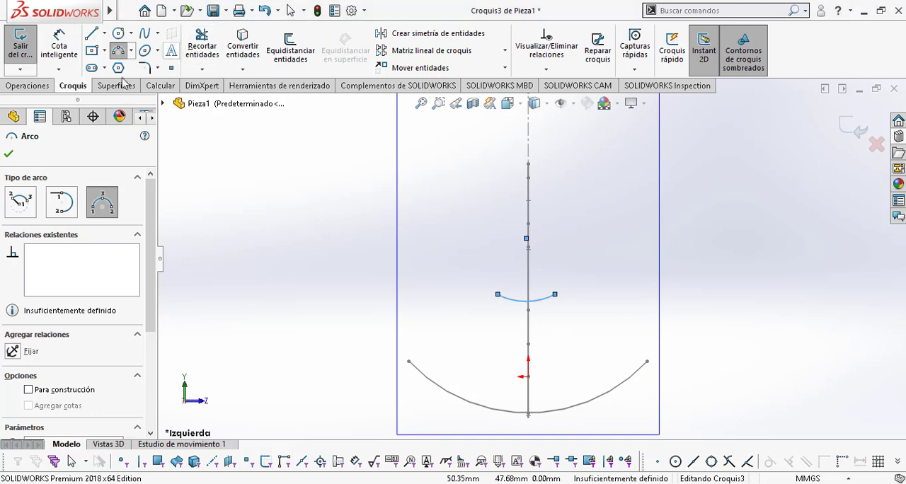
pyautogui.press('Escape')
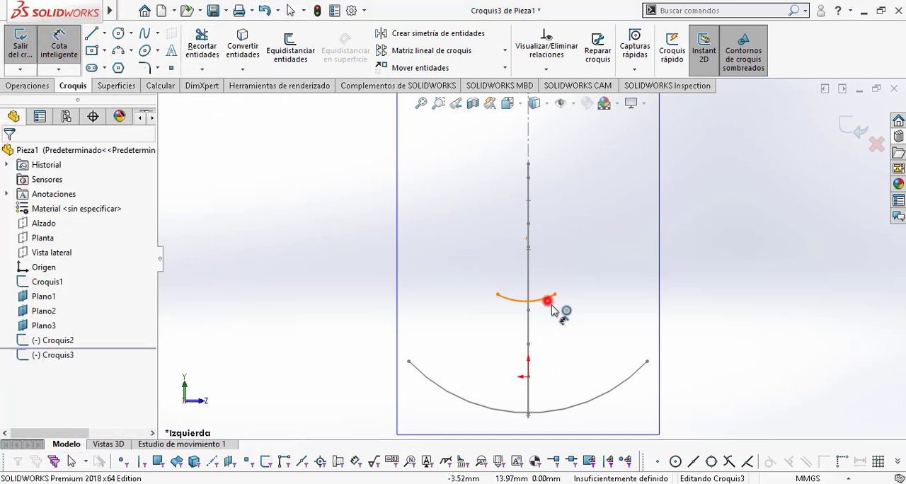
pyautogui.click(553, 308)
pyautogui.click(571, 343)
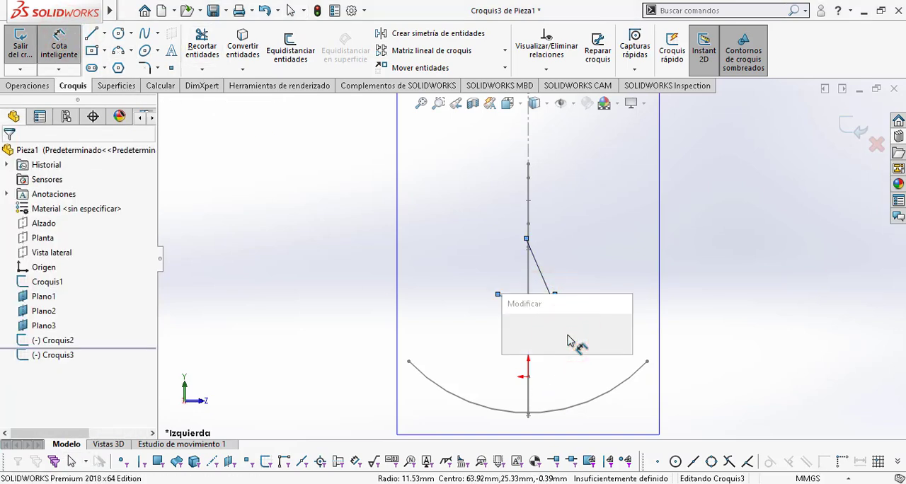
pyautogui.write('10')
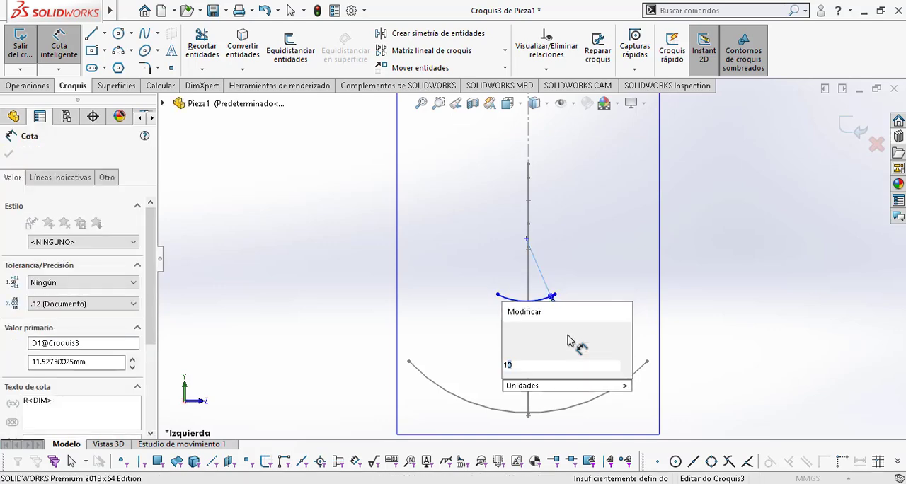
pyautogui.press('Return')
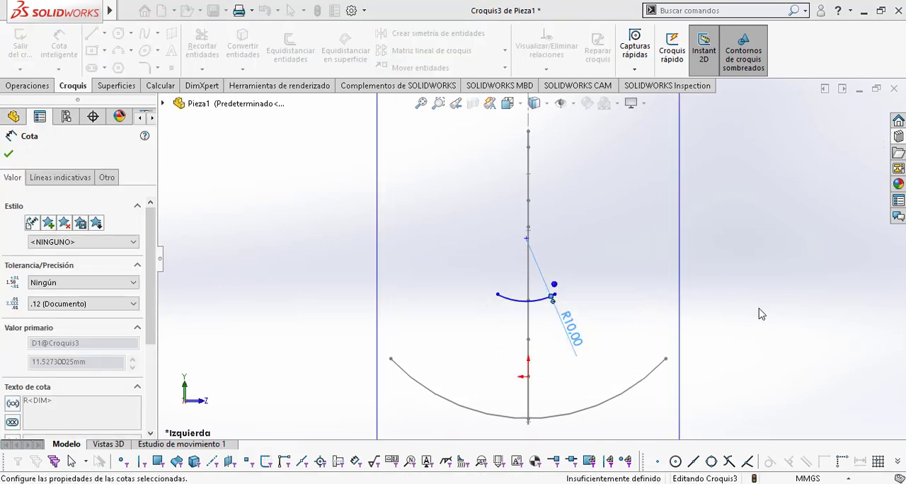
pyautogui.press('Escape')
# Step: Make the R10 arc coincident with the lower endpoint of the construction line at Plano2 in the side profile
pyautogui.moveTo(681, 327)
pyautogui.mouseDown(button='middle')
pyautogui.moveTo(666, 335)
pyautogui.moveTo(695, 346)
pyautogui.moveTo(669, 349)
pyautogui.moveTo(707, 314)
pyautogui.mouseUp(button='middle')
pyautogui.moveTo(456, 299)
pyautogui.mouseDown(button='middle')
pyautogui.moveTo(418, 303)
pyautogui.moveTo(430, 278)
pyautogui.moveTo(454, 298)
pyautogui.mouseUp(button='middle')
pyautogui.scroll(-5, 503, 315)
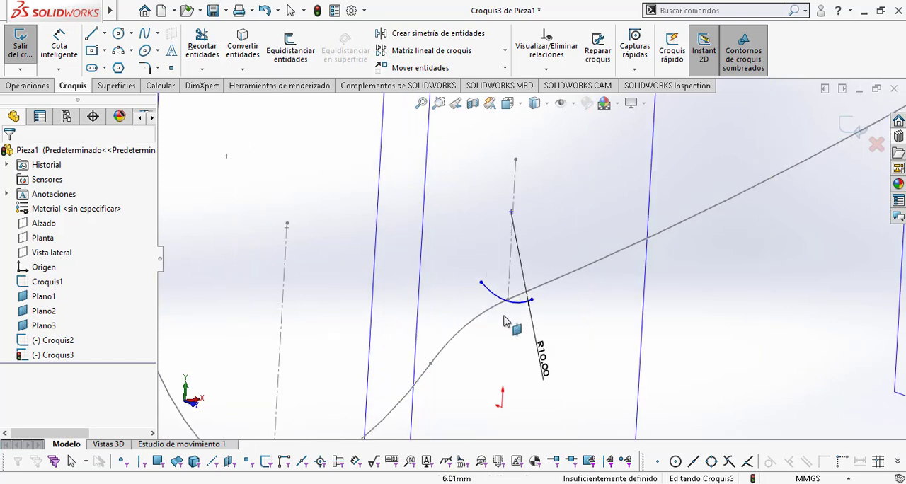
pyautogui.click(542, 284)
pyautogui.click(542, 280)
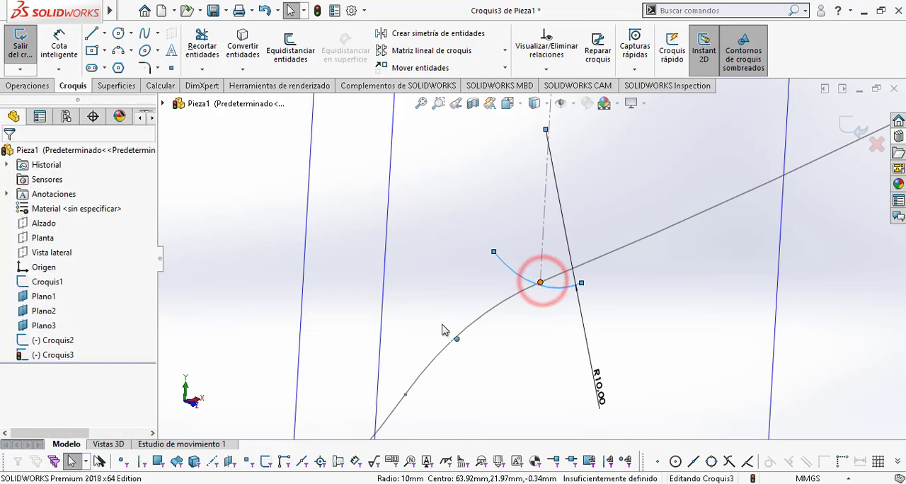
pyautogui.click(13, 400)
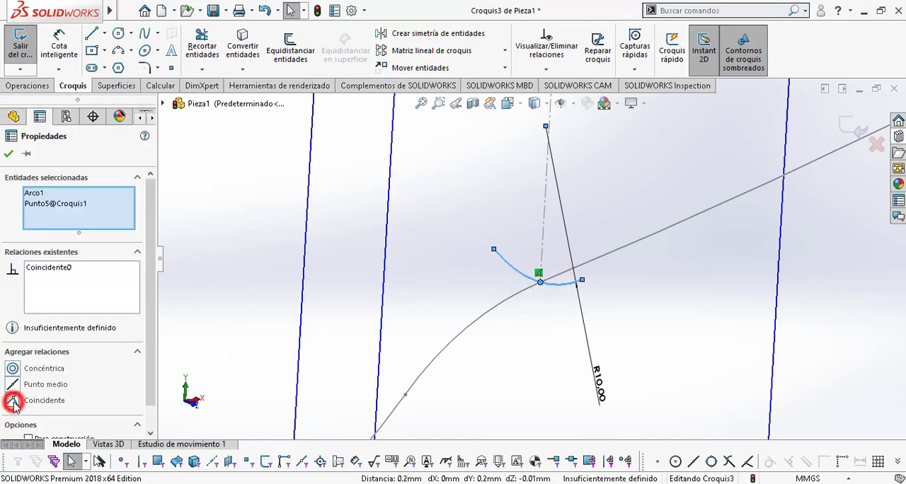
pyautogui.press('Escape')
# Step: Add a Vertical relation between the R10 arc's centre point and the origin, working in the Left view
pyautogui.press('space')
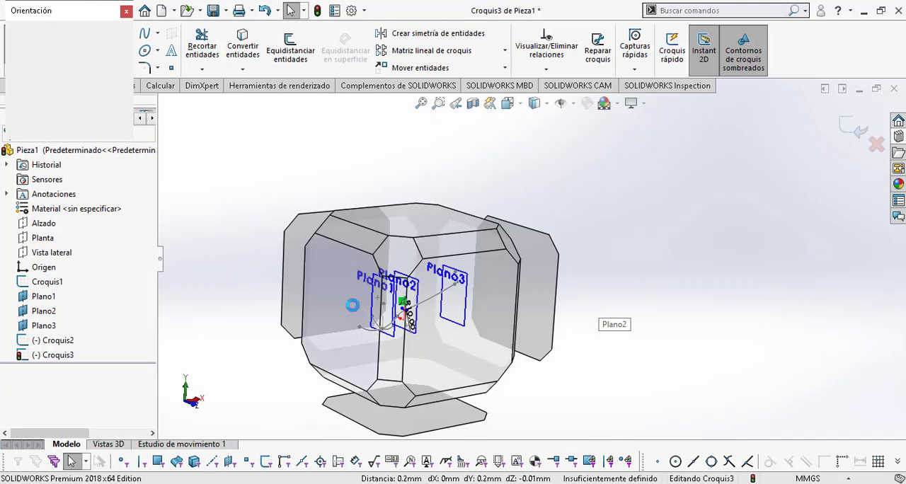
pyautogui.click(344, 304)
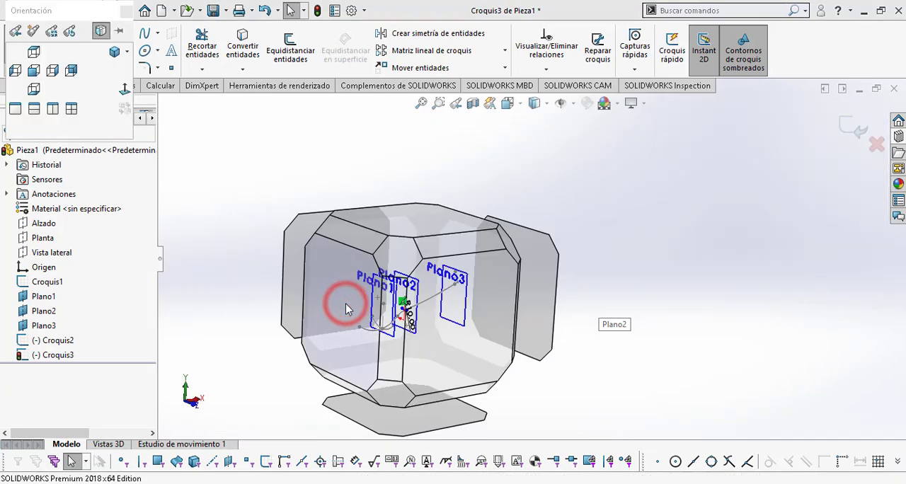
pyautogui.scroll(-1, 538, 255)
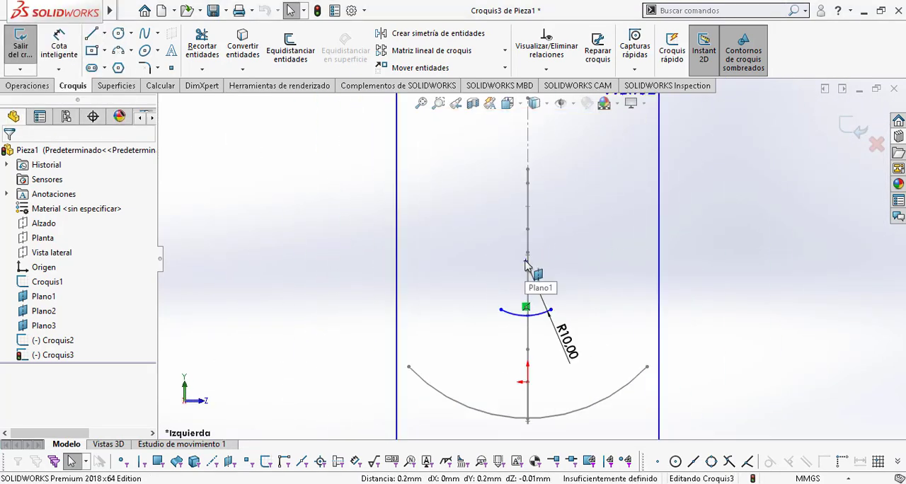
pyautogui.keyDown('ctrl'); pyautogui.click(527, 382); pyautogui.keyUp('ctrl')
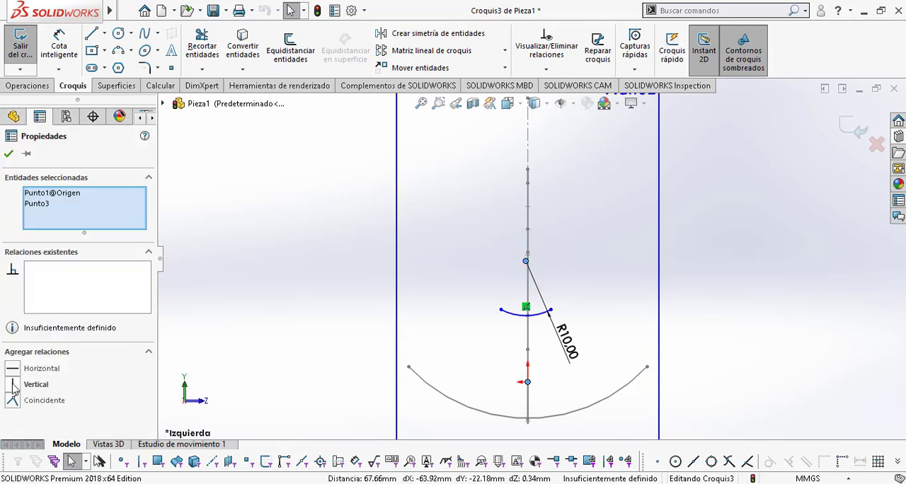
pyautogui.click(12, 385)
pyautogui.press('Escape')
# Step: Add a Horizontal relation between the two endpoints of the R10 arc
pyautogui.scroll(-2, 541, 318)
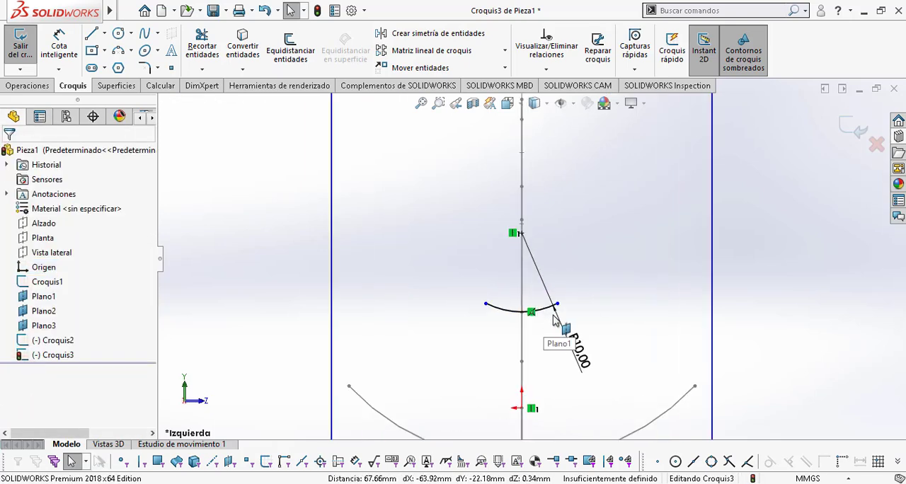
pyautogui.click(557, 305)
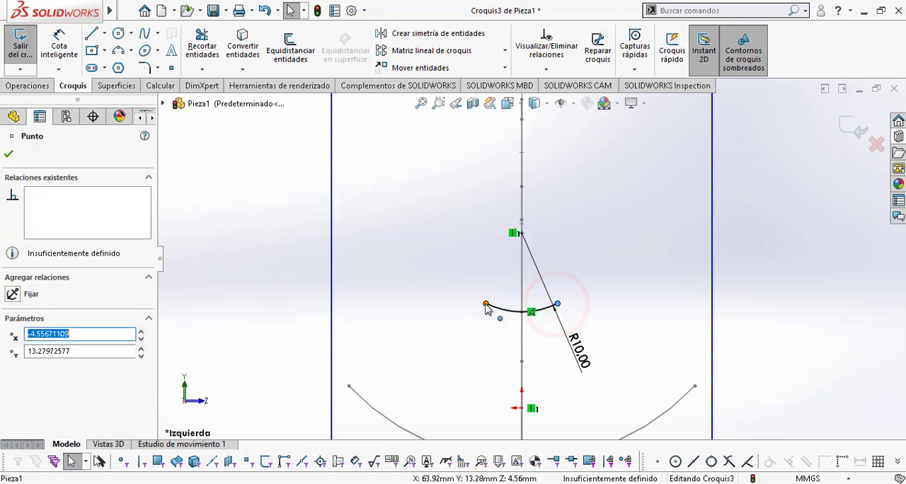
pyautogui.click(485, 304)
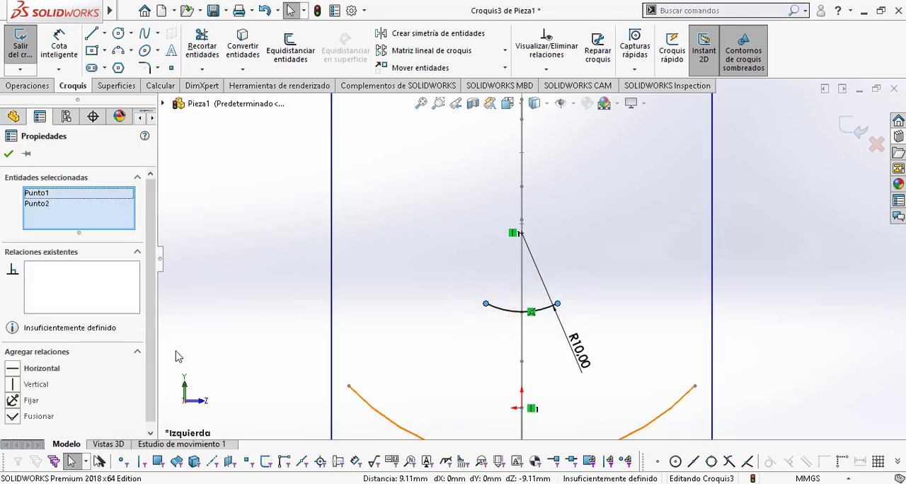
pyautogui.click(14, 369)
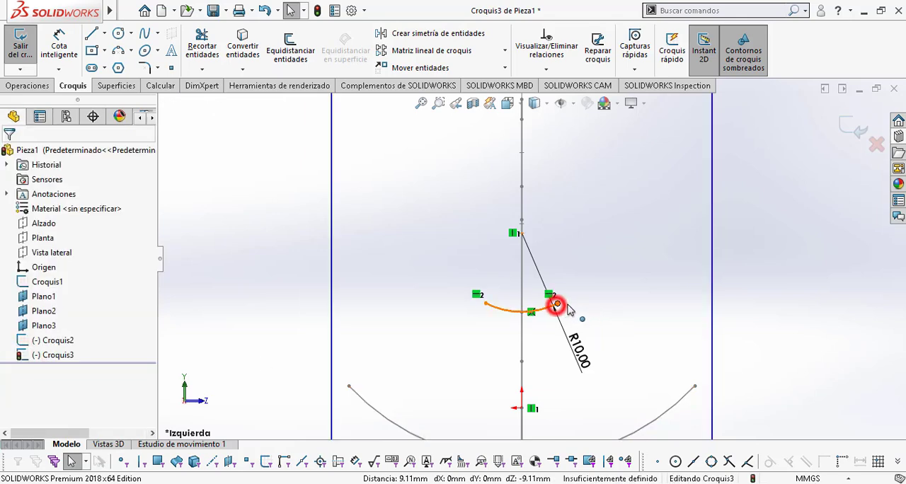
# Step: Extend the R10 arc's ends to about 6 mm from the vertical axis and close the sketch on Plano2
pyautogui.moveTo(558, 305); pyautogui.dragTo(576, 304)
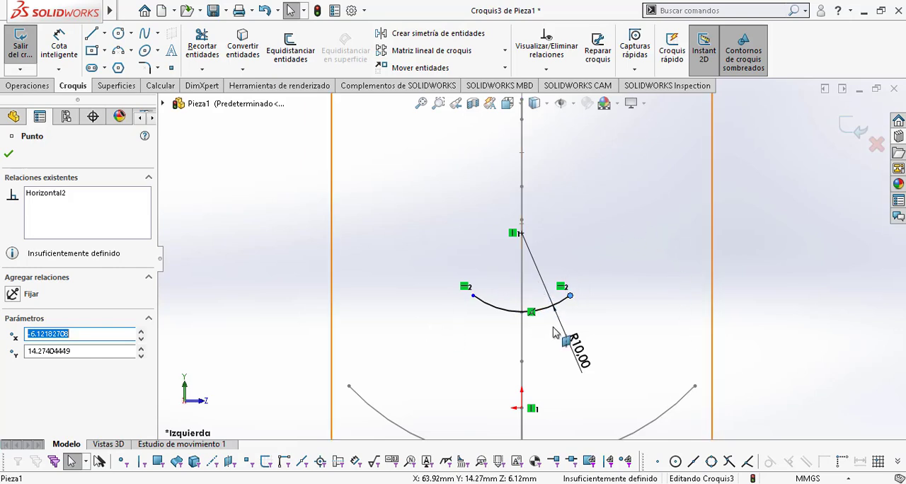
pyautogui.moveTo(591, 335)
pyautogui.mouseDown(button='middle')
pyautogui.moveTo(572, 225)
pyautogui.moveTo(576, 315)
pyautogui.moveTo(633, 326)
pyautogui.moveTo(603, 332)
pyautogui.moveTo(665, 333)
pyautogui.moveTo(494, 369)
pyautogui.mouseUp(button='middle')
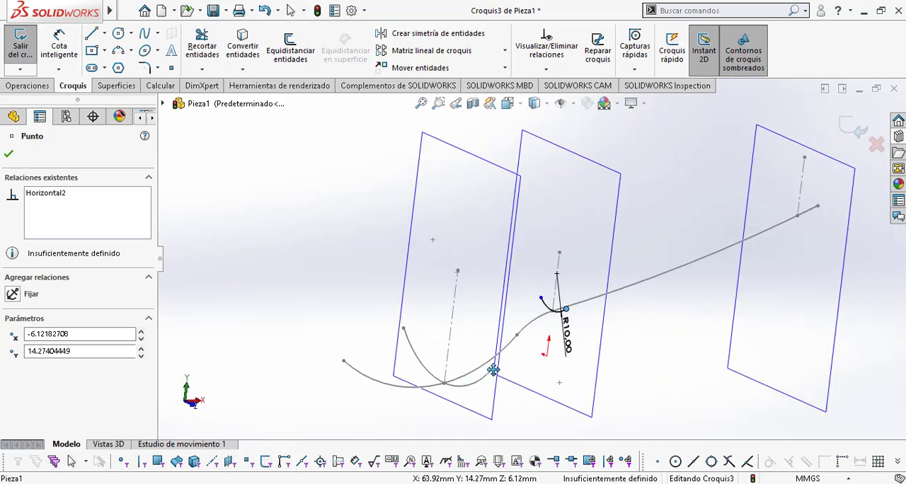
pyautogui.click(854, 128)
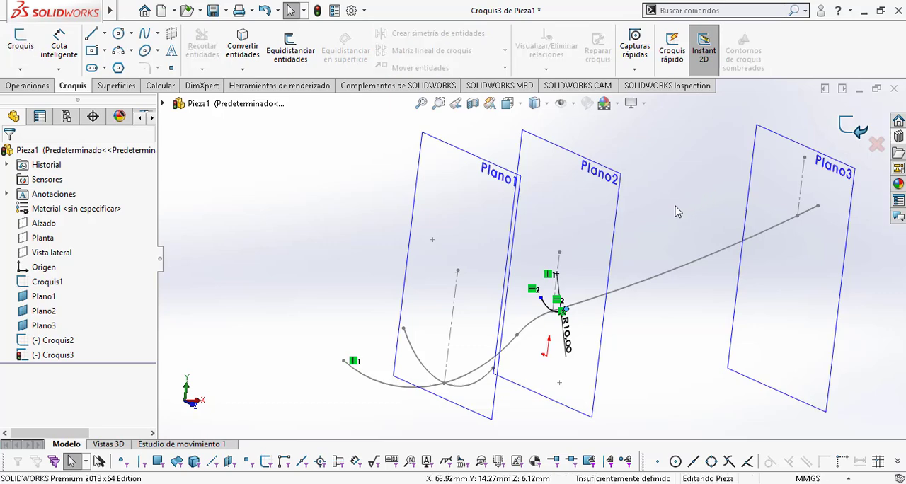
# Step: Start a new sketch on Plano3 and orient the model to the Left view
pyautogui.moveTo(547, 196)
pyautogui.mouseDown(button='middle')
pyautogui.moveTo(617, 220)
pyautogui.moveTo(740, 202)
pyautogui.moveTo(717, 222)
pyautogui.moveTo(596, 218)
pyautogui.moveTo(621, 232)
pyautogui.moveTo(597, 257)
pyautogui.moveTo(520, 243)
pyautogui.moveTo(647, 238)
pyautogui.moveTo(617, 213)
pyautogui.moveTo(639, 237)
pyautogui.moveTo(632, 225)
pyautogui.mouseUp(button='middle')
pyautogui.click(563, 173)
pyautogui.click(619, 208)
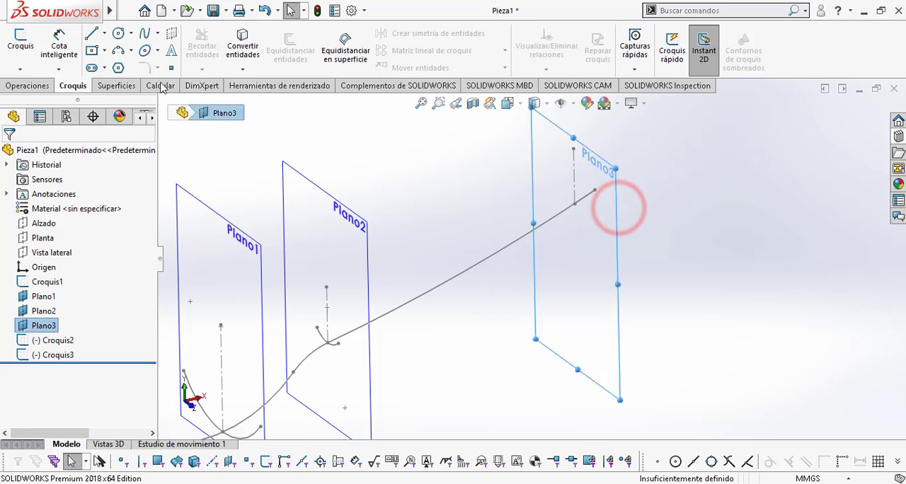
pyautogui.click(21, 42)
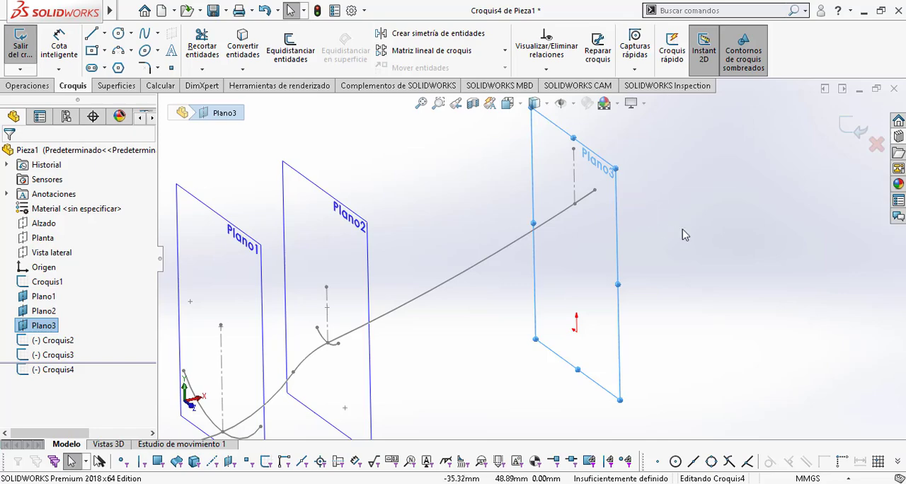
pyautogui.press('space')
pyautogui.click(345, 314)
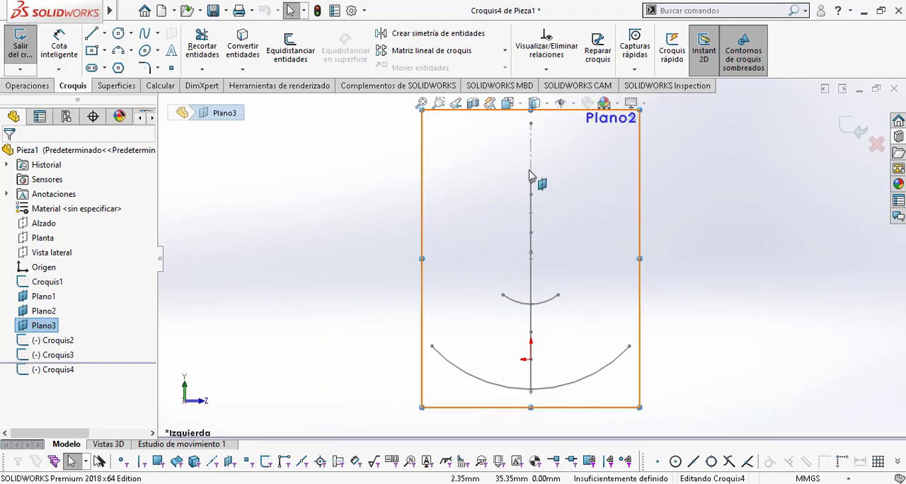
# Step: Sketch a shallow upward-opening three-point arc of about 14.7 mm radius across the vertical construction line in the Plano3 sketch
pyautogui.click(122, 49)
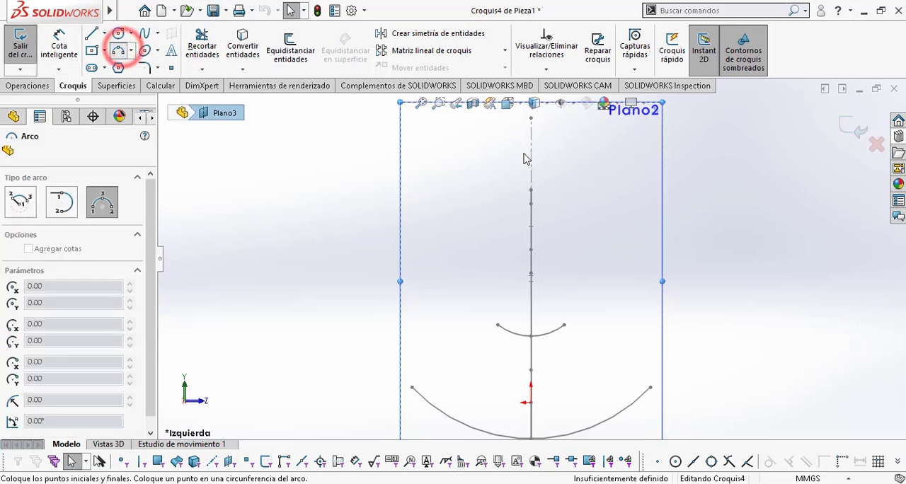
pyautogui.click(505, 165)
pyautogui.click(560, 166)
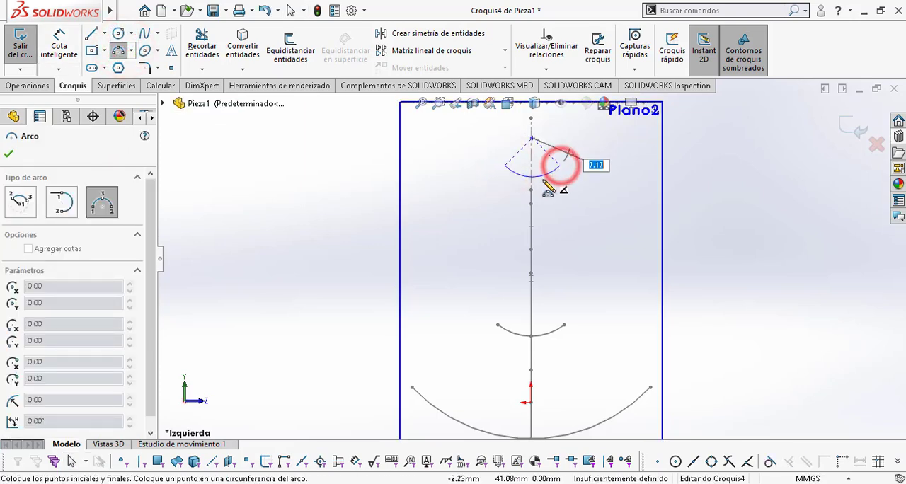
pyautogui.click(540, 173)
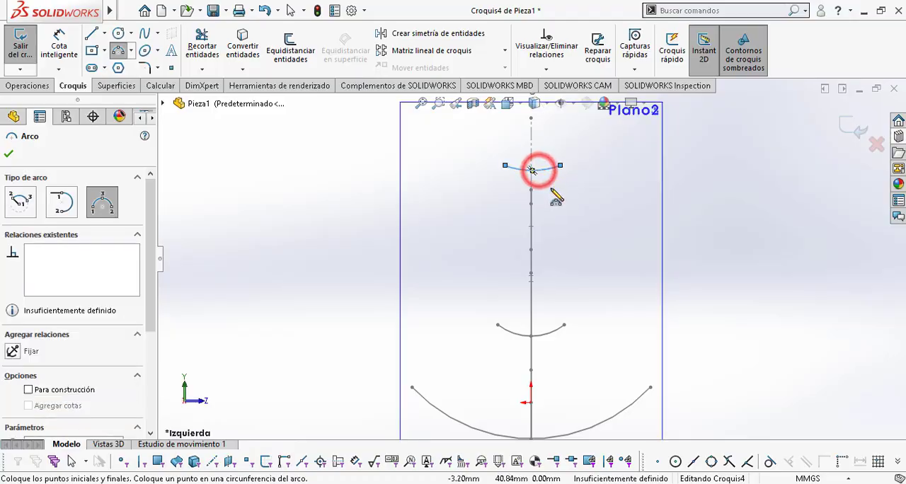
# Step: Check the AV-AV section radius in Plano cuchara.pdf and dimension the new arc's radius as 40 mm
pyautogui.hotkey('alt', 'Tab')
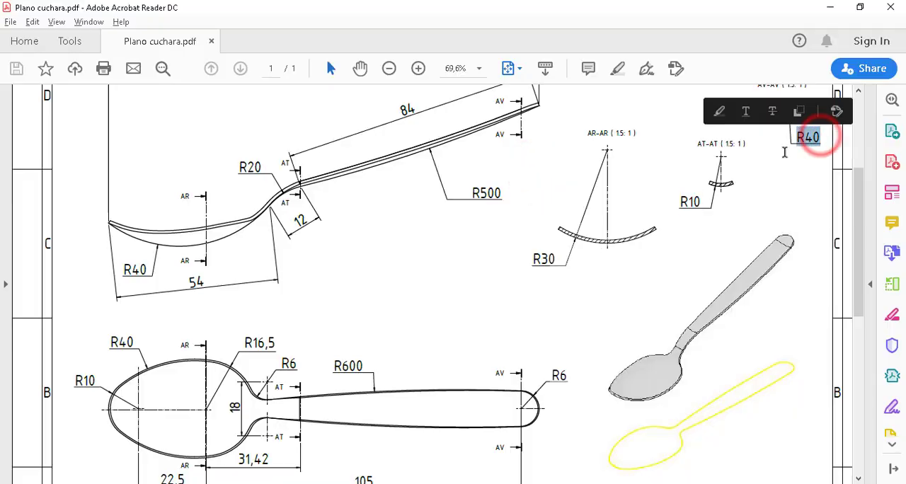
pyautogui.hotkey('alt', 'Tab')
pyautogui.click(61, 46)
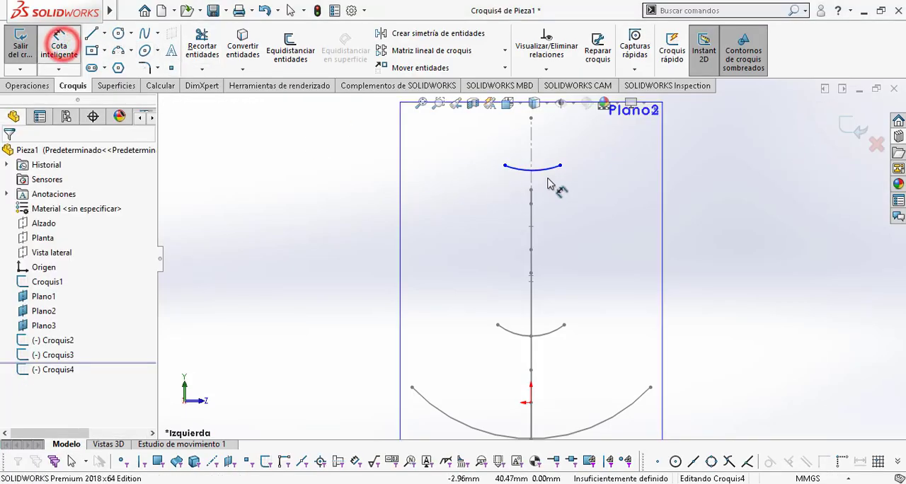
pyautogui.click(550, 171)
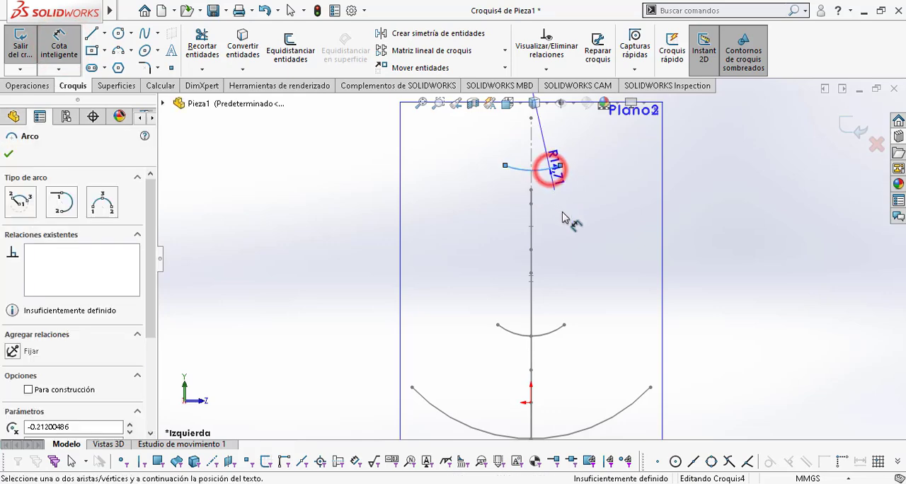
pyautogui.click(565, 212)
pyautogui.write('40')
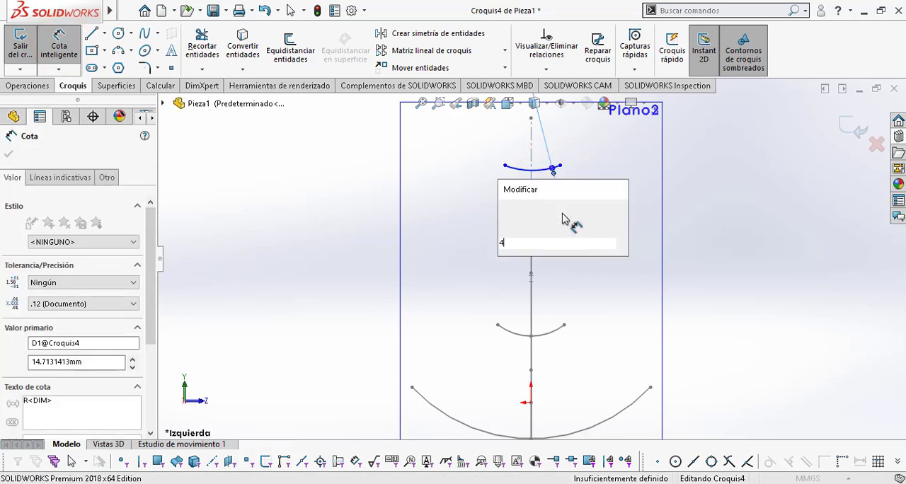
pyautogui.press('Return')
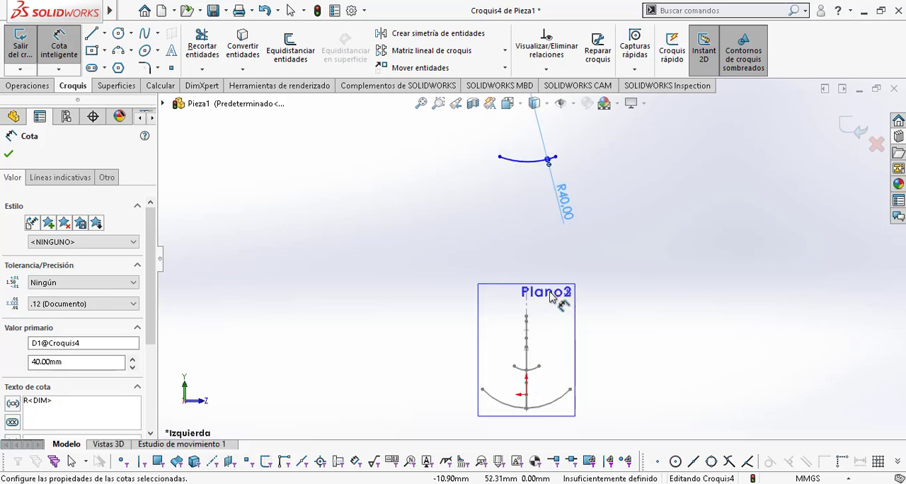
pyautogui.press('Escape')
pyautogui.press('Escape')
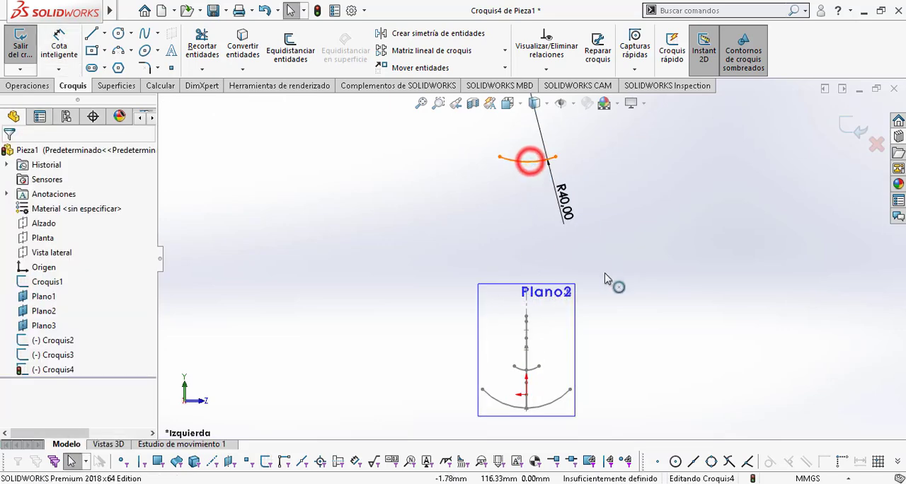
# Step: Make the R40 arc coincident with the lower endpoint of the construction line at Plano3 in the side profile
pyautogui.click(530, 161)
pyautogui.moveTo(617, 327)
pyautogui.mouseDown(button='middle')
pyautogui.moveTo(636, 301)
pyautogui.moveTo(610, 298)
pyautogui.mouseUp(button='middle')
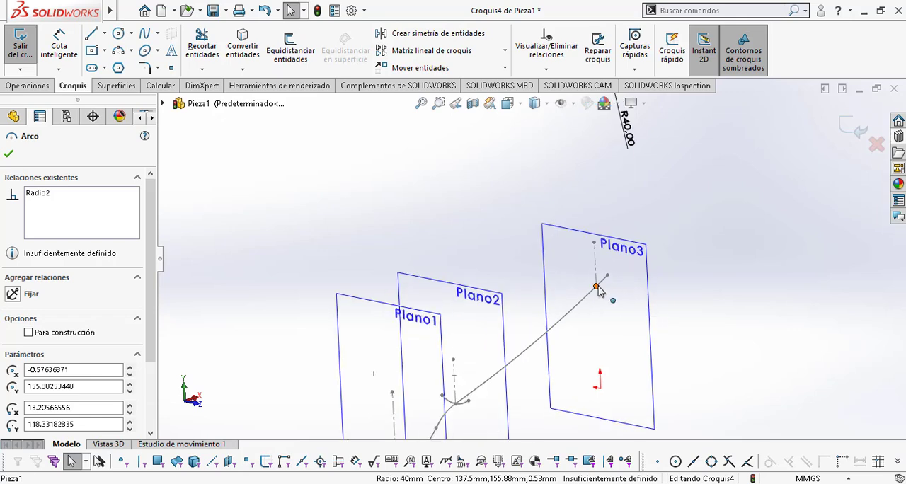
pyautogui.keyDown('ctrl'); pyautogui.click(597, 286); pyautogui.keyUp('ctrl')
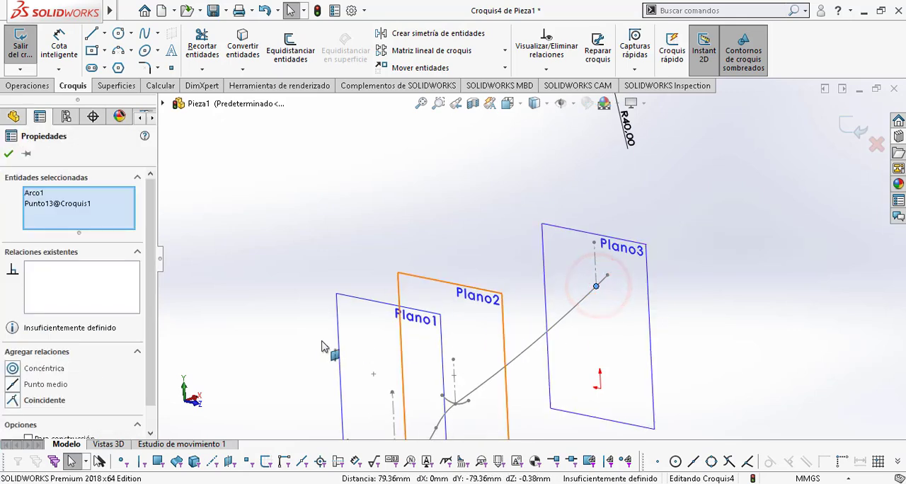
pyautogui.click(11, 402)
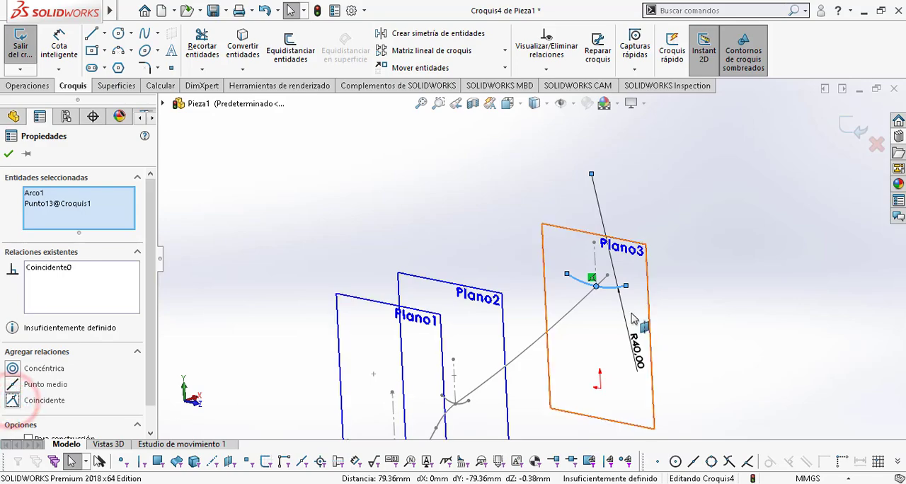
pyautogui.click(731, 313)
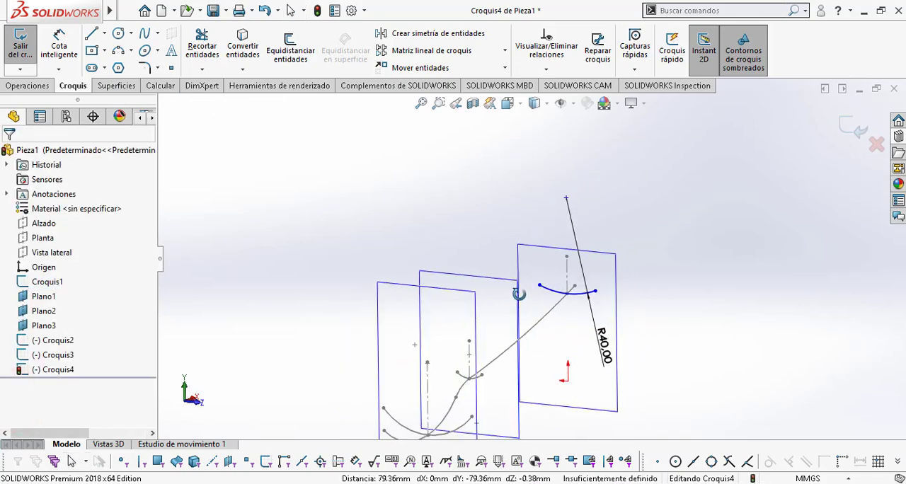
# Step: Add a Vertical relation between the R40 arc's centre point and the origin, working in the Left view
pyautogui.press('space')
pyautogui.click(347, 300)
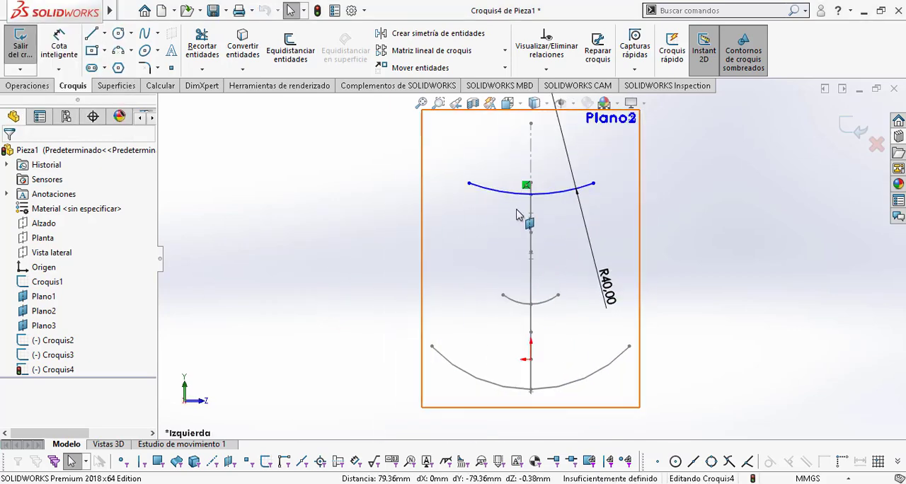
pyautogui.scroll(2, 516, 186)
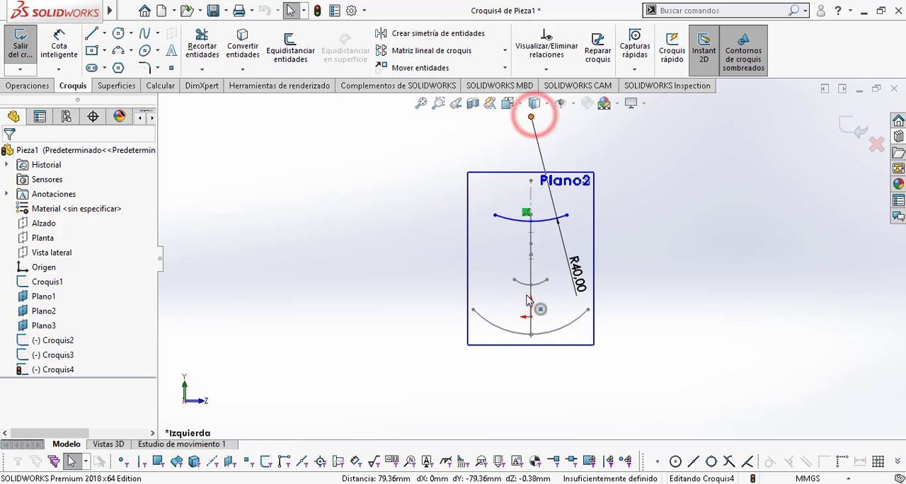
pyautogui.click(531, 117)
pyautogui.scroll(-2, 529, 318)
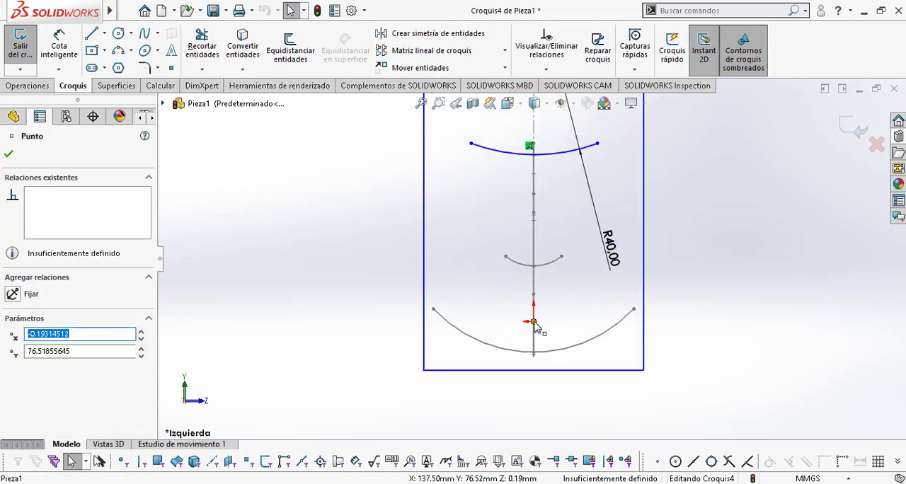
pyautogui.keyDown('ctrl'); pyautogui.click(533, 322); pyautogui.keyUp('ctrl')
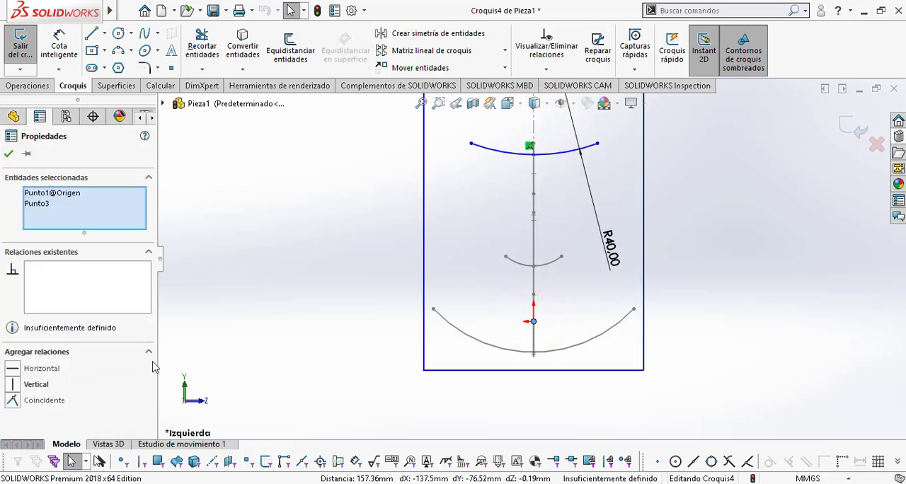
pyautogui.click(12, 385)
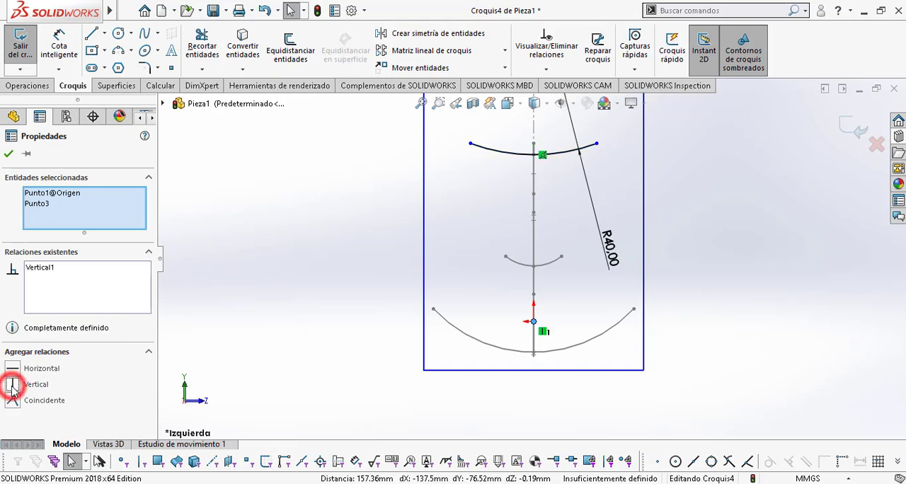
pyautogui.press('Escape')
# Step: Add a Horizontal relation between the two endpoints of the R40 arc
pyautogui.keyDown('ctrl'); pyautogui.moveTo(623, 262); pyautogui.dragTo(609, 358, button='middle'); pyautogui.keyUp('ctrl')
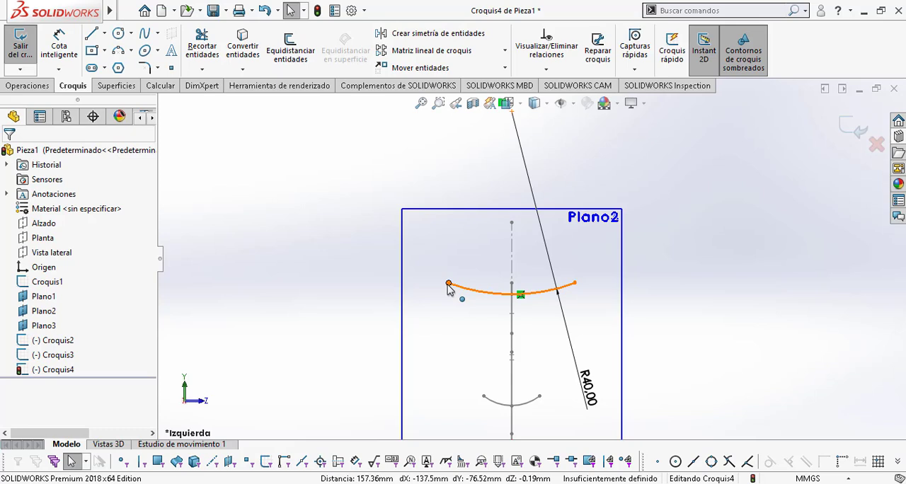
pyautogui.click(449, 306)
pyautogui.click(283, 309)
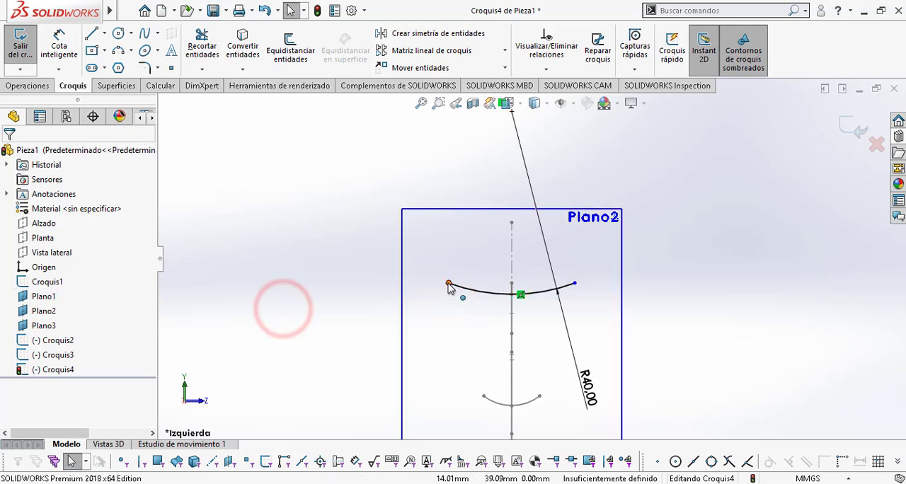
pyautogui.click(448, 283)
pyautogui.click(574, 283)
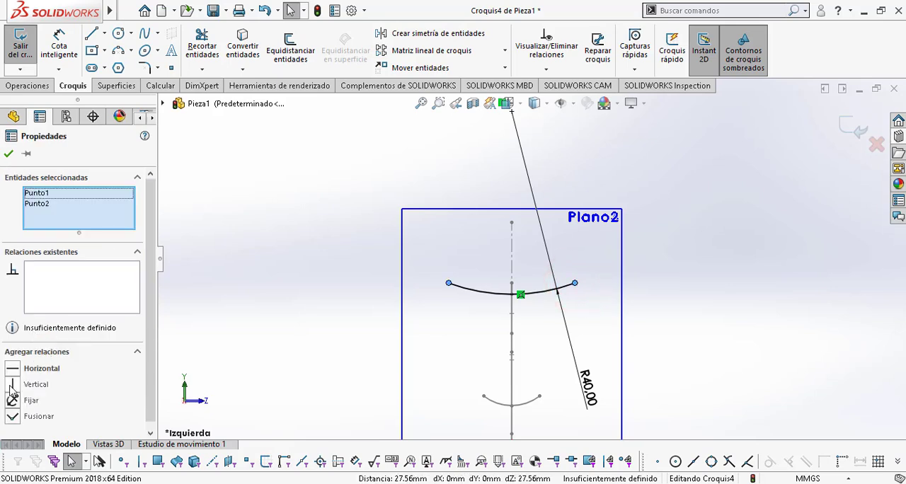
pyautogui.click(13, 368)
pyautogui.click(213, 308)
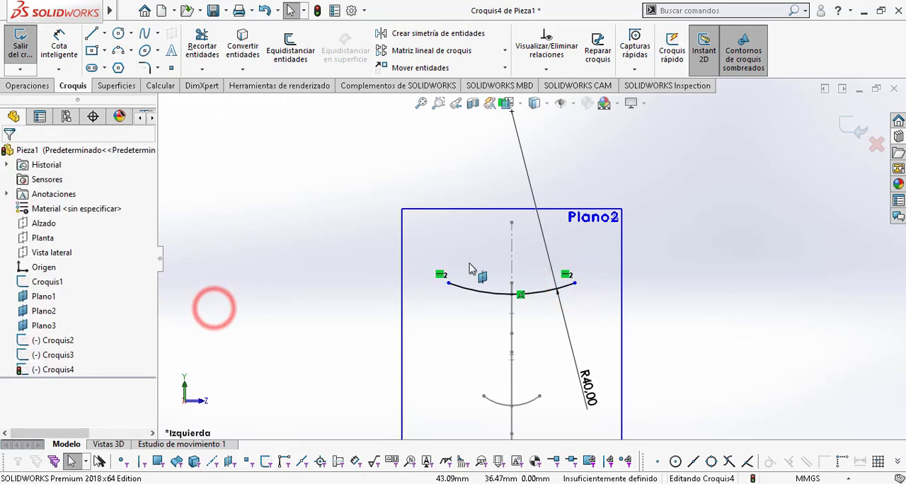
# Step: Shorten the R40 arc's ends to about 9 mm from the vertical axis and close the sketch on Plano3
pyautogui.moveTo(450, 283); pyautogui.dragTo(472, 295)
pyautogui.click(676, 290)
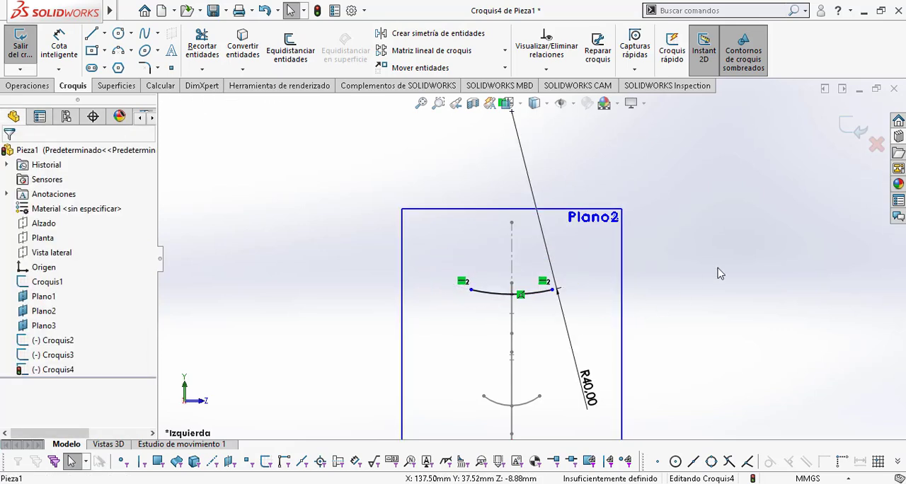
pyautogui.click(693, 266)
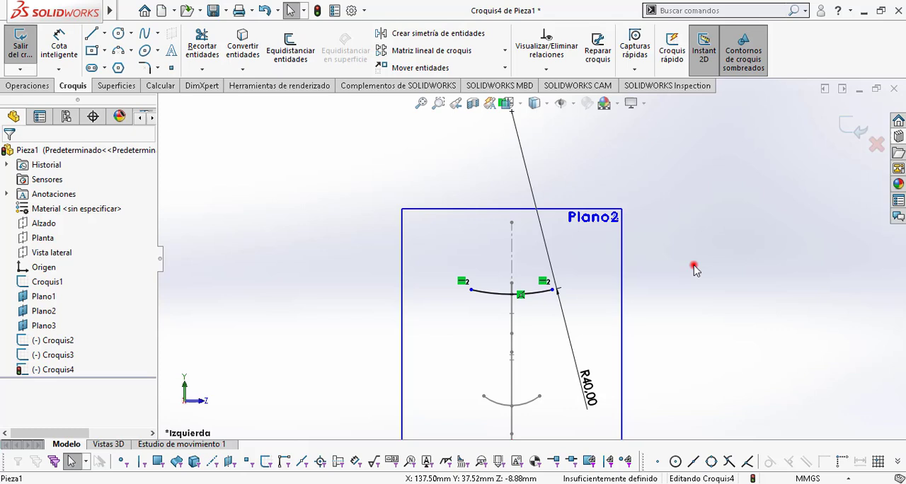
pyautogui.click(855, 127)
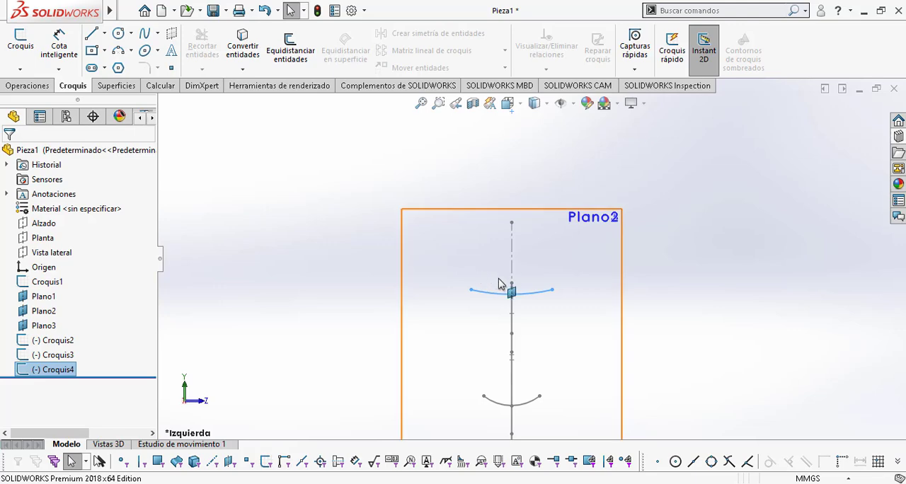
# Step: Hide the reference planes Plano1, Plano2 and Plano3, leaving the profile and section sketches in an oblique view
pyautogui.click(760, 259)
pyautogui.moveTo(754, 299); pyautogui.dragTo(696, 355, button='middle')
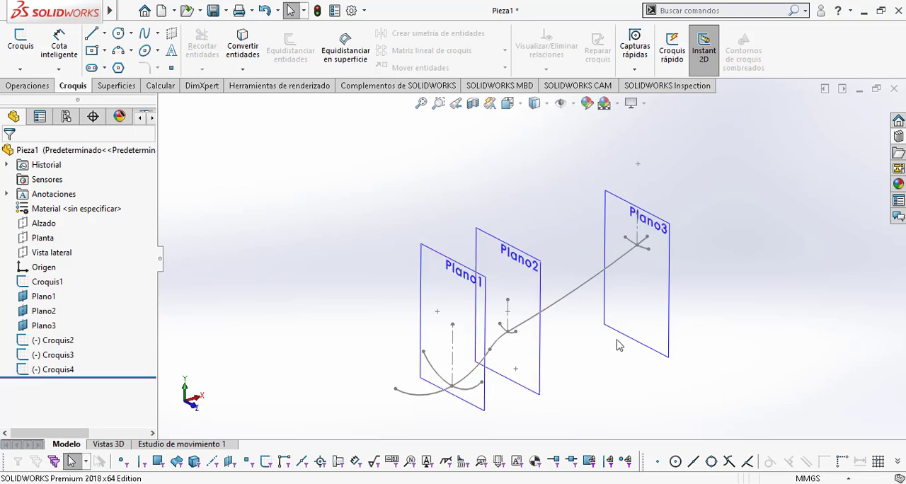
pyautogui.scroll(-2, 641, 355)
pyautogui.moveTo(647, 356)
pyautogui.keyDown('ctrl'); pyautogui.mouseDown(button='middle')
pyautogui.moveTo(652, 319)
pyautogui.moveTo(661, 350)
pyautogui.mouseUp(button='middle'); pyautogui.keyUp('ctrl')
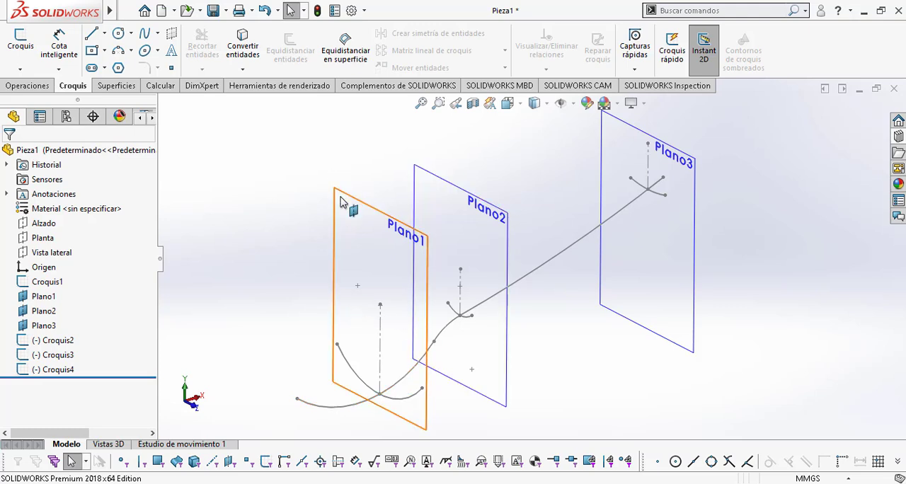
pyautogui.click(43, 297)
pyautogui.keyDown('shift'); pyautogui.click(44, 325); pyautogui.keyUp('shift')
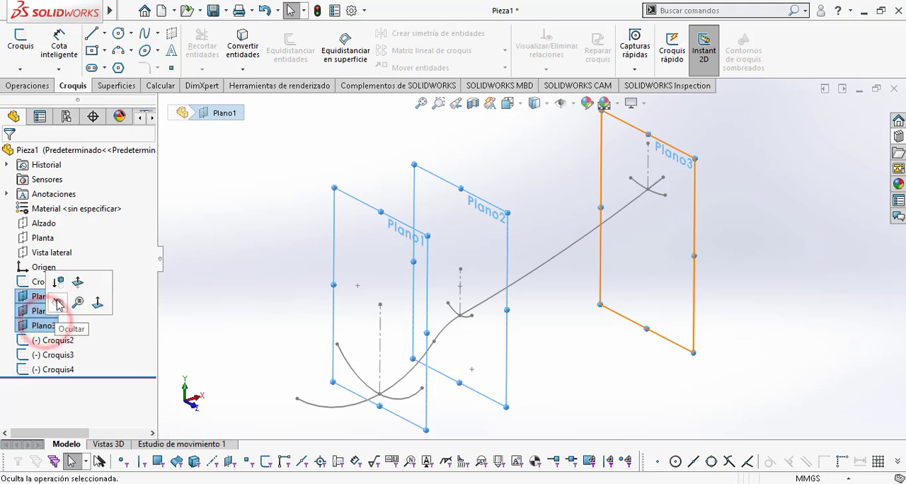
pyautogui.click(54, 300)
pyautogui.click(210, 269)
pyautogui.keyDown('ctrl'); pyautogui.moveTo(532, 290); pyautogui.dragTo(560, 261, button='middle'); pyautogui.keyUp('ctrl')
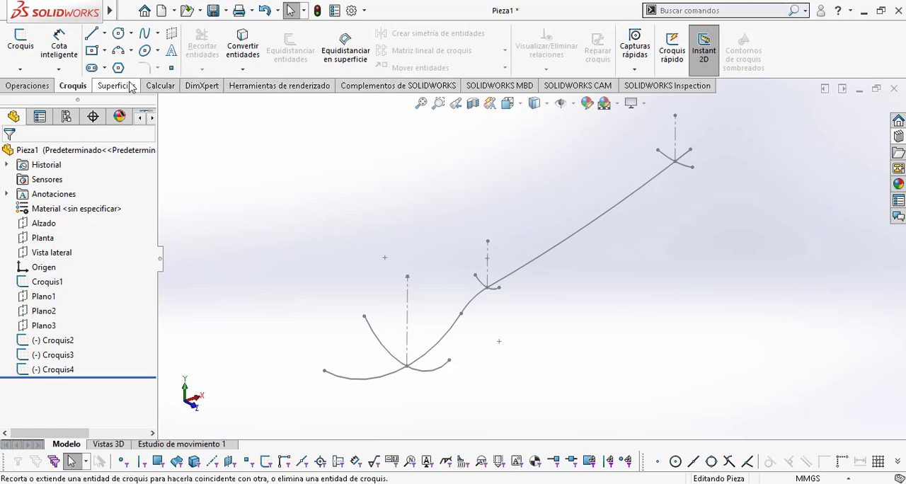
# Step: Turn the Superficies command set off and back on in the CommandManager
pyautogui.rightClick(193, 85)
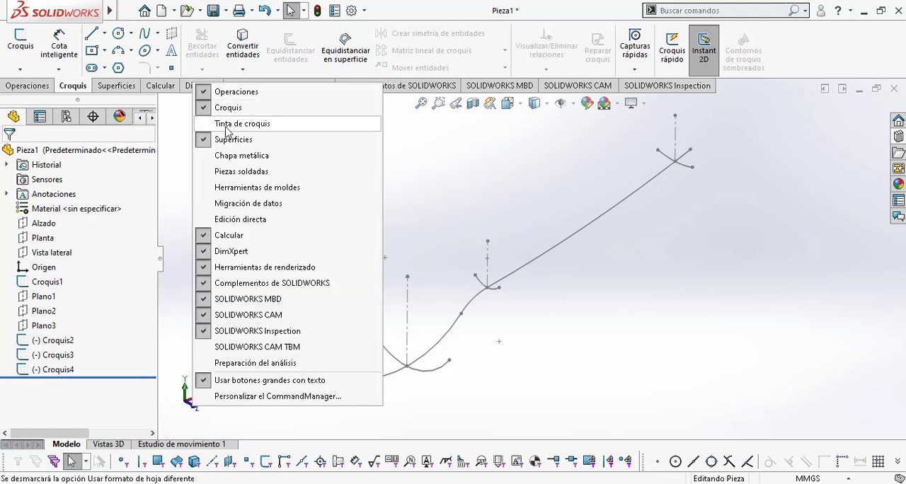
pyautogui.click(204, 140)
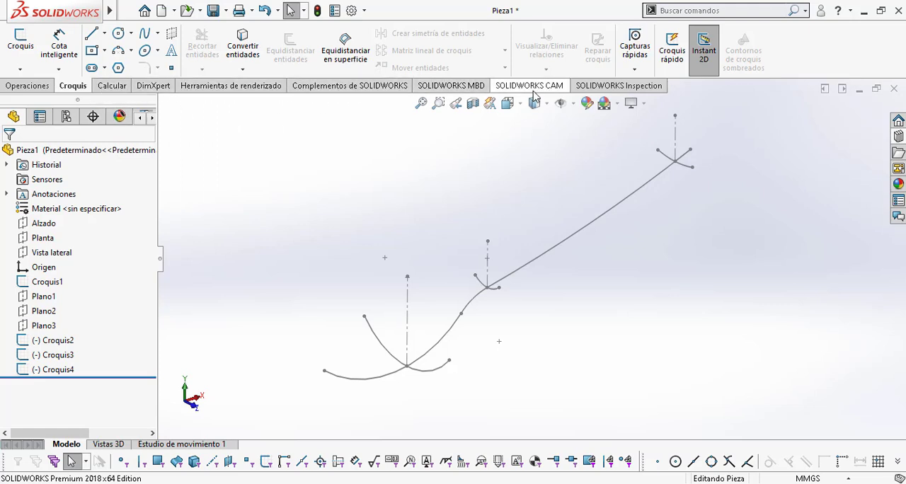
pyautogui.rightClick(284, 92)
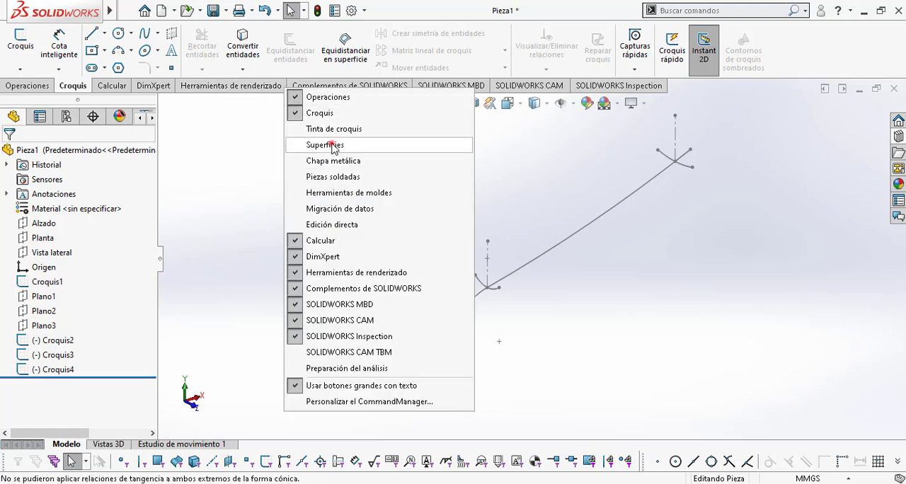
pyautogui.click(331, 143)
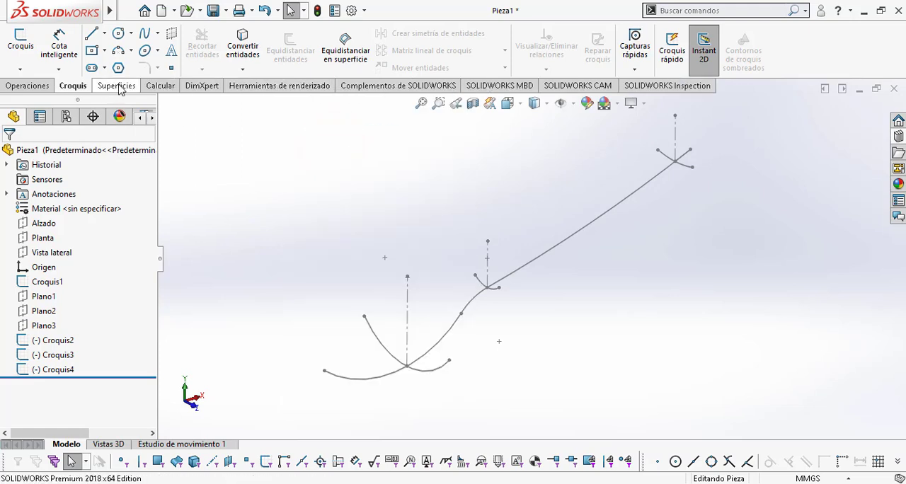
# Step: Start a boundary surface (Superficie limitante) for the spoon
pyautogui.click(122, 86)
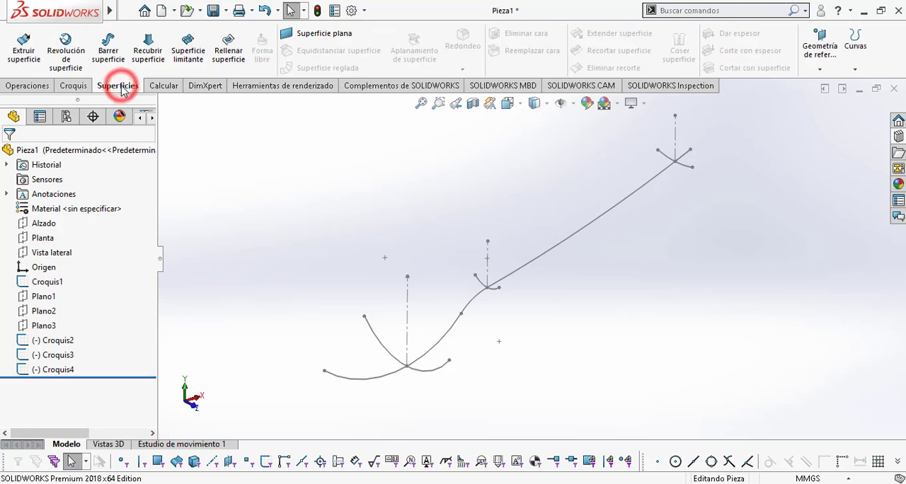
pyautogui.click(179, 65)
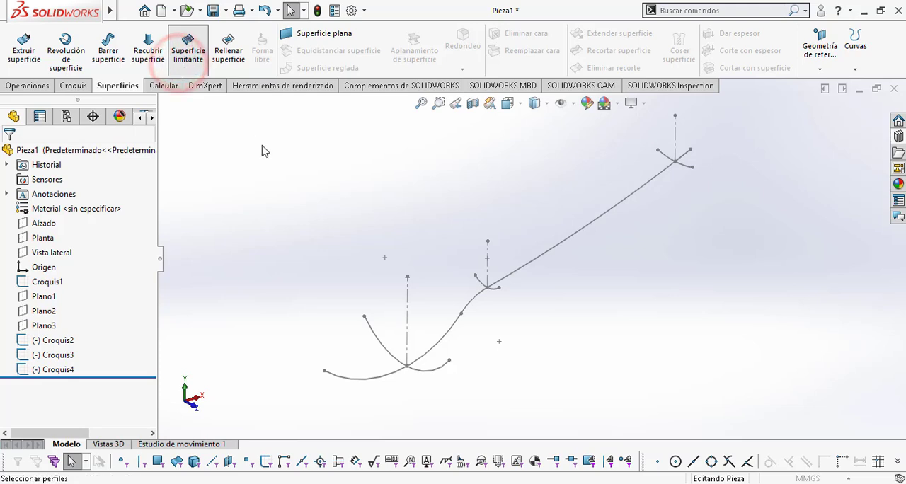
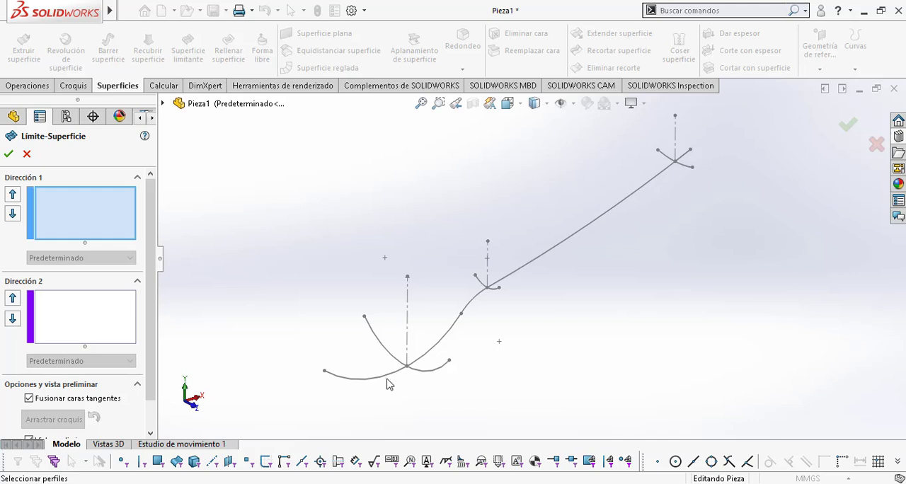
pyautogui.click(387, 379)
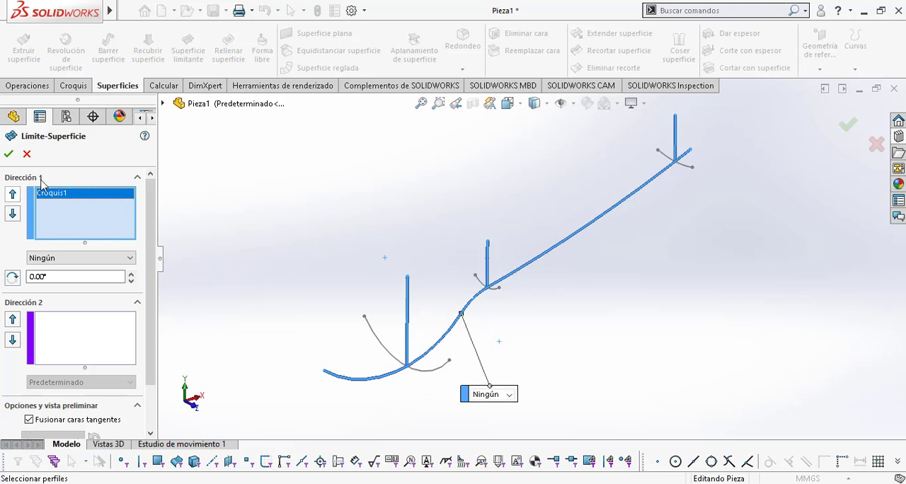
pyautogui.click(61, 202)
pyautogui.press('Delete')
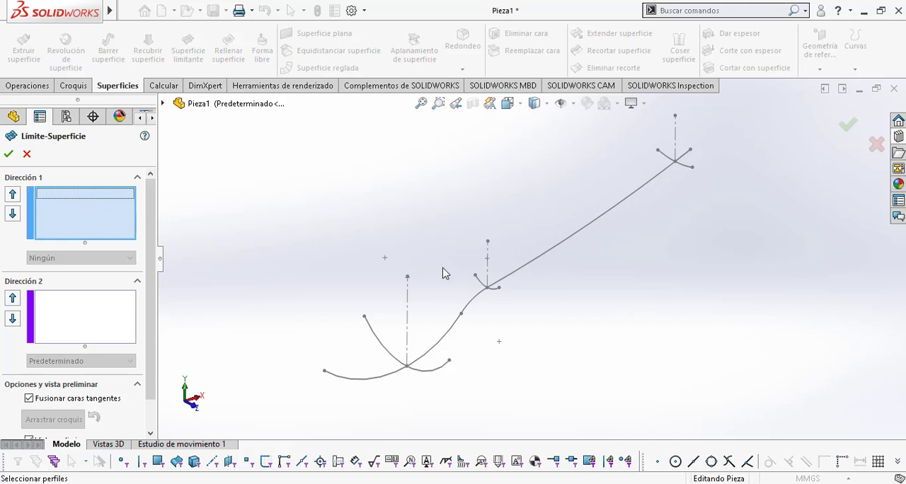
# Step: Use SelectionManager to pick only the spoon bowl's arc from the side profile as the Direction 1 curve
pyautogui.rightClick(297, 222)
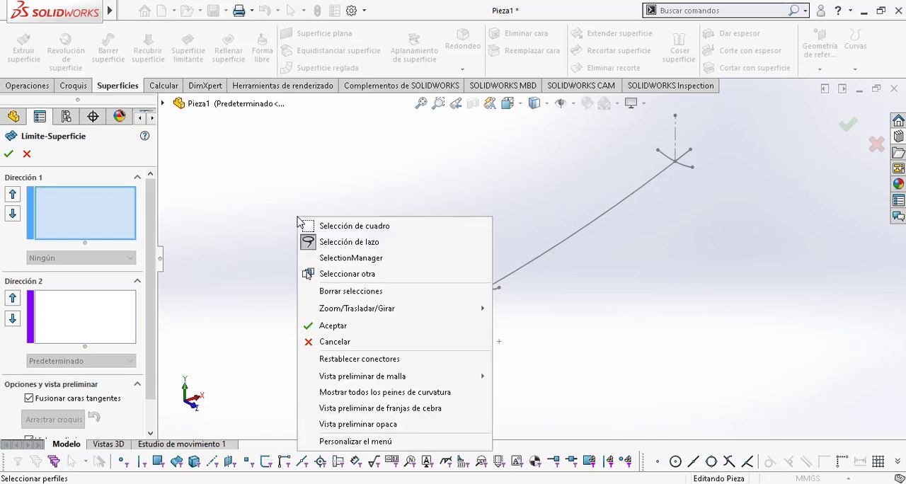
pyautogui.click(392, 261)
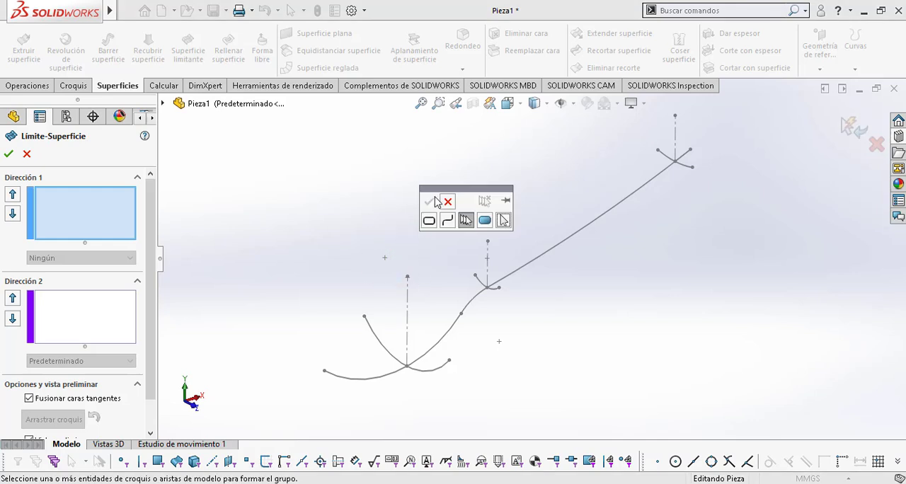
pyautogui.click(436, 350)
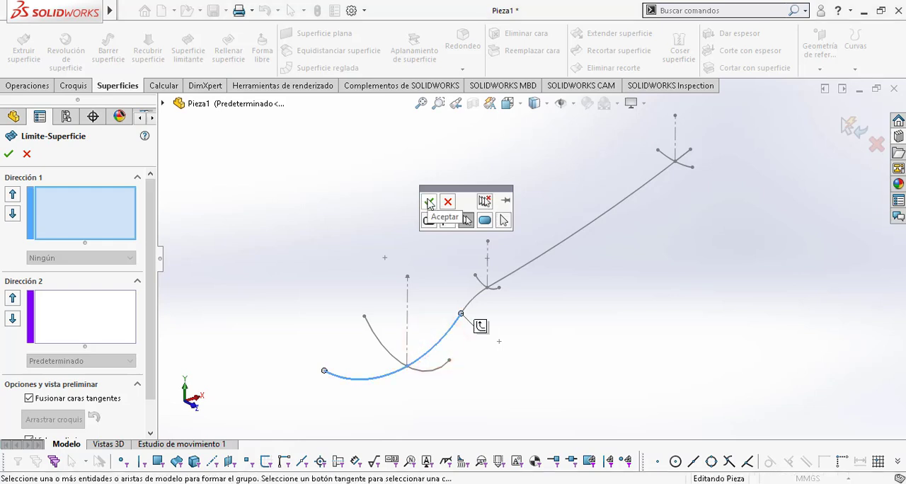
pyautogui.click(428, 203)
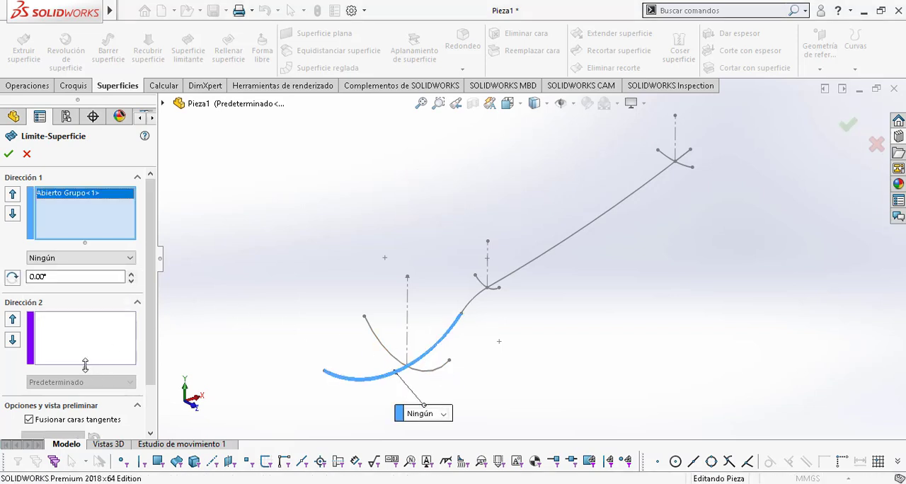
# Step: Add the bowl's cross-section arc Croquis2 as the Direction 2 curve and create the boundary surface
pyautogui.click(83, 338)
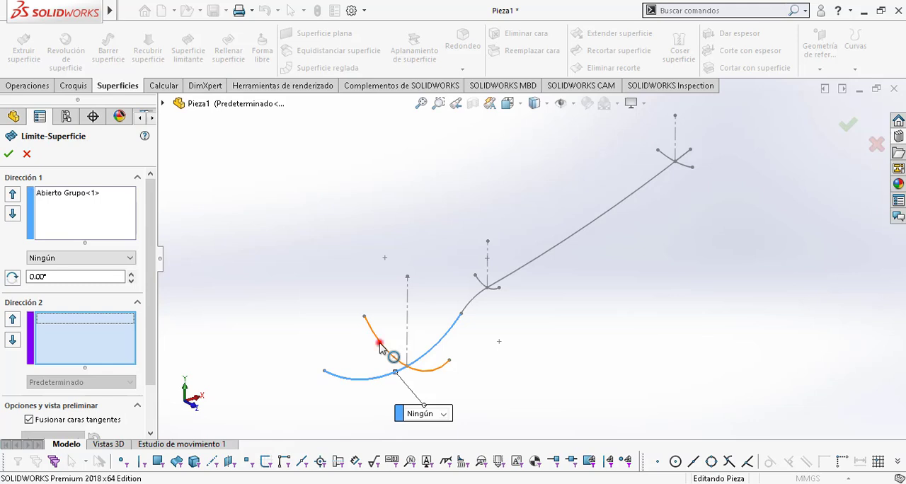
pyautogui.click(380, 346)
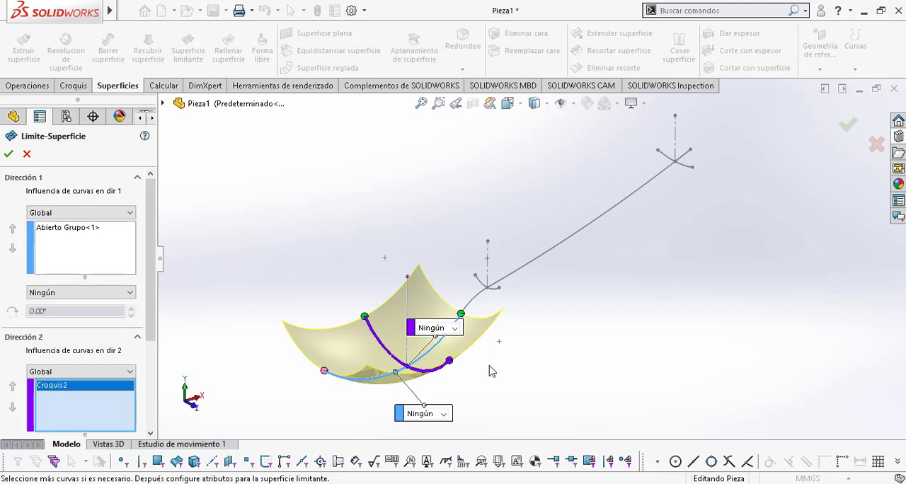
pyautogui.moveTo(492, 372)
pyautogui.mouseDown(button='middle')
pyautogui.moveTo(463, 356)
pyautogui.moveTo(455, 335)
pyautogui.moveTo(491, 370)
pyautogui.moveTo(484, 364)
pyautogui.moveTo(481, 376)
pyautogui.mouseUp(button='middle')
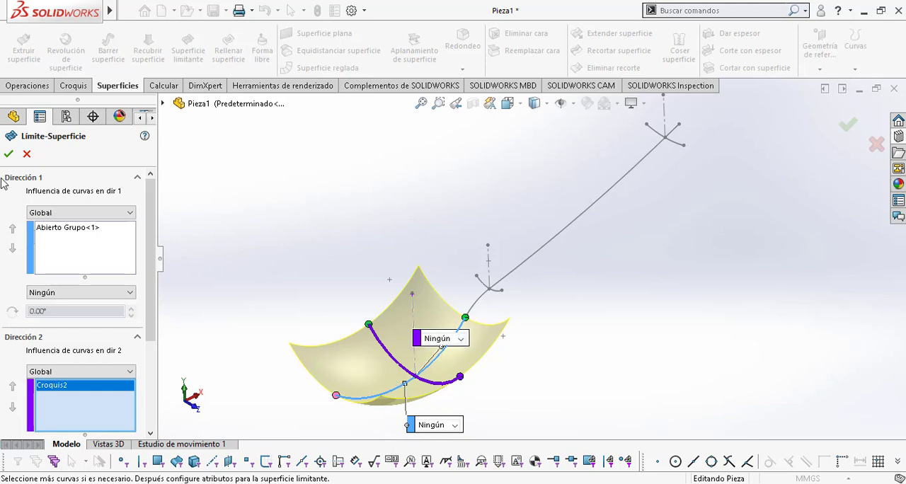
pyautogui.click(8, 154)
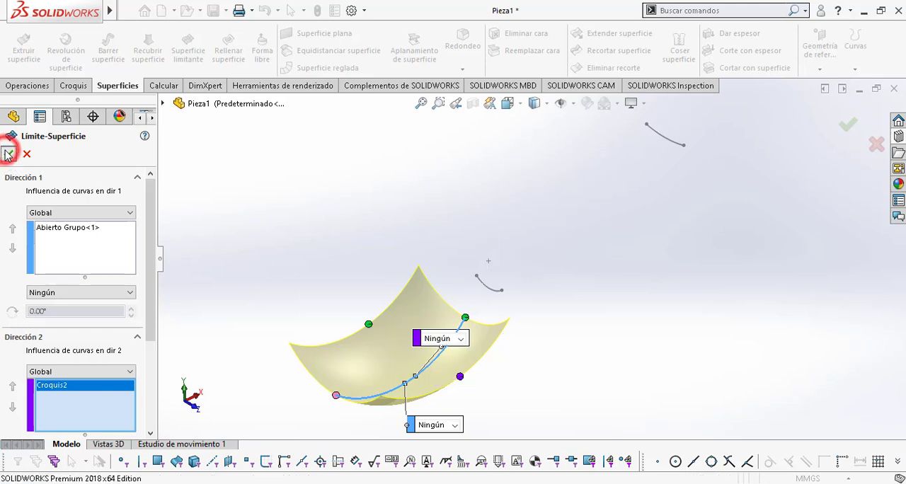
pyautogui.click(557, 377)
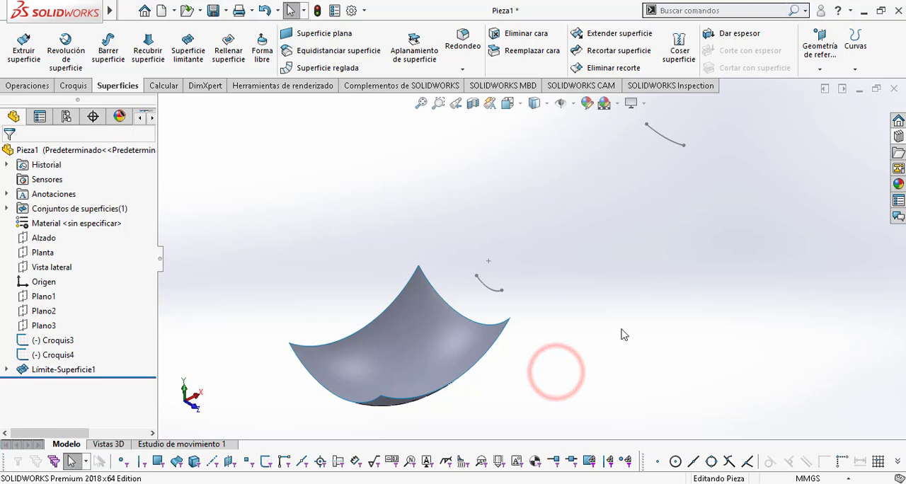
# Step: Show the side profile sketch Croquis1 that the bowl's boundary surface absorbed
pyautogui.moveTo(621, 334)
pyautogui.mouseDown(button='middle')
pyautogui.moveTo(557, 322)
pyautogui.moveTo(556, 297)
pyautogui.moveTo(512, 321)
pyautogui.moveTo(513, 349)
pyautogui.moveTo(486, 337)
pyautogui.moveTo(495, 339)
pyautogui.moveTo(473, 304)
pyautogui.mouseUp(button='middle')
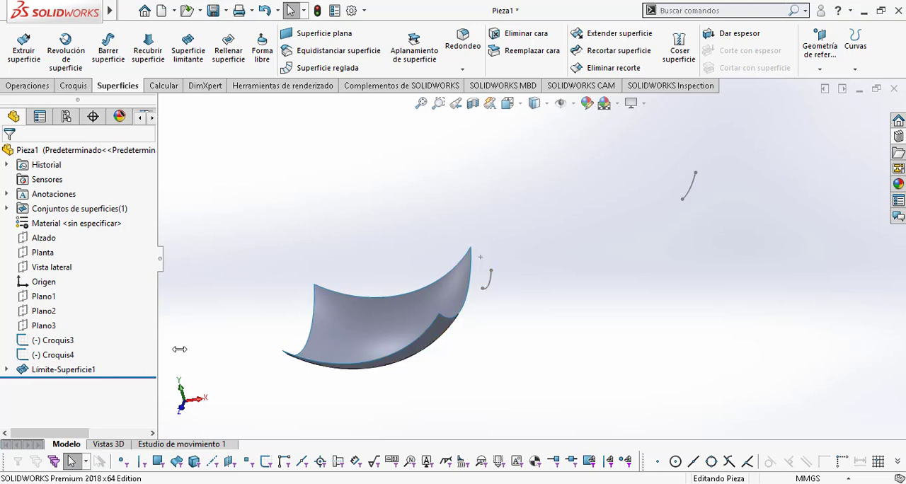
pyautogui.moveTo(495, 298)
pyautogui.mouseDown(button='middle')
pyautogui.moveTo(517, 282)
pyautogui.moveTo(471, 303)
pyautogui.mouseUp(button='middle')
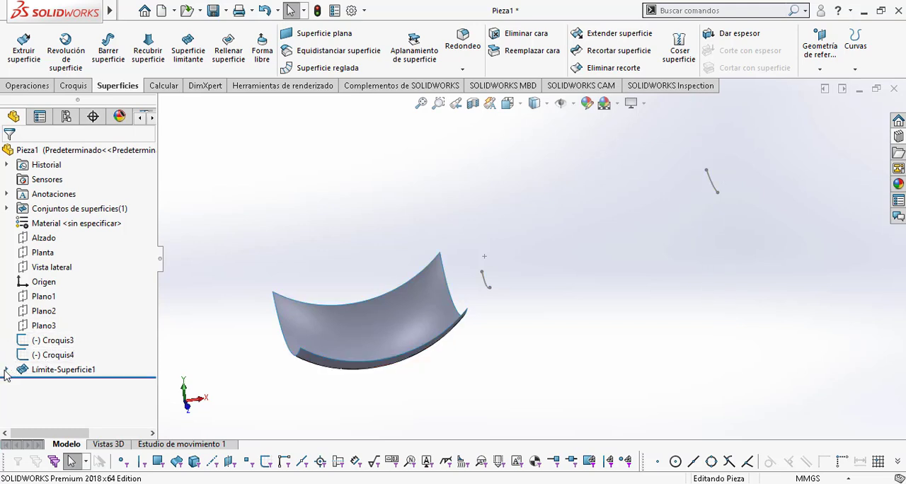
pyautogui.click(61, 369)
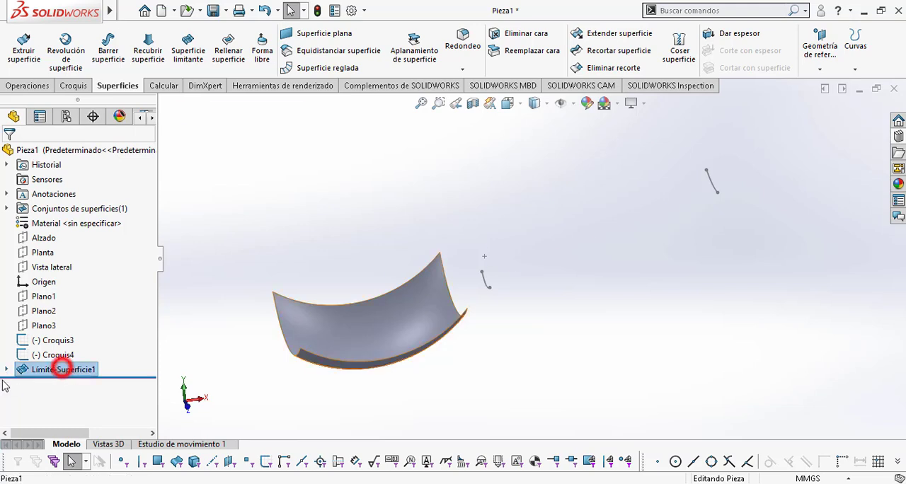
pyautogui.click(8, 370)
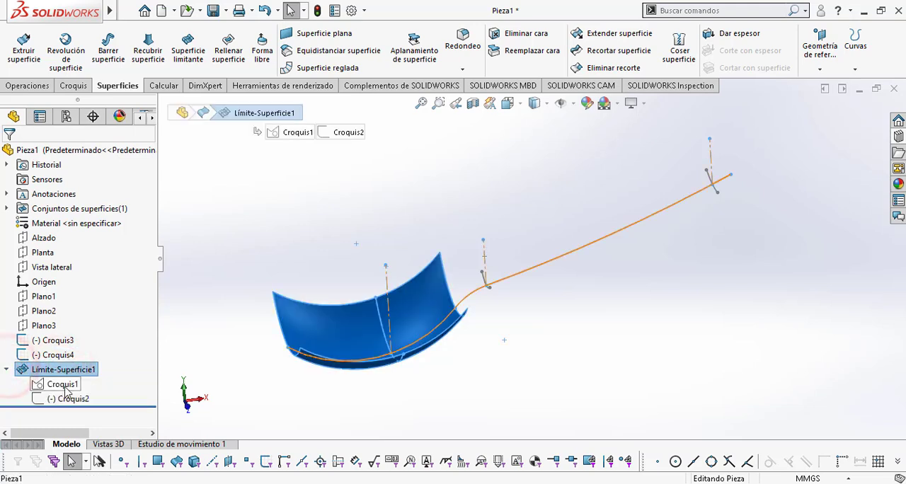
pyautogui.click(62, 384)
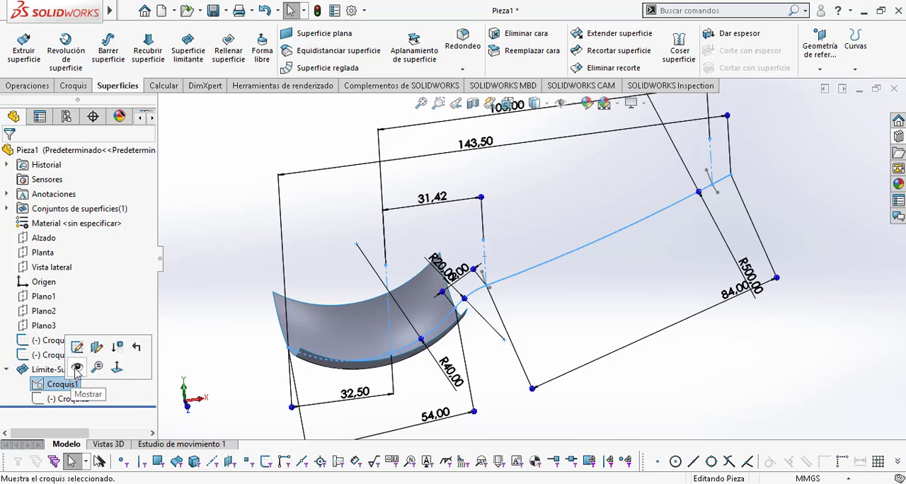
pyautogui.click(77, 368)
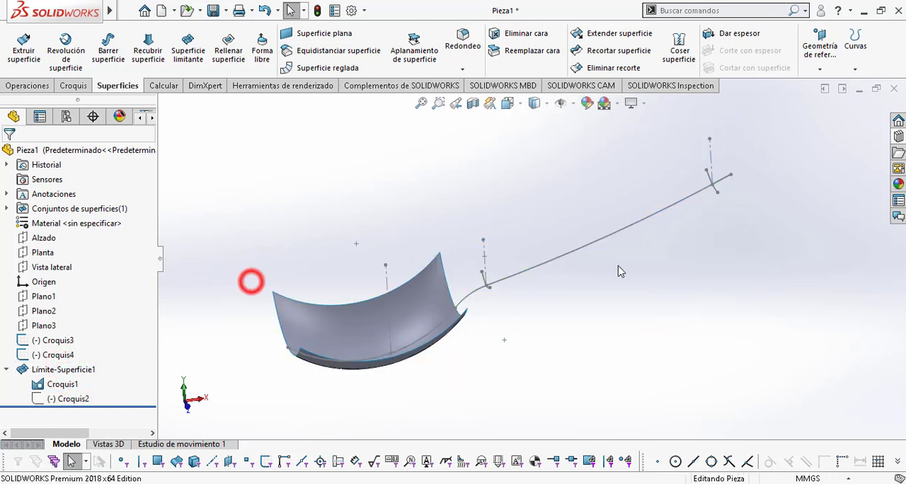
# Step: Start a lofted surface using the bowl's handle-side edge and the neck arc Croquis3 as profiles
pyautogui.moveTo(251, 281)
pyautogui.mouseDown(button='middle')
pyautogui.moveTo(550, 219)
pyautogui.moveTo(639, 245)
pyautogui.mouseUp(button='middle')
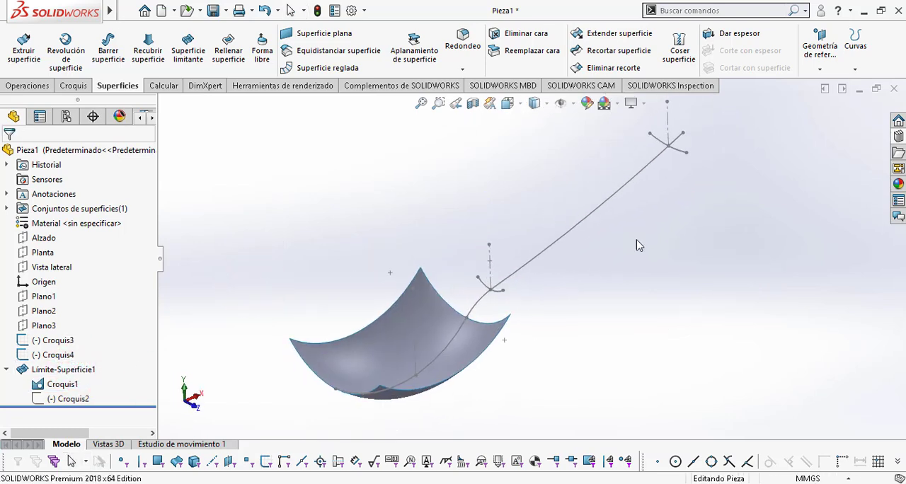
pyautogui.moveTo(542, 310); pyautogui.dragTo(505, 299, button='middle')
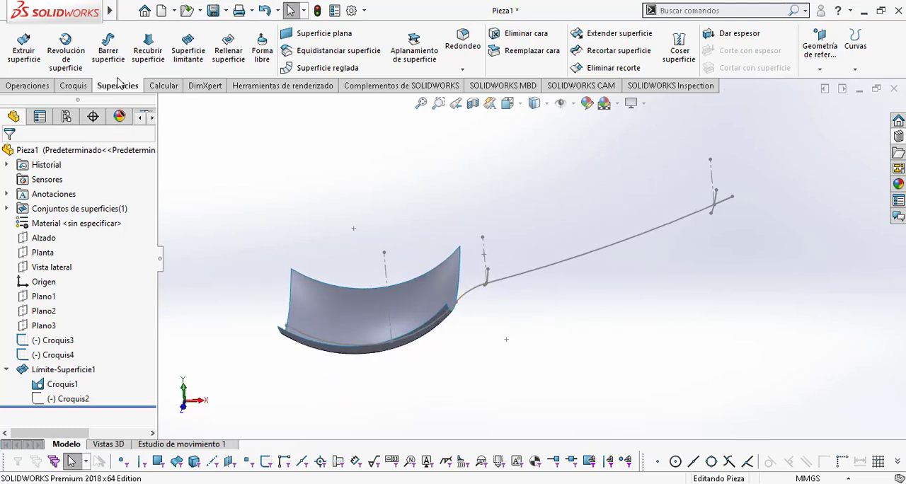
pyautogui.click(148, 43)
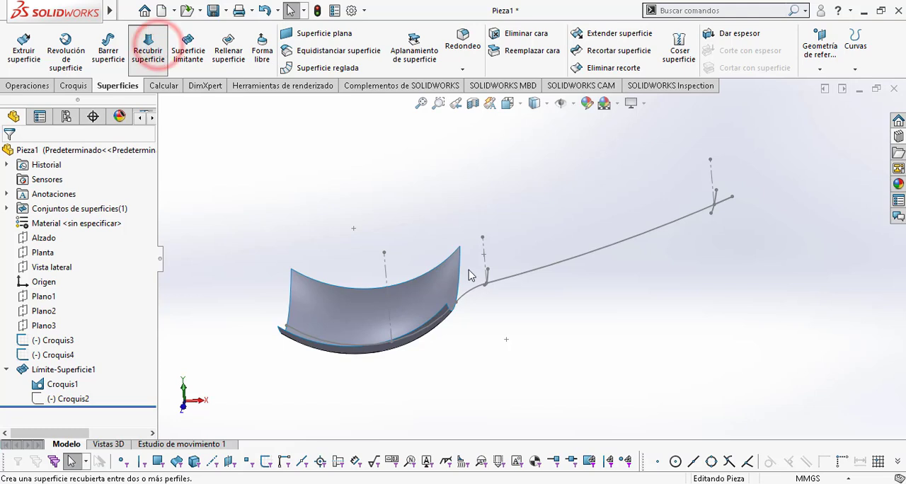
pyautogui.moveTo(486, 308); pyautogui.dragTo(492, 271, button='middle')
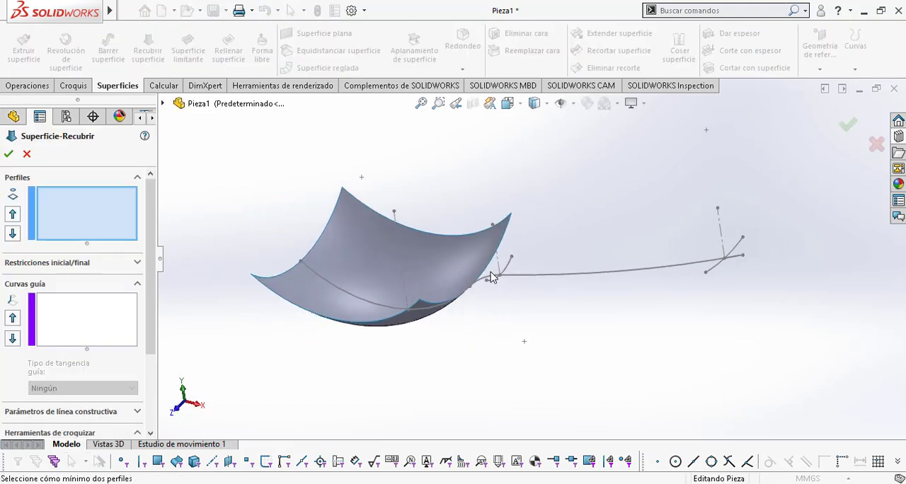
pyautogui.scroll(-4, 499, 276)
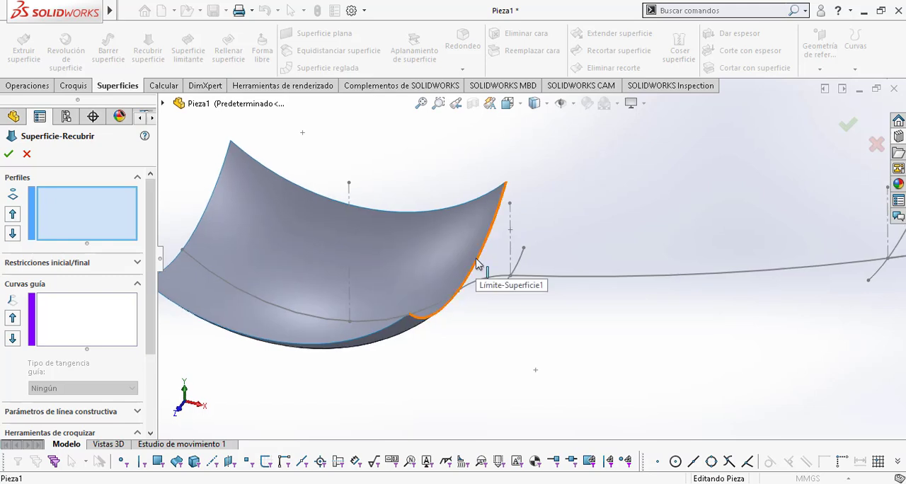
pyautogui.click(476, 260)
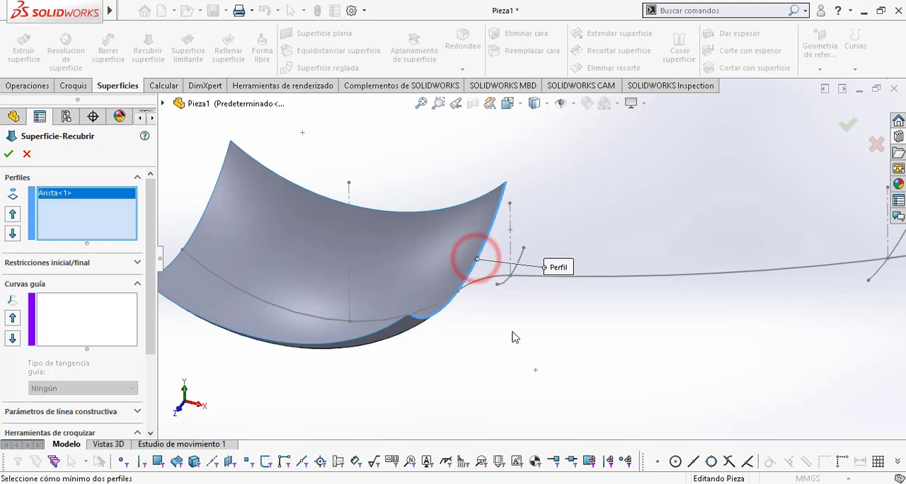
pyautogui.scroll(-1, 511, 289)
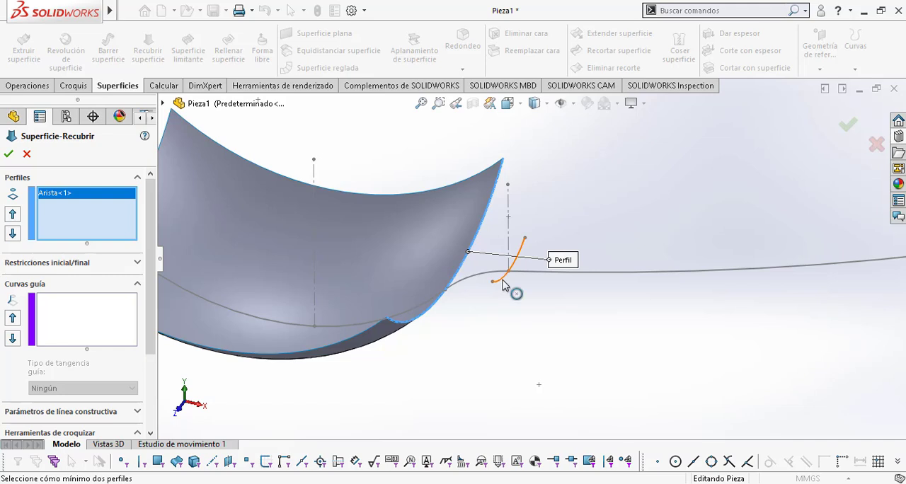
pyautogui.click(502, 281)
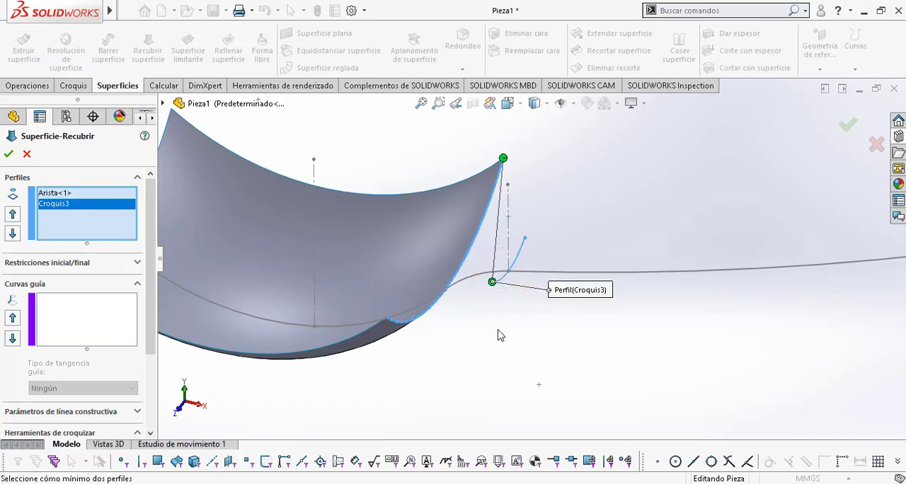
# Step: Remove Croquis3 from the loft profiles and pick it again near its upper end, matching the upper corner of the bowl edge
pyautogui.click(95, 192)
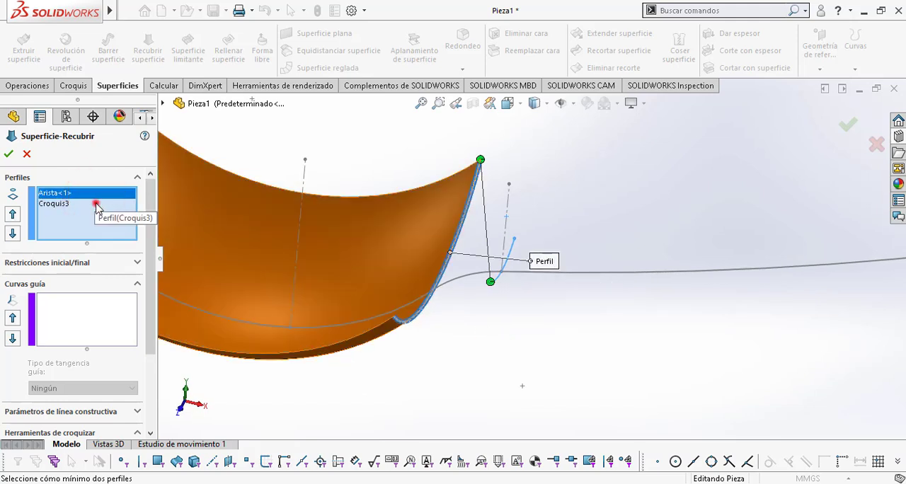
pyautogui.click(96, 205)
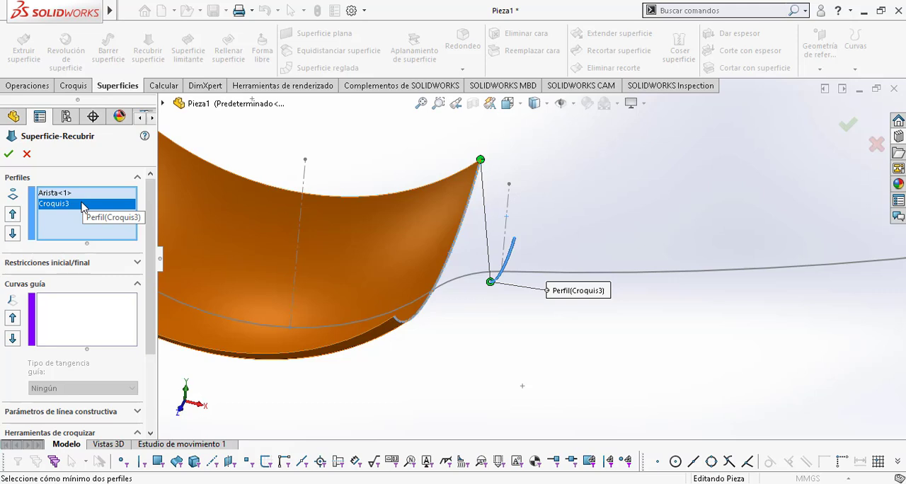
pyautogui.press('Delete')
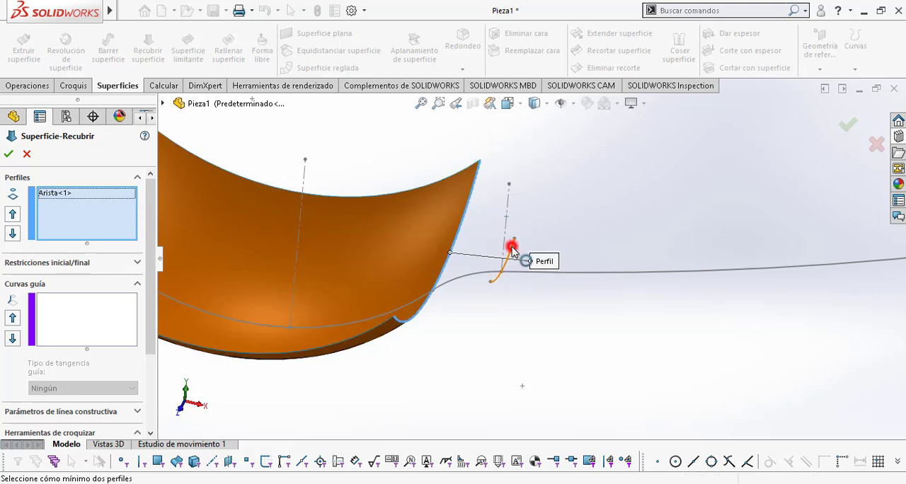
pyautogui.click(511, 249)
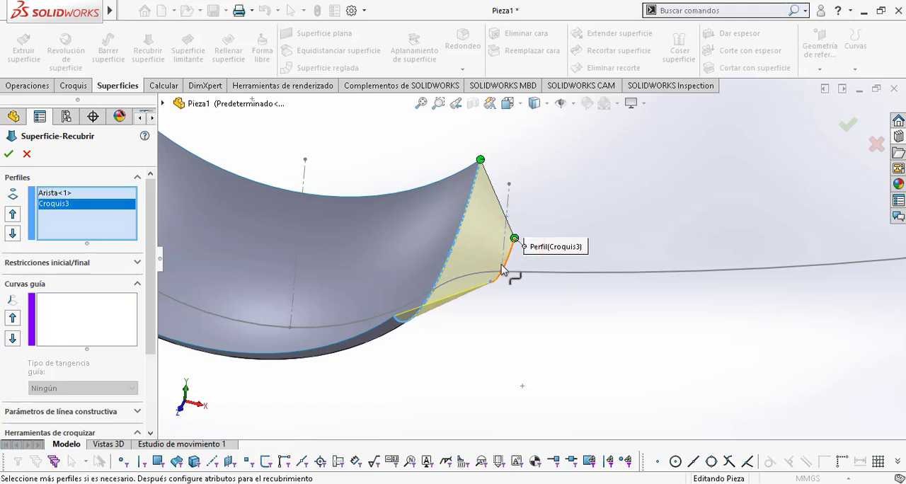
# Step: Add the Croquis1 segment between bowl and neck as an open-group guide curve with SelectionManager and create the lofted surface
pyautogui.moveTo(498, 288); pyautogui.dragTo(493, 312, button='middle')
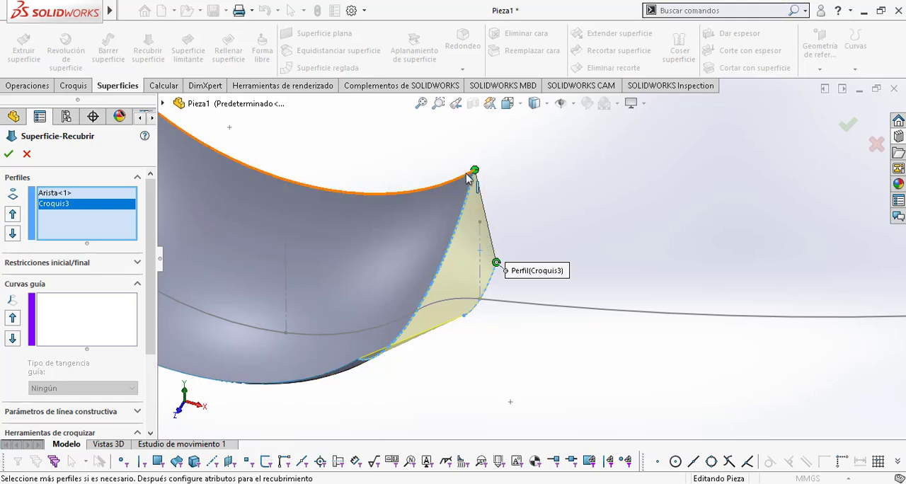
pyautogui.moveTo(486, 262)
pyautogui.mouseDown(button='middle')
pyautogui.moveTo(491, 225)
pyautogui.moveTo(471, 238)
pyautogui.moveTo(475, 255)
pyautogui.mouseUp(button='middle')
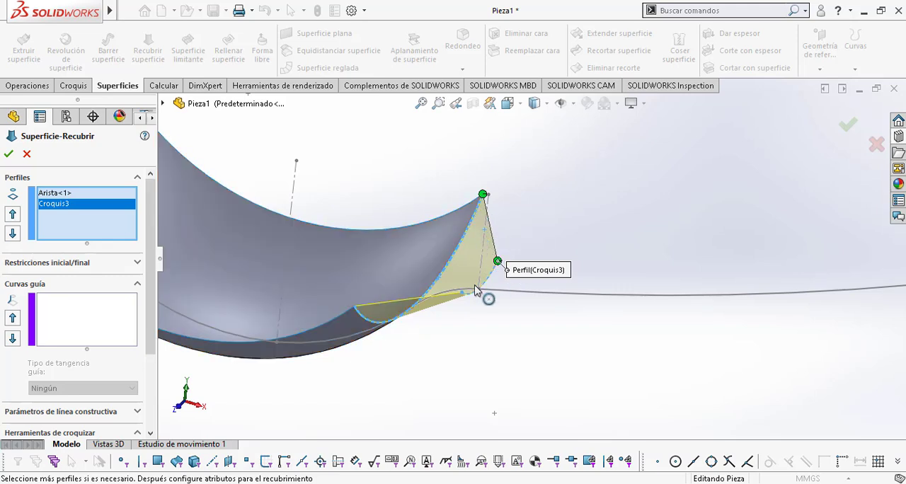
pyautogui.moveTo(481, 295); pyautogui.dragTo(521, 310, button='middle')
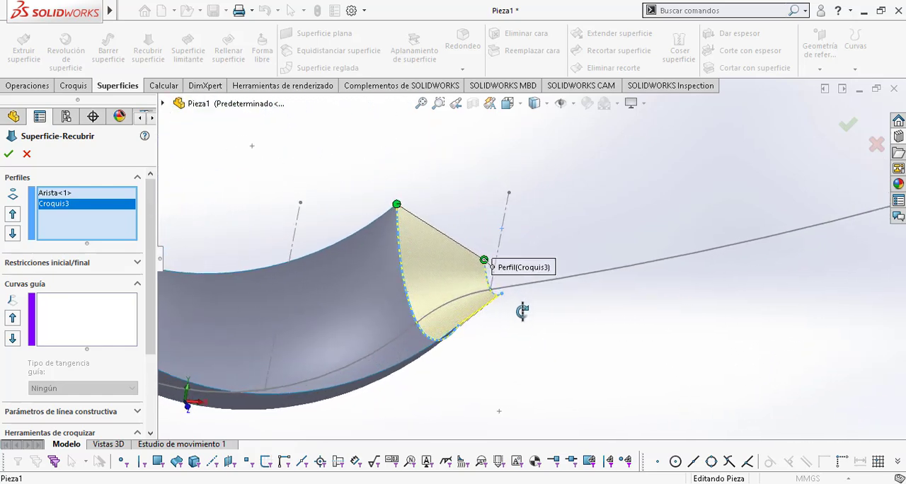
pyautogui.moveTo(444, 315); pyautogui.dragTo(425, 289, button='middle')
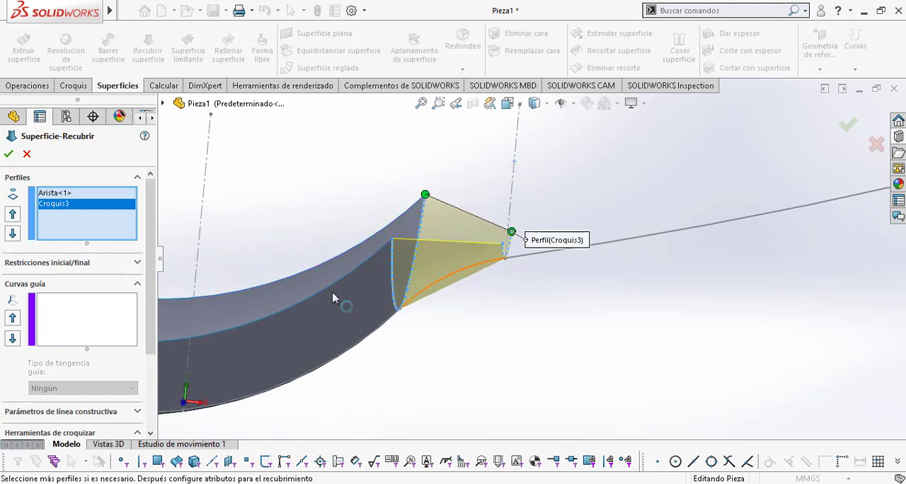
pyautogui.click(57, 316)
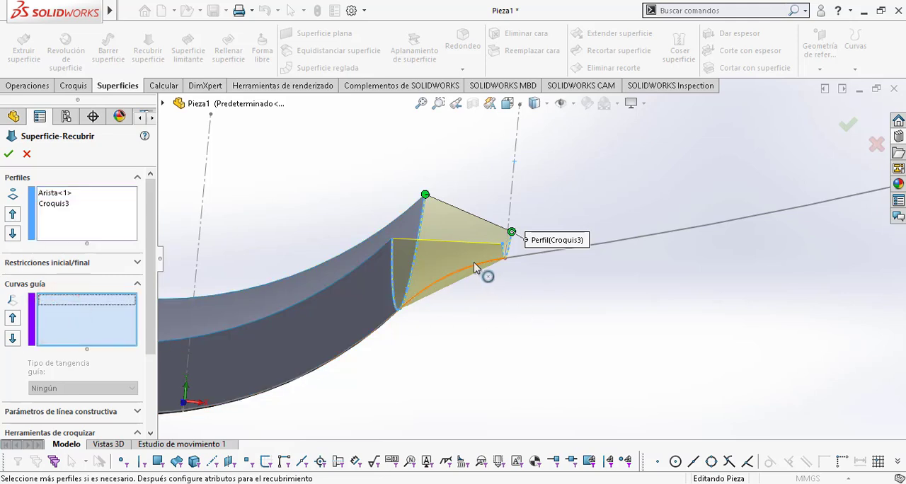
pyautogui.rightClick(603, 152)
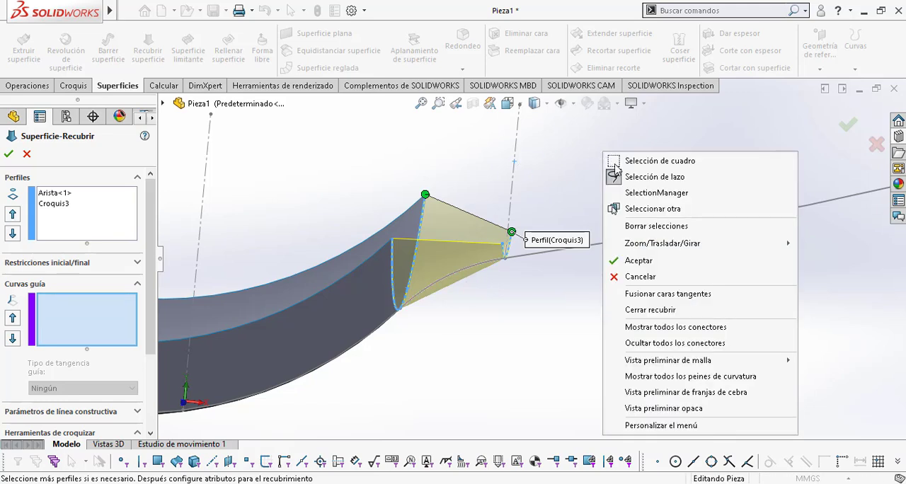
pyautogui.click(641, 195)
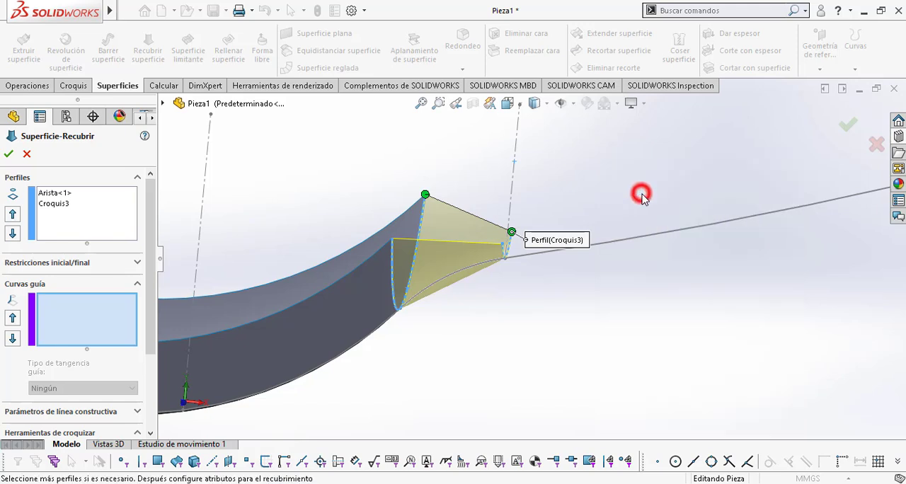
pyautogui.click(455, 274)
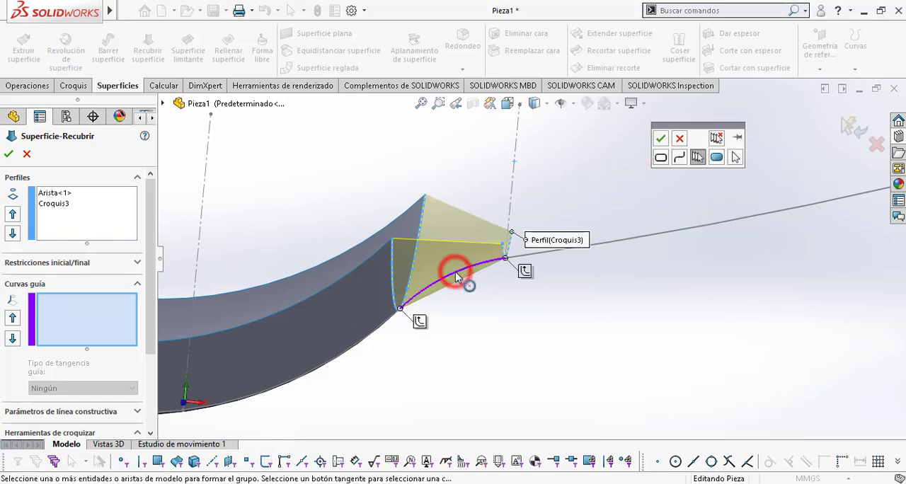
pyautogui.click(660, 138)
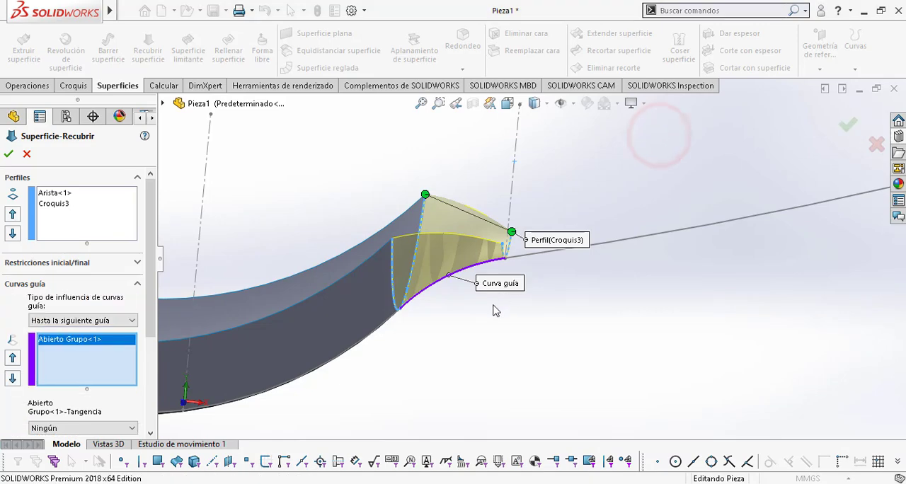
pyautogui.moveTo(497, 311); pyautogui.dragTo(519, 346, button='middle')
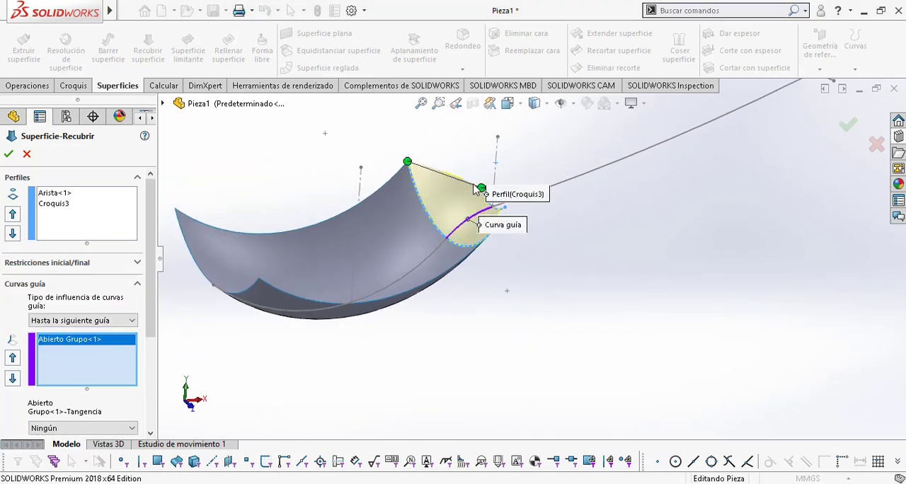
pyautogui.scroll(-1, 458, 241)
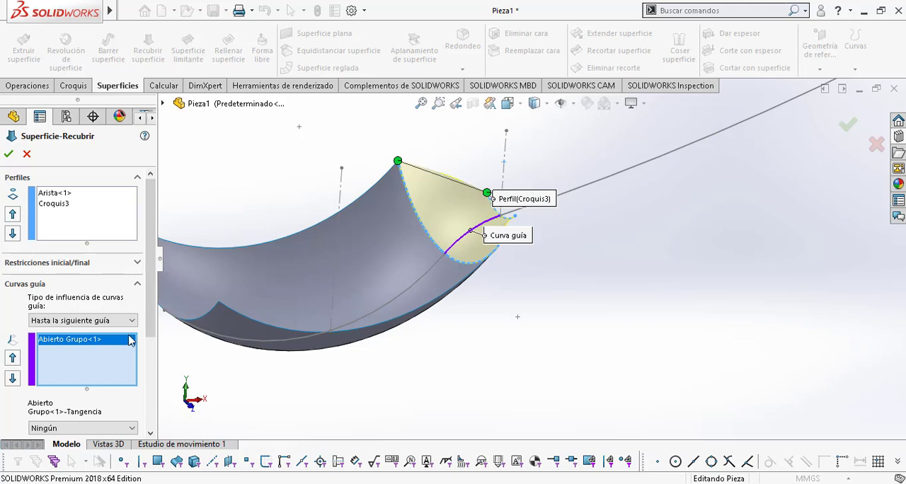
pyautogui.click(9, 155)
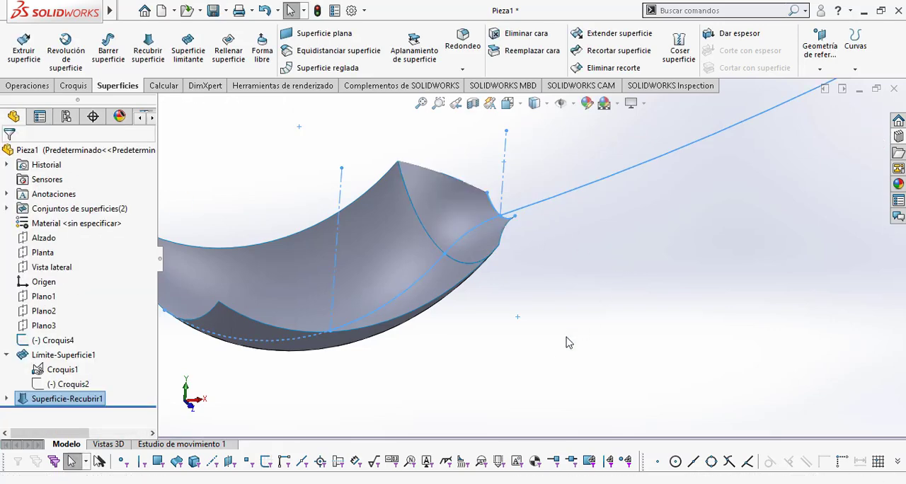
# Step: Start a second lofted surface using the neck surface's open edge and the handle-end arc Croquis4 as profiles
pyautogui.moveTo(610, 275); pyautogui.dragTo(575, 304, button='middle')
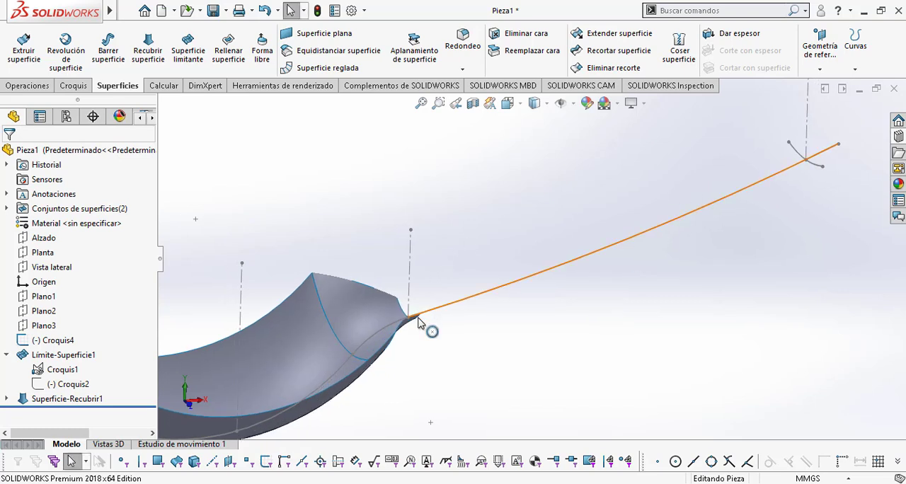
pyautogui.moveTo(419, 338)
pyautogui.mouseDown(button='middle')
pyautogui.moveTo(400, 338)
pyautogui.moveTo(431, 326)
pyautogui.mouseUp(button='middle')
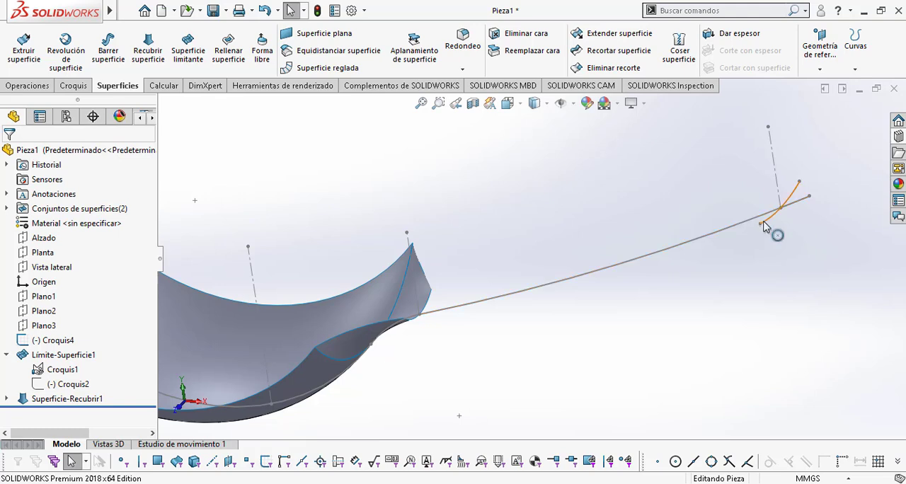
pyautogui.moveTo(584, 346); pyautogui.dragTo(628, 344, button='middle')
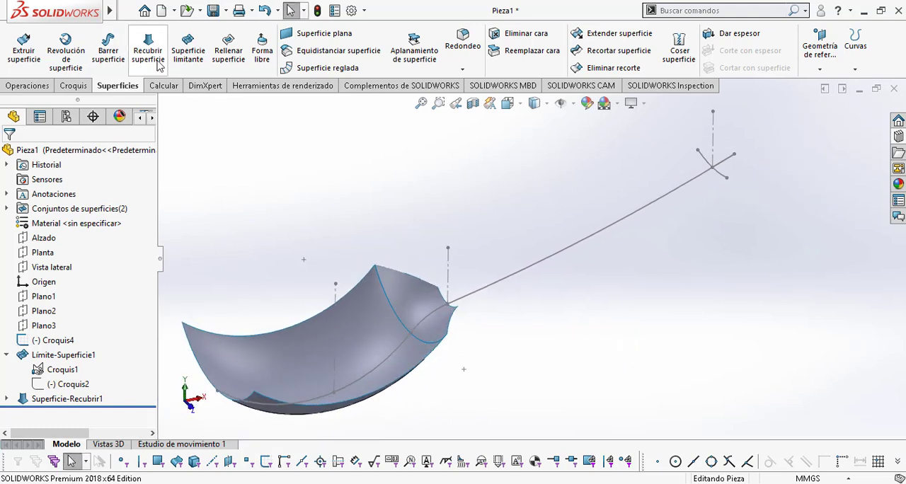
pyautogui.click(147, 48)
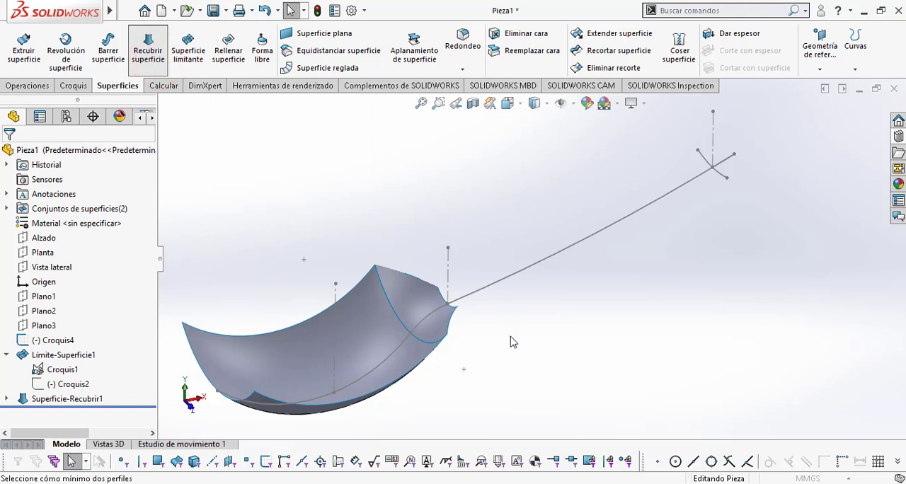
pyautogui.moveTo(511, 340); pyautogui.dragTo(467, 368, button='middle')
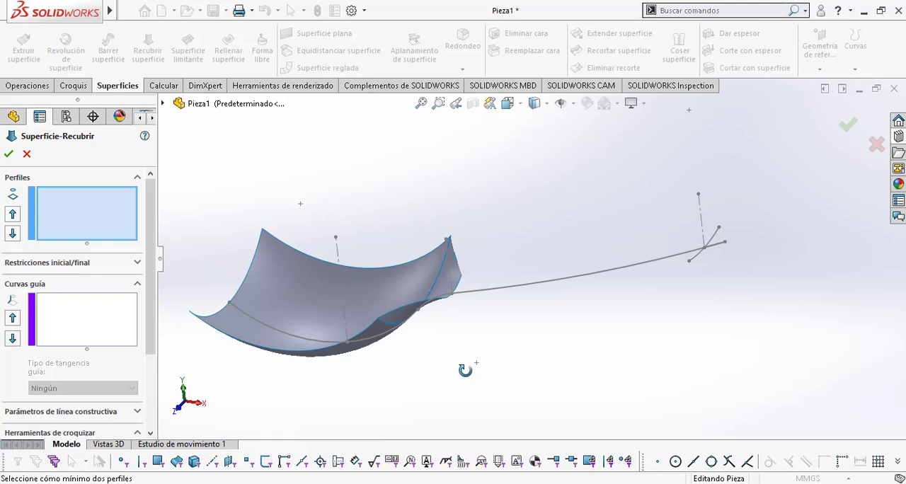
pyautogui.click(446, 301)
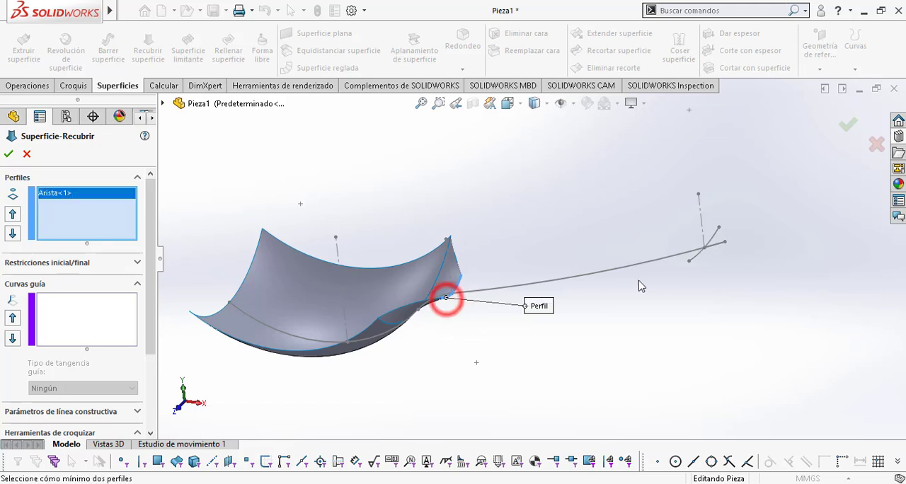
pyautogui.click(697, 257)
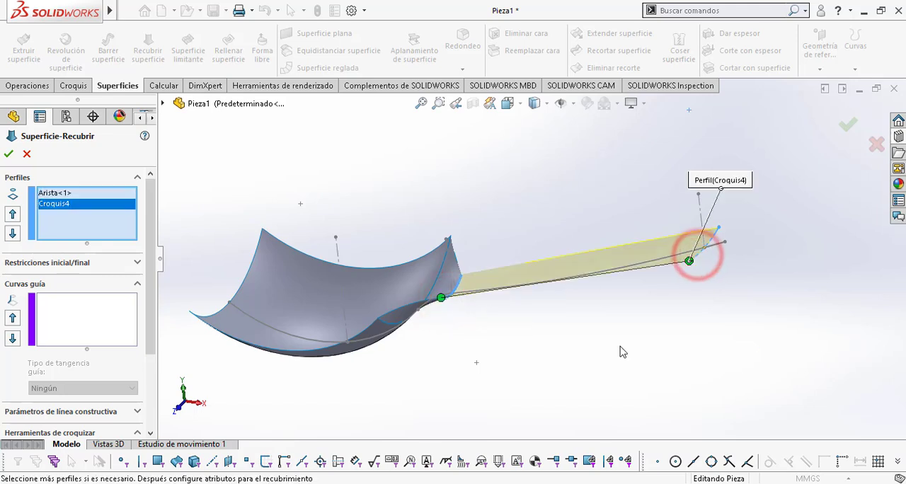
# Step: Add the long handle curve of the side profile as an open-group guide curve with SelectionManager and create the handle's lofted surface
pyautogui.moveTo(619, 347); pyautogui.dragTo(648, 270, button='middle')
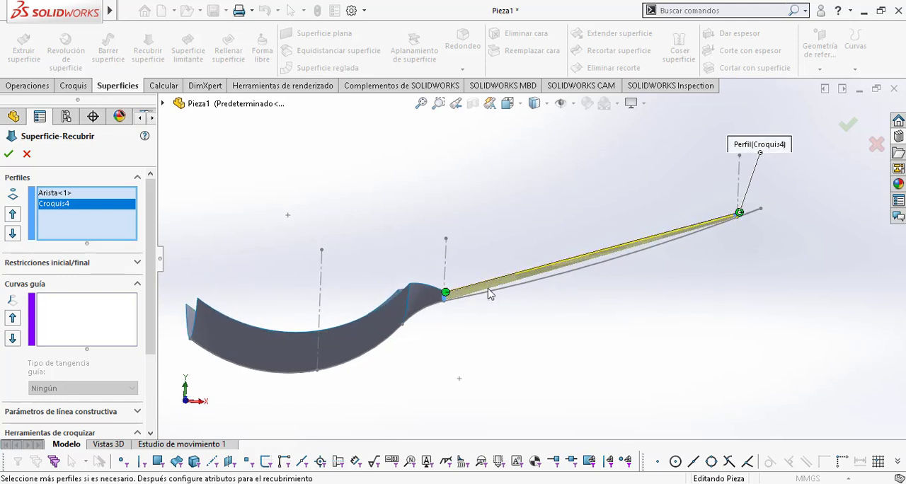
pyautogui.scroll(-2, 718, 240)
pyautogui.moveTo(696, 239); pyautogui.dragTo(701, 240, button='middle')
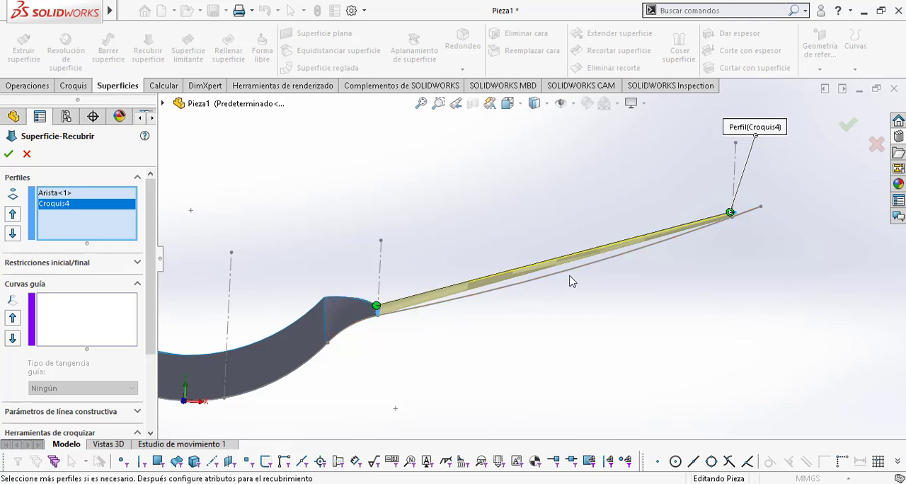
pyautogui.click(68, 317)
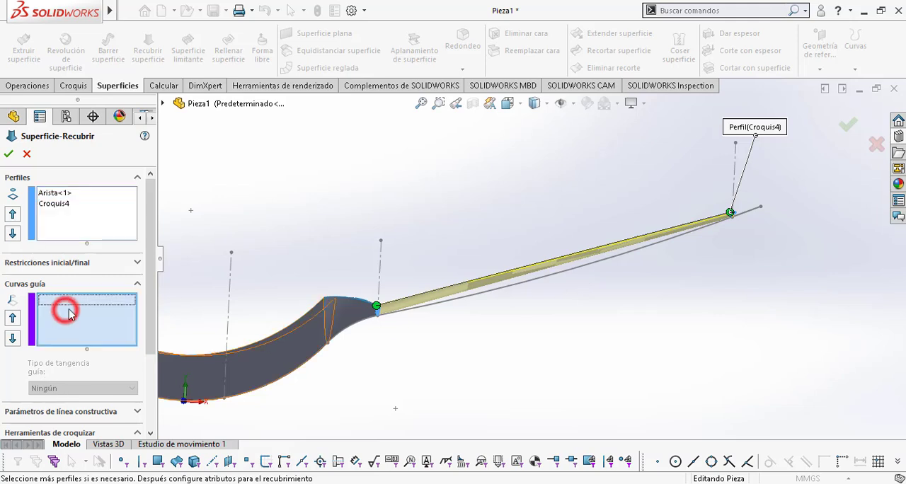
pyautogui.rightClick(522, 177)
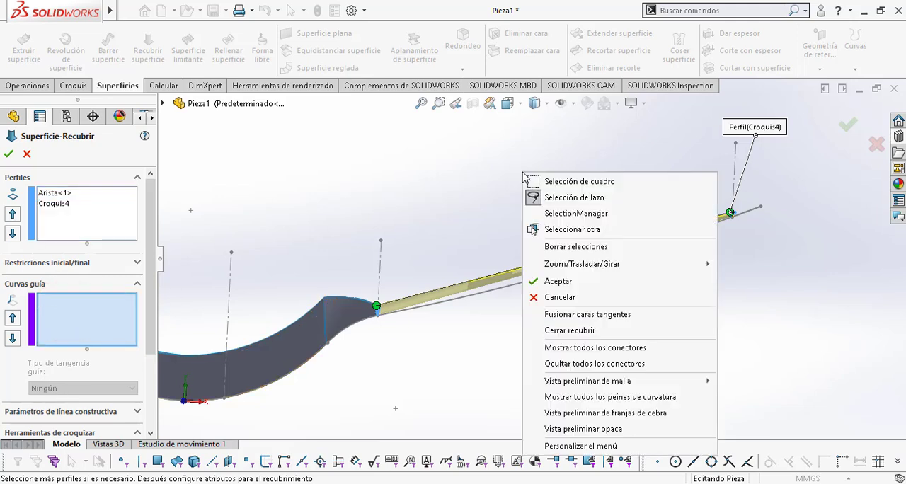
pyautogui.click(551, 212)
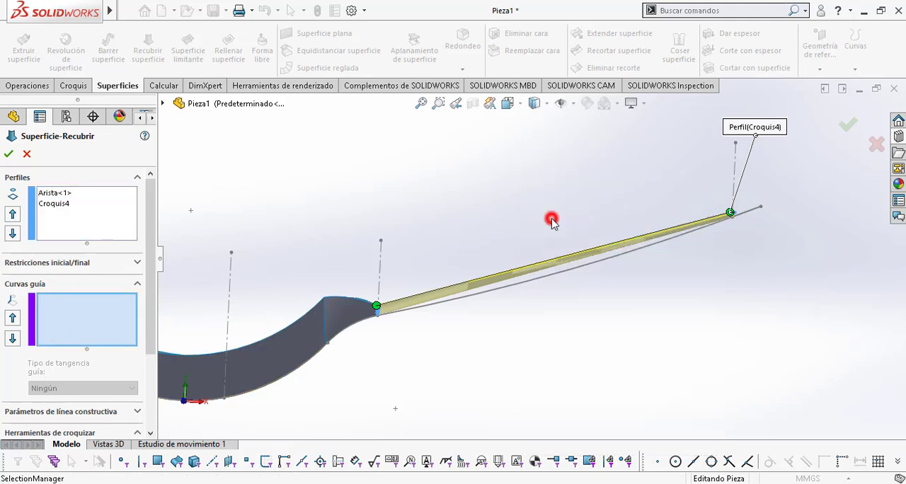
pyautogui.click(557, 275)
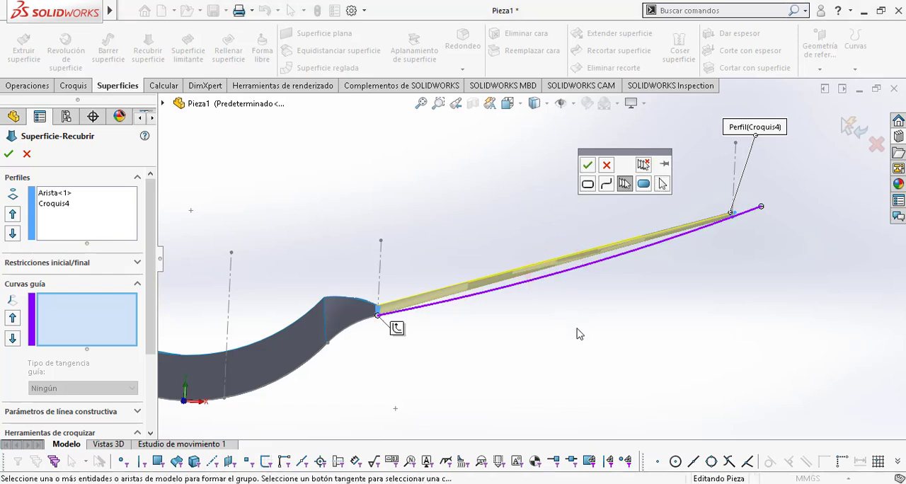
pyautogui.click(587, 167)
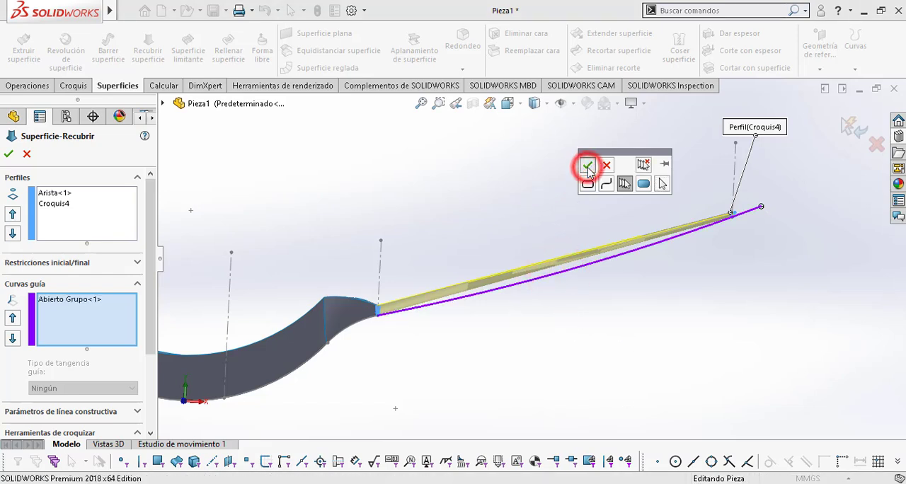
pyautogui.moveTo(621, 341); pyautogui.dragTo(622, 367, button='middle')
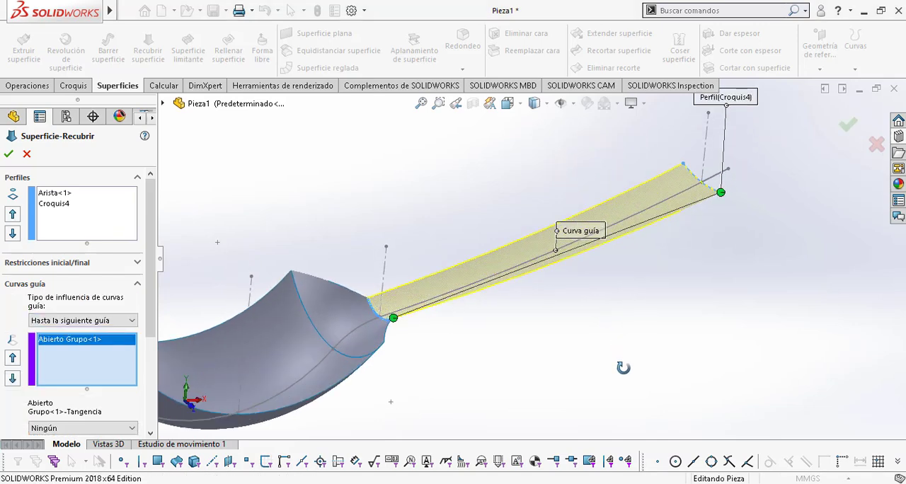
pyautogui.scroll(-2, 705, 167)
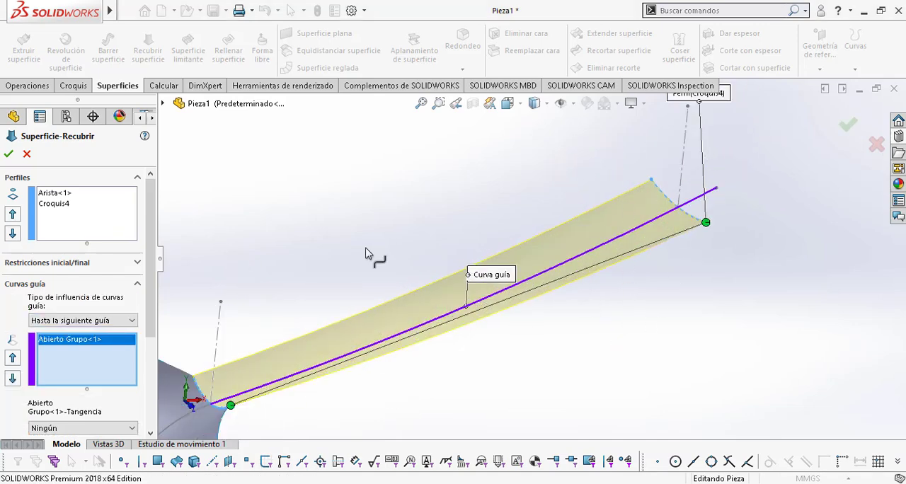
pyautogui.click(8, 156)
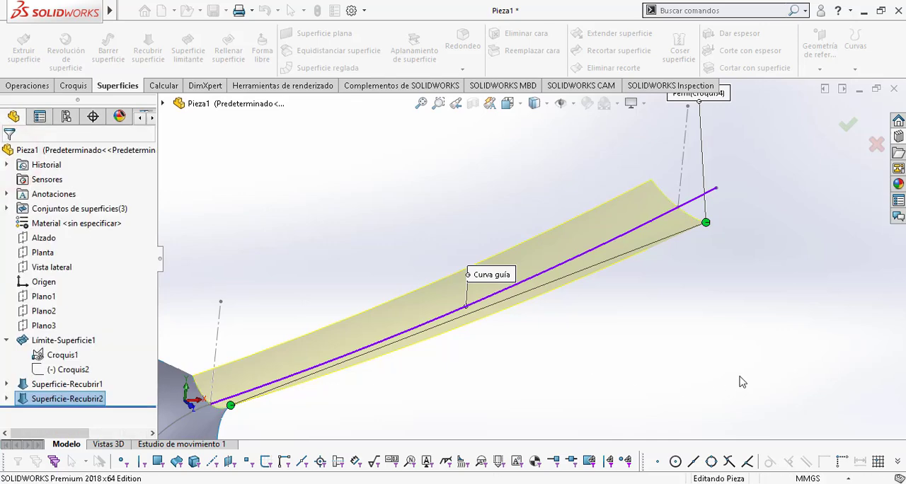
# Step: Start a boundary surface at the handle's free end with the handle surface's end edge as the Direction 1 curve
pyautogui.click(760, 337)
pyautogui.moveTo(760, 338); pyautogui.dragTo(677, 335, button='middle')
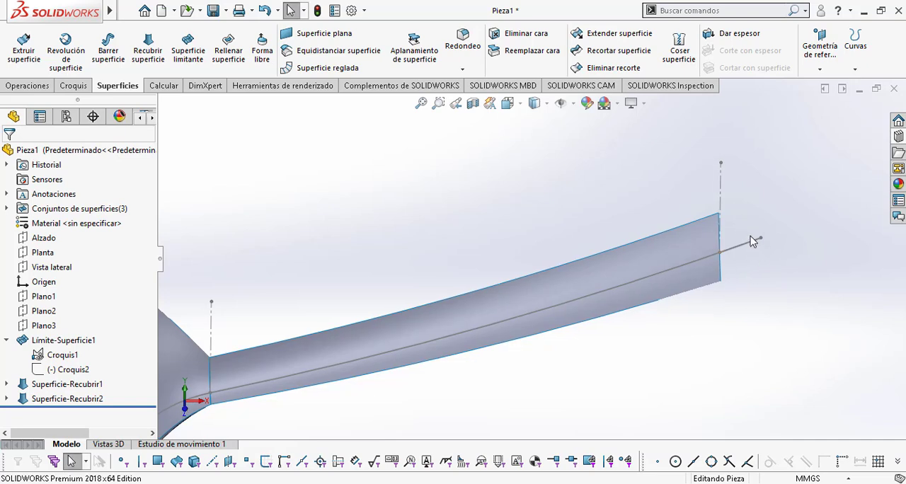
pyautogui.moveTo(737, 268); pyautogui.dragTo(734, 228, button='middle')
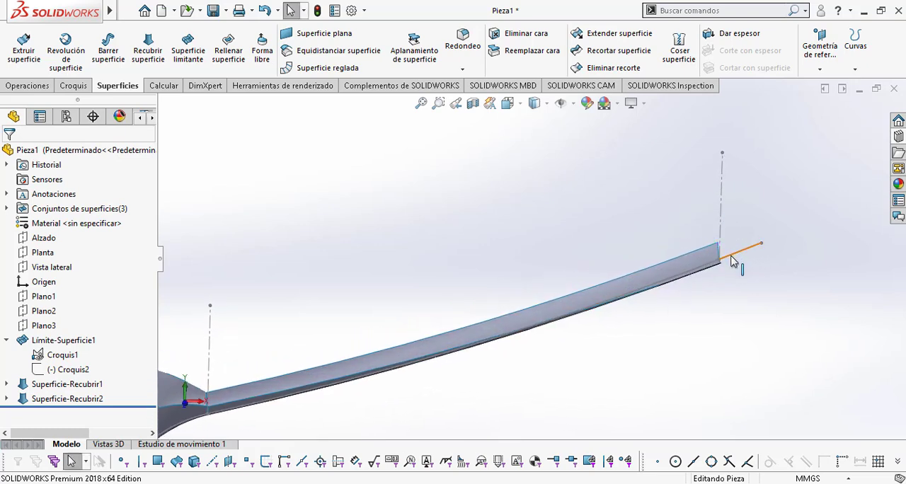
pyautogui.click(321, 227)
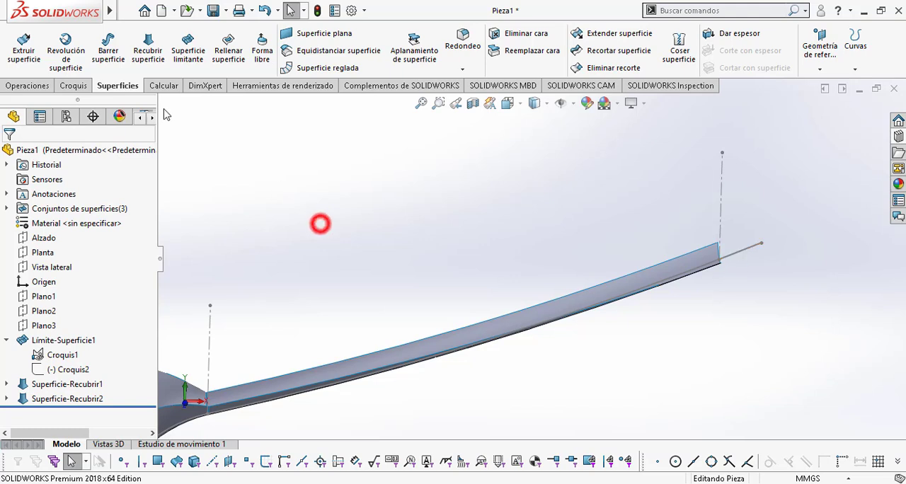
pyautogui.click(189, 61)
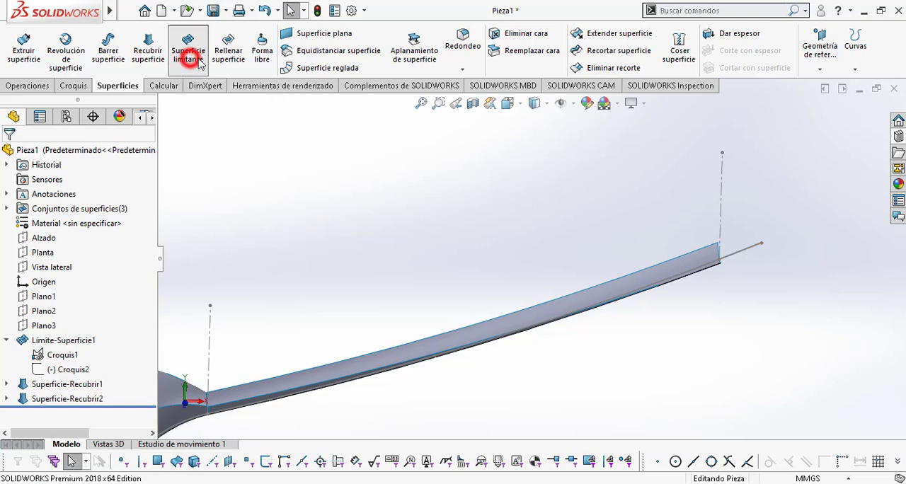
pyautogui.moveTo(631, 307); pyautogui.dragTo(638, 331, button='middle')
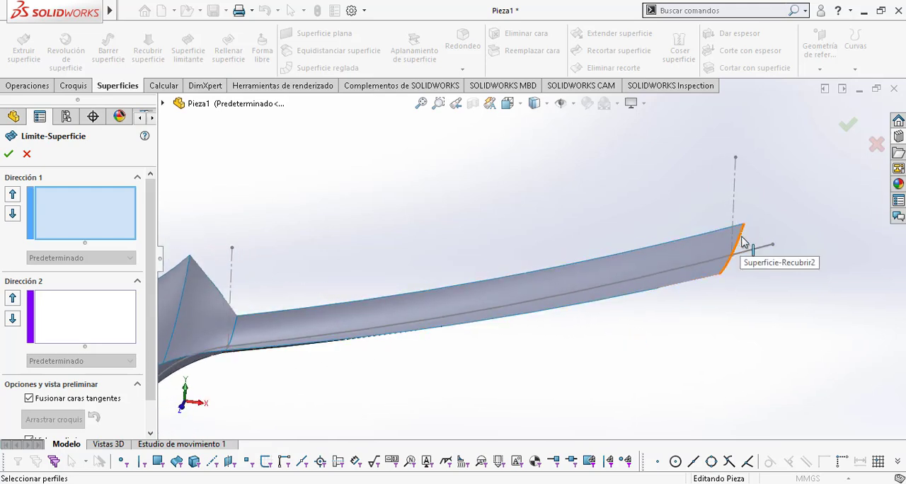
pyautogui.click(722, 268)
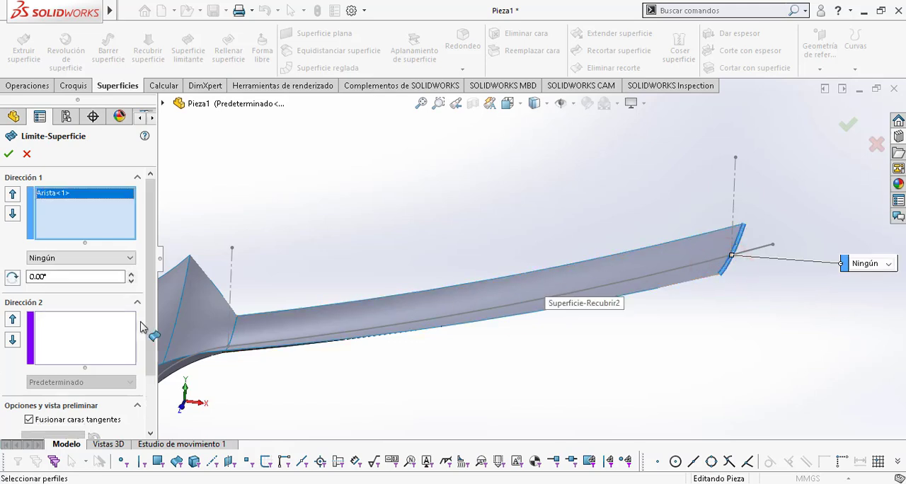
# Step: Add the short Croquis1 segment beyond the handle end as an open-group Direction 2 curve with SelectionManager and create the boundary surface
pyautogui.click(82, 334)
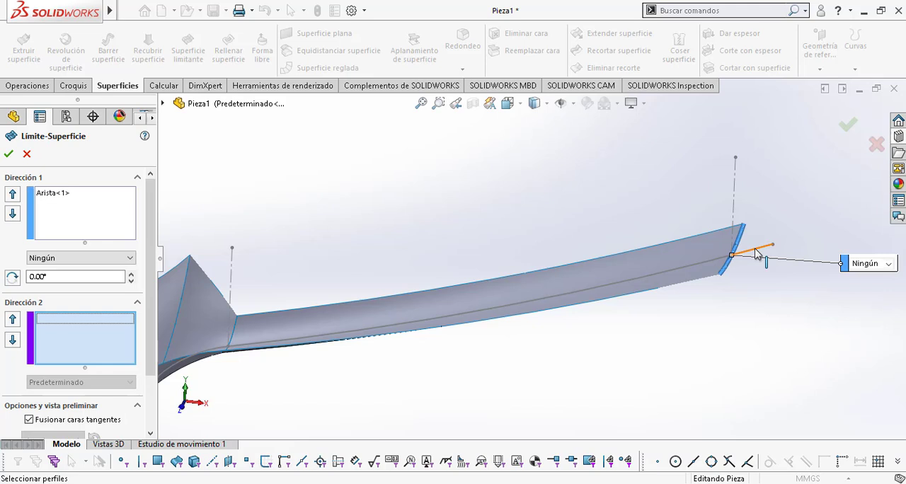
pyautogui.moveTo(756, 255)
pyautogui.mouseDown(button='middle')
pyautogui.moveTo(800, 259)
pyautogui.moveTo(796, 269)
pyautogui.moveTo(739, 260)
pyautogui.mouseUp(button='middle')
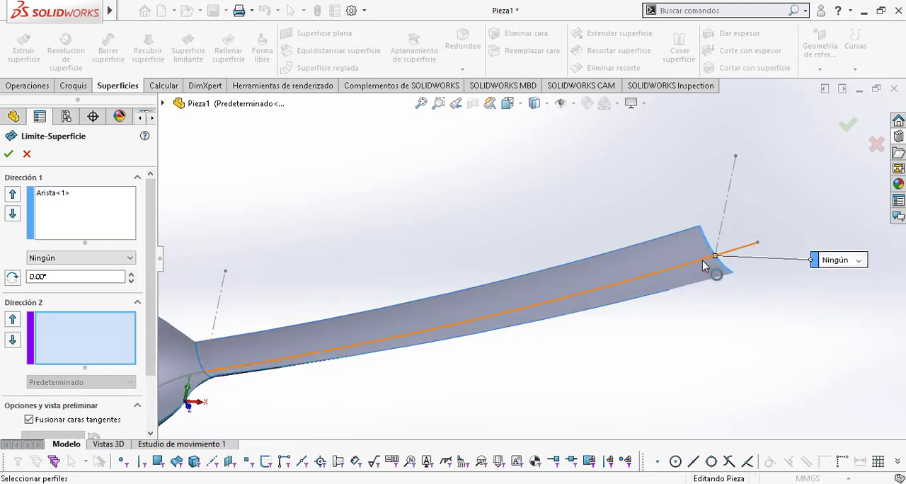
pyautogui.rightClick(623, 167)
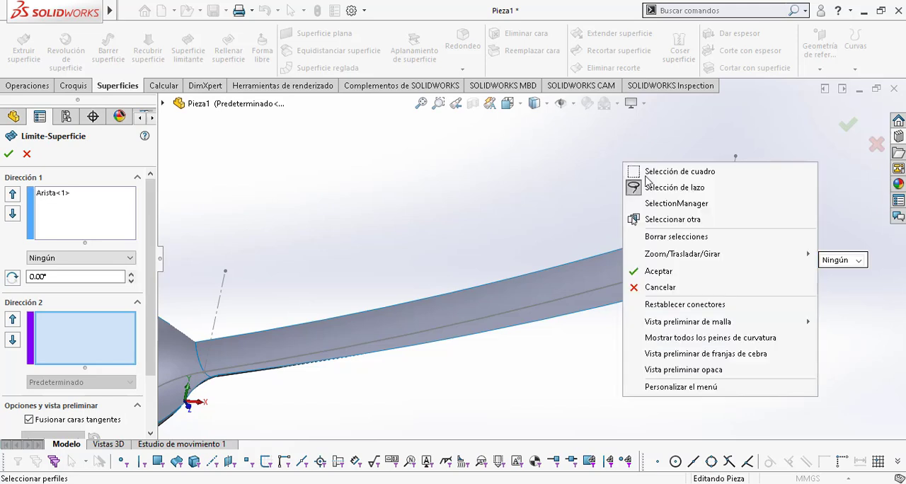
pyautogui.click(673, 203)
pyautogui.click(752, 248)
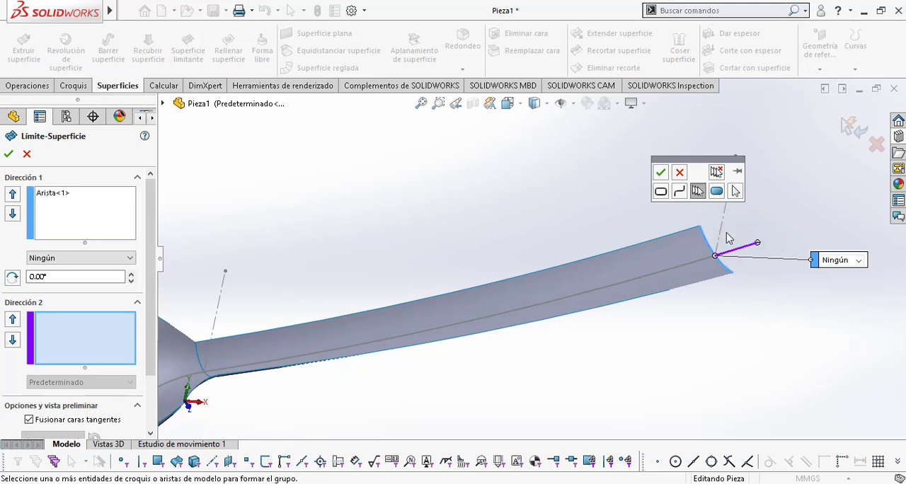
pyautogui.click(661, 173)
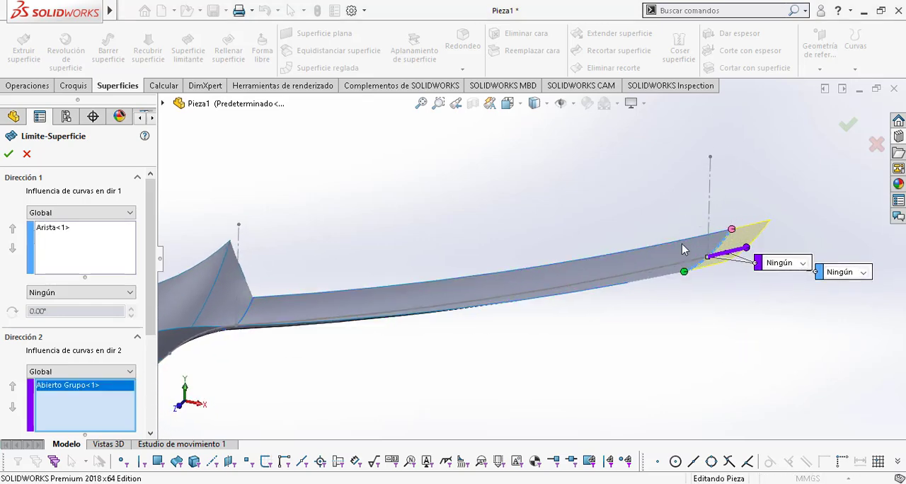
pyautogui.moveTo(646, 310); pyautogui.dragTo(558, 289, button='middle')
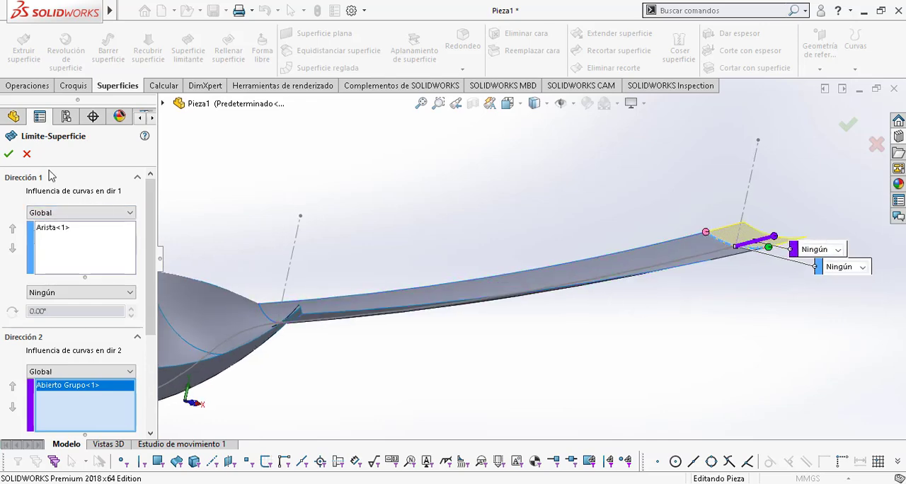
pyautogui.click(7, 154)
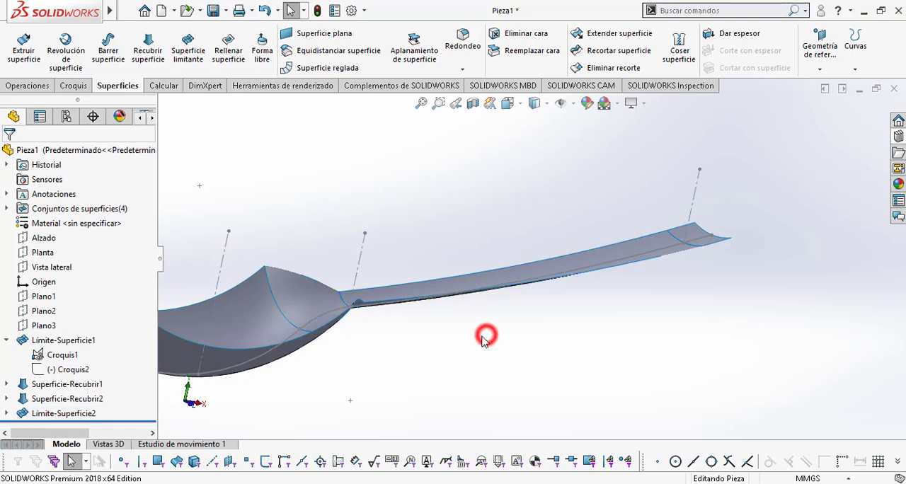
# Step: Hide the side-profile sketch Croquis1 so that only the spoon surfaces are displayed
pyautogui.moveTo(483, 334); pyautogui.dragTo(470, 348, button='middle')
pyautogui.moveTo(624, 327)
pyautogui.mouseDown(button='middle')
pyautogui.moveTo(631, 324)
pyautogui.moveTo(613, 326)
pyautogui.mouseUp(button='middle')
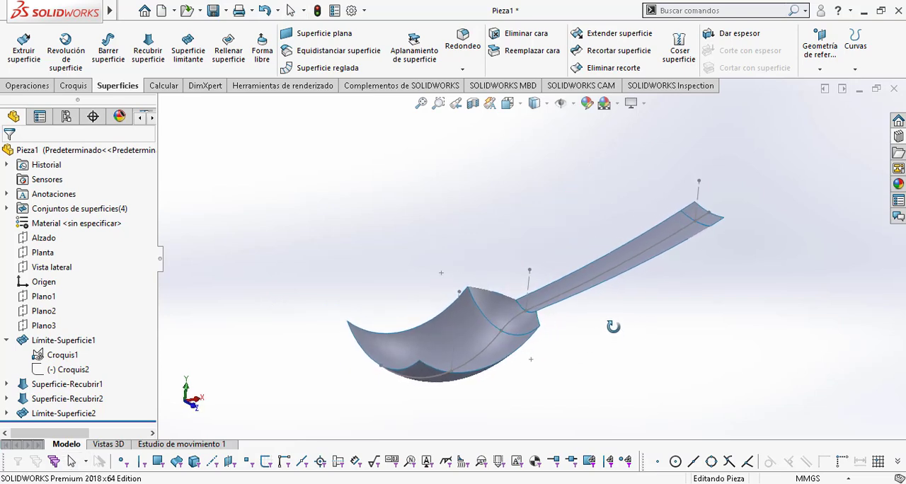
pyautogui.rightClick(68, 361)
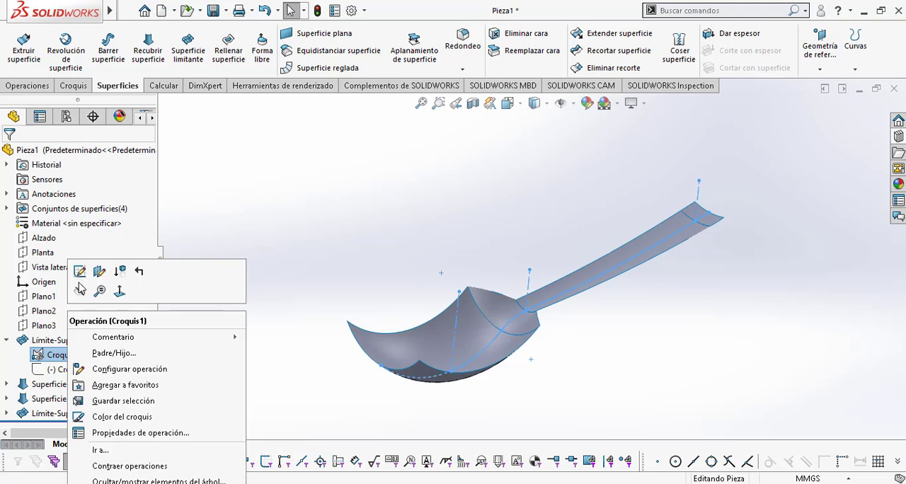
pyautogui.click(80, 291)
pyautogui.moveTo(633, 339); pyautogui.dragTo(661, 374, button='middle')
pyautogui.moveTo(685, 313); pyautogui.dragTo(706, 386, button='middle')
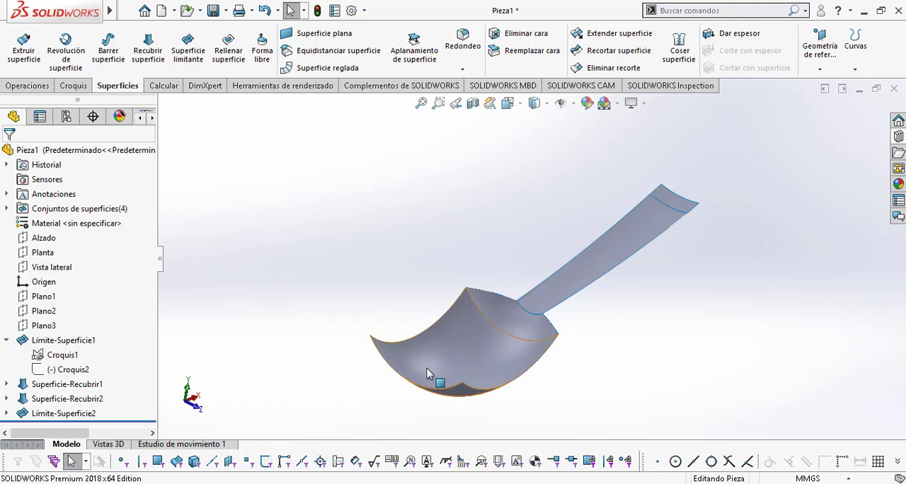
pyautogui.moveTo(534, 349); pyautogui.dragTo(522, 320, button='middle')
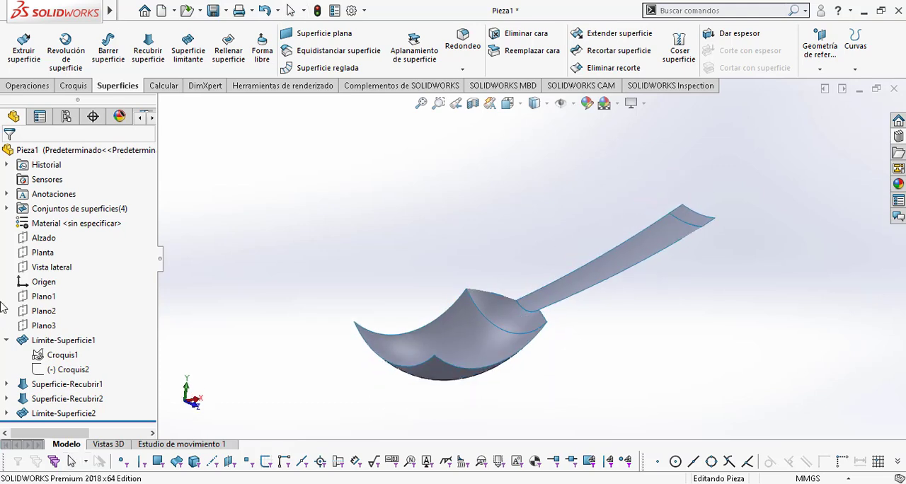
# Step: Create a reference plane parallel to Planta, offset 50 mm upward above the spoon
pyautogui.click(45, 255)
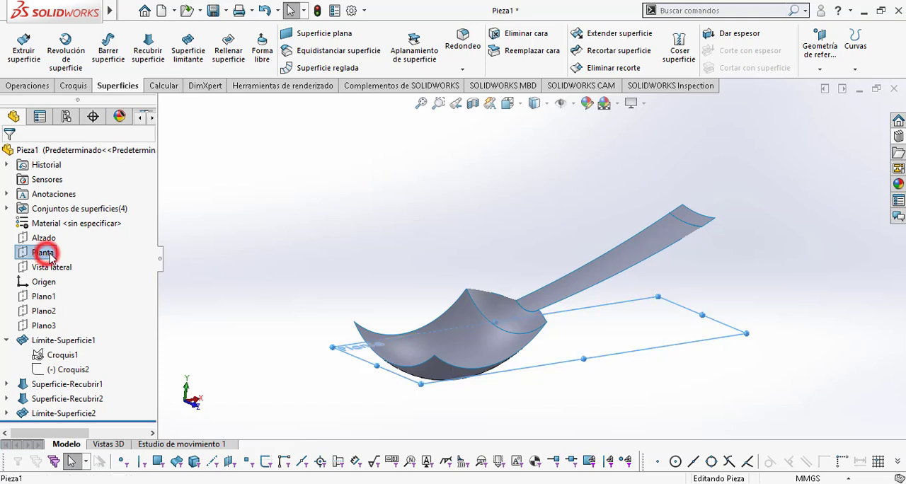
pyautogui.moveTo(465, 338); pyautogui.dragTo(456, 321, button='middle')
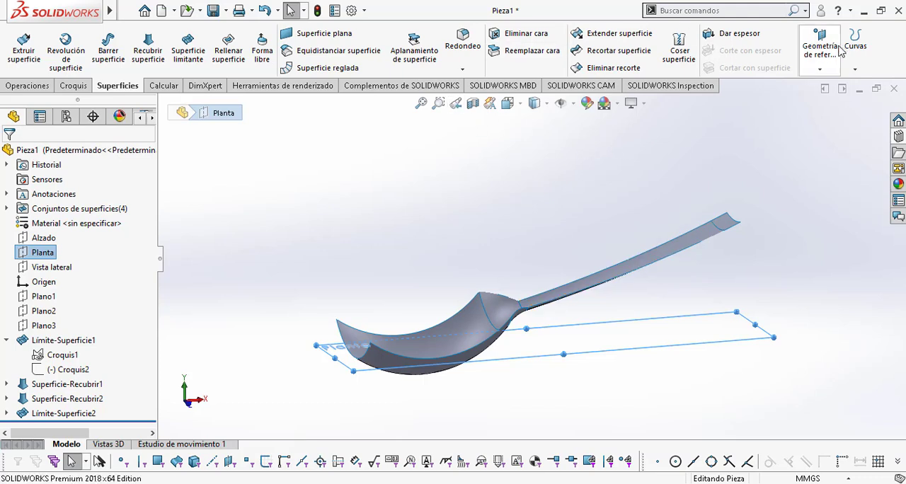
pyautogui.click(815, 49)
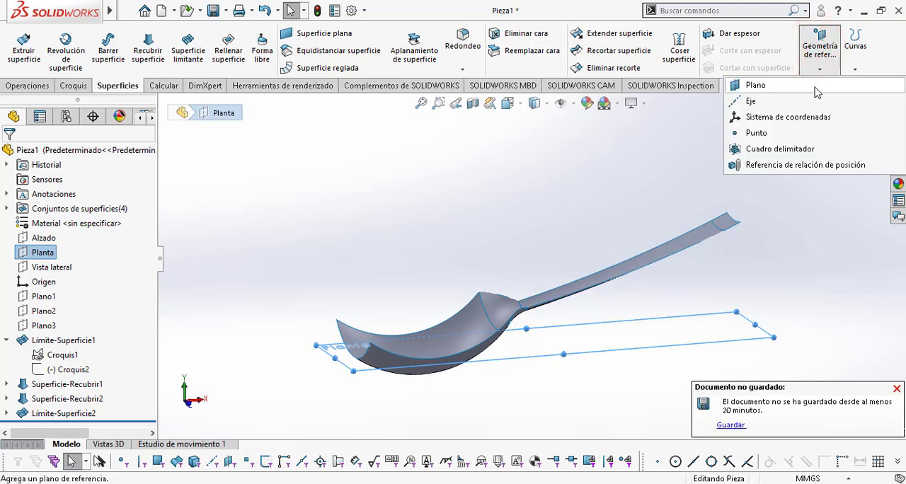
pyautogui.click(815, 86)
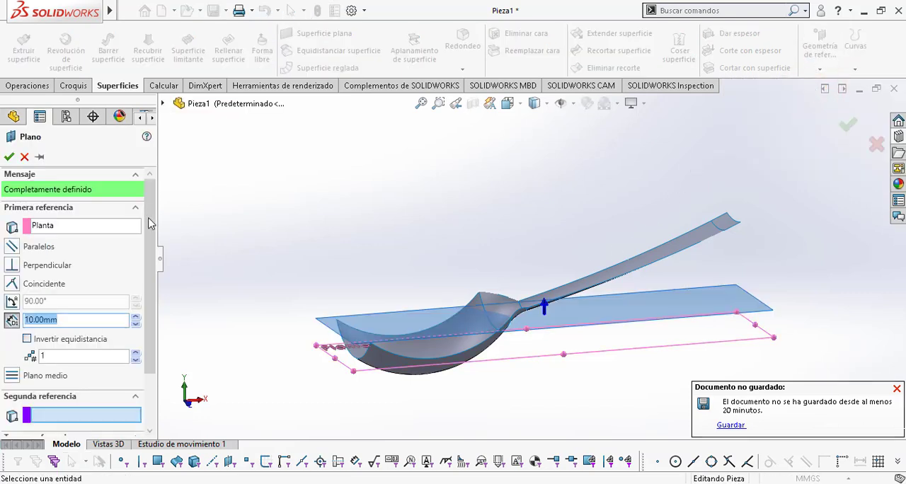
pyautogui.write('50')
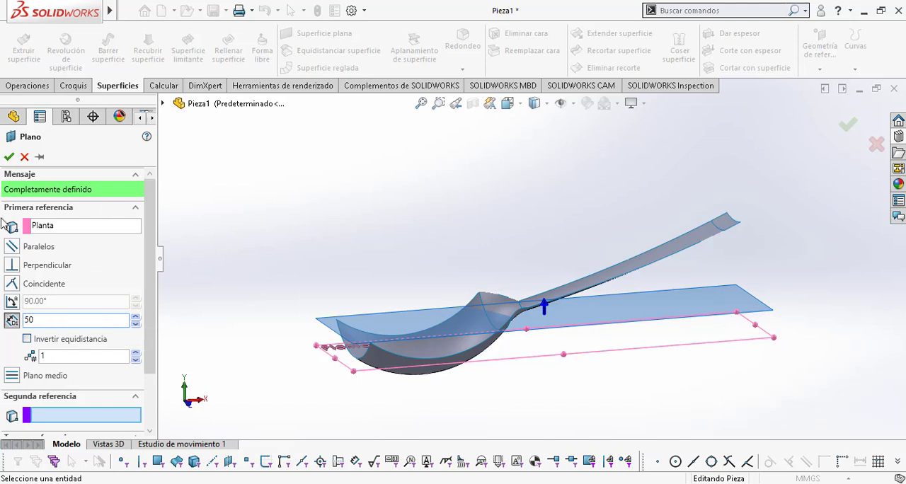
pyautogui.click(12, 157)
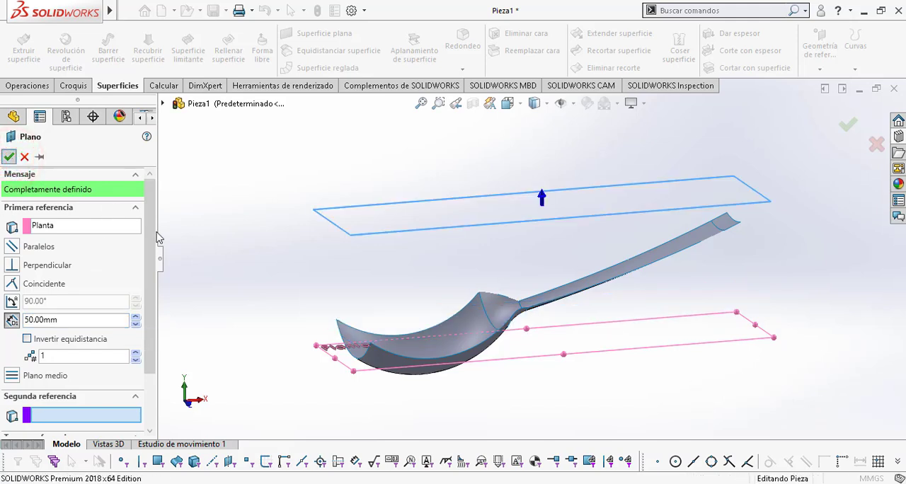
# Step: Start a sketch on Plano4 and orient the model to the Superior view with the bowl's tip facing left
pyautogui.moveTo(552, 258); pyautogui.dragTo(605, 300, button='middle')
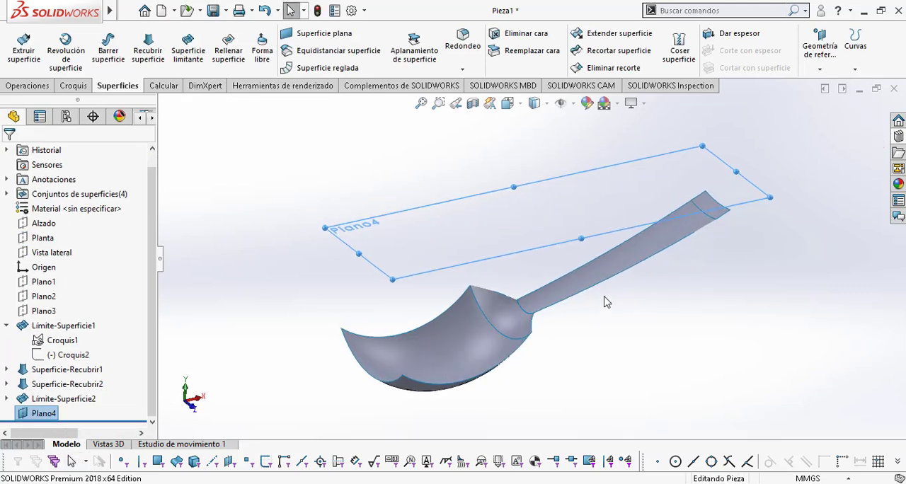
pyautogui.click(491, 193)
pyautogui.click(66, 84)
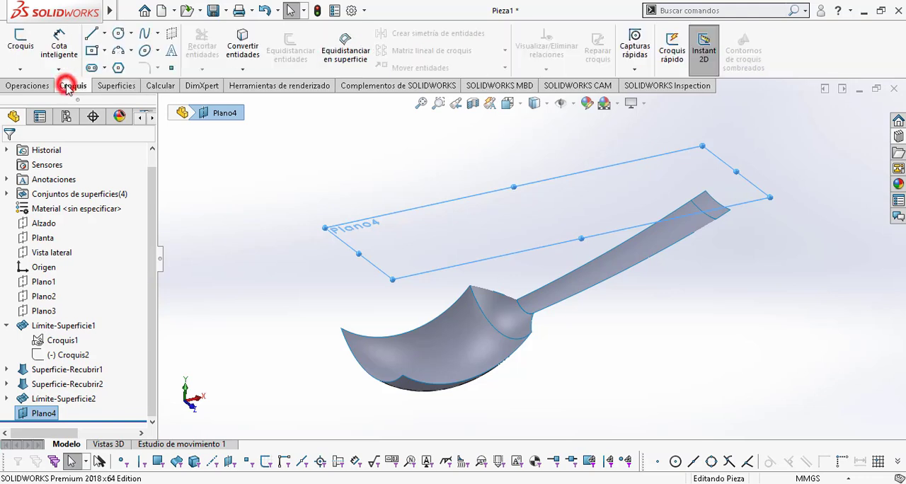
pyautogui.click(17, 39)
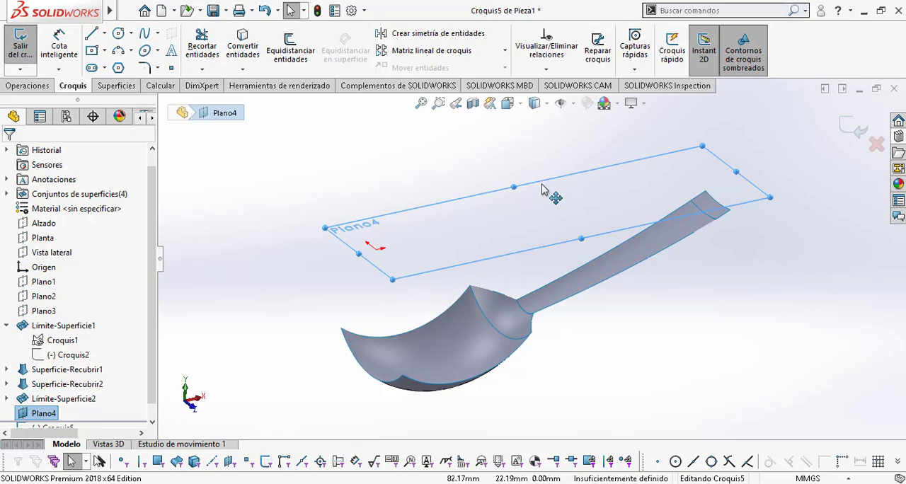
pyautogui.press('space')
pyautogui.click(433, 230)
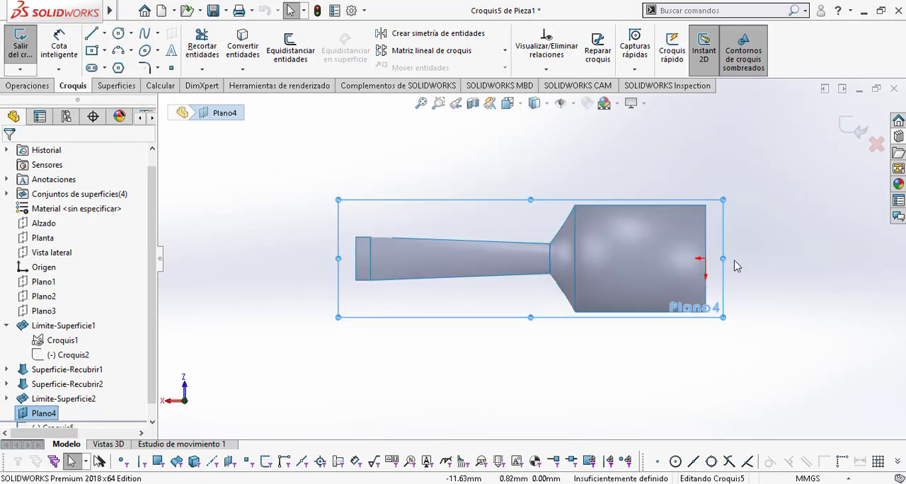
pyautogui.press('space')
pyautogui.moveTo(622, 217); pyautogui.dragTo(425, 248, button='middle')
pyautogui.press('space')
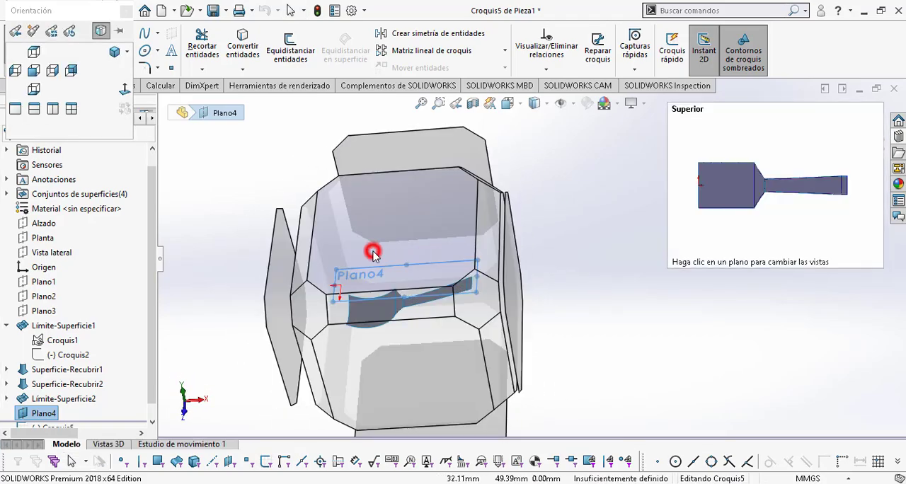
pyautogui.click(373, 254)
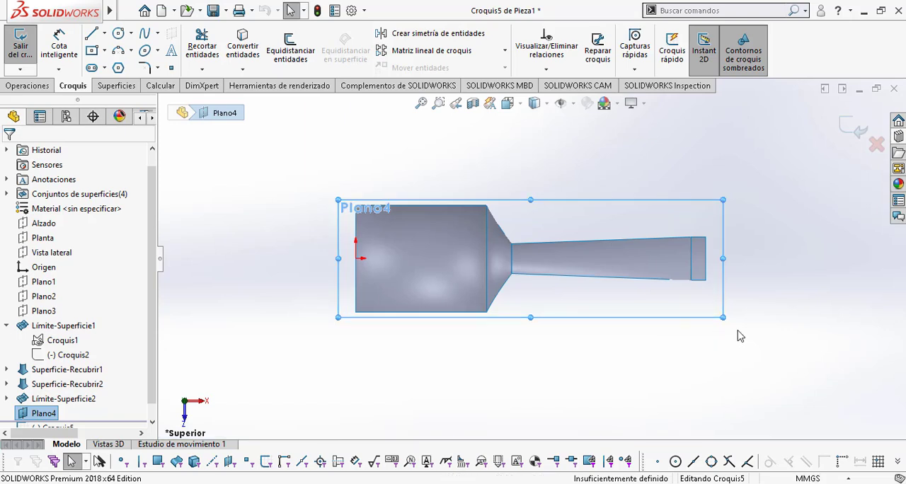
pyautogui.scroll(-4, 745, 322)
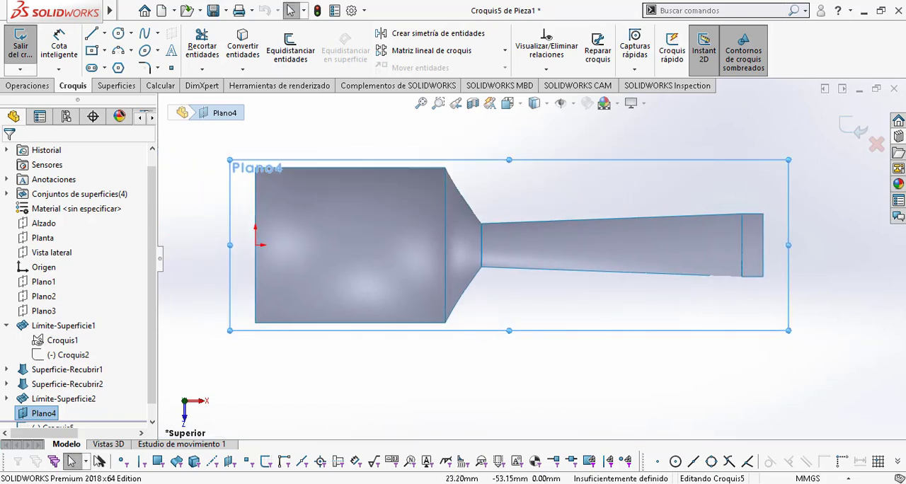
# Step: Check the top-view outline in Plano cuchara.pdf, then sketch a centre-point arc of about 10.8 mm radius at the bowl's tip, centred about 12.5 mm from the origin
pyautogui.hotkey('alt', 'Tab')
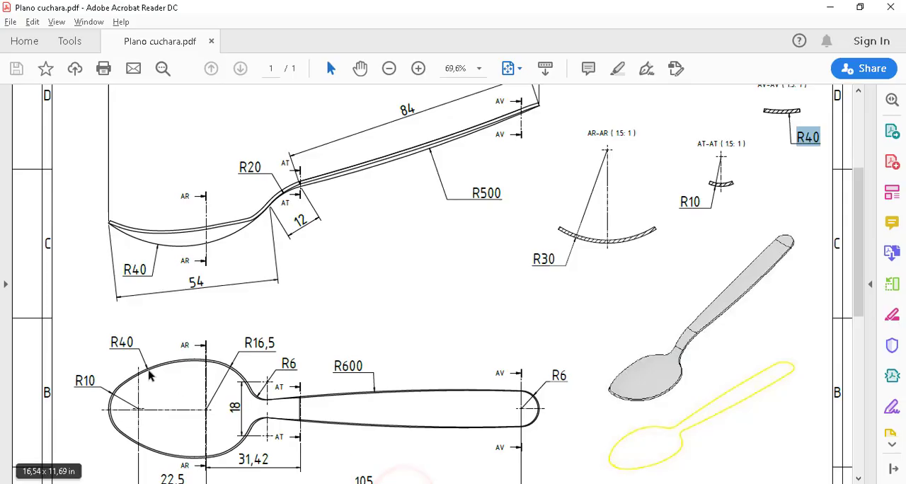
pyautogui.scroll(-2, 101, 414)
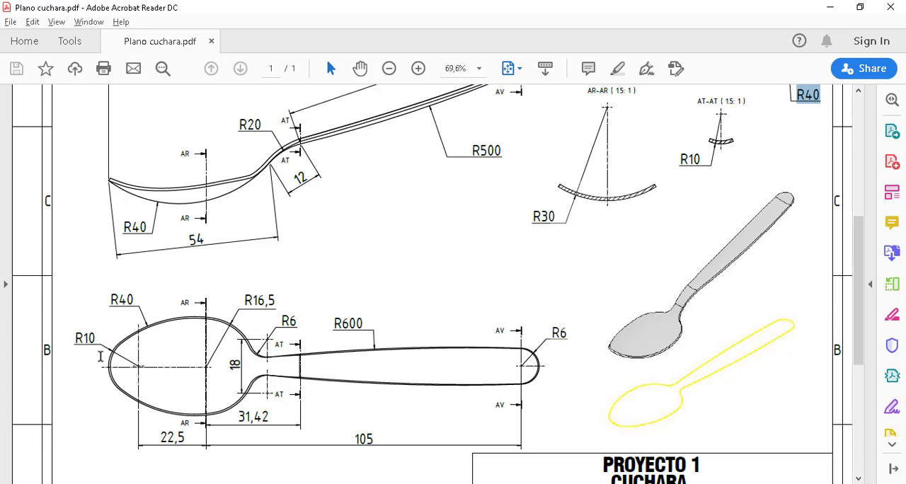
pyautogui.hotkey('alt', 'Tab')
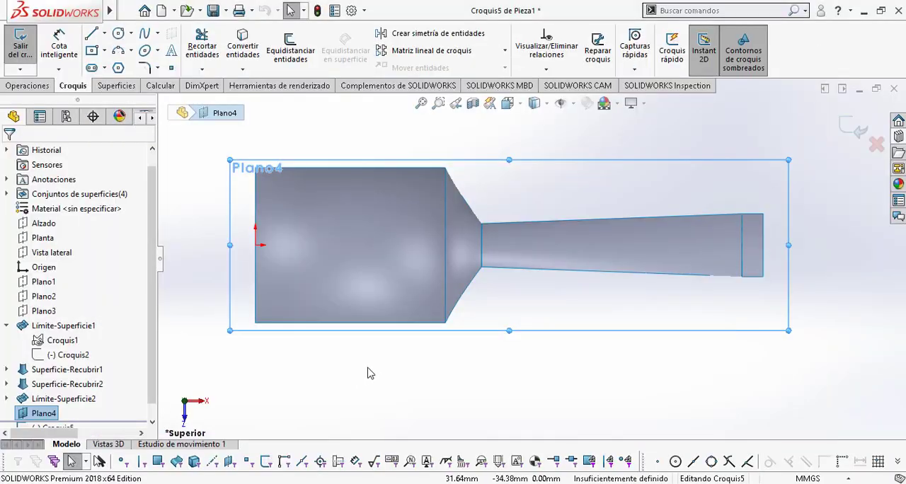
pyautogui.click(130, 52)
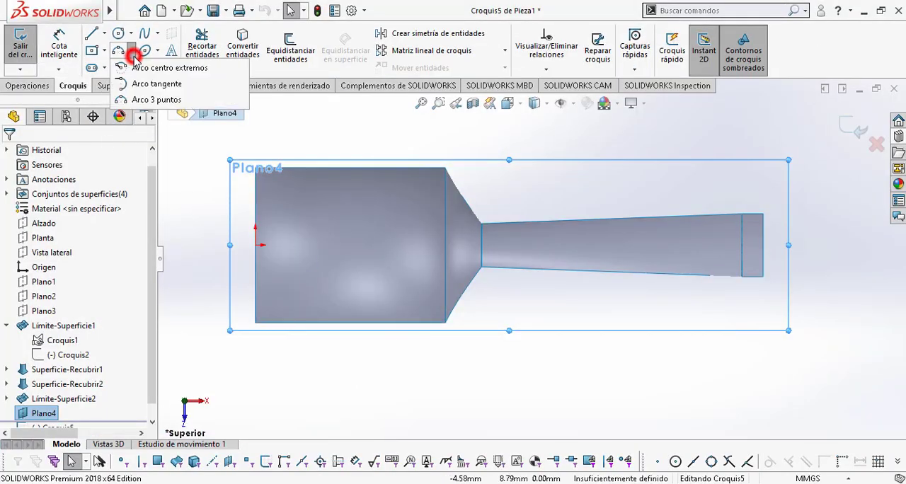
pyautogui.click(150, 68)
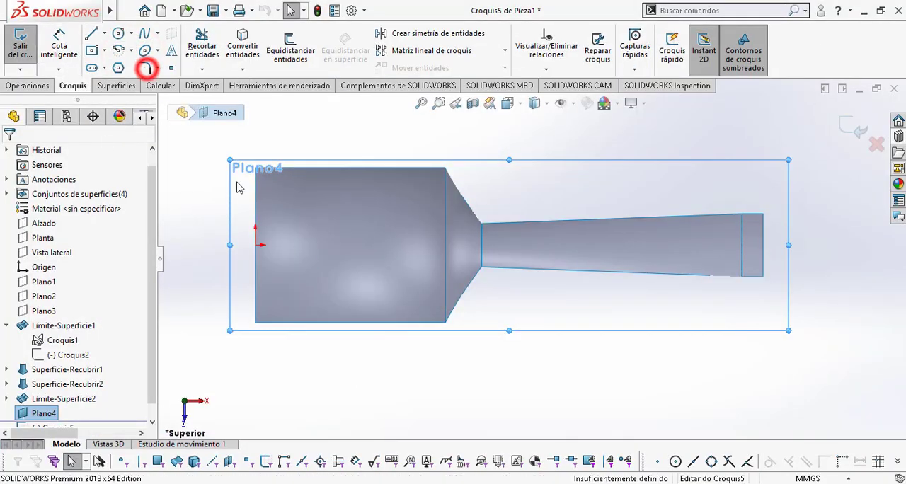
pyautogui.click(299, 245)
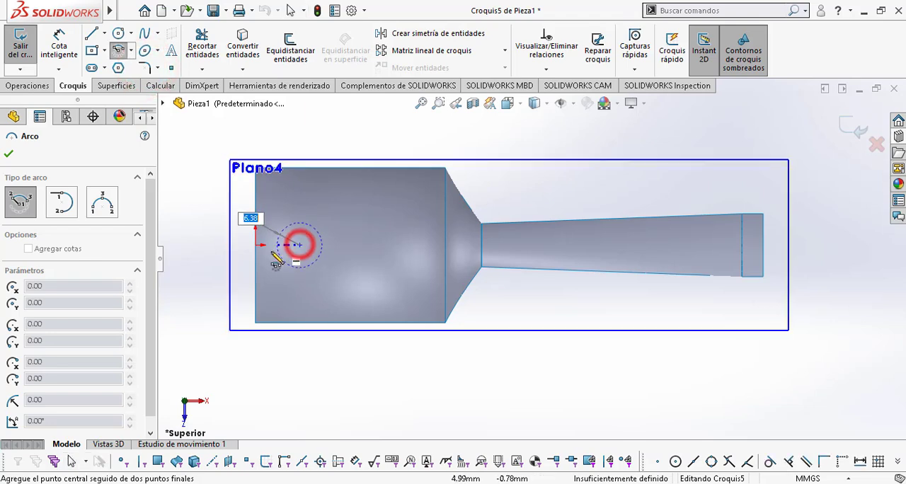
pyautogui.click(274, 273)
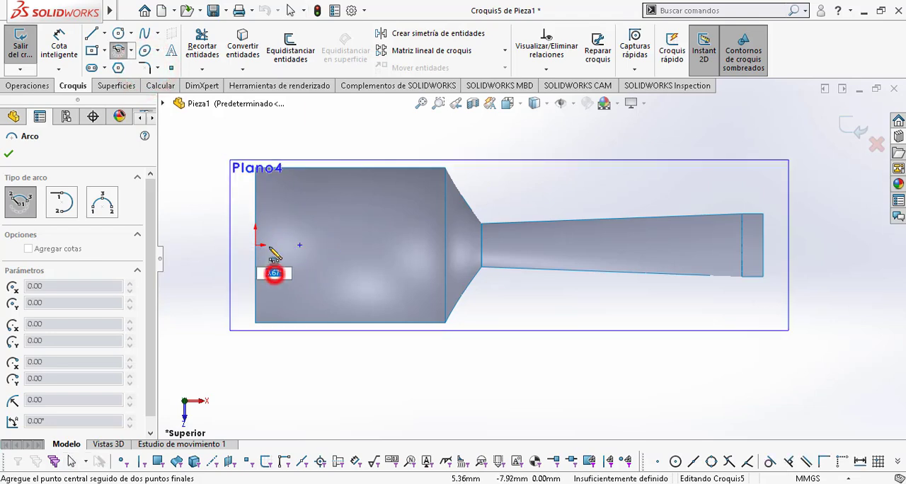
pyautogui.click(283, 211)
pyautogui.press('Escape')
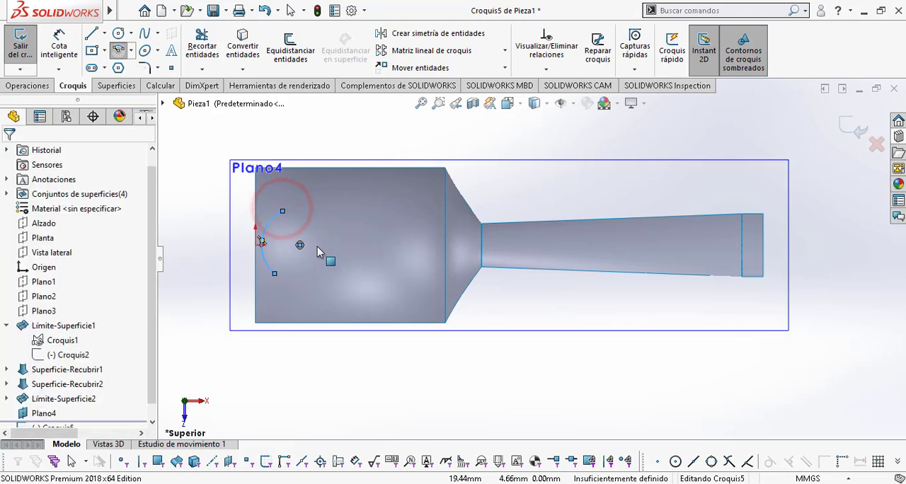
# Step: Dimension the arc at the bowl's tip with a radius of 10 mm
pyautogui.scroll(-2, 299, 259)
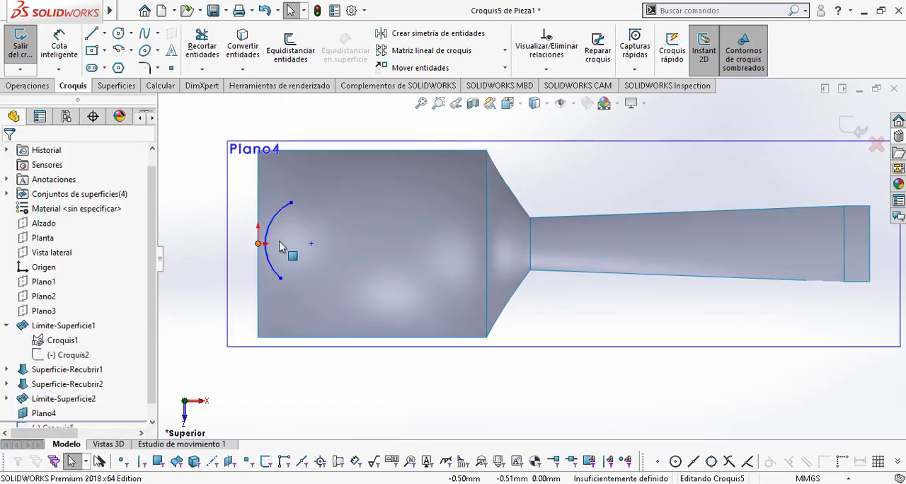
pyautogui.click(61, 44)
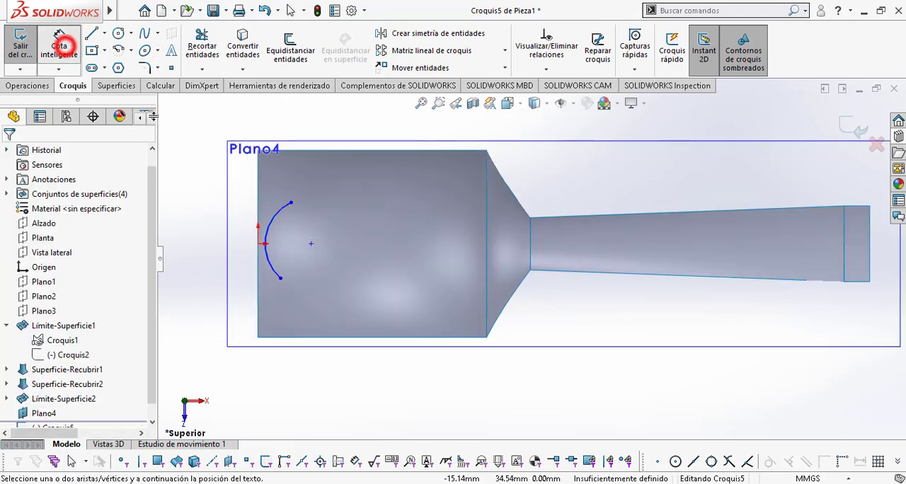
pyautogui.click(278, 214)
pyautogui.click(213, 172)
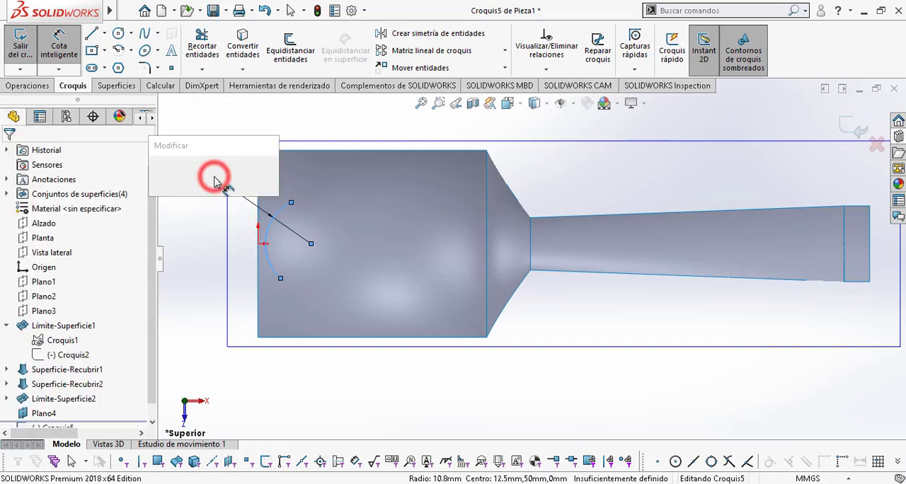
pyautogui.write('10')
pyautogui.press('Return')
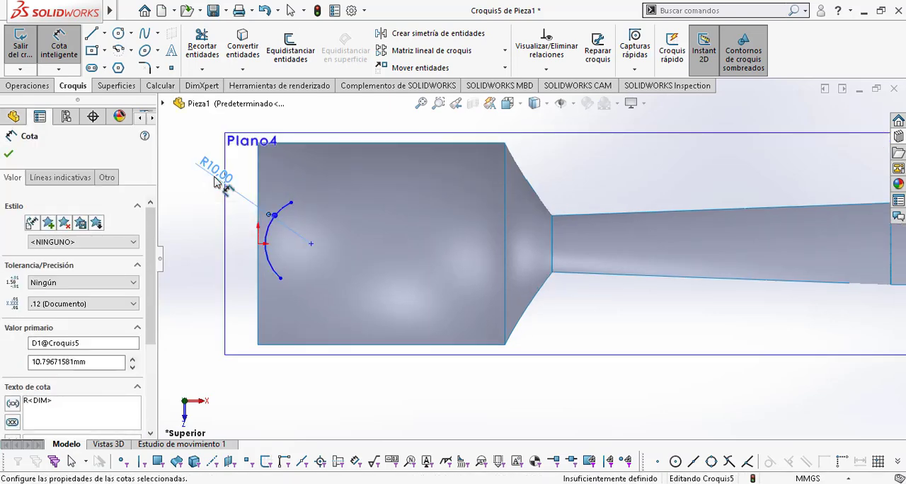
pyautogui.press('Escape')
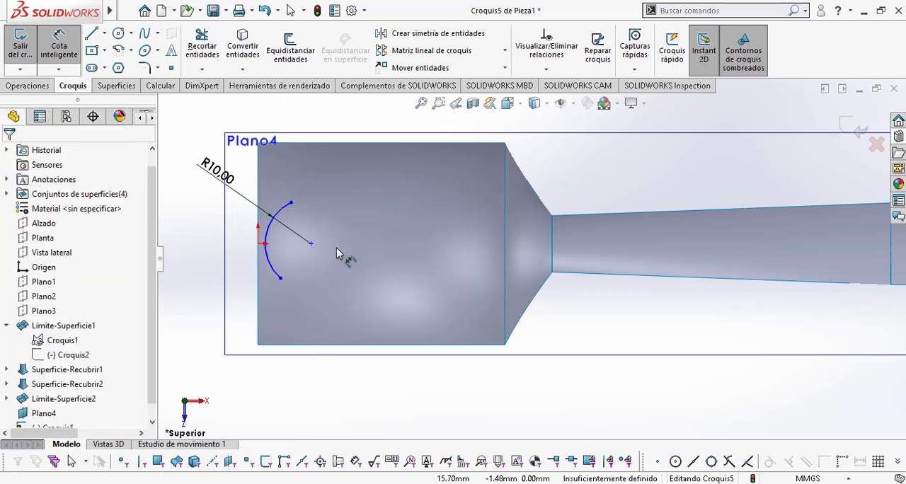
# Step: Add a Horizontal relation between the centre of the 10 mm arc and the origin
pyautogui.scroll(-1, 323, 252)
pyautogui.click(315, 244)
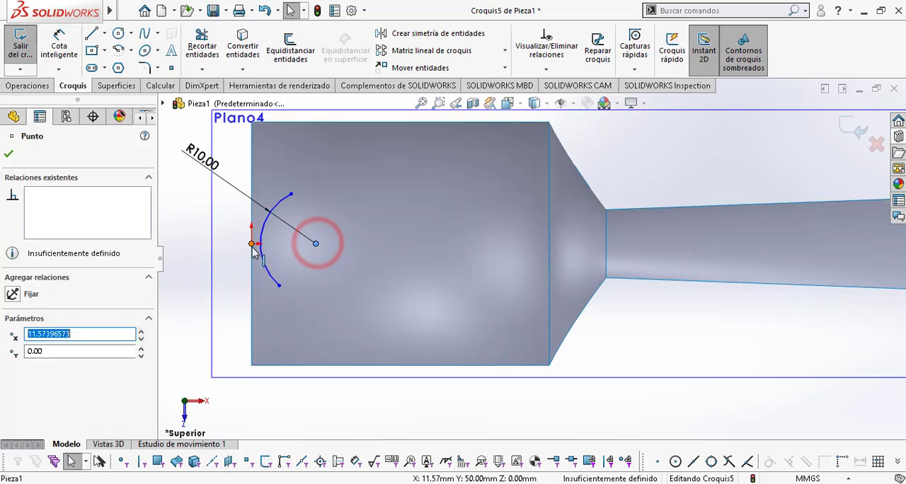
pyautogui.keyDown('ctrl'); pyautogui.click(251, 243); pyautogui.keyUp('ctrl')
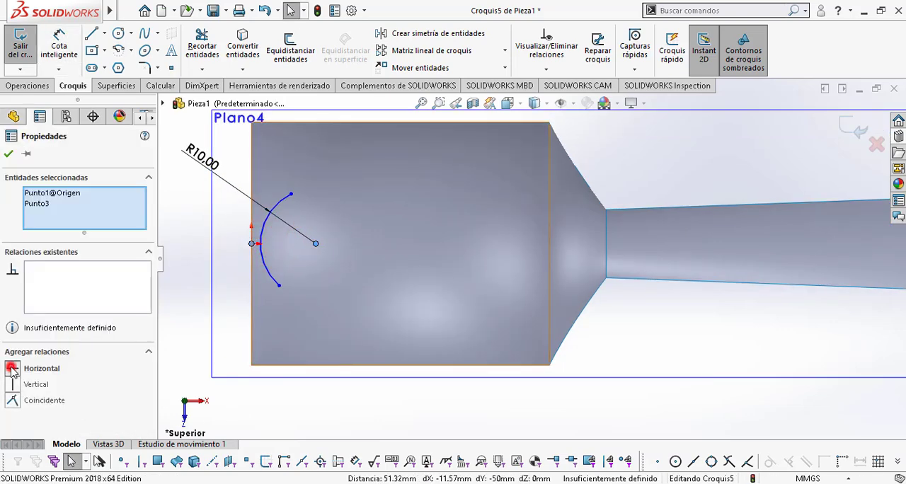
pyautogui.click(12, 369)
pyautogui.click(202, 322)
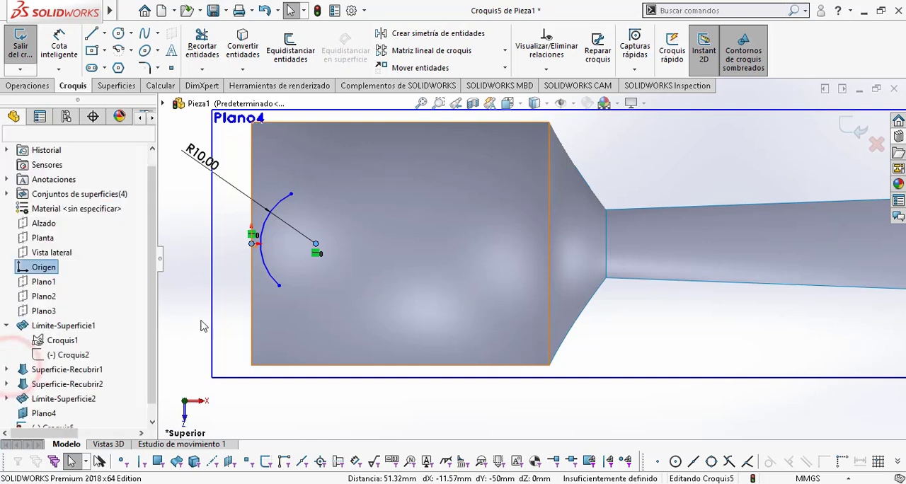
# Step: Make the 10 mm arc tangent to the bowl surface's straight end edge and shorten the arc slightly at its upper endpoint
pyautogui.click(254, 226)
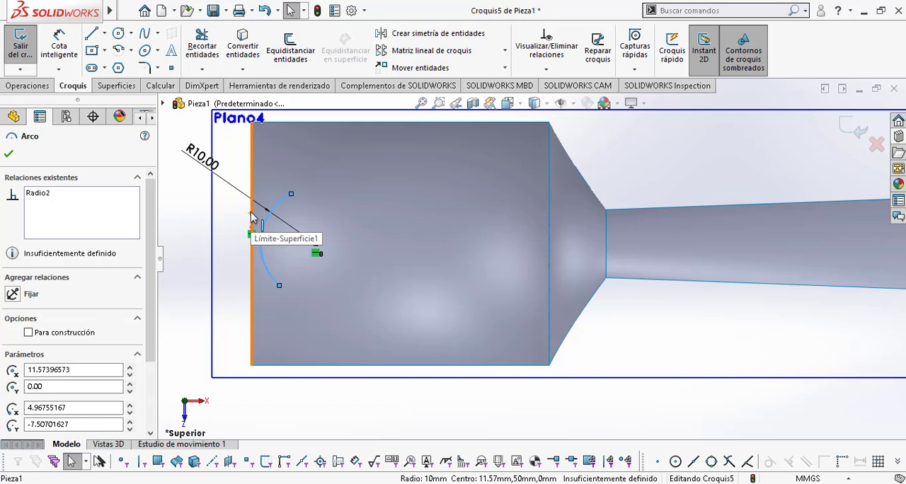
pyautogui.keyDown('ctrl'); pyautogui.click(251, 213); pyautogui.keyUp('ctrl')
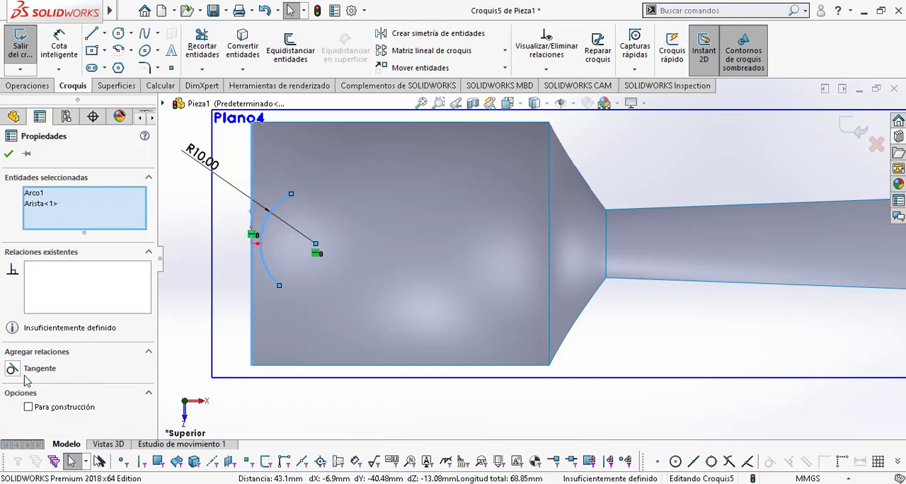
pyautogui.click(12, 368)
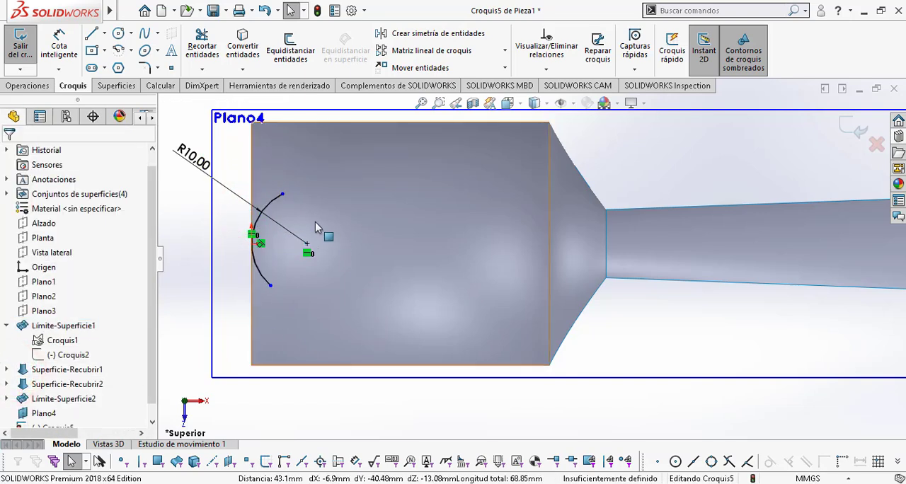
pyautogui.click(282, 194)
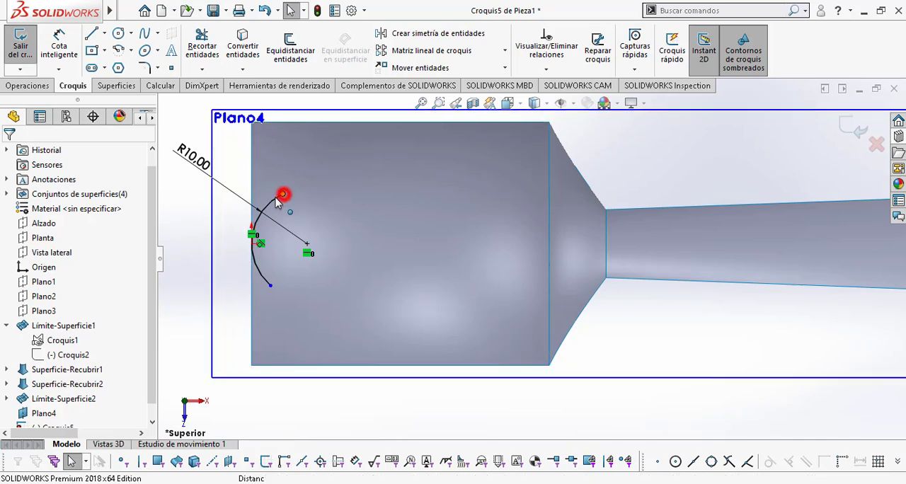
pyautogui.moveTo(265, 209); pyautogui.dragTo(273, 204)
# Step: Check the outline in Plano cuchara.pdf, then continue the tip arc's upper end with two tangent arcs of about 40.6 mm and 14.2 mm radius
pyautogui.hotkey('alt', 'Tab')
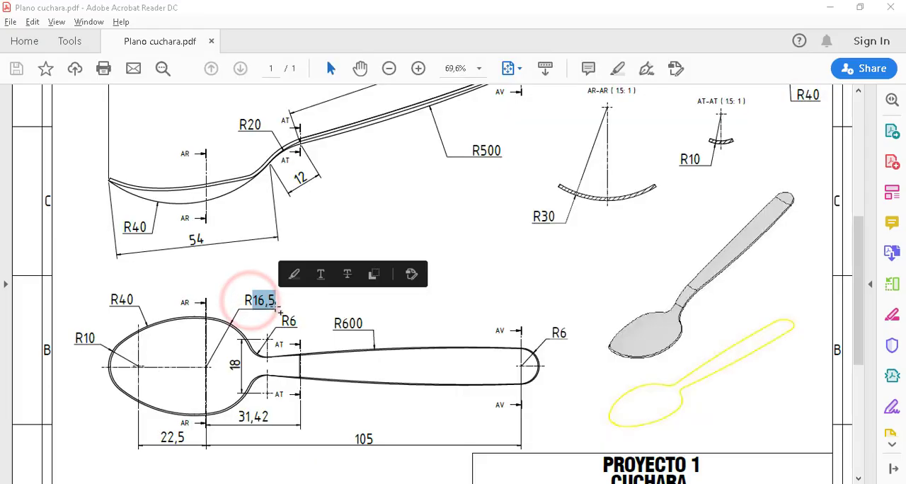
pyautogui.hotkey('alt', 'Tab')
pyautogui.click(132, 51)
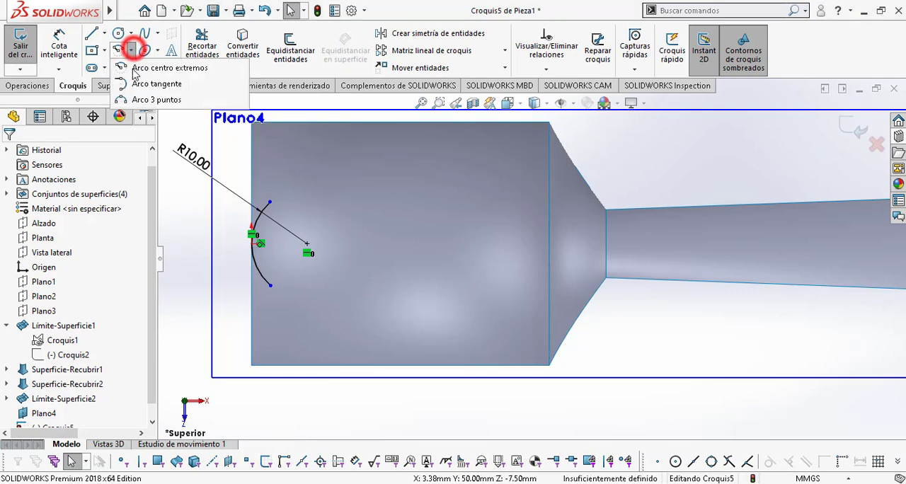
pyautogui.click(159, 84)
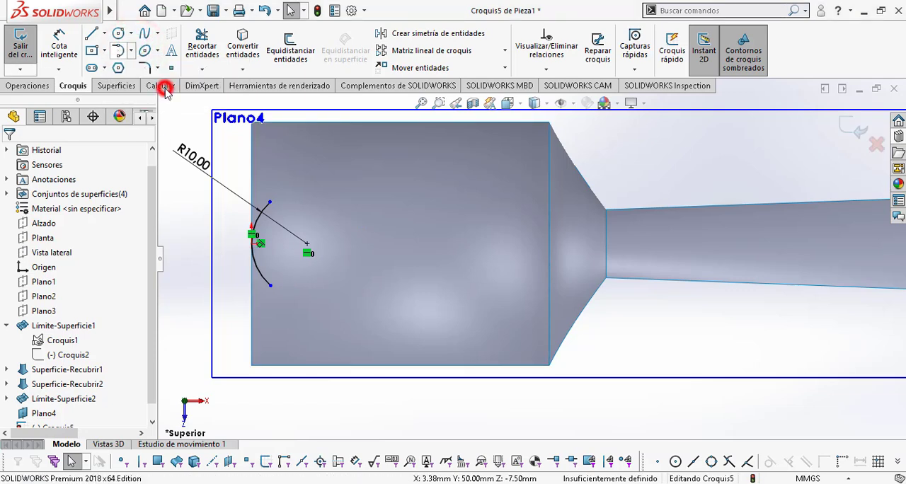
pyautogui.click(269, 203)
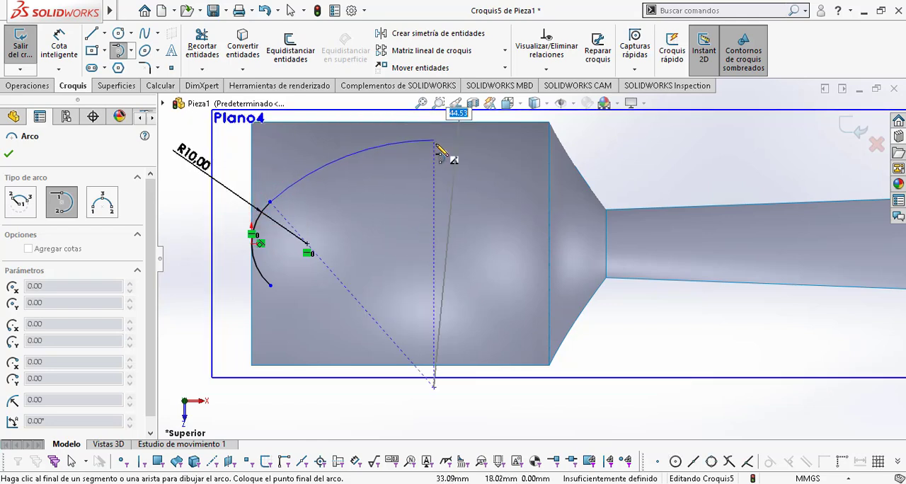
pyautogui.click(434, 146)
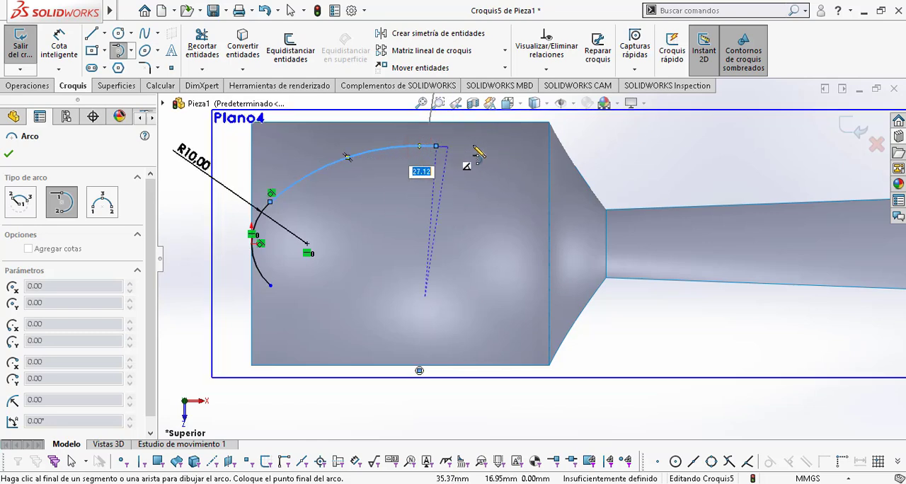
pyautogui.click(508, 209)
pyautogui.press('Escape')
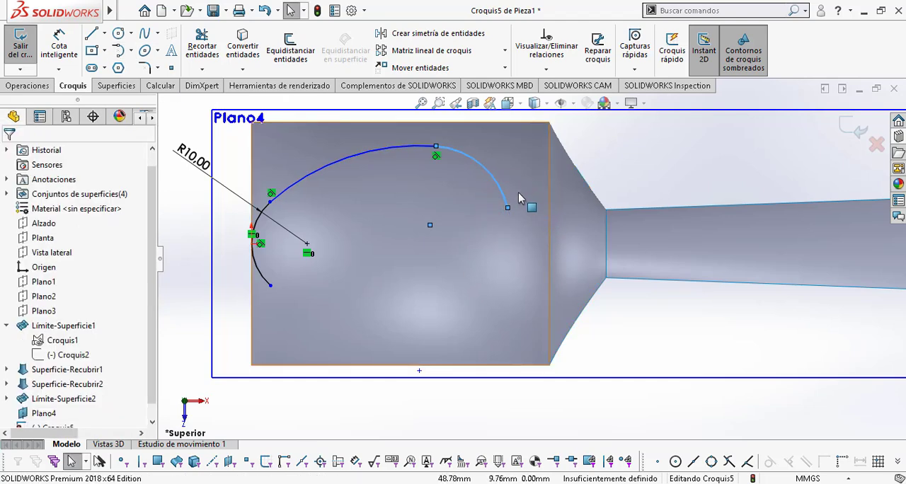
# Step: Dimension the long upper bowl arc with the 40 mm radius given in Plano cuchara.pdf
pyautogui.click(65, 39)
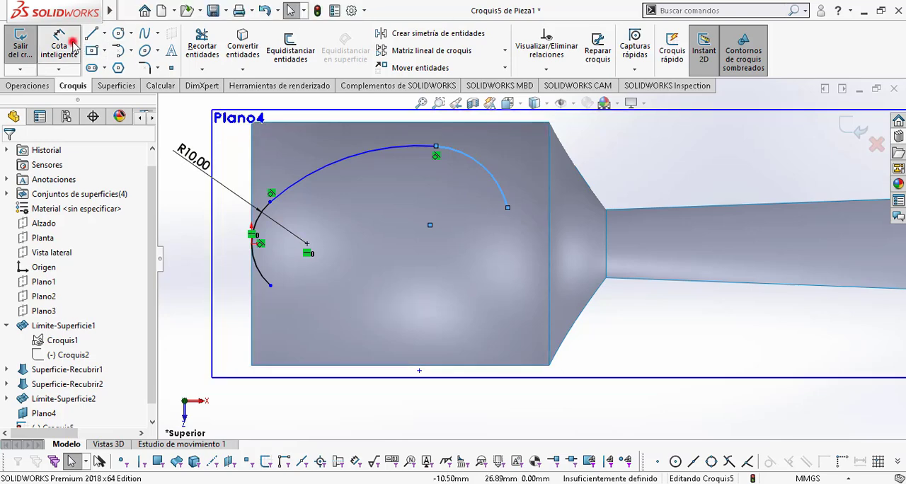
pyautogui.click(324, 170)
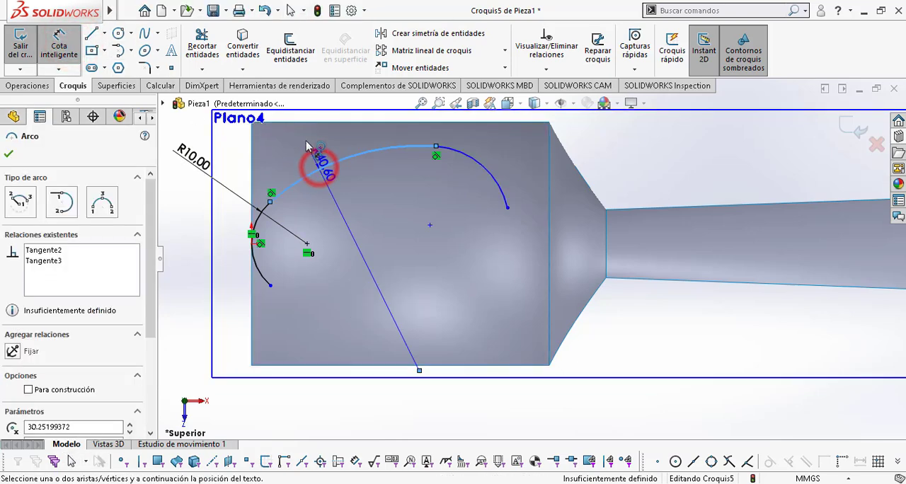
pyautogui.hotkey('alt', 'Tab')
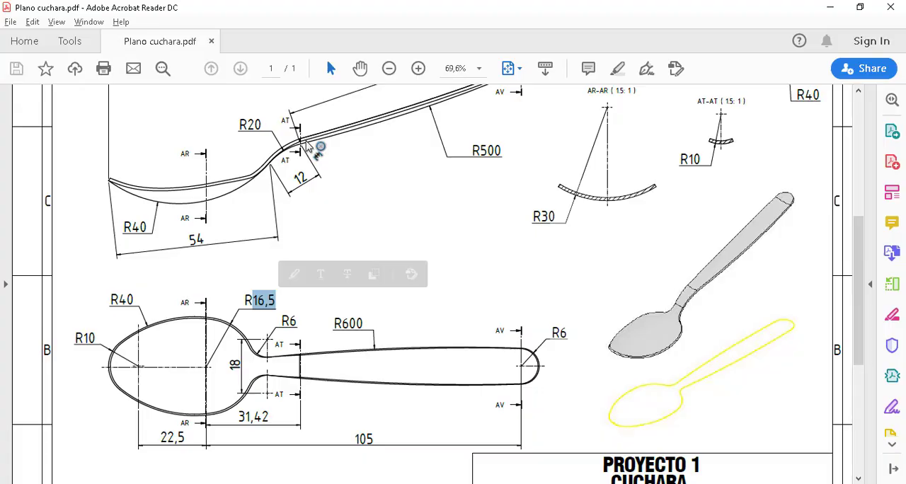
pyautogui.hotkey('alt', 'Tab')
pyautogui.click(306, 143)
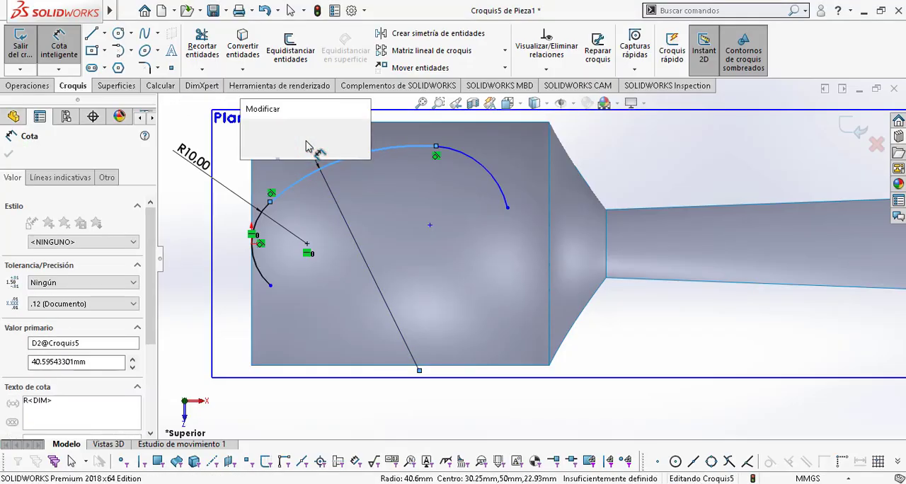
pyautogui.write('40')
pyautogui.press('Return')
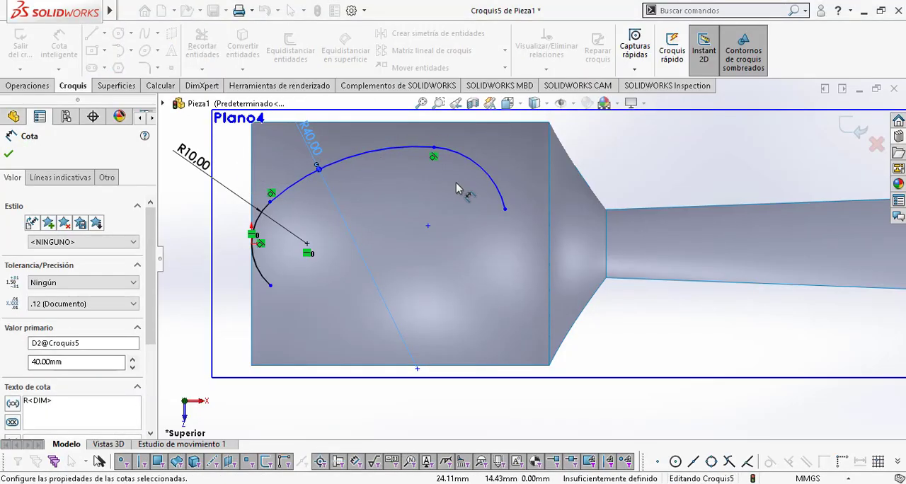
# Step: Dimension the bowl arc nearest the neck with the 16.5 mm radius from the drawing
pyautogui.click(482, 168)
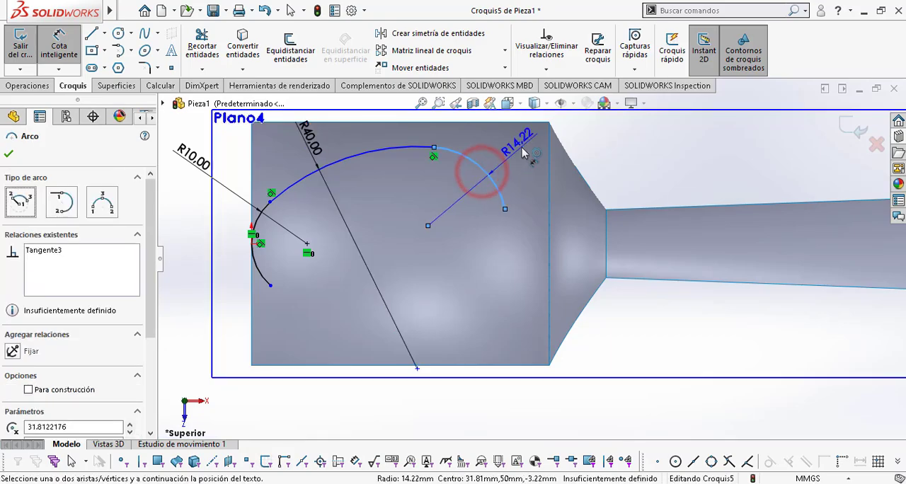
pyautogui.hotkey('alt', 'Tab')
pyautogui.hotkey('alt', 'Tab')
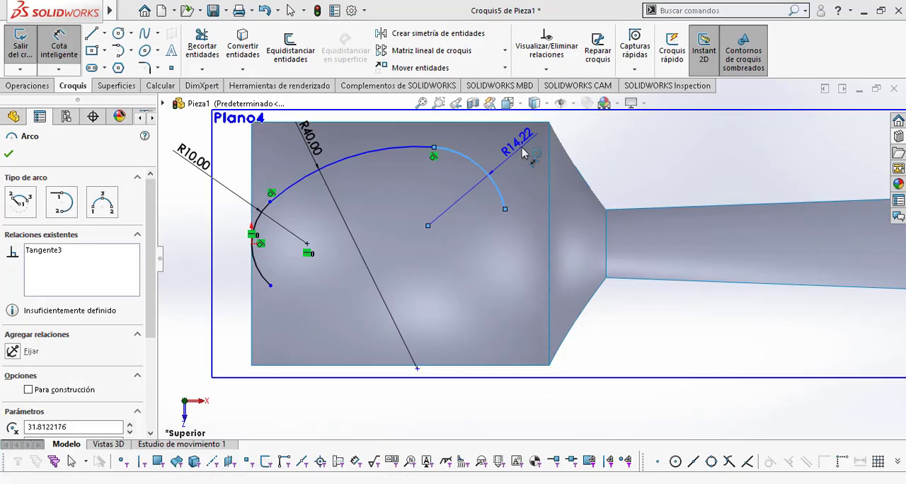
pyautogui.click(521, 147)
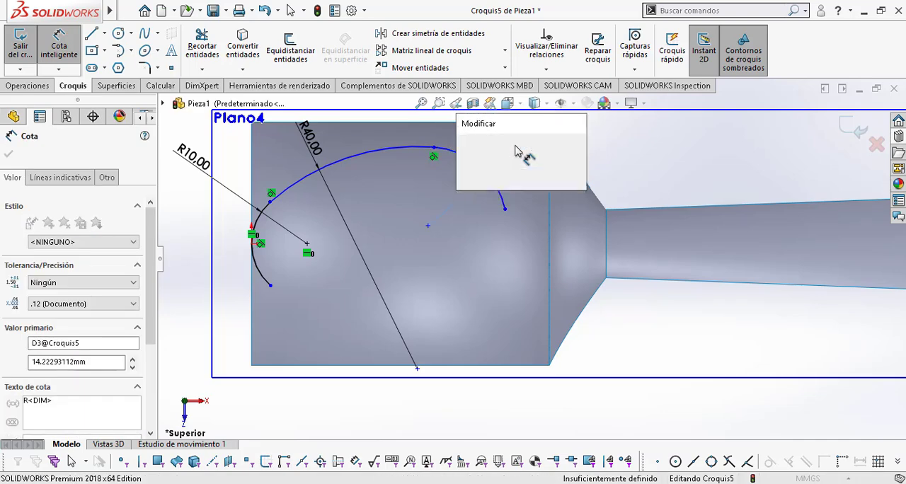
pyautogui.press('Return')
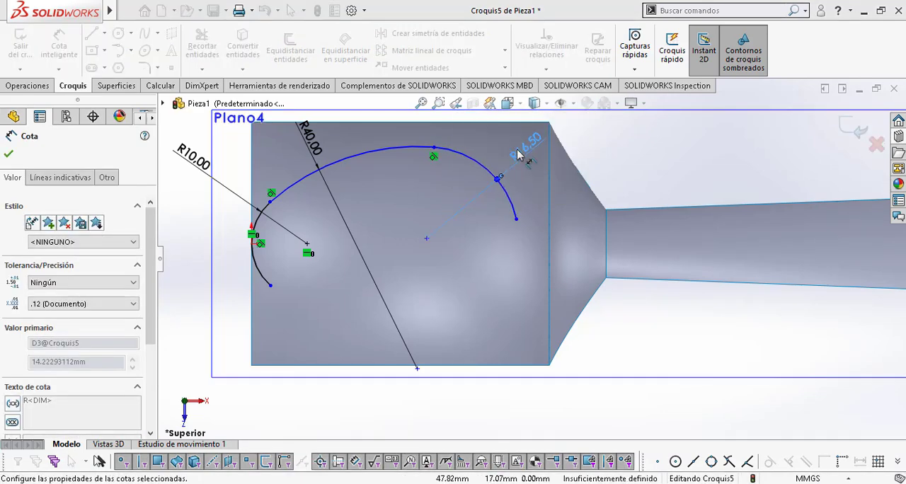
pyautogui.press('Escape')
# Step: Check the top view in Plano cuchara.pdf, then add a Horizontal relation between the centres of the 16.5 mm and 10 mm arcs
pyautogui.hotkey('alt', 'Tab')
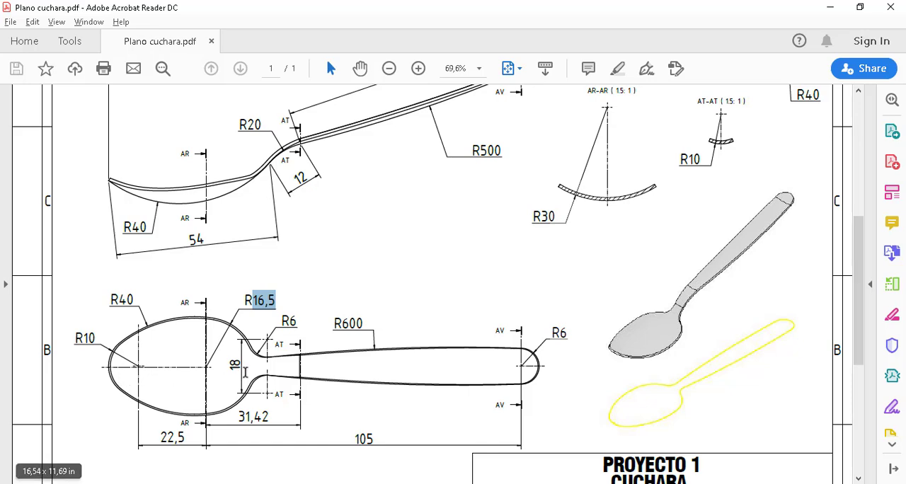
pyautogui.keyDown('ctrl'); pyautogui.scroll(-2, 314, 373); pyautogui.keyUp('ctrl')
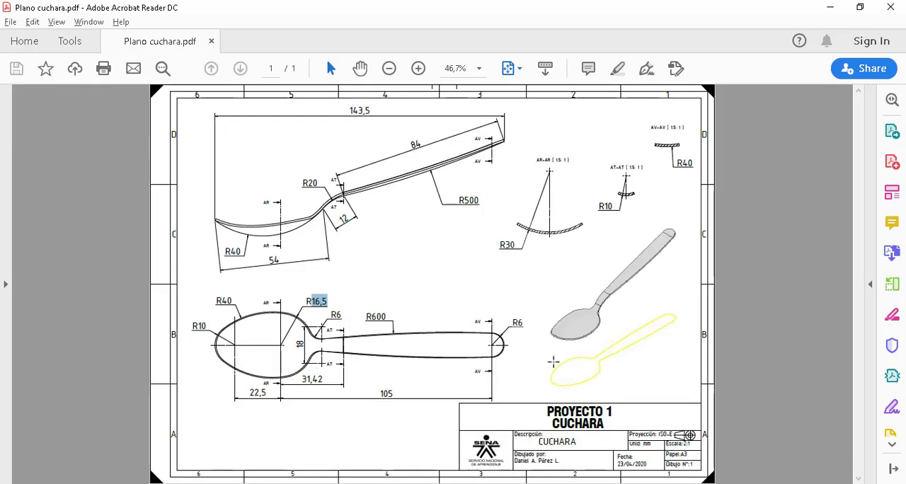
pyautogui.keyDown('ctrl'); pyautogui.scroll(2, 553, 361); pyautogui.keyUp('ctrl')
pyautogui.keyDown('ctrl'); pyautogui.scroll(-2, 546, 358); pyautogui.keyUp('ctrl')
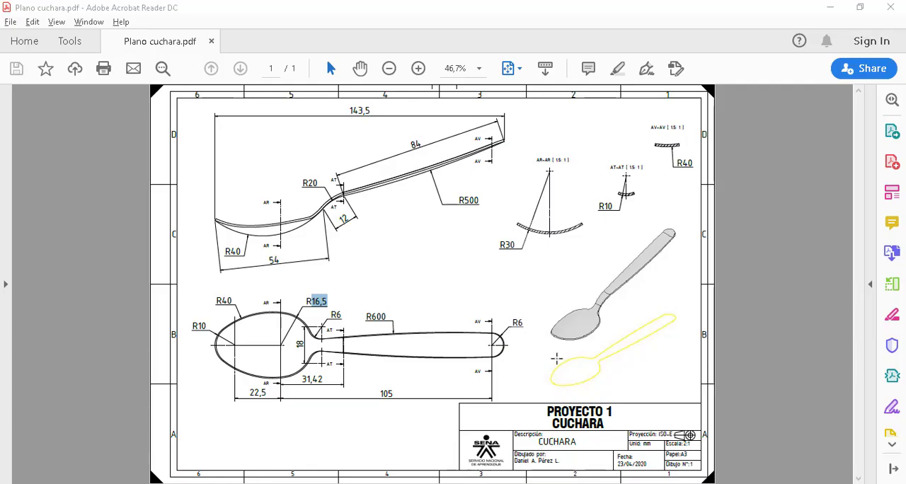
pyautogui.hotkey('alt', 'Tab')
pyautogui.press('Escape')
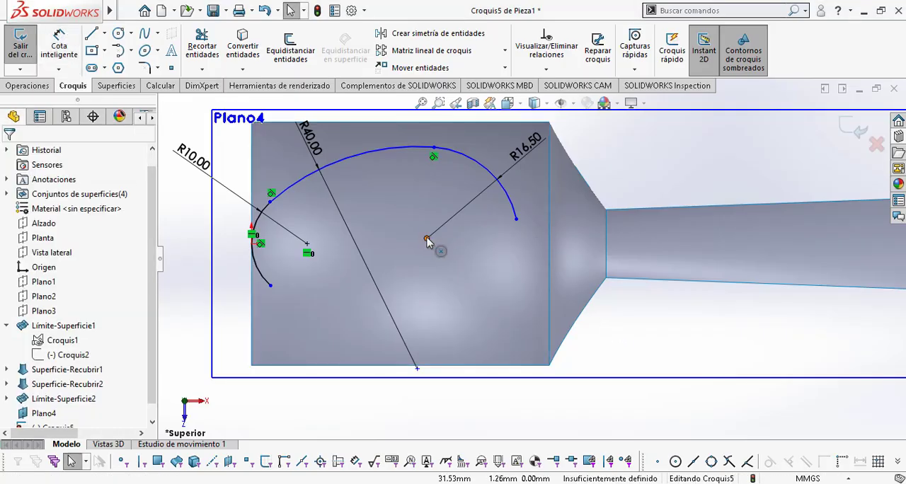
pyautogui.click(427, 239)
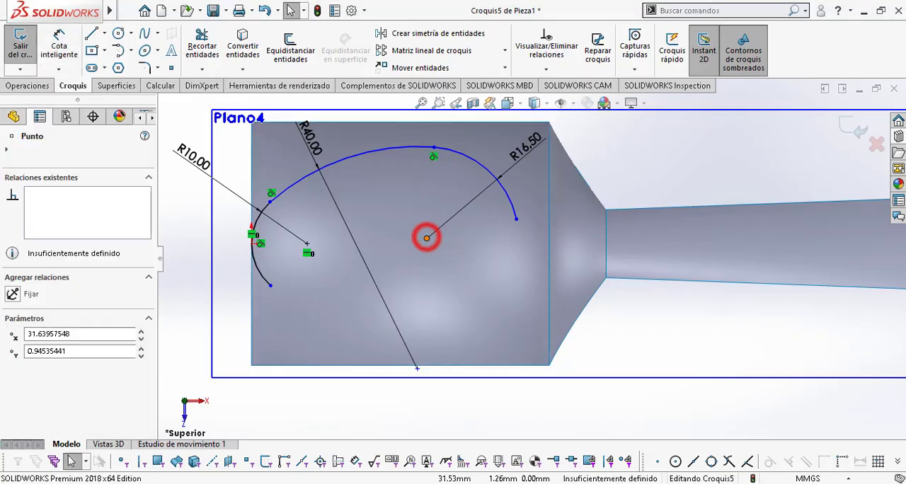
pyautogui.keyDown('ctrl'); pyautogui.click(307, 245); pyautogui.keyUp('ctrl')
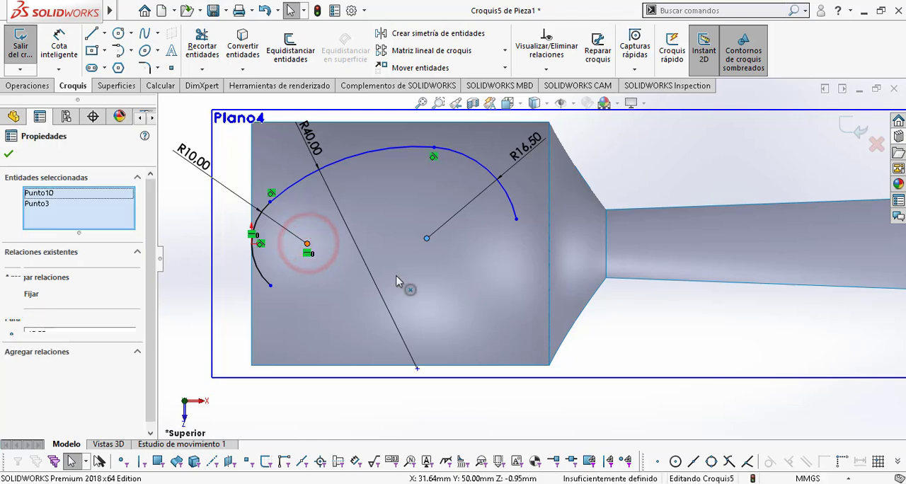
pyautogui.click(11, 370)
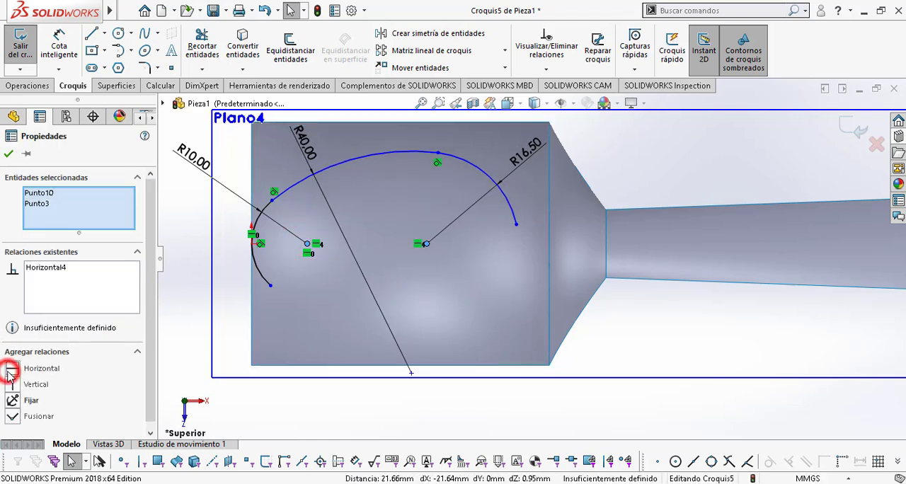
pyautogui.press('Escape')
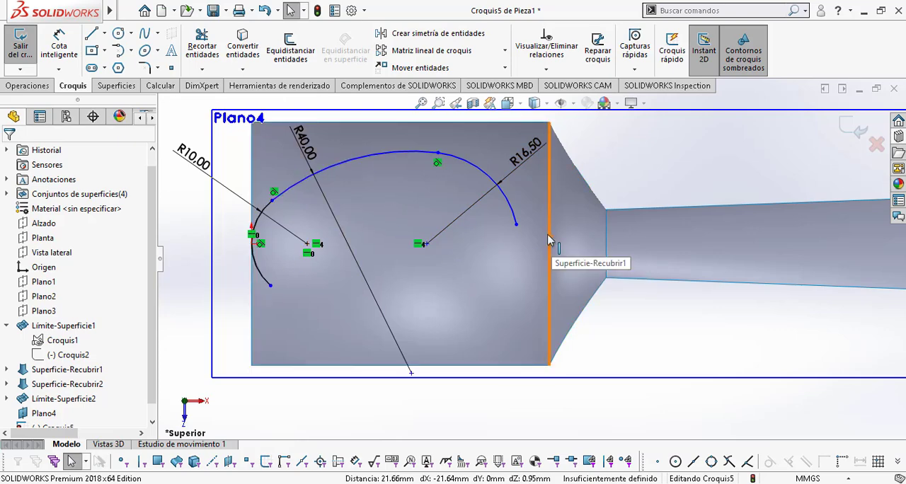
# Step: Check the centre spacing in Plano cuchara.pdf, then dimension the distance between the 10 mm and 16.5 mm arc centres as 22.5 mm
pyautogui.hotkey('alt', 'Tab')
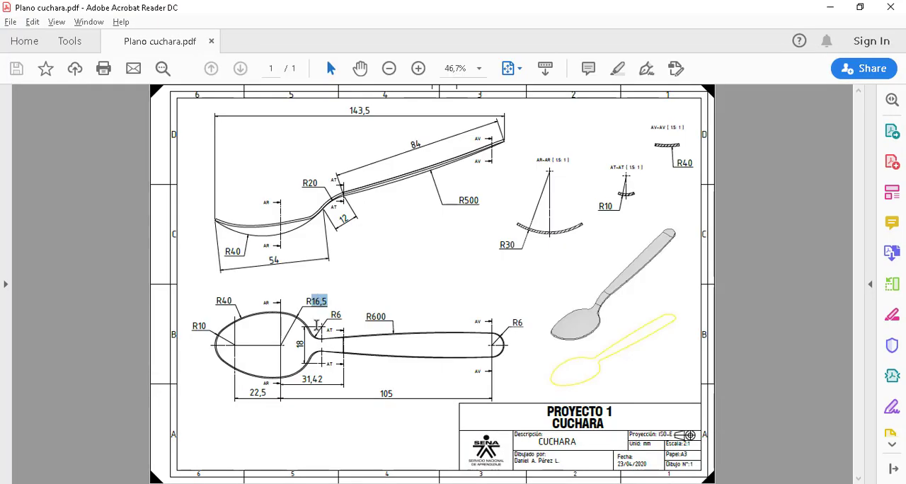
pyautogui.keyDown('ctrl'); pyautogui.scroll(3, 259, 408); pyautogui.keyUp('ctrl')
pyautogui.keyDown('ctrl'); pyautogui.scroll(1, 259, 408); pyautogui.keyUp('ctrl')
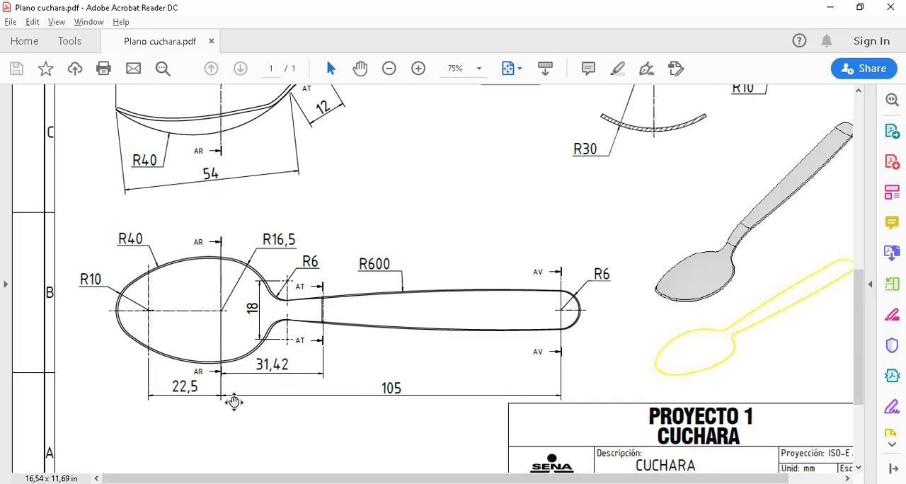
pyautogui.doubleClick(203, 389)
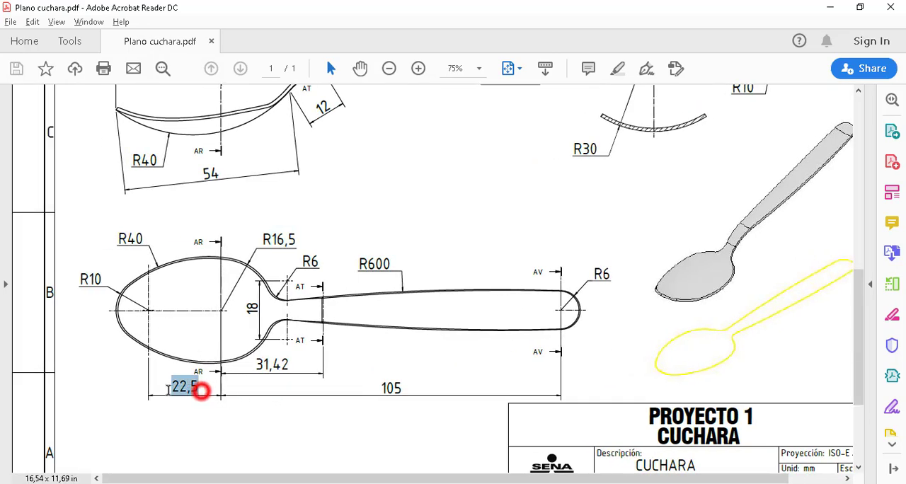
pyautogui.hotkey('alt', 'Tab')
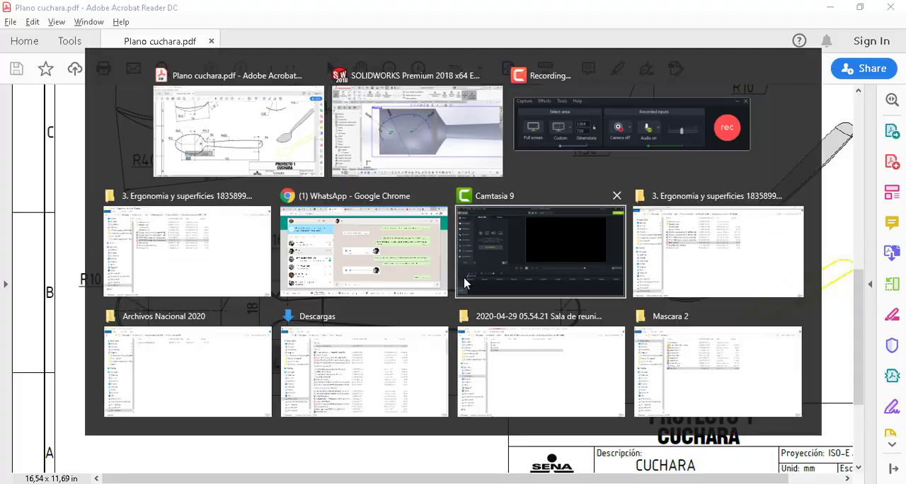
pyautogui.click(59, 43)
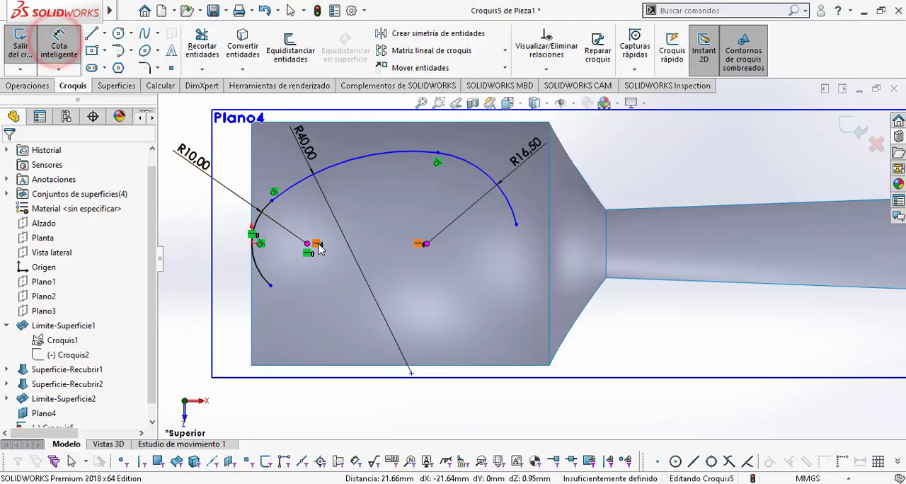
pyautogui.click(426, 243)
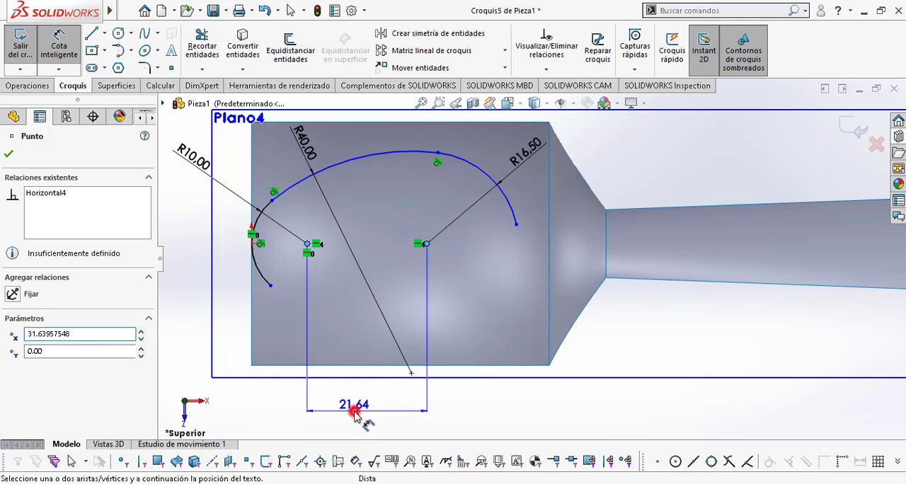
pyautogui.click(350, 410)
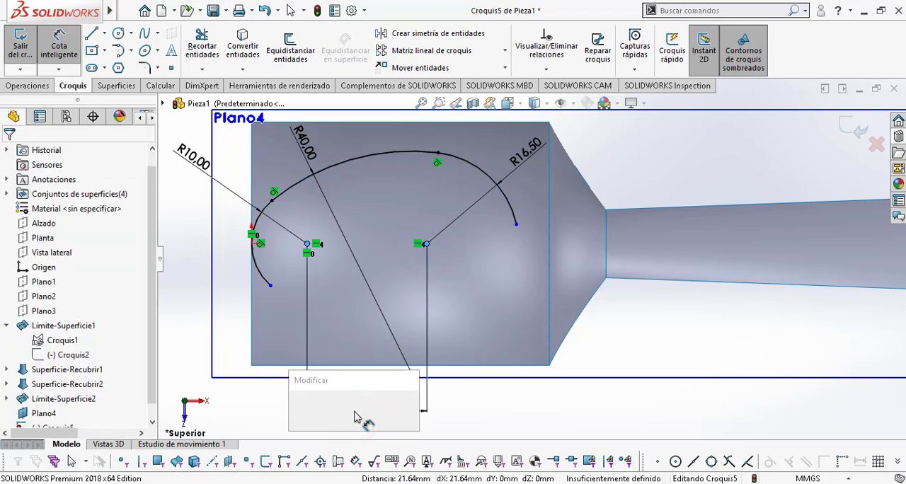
pyautogui.write('22.5')
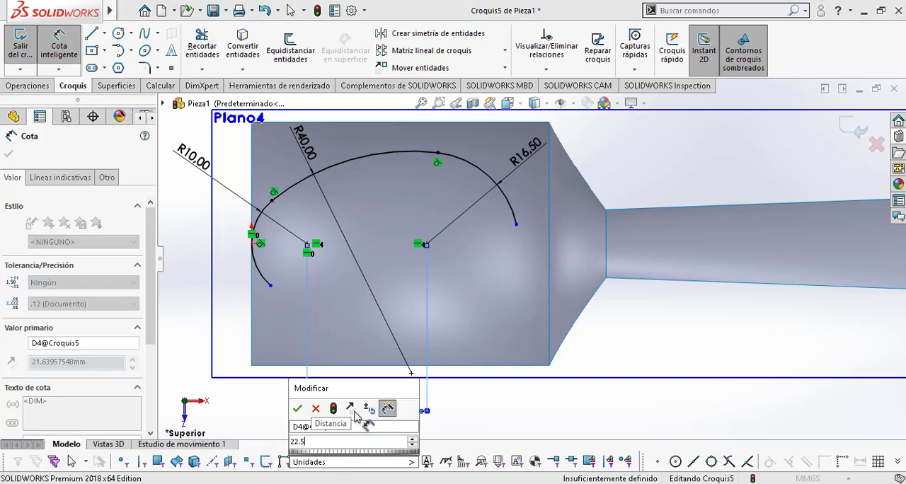
pyautogui.press('Escape')
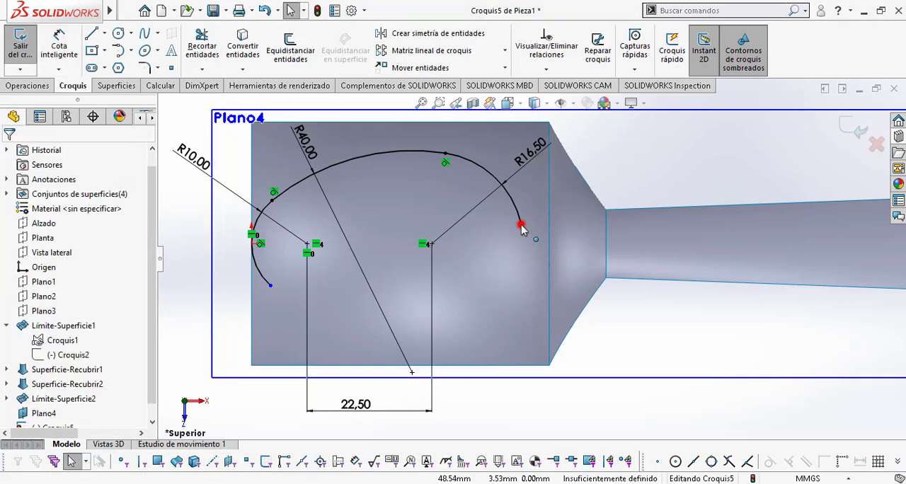
# Step: Shorten the 16.5 mm arc by moving its free end back along the curve to about X 47.6 mm, Z -6.7 mm
pyautogui.moveTo(522, 227)
pyautogui.mouseDown()
pyautogui.moveTo(520, 203)
pyautogui.moveTo(525, 210)
pyautogui.mouseUp()
pyautogui.press('Escape')
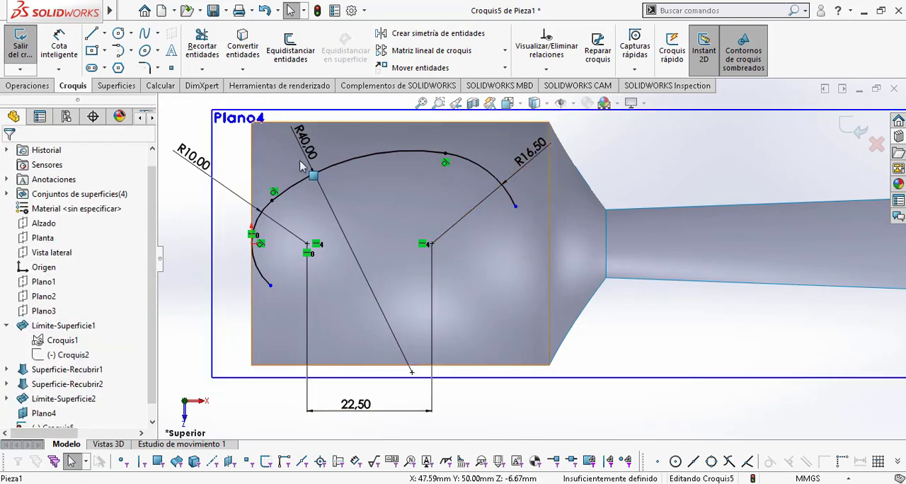
pyautogui.keyDown('ctrl'); pyautogui.moveTo(500, 235); pyautogui.dragTo(466, 284, button='middle'); pyautogui.keyUp('ctrl')
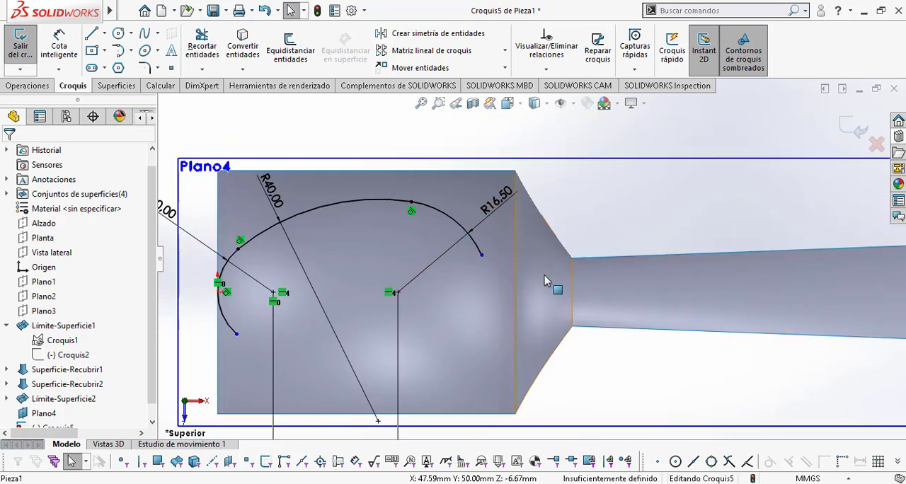
# Step: Check the neck radius in Plano cuchara.pdf, then continue the 16.5 mm arc with a reversed tangent arc of about 6 mm radius
pyautogui.hotkey('alt', 'Tab')
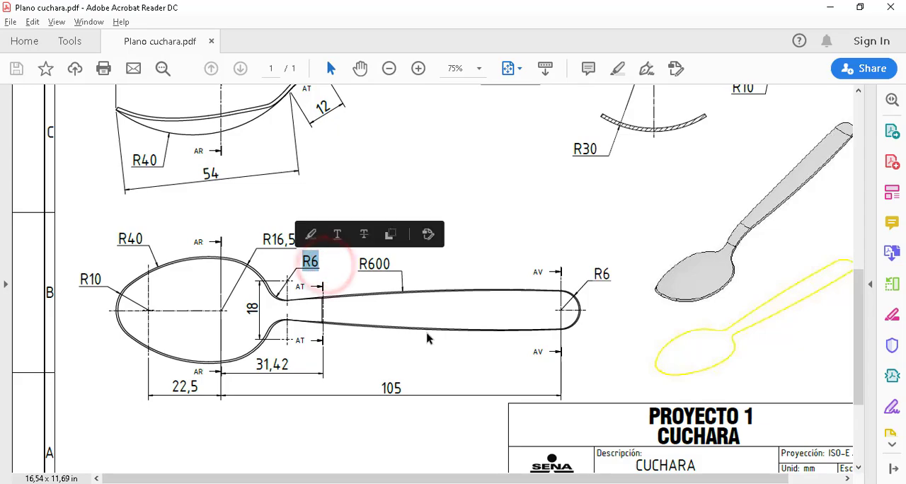
pyautogui.hotkey('alt', 'Tab')
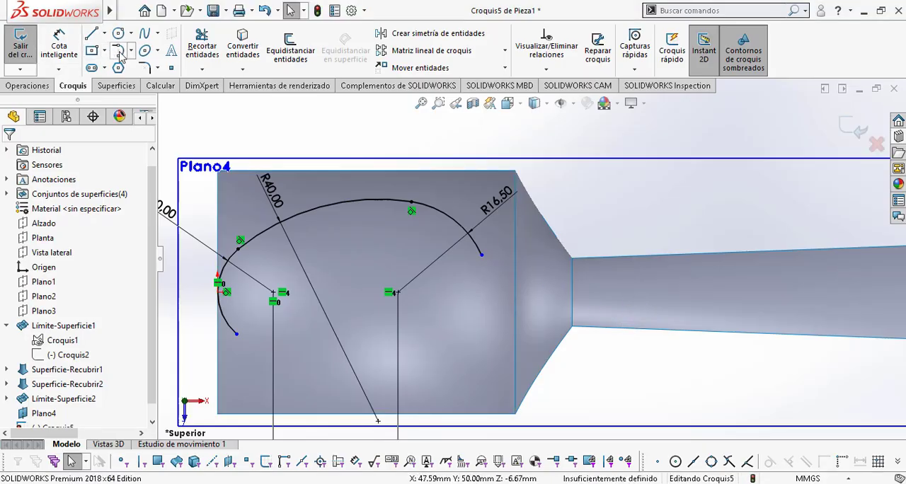
pyautogui.click(481, 254)
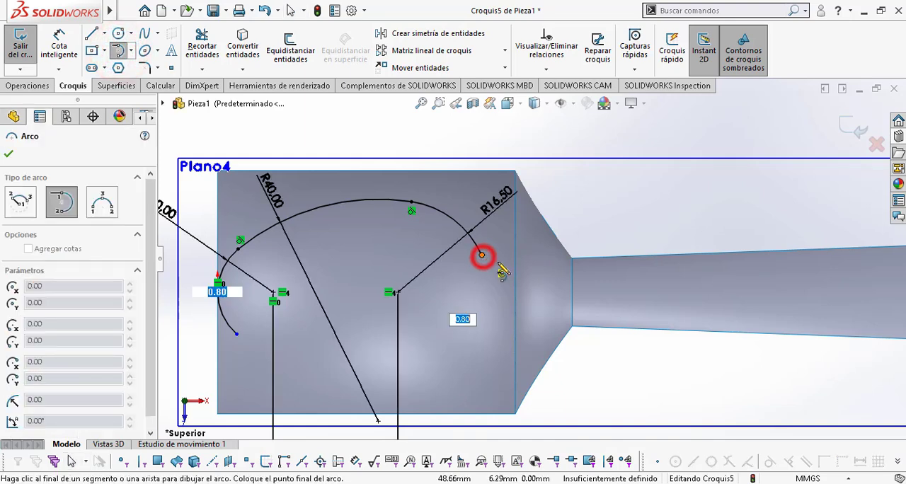
pyautogui.click(525, 273)
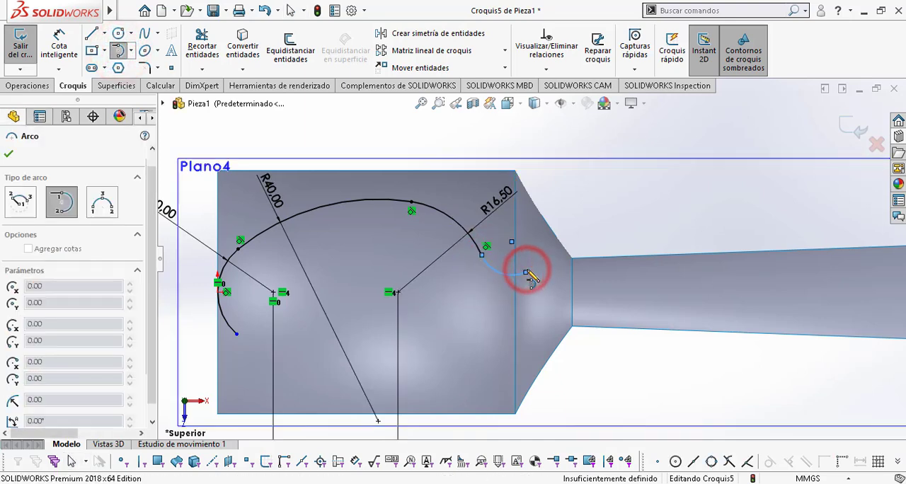
pyautogui.press('Escape')
# Step: Dimension the small neck arc with a 6 mm radius
pyautogui.click(57, 49)
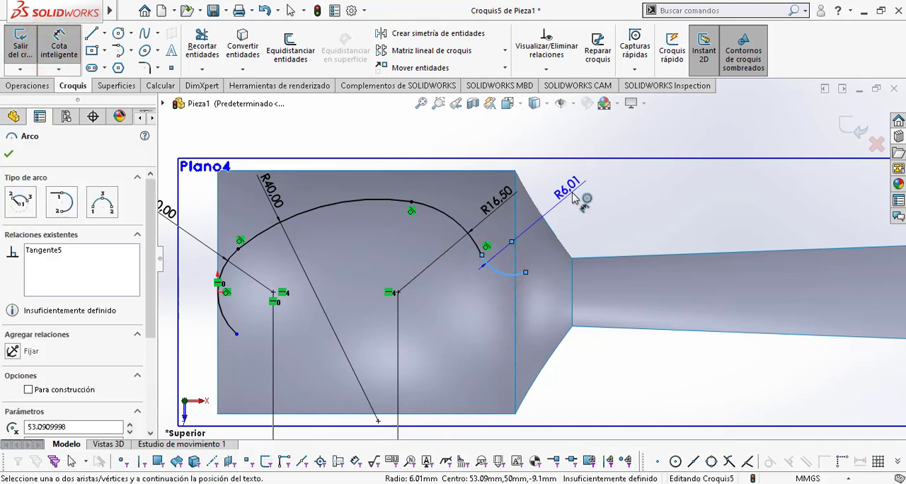
pyautogui.click(574, 194)
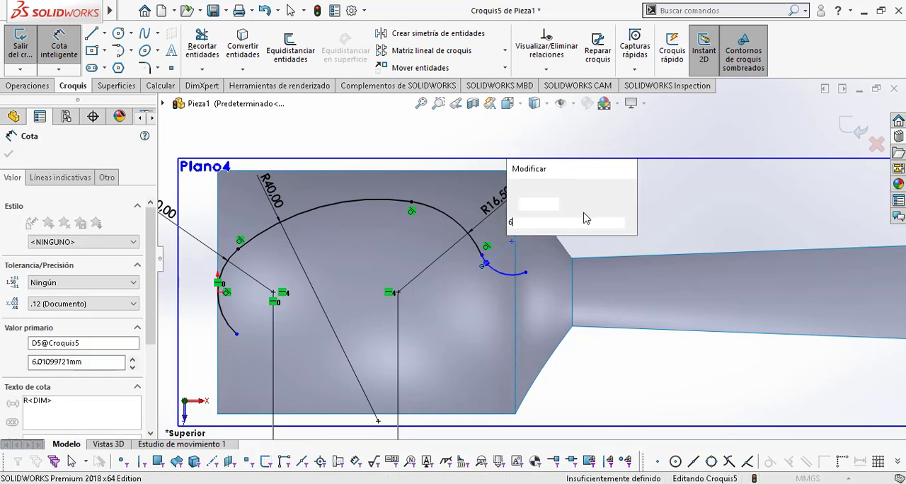
pyautogui.write('6')
pyautogui.press('Return')
pyautogui.press('Escape')
# Step: Check the handle edge in Plano cuchara.pdf, then draw a tangent arc of about 110.6 mm radius from the neck arc to the handle's end
pyautogui.hotkey('alt', 'Tab')
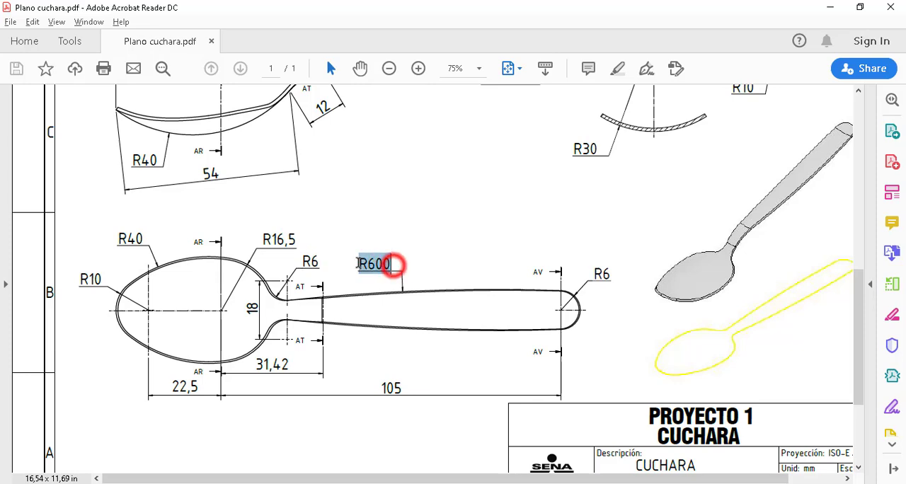
pyautogui.hotkey('alt', 'Tab')
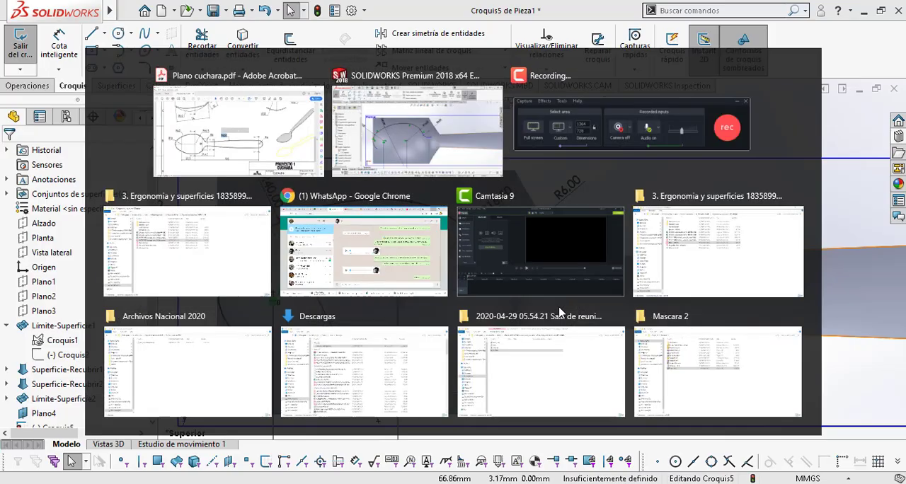
pyautogui.scroll(2, 562, 314)
pyautogui.keyDown('ctrl'); pyautogui.moveTo(561, 314); pyautogui.dragTo(452, 326, button='middle'); pyautogui.keyUp('ctrl')
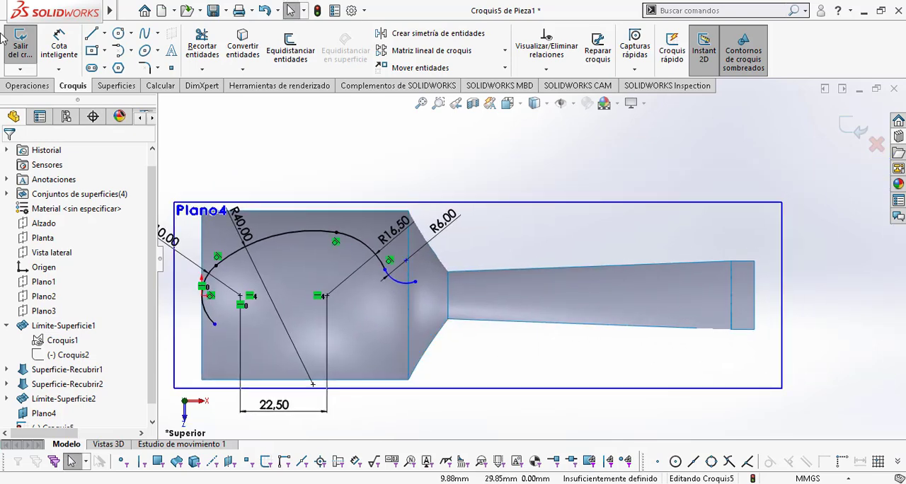
pyautogui.click(119, 52)
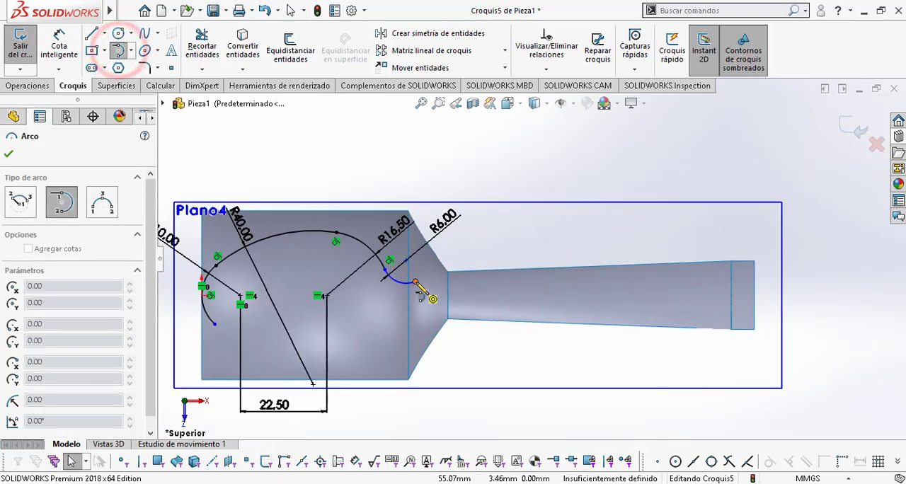
pyautogui.click(415, 282)
pyautogui.scroll(-2, 736, 283)
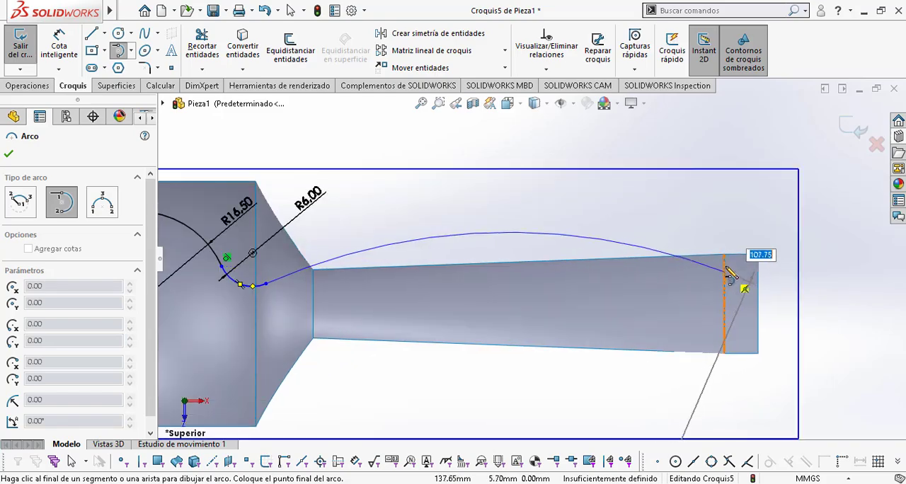
pyautogui.hotkey('alt', 'Tab')
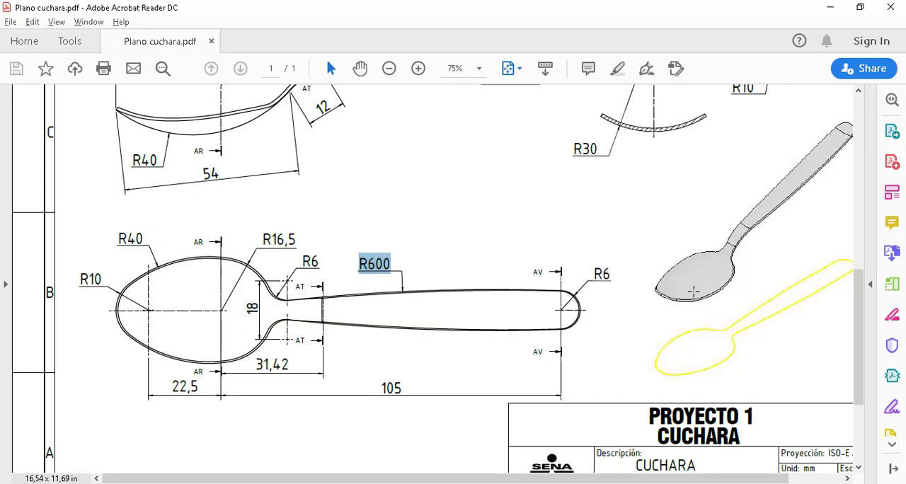
pyautogui.hotkey('alt', 'Tab')
pyautogui.scroll(-1, 726, 292)
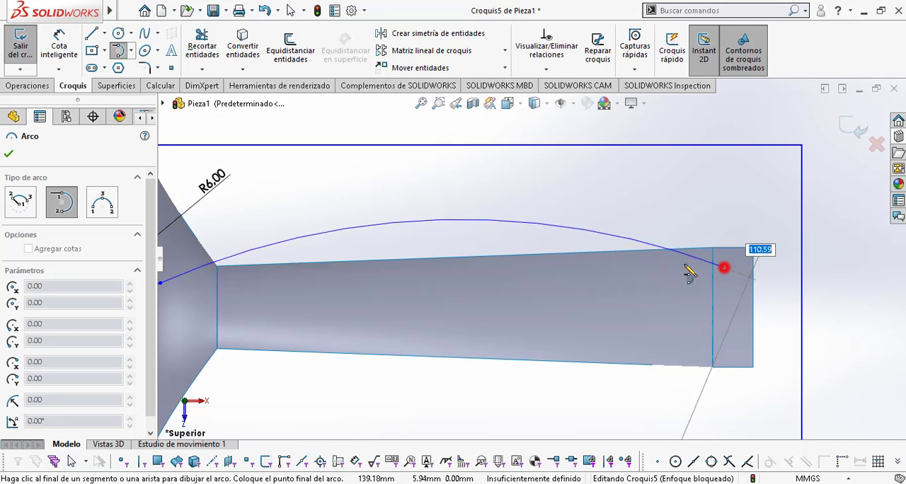
pyautogui.click(722, 267)
pyautogui.press('Escape')
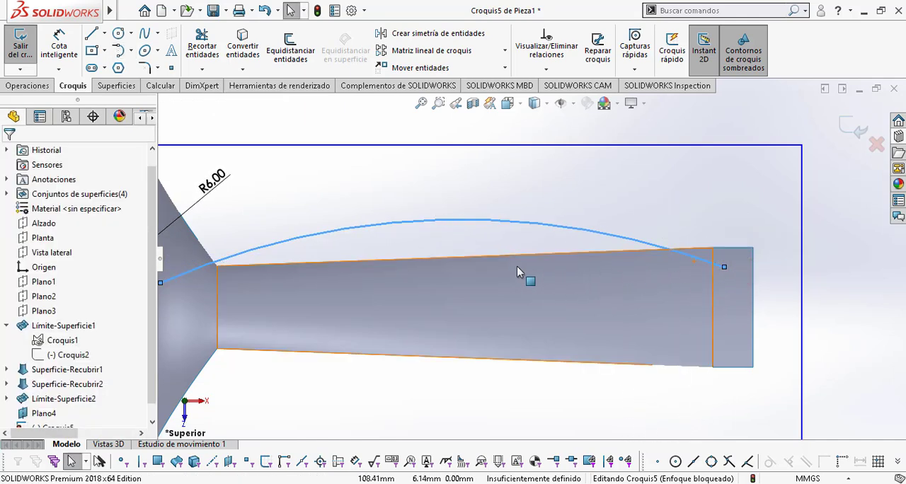
# Step: Dimension the long handle arc with the 600 mm radius from the drawing
pyautogui.moveTo(460, 294)
pyautogui.mouseDown(button='middle')
pyautogui.moveTo(487, 287)
pyautogui.moveTo(451, 284)
pyautogui.mouseUp(button='middle')
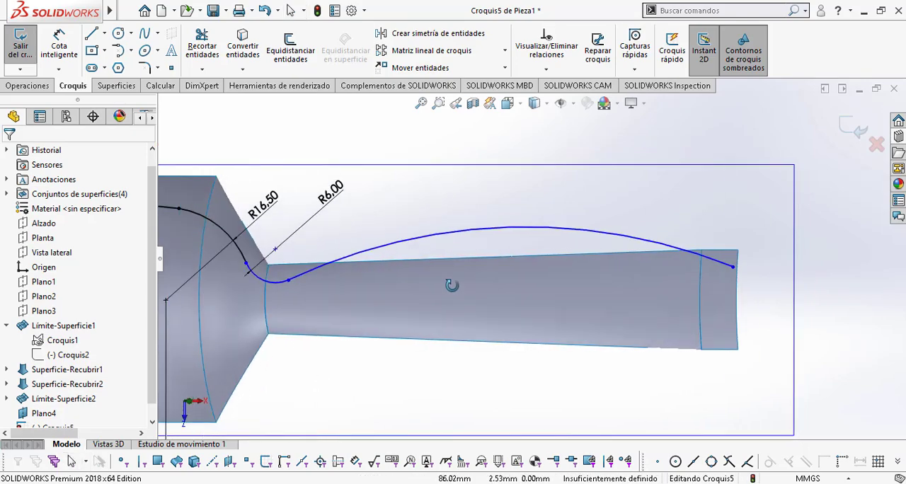
pyautogui.press('space')
pyautogui.click(484, 272)
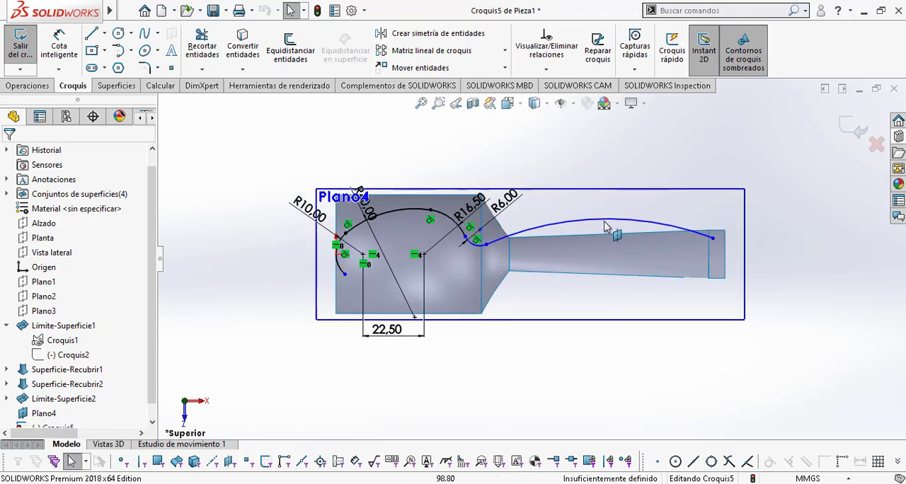
pyautogui.click(58, 31)
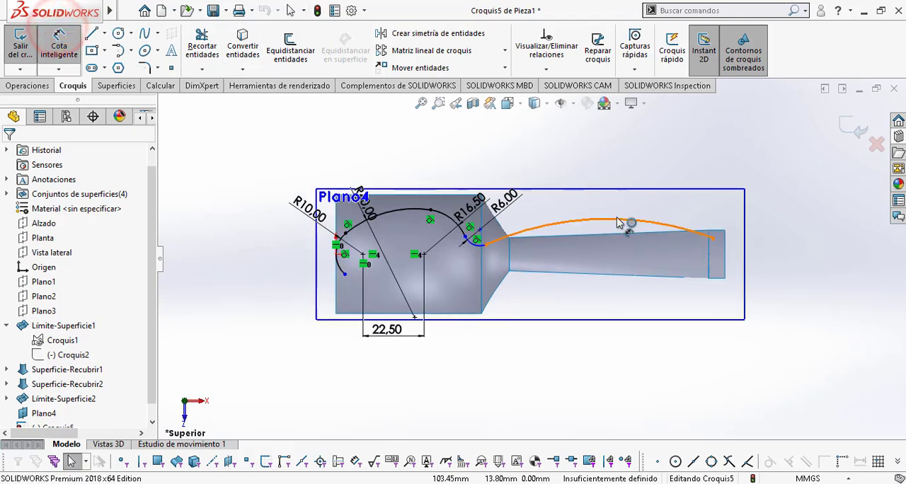
pyautogui.click(627, 159)
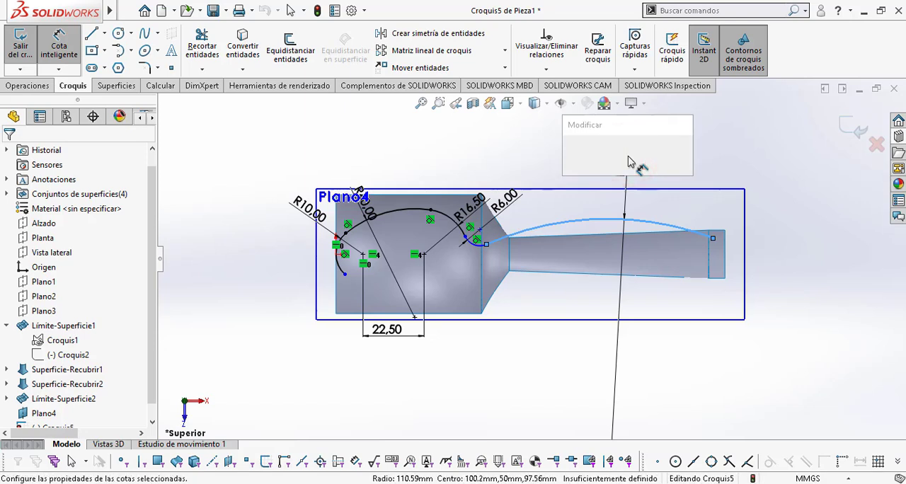
pyautogui.write('600')
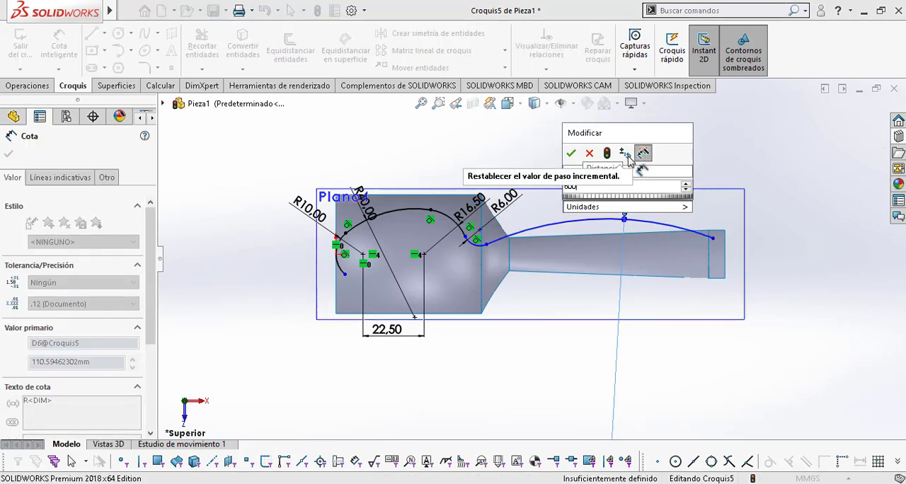
pyautogui.click(588, 152)
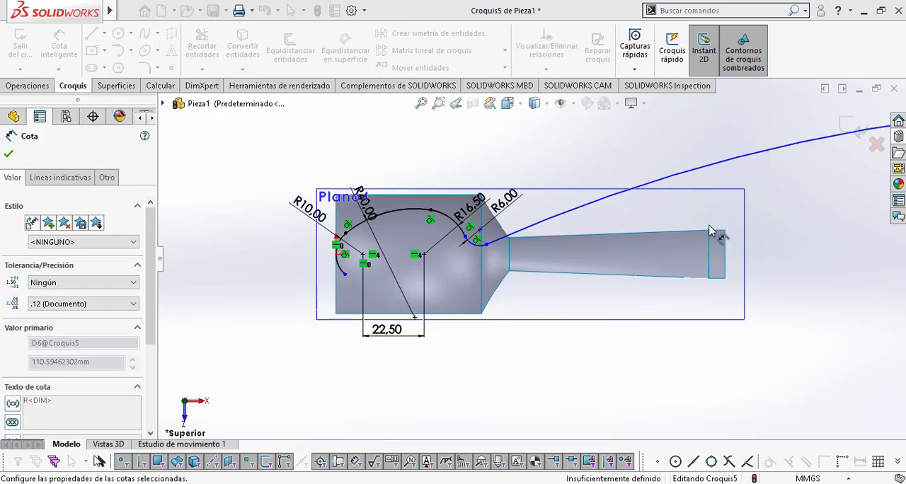
pyautogui.scroll(5, 713, 245)
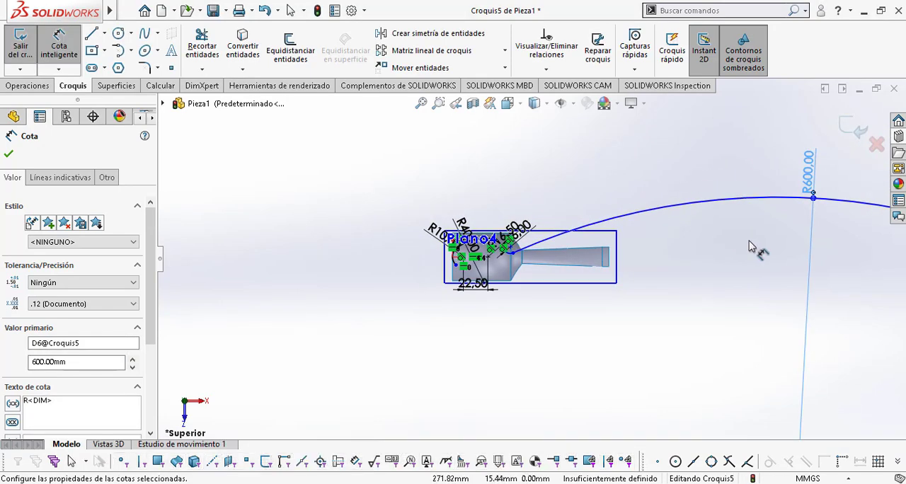
pyautogui.scroll(2, 751, 246)
pyautogui.press('Escape')
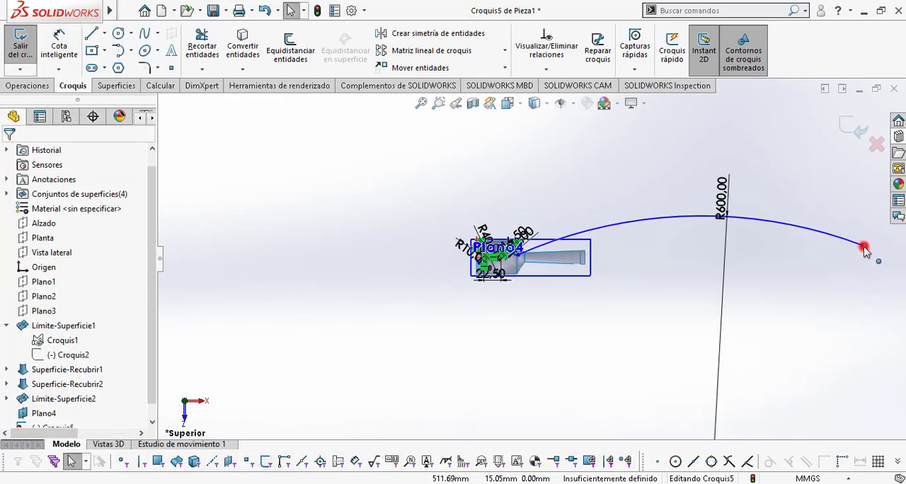
# Step: Shorten the 600 mm arc by moving its free end back over the handle, to about X 131.5 mm, Y 3.1 mm
pyautogui.click(862, 247)
pyautogui.moveTo(863, 248)
pyautogui.mouseDown()
pyautogui.moveTo(617, 243)
pyautogui.moveTo(577, 257)
pyautogui.mouseUp()
pyautogui.scroll(-8, 578, 259)
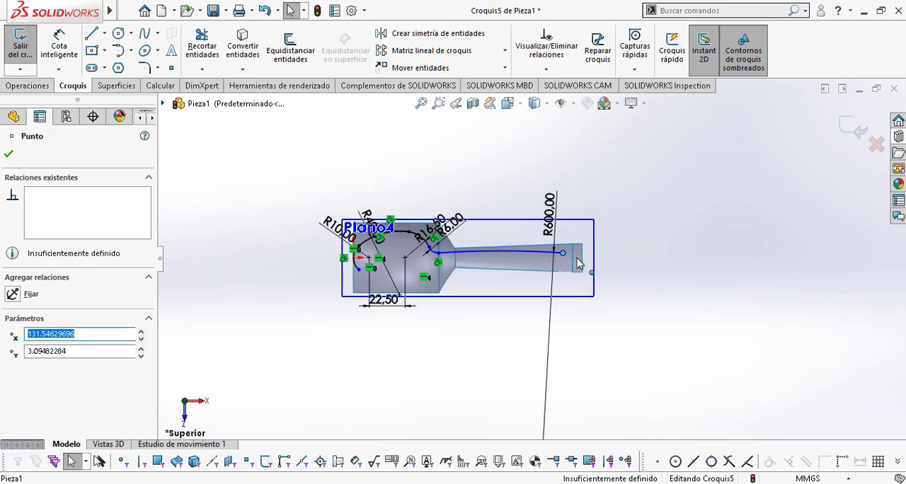
pyautogui.keyDown('ctrl'); pyautogui.moveTo(488, 255); pyautogui.dragTo(588, 273, button='middle'); pyautogui.keyUp('ctrl')
pyautogui.scroll(-1, 606, 268)
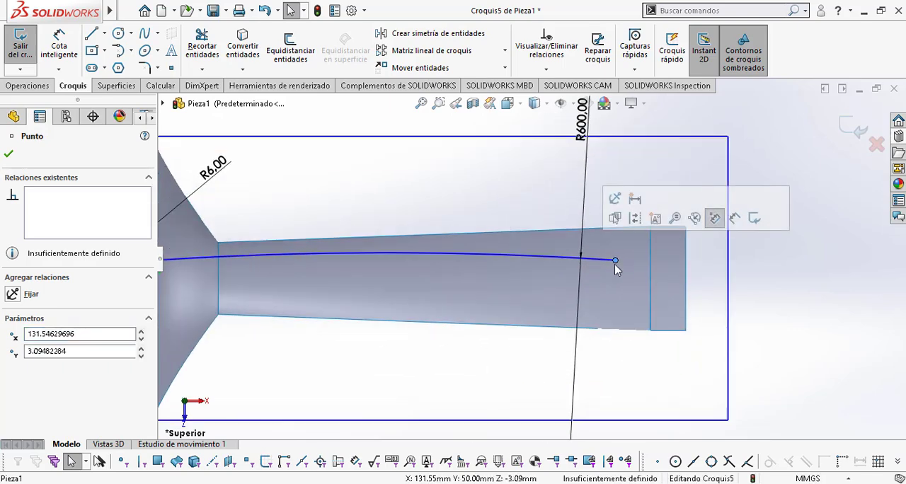
# Step: Move the 600 mm handle arc's free end to about X 134 mm, Y 6.7 mm
pyautogui.moveTo(621, 253); pyautogui.dragTo(631, 240)
pyautogui.scroll(2, 784, 273)
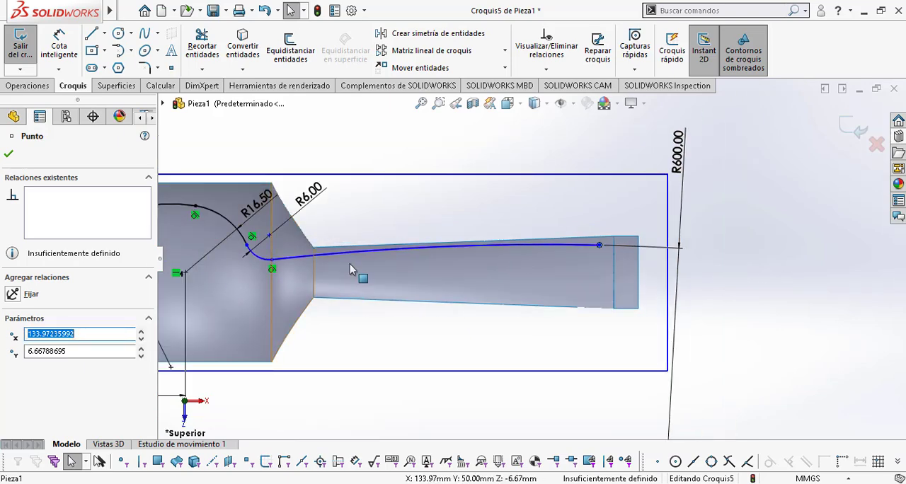
pyautogui.keyDown('ctrl'); pyautogui.moveTo(350, 269); pyautogui.dragTo(530, 265, button='middle'); pyautogui.keyUp('ctrl')
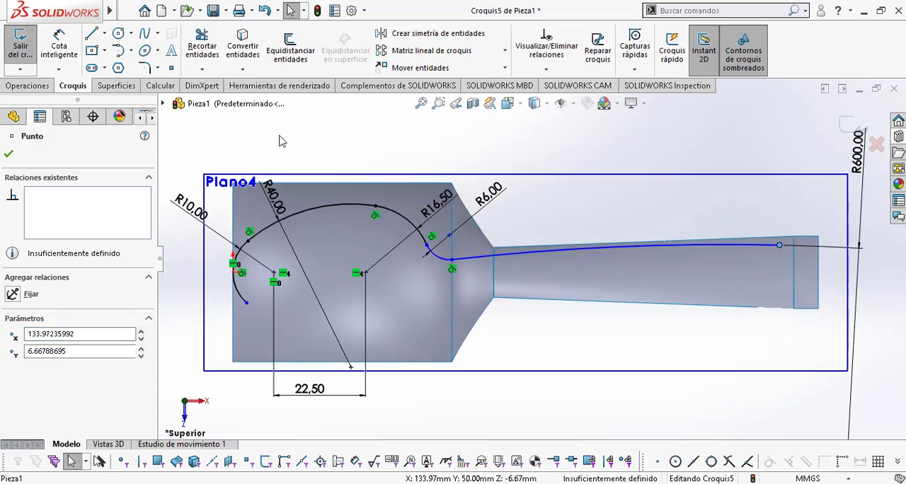
# Step: Check the handle tip in Plano cuchara.pdf, then draw a tangent arc of about 7.09 mm radius from the 600 mm arc's free end
pyautogui.hotkey('alt', 'Tab')
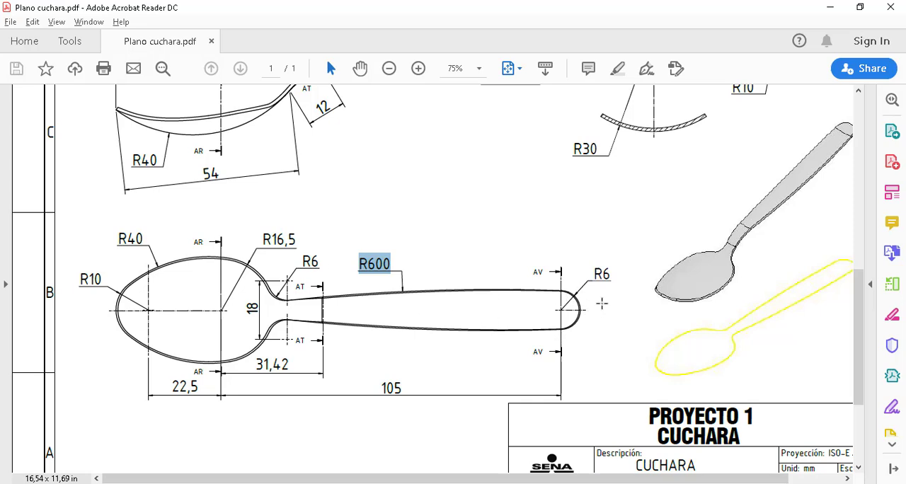
pyautogui.hotkey('alt', 'Tab')
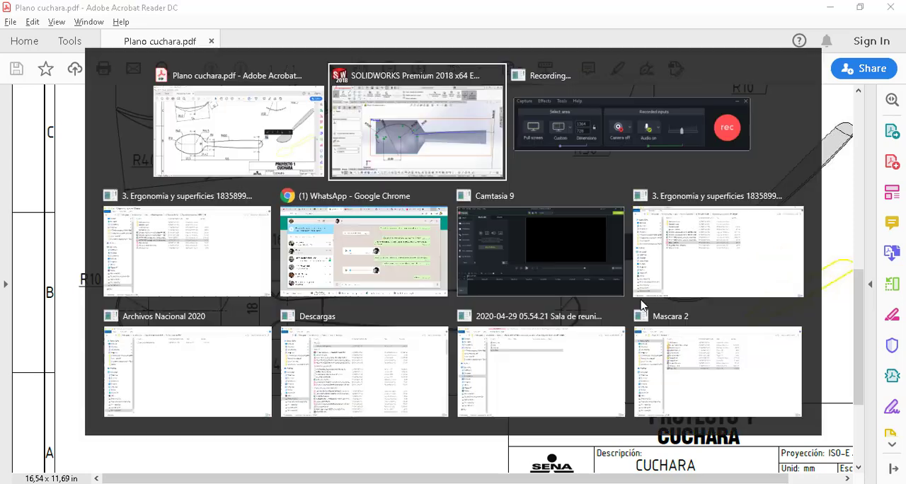
pyautogui.press('Escape')
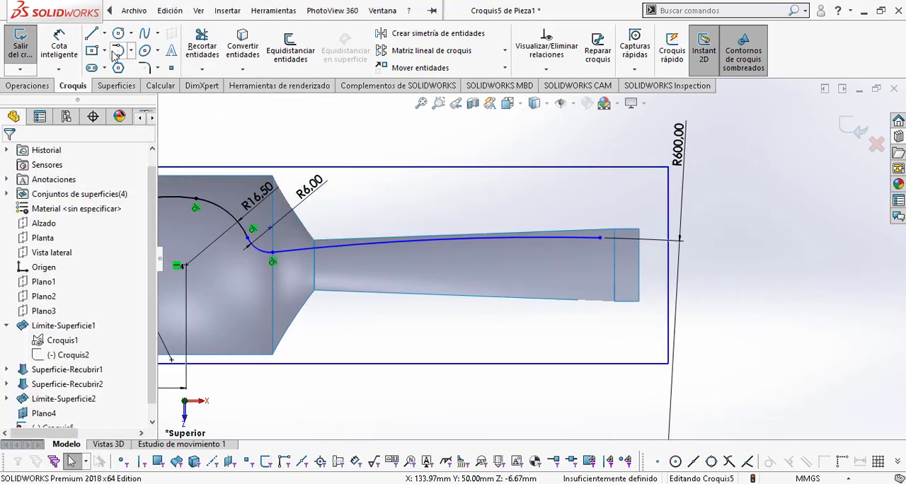
pyautogui.click(118, 50)
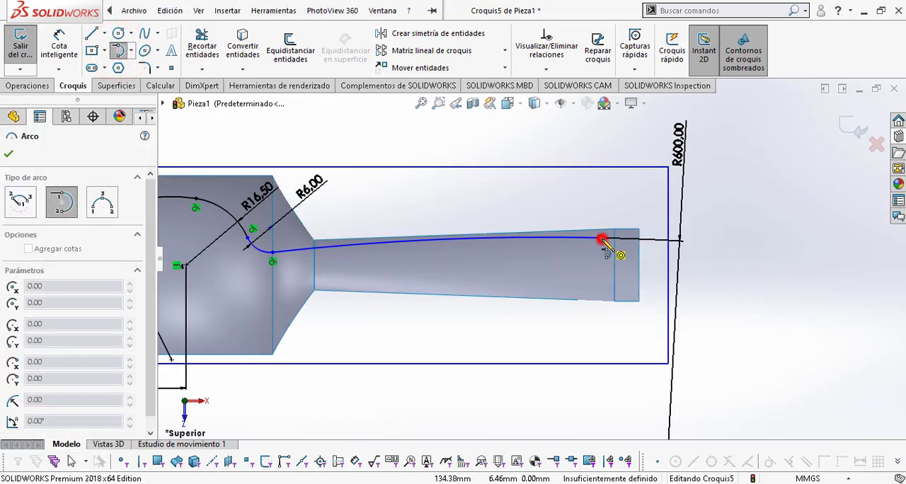
pyautogui.click(602, 240)
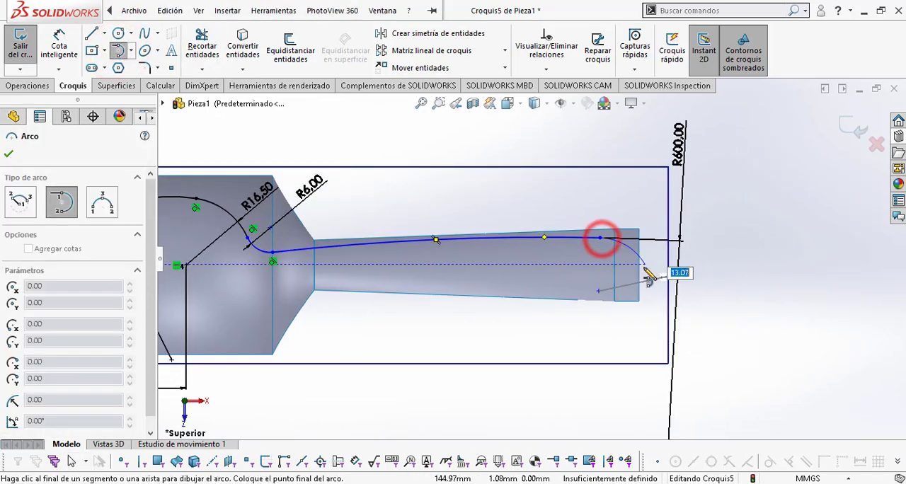
pyautogui.click(600, 296)
pyautogui.press('Escape')
pyautogui.scroll(-2, 645, 297)
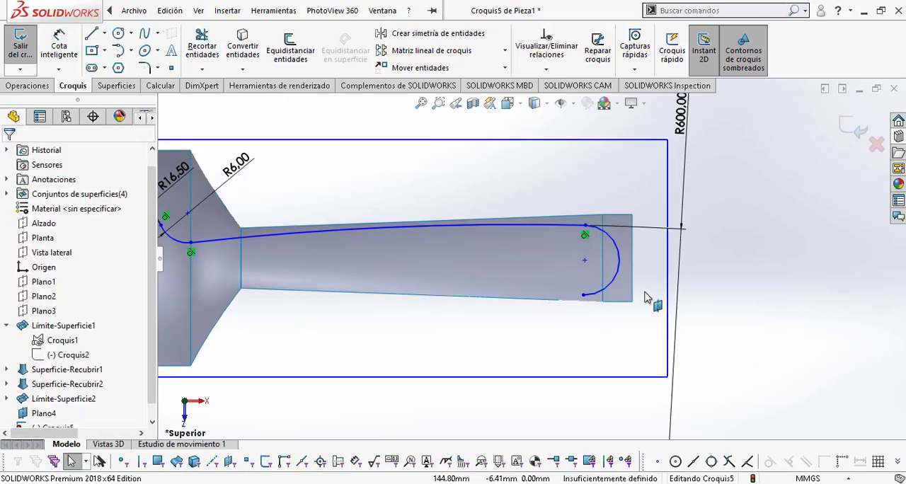
# Step: Dimension the handle-tip arc with a 6 mm radius
pyautogui.click(59, 46)
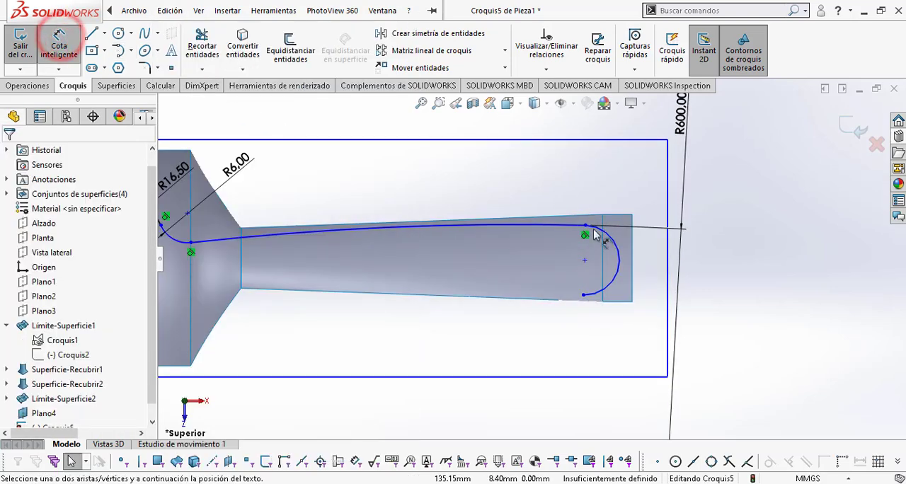
pyautogui.click(617, 251)
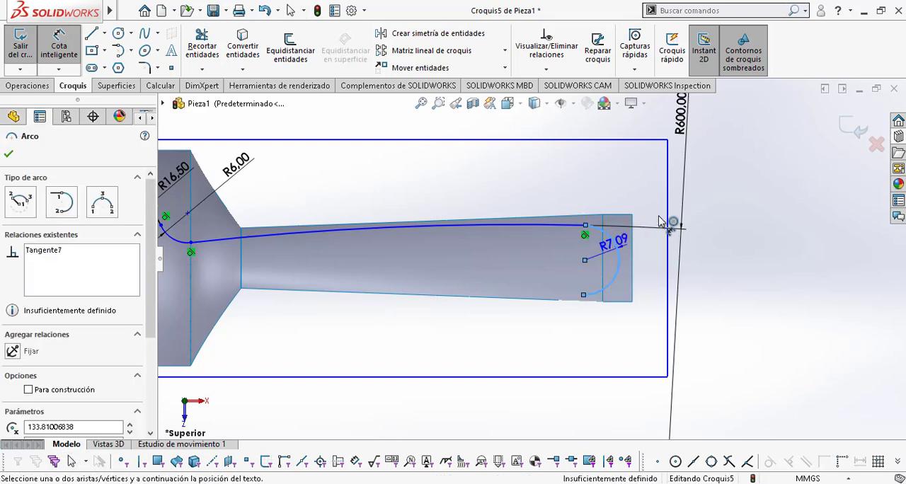
pyautogui.click(660, 221)
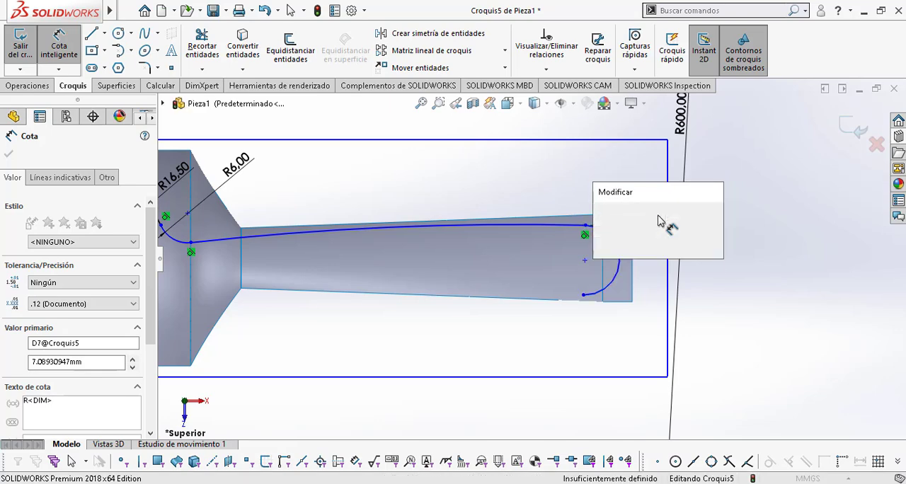
pyautogui.write('6')
pyautogui.press('Return')
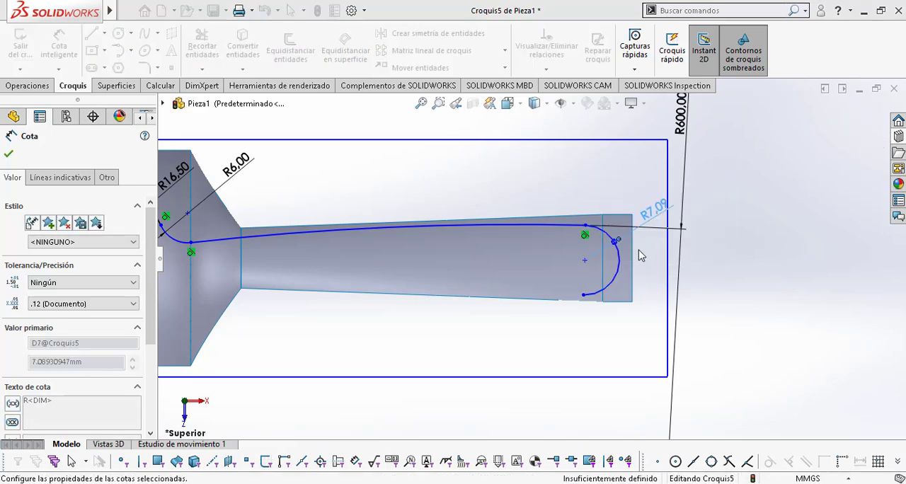
pyautogui.press('Escape')
# Step: Make the handle-tip arc tangent to the end edge of the handle surface
pyautogui.click(615, 258)
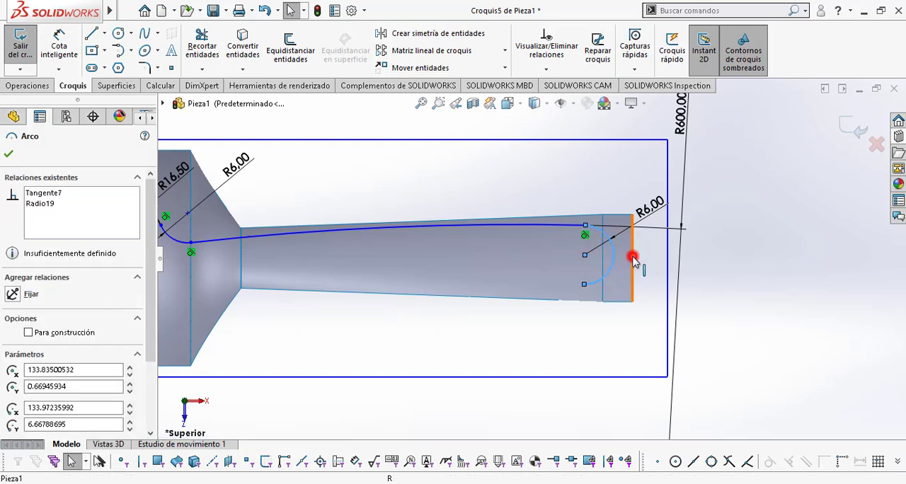
pyautogui.click(633, 256)
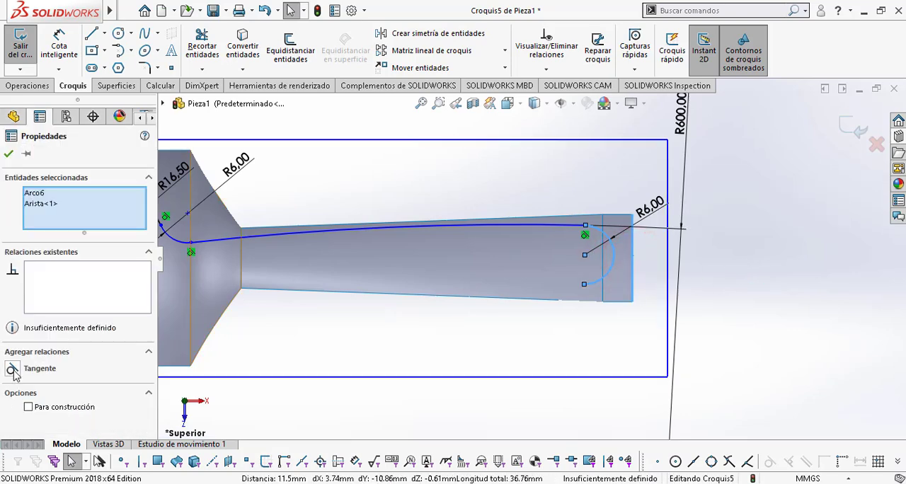
pyautogui.click(12, 369)
pyautogui.click(613, 270)
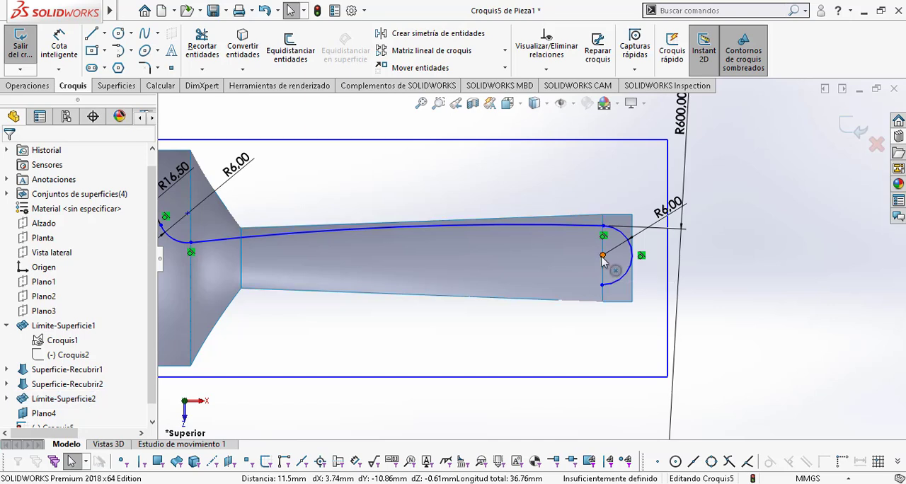
# Step: Align the handle-tip arc's centre horizontally with the centre of the 16.5 mm bowl arc
pyautogui.click(602, 257)
pyautogui.scroll(2, 529, 258)
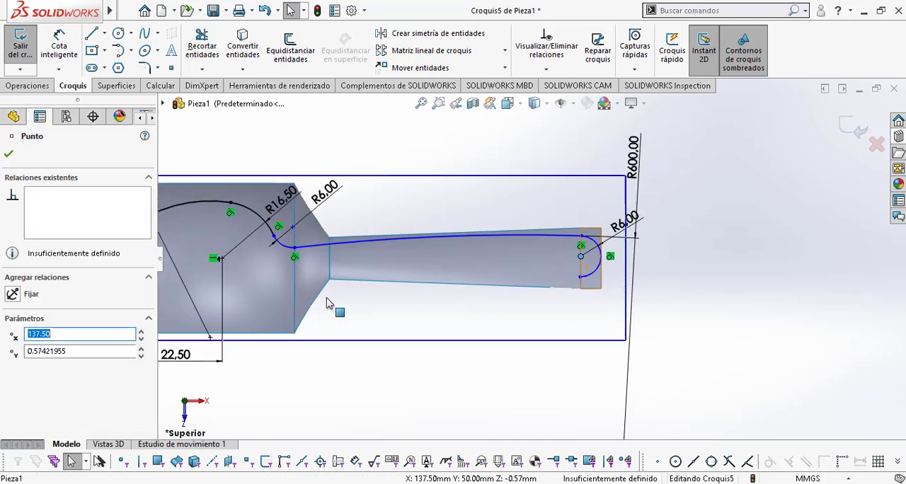
pyautogui.keyDown('ctrl'); pyautogui.click(220, 258); pyautogui.keyUp('ctrl')
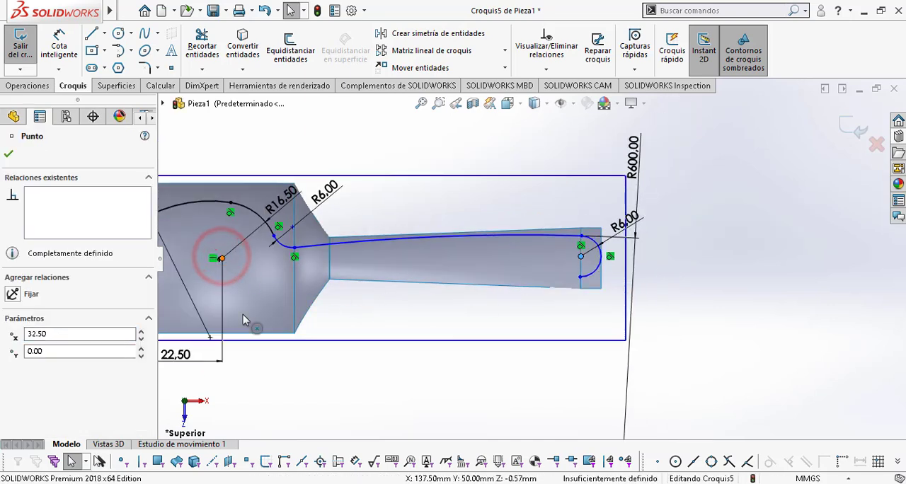
pyautogui.click(13, 369)
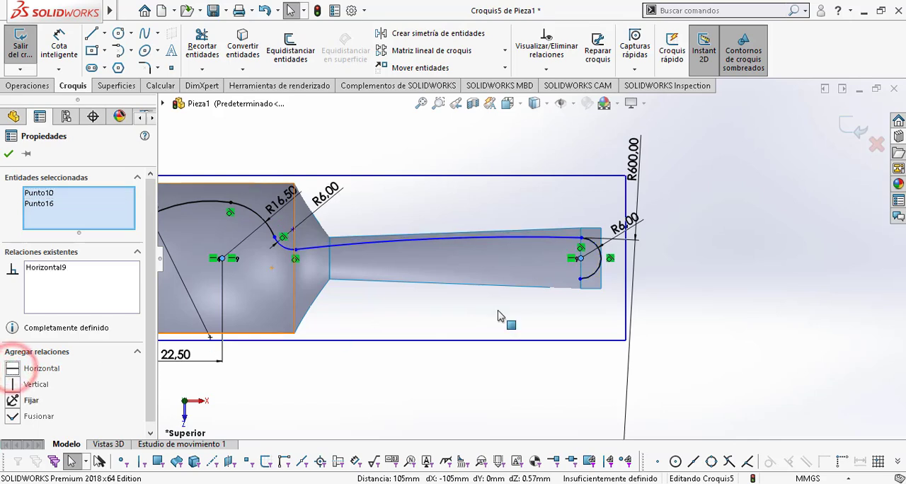
pyautogui.click(499, 318)
pyautogui.keyDown('ctrl'); pyautogui.moveTo(643, 268); pyautogui.dragTo(696, 268, button='middle'); pyautogui.keyUp('ctrl')
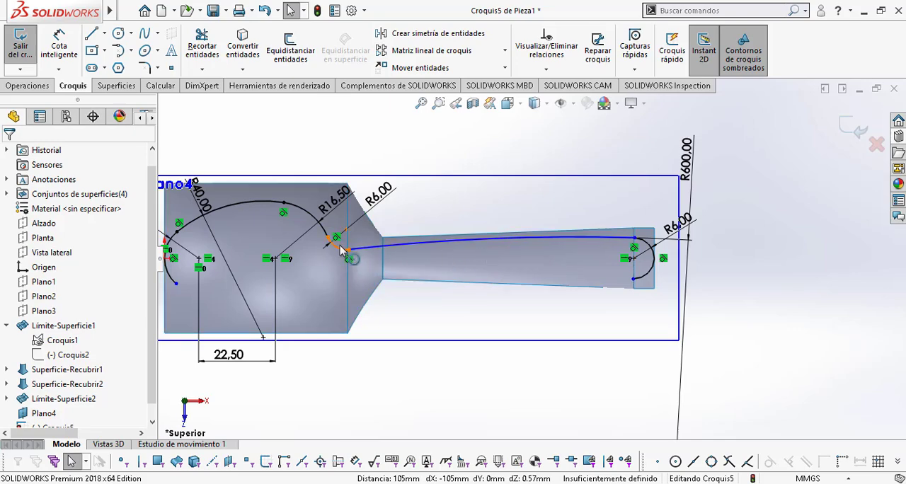
# Step: Check the neck dimensions in Plano cuchara.pdf and examine the positions of the small neck arc's two endpoints
pyautogui.hotkey('alt', 'Tab')
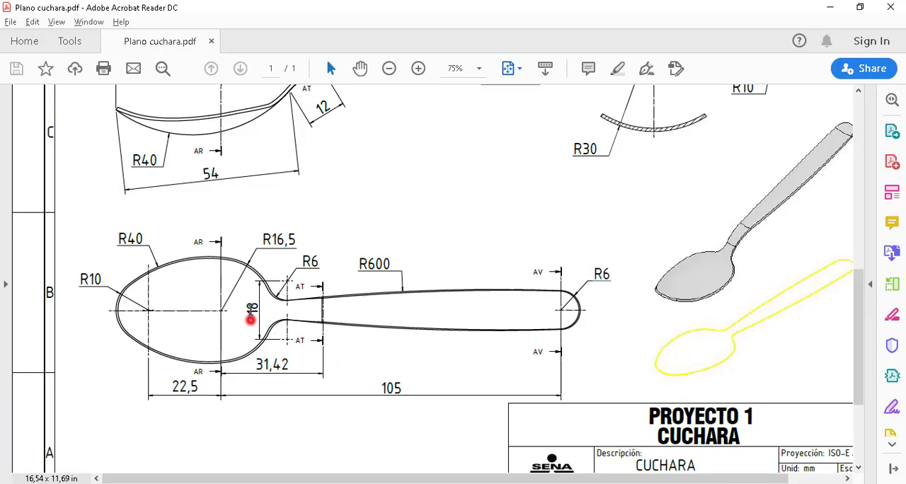
pyautogui.hotkey('alt', 'Tab')
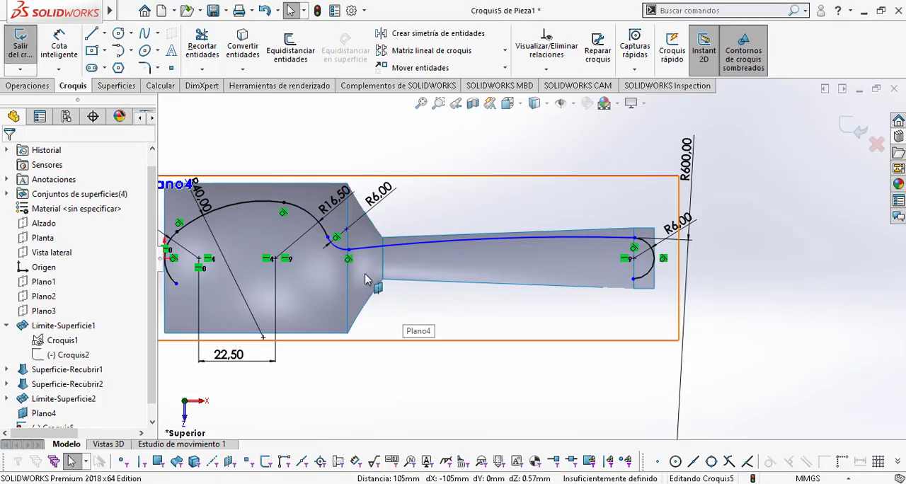
pyautogui.click(349, 251)
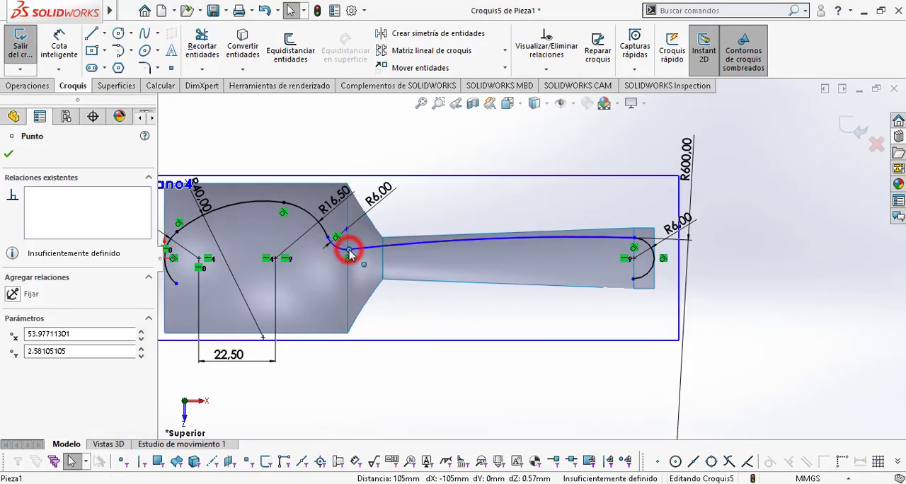
pyautogui.moveTo(346, 249)
pyautogui.mouseDown()
pyautogui.moveTo(324, 233)
pyautogui.moveTo(335, 238)
pyautogui.mouseUp()
pyautogui.scroll(-6, 352, 258)
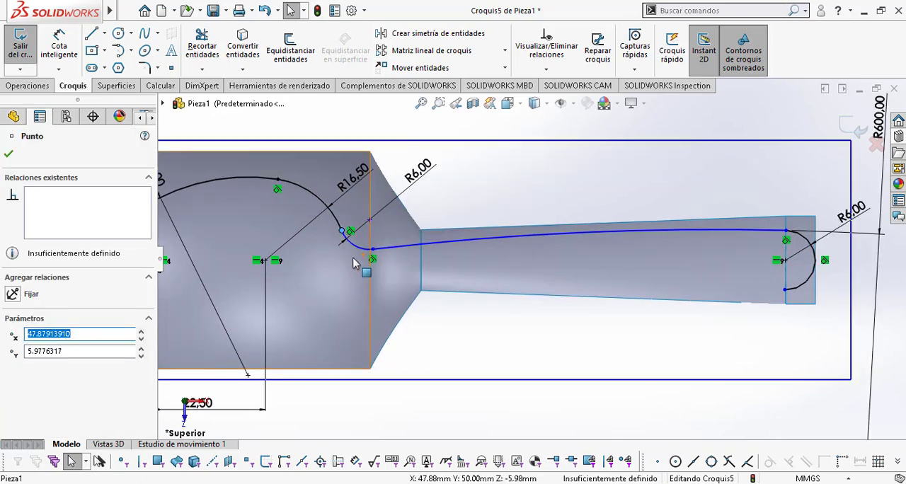
pyautogui.press('Escape')
# Step: Draw a horizontal construction line about 10.08 mm long from the 16.5 mm arc's centre towards the neck
pyautogui.scroll(5, 415, 252)
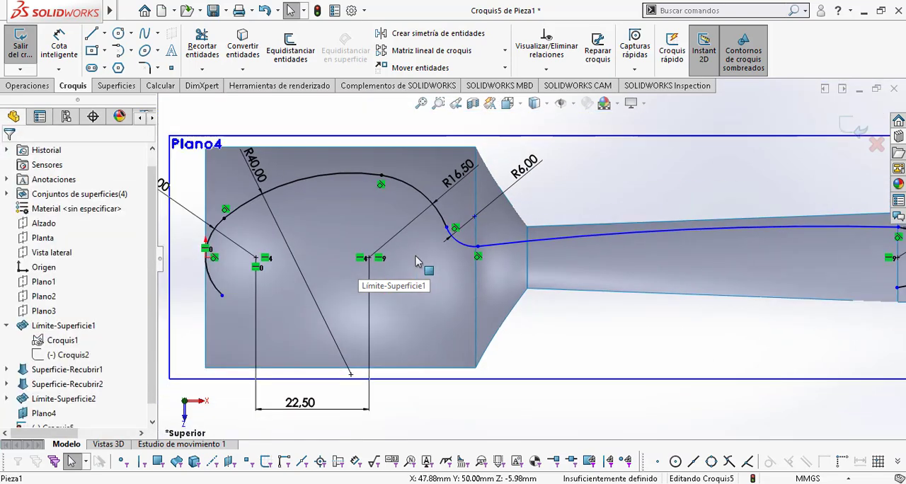
pyautogui.scroll(-2, 364, 257)
pyautogui.keyDown('ctrl'); pyautogui.moveTo(331, 265); pyautogui.dragTo(324, 268, button='middle'); pyautogui.keyUp('ctrl')
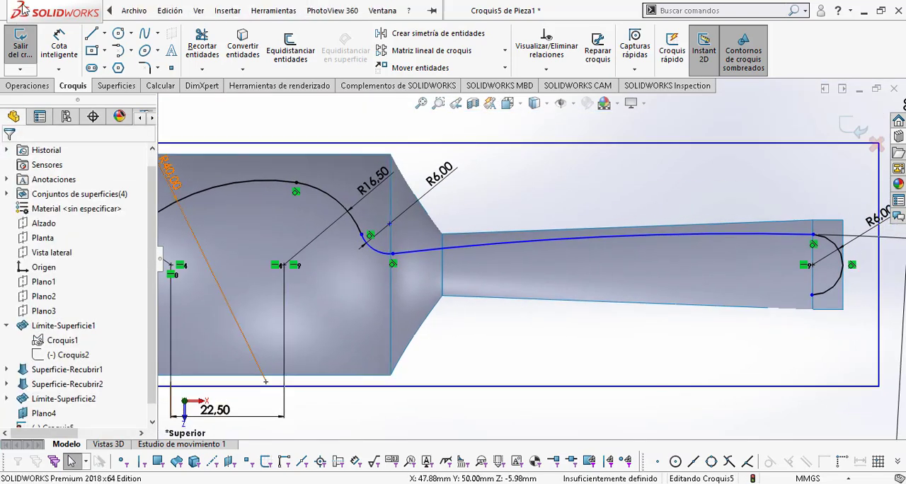
pyautogui.click(283, 265)
pyautogui.click(332, 265)
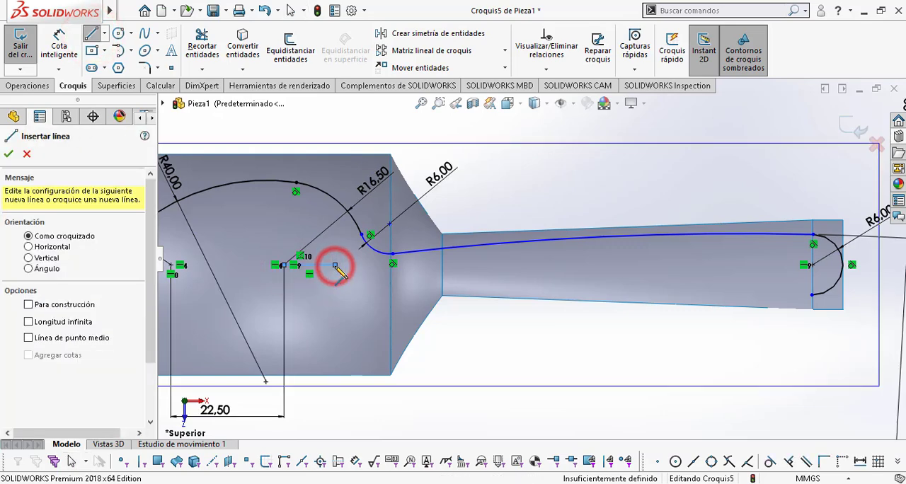
pyautogui.press('Escape')
pyautogui.click(322, 269)
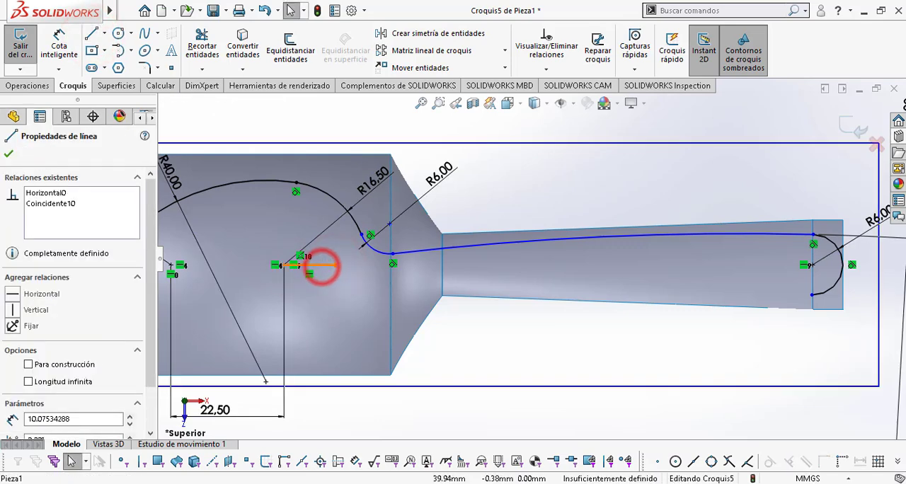
pyautogui.click(29, 364)
pyautogui.press('Escape')
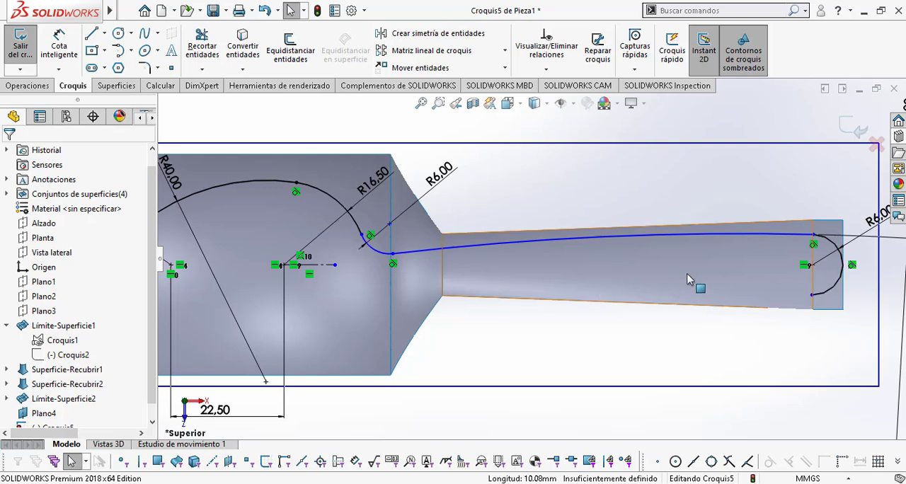
# Step: Add a vertical relation between the two endpoints of the 6 mm handle-tip arc
pyautogui.scroll(-1, 842, 290)
pyautogui.scroll(-4, 723, 317)
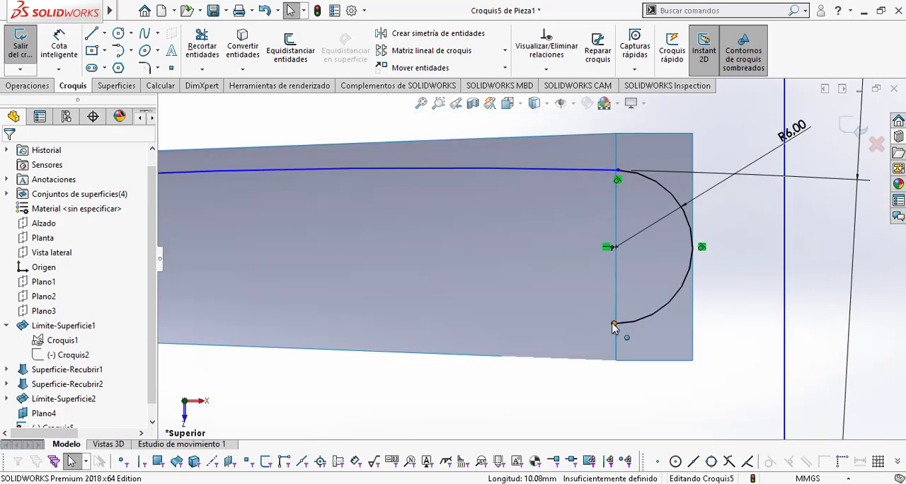
pyautogui.click(613, 324)
pyautogui.keyDown('ctrl'); pyautogui.click(616, 171); pyautogui.keyUp('ctrl')
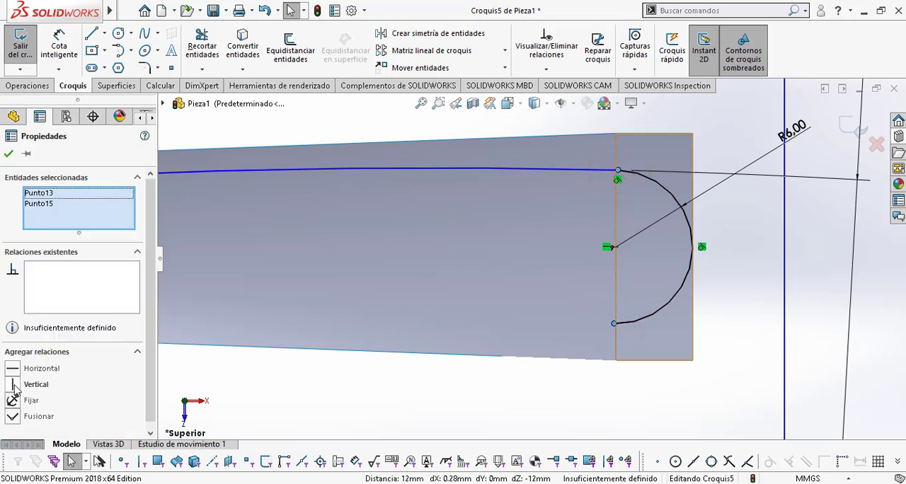
pyautogui.press('Escape')
pyautogui.scroll(6, 604, 375)
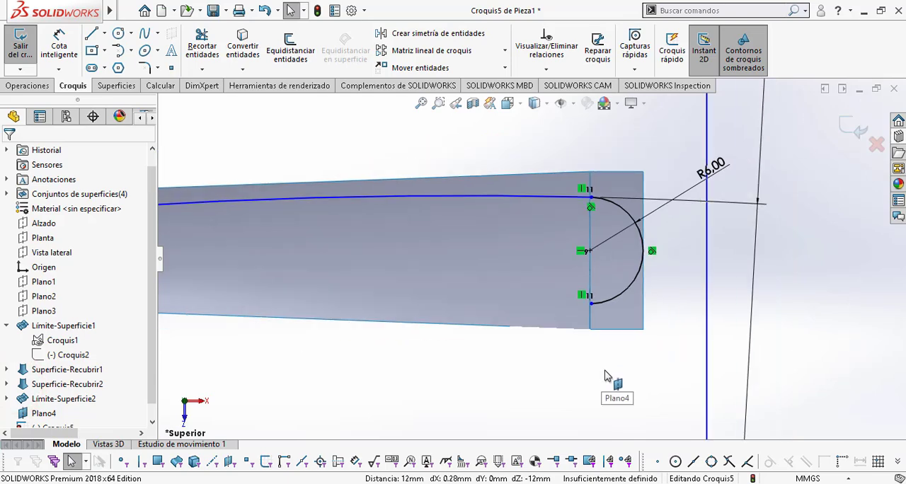
# Step: Add a vertical relation between the two endpoints of the 10 mm arc at the bowl's tip
pyautogui.keyDown('ctrl'); pyautogui.moveTo(439, 332); pyautogui.dragTo(819, 313, button='middle'); pyautogui.keyUp('ctrl')
pyautogui.scroll(-2, 292, 233)
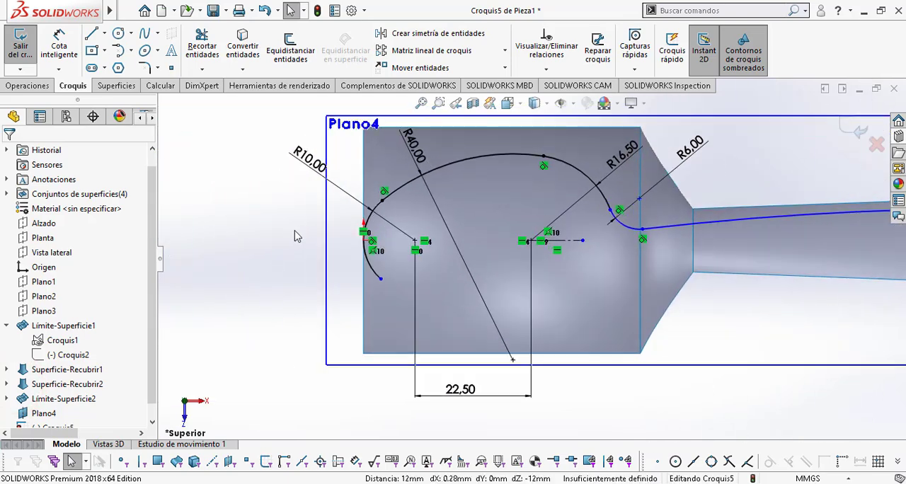
pyautogui.click(411, 290)
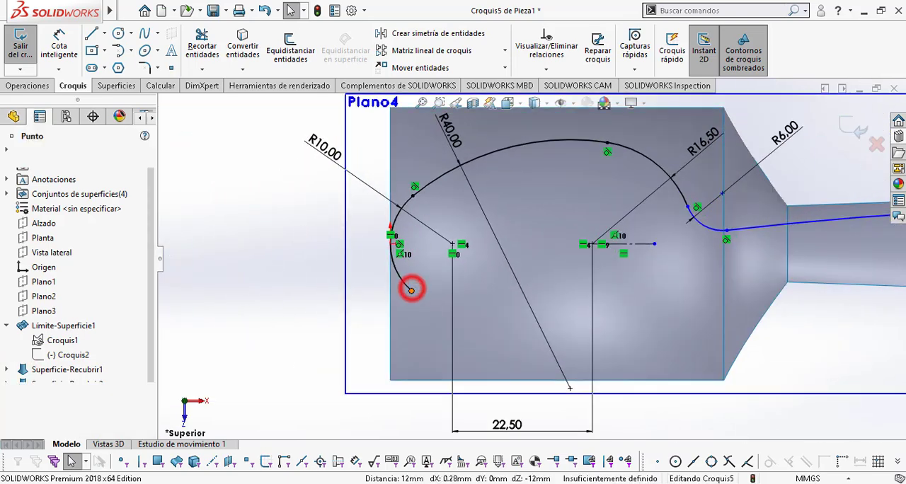
pyautogui.keyDown('ctrl'); pyautogui.click(413, 198); pyautogui.keyUp('ctrl')
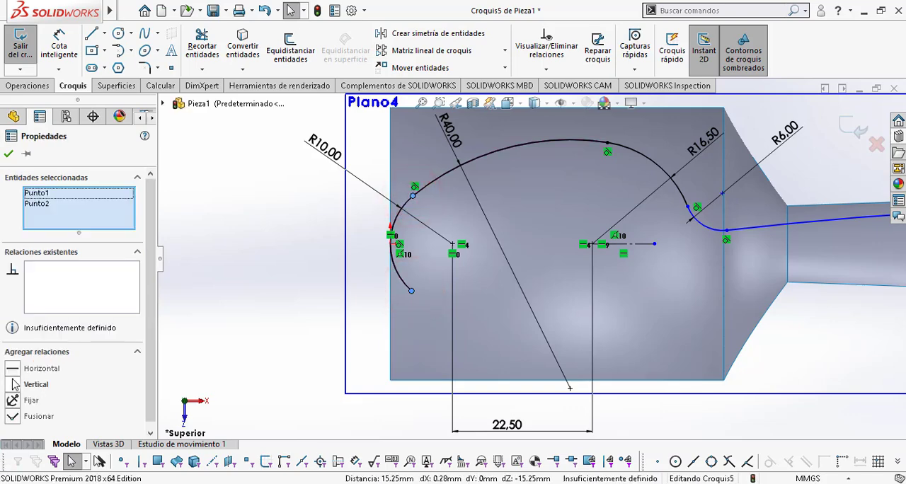
pyautogui.press('Escape')
pyautogui.scroll(3, 563, 395)
pyautogui.keyDown('ctrl'); pyautogui.moveTo(563, 395); pyautogui.dragTo(302, 348, button='middle'); pyautogui.keyUp('ctrl')
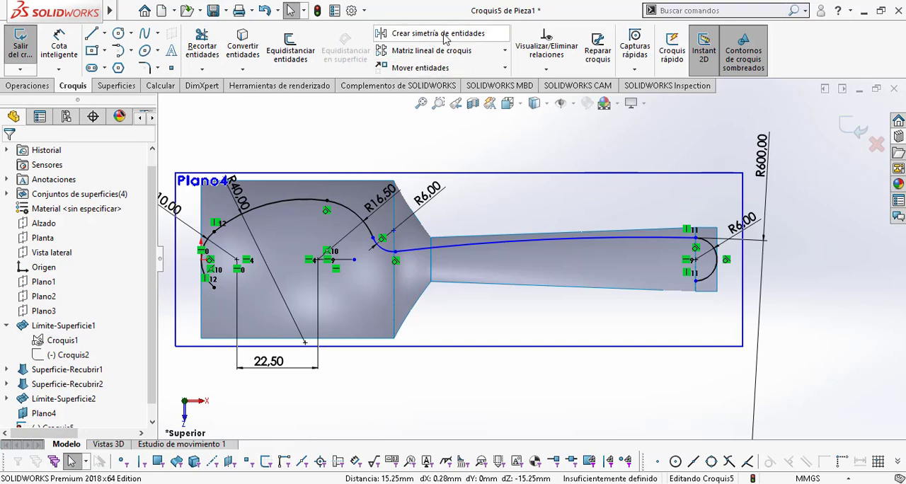
# Step: Mirror the bowl's 40 mm and 16.5 mm arcs, the 6 mm neck arc and the 600 mm handle arc about the horizontal construction line
pyautogui.click(476, 36)
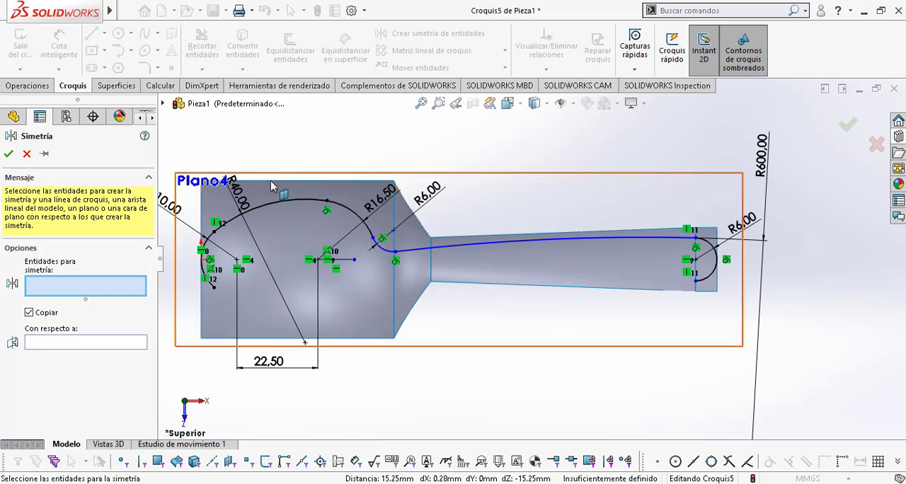
pyautogui.click(278, 200)
pyautogui.click(339, 207)
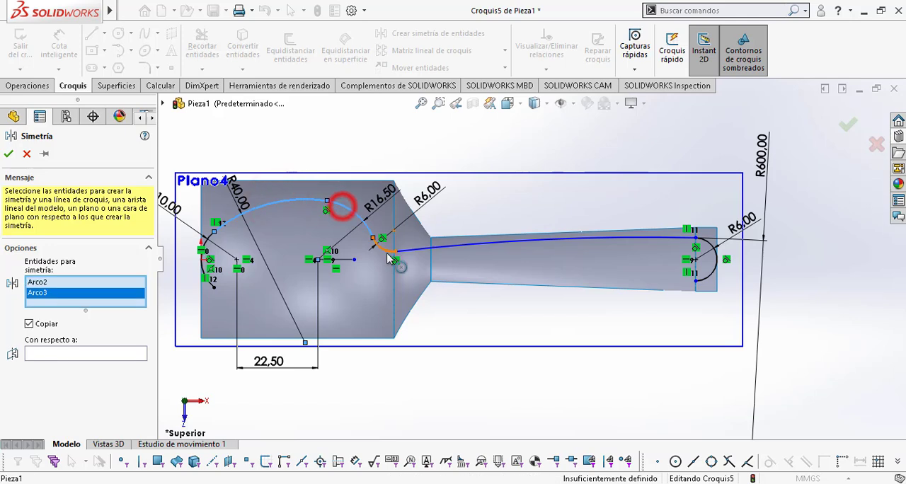
pyautogui.click(385, 253)
pyautogui.click(477, 240)
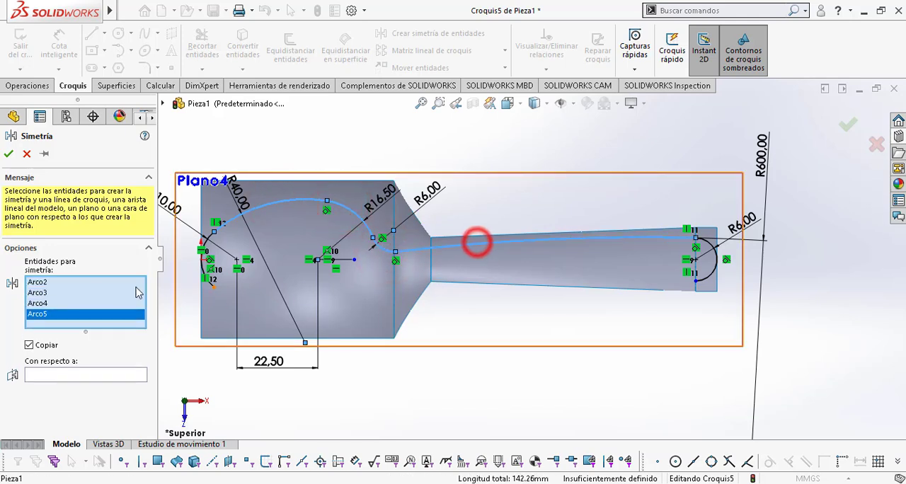
pyautogui.click(51, 377)
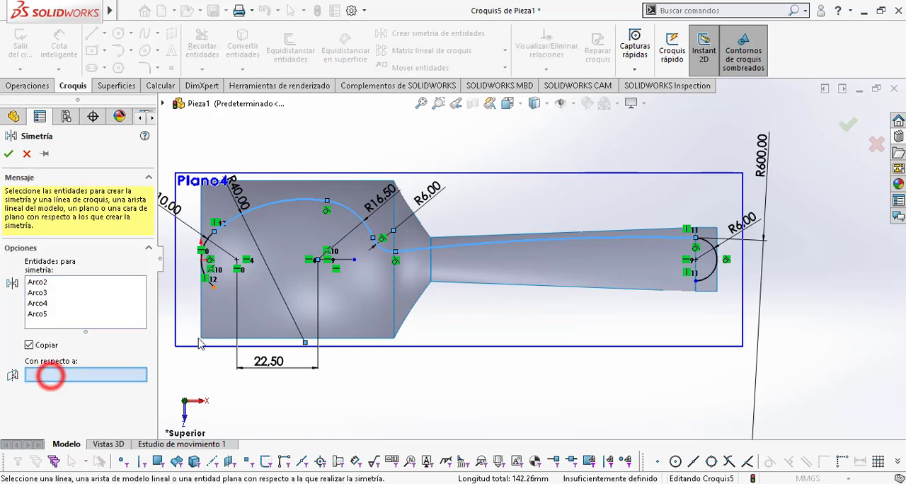
pyautogui.click(343, 260)
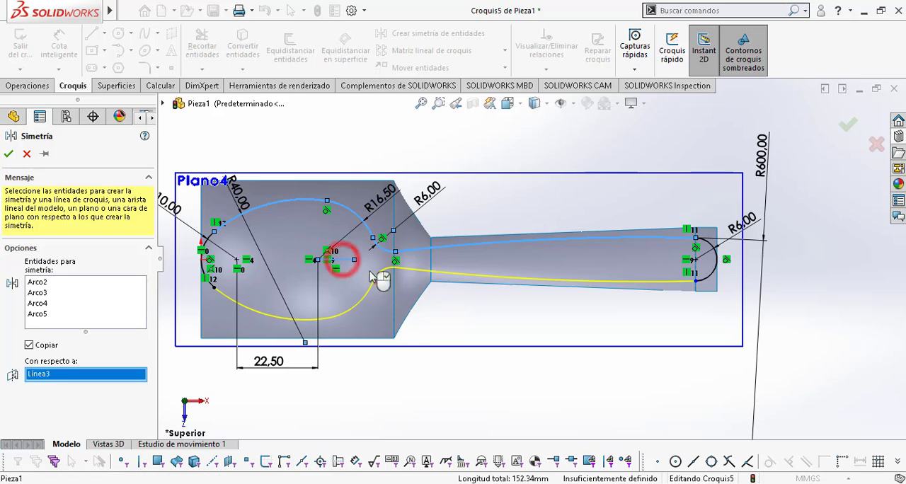
pyautogui.click(7, 154)
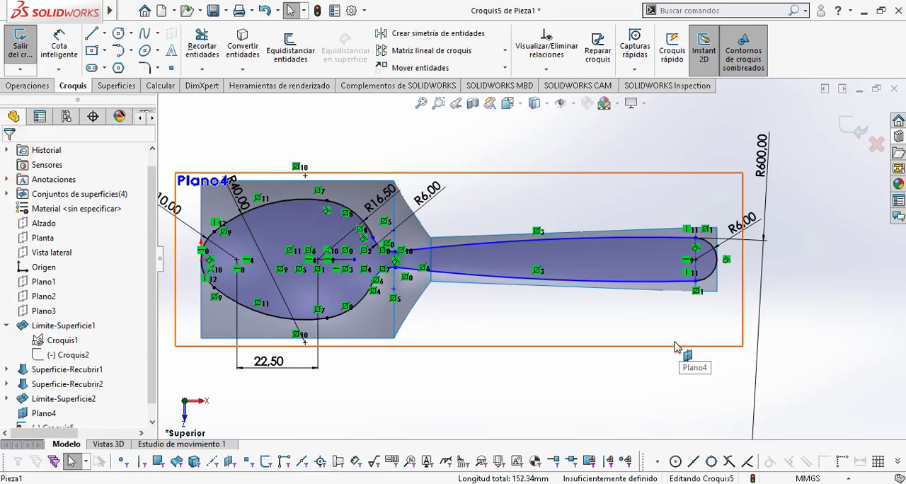
# Step: Dimension the distance between the centres of the two 6 mm neck arcs as 18 mm and exit the sketch
pyautogui.press('f')
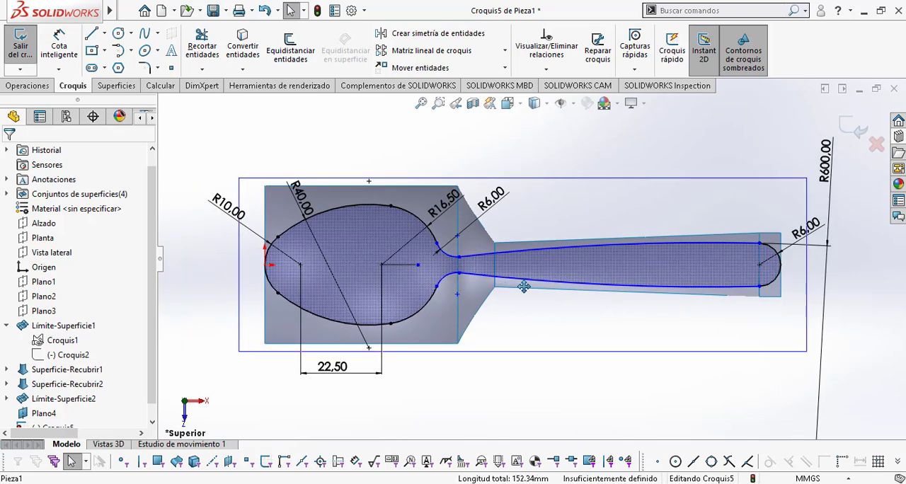
pyautogui.scroll(-2, 440, 283)
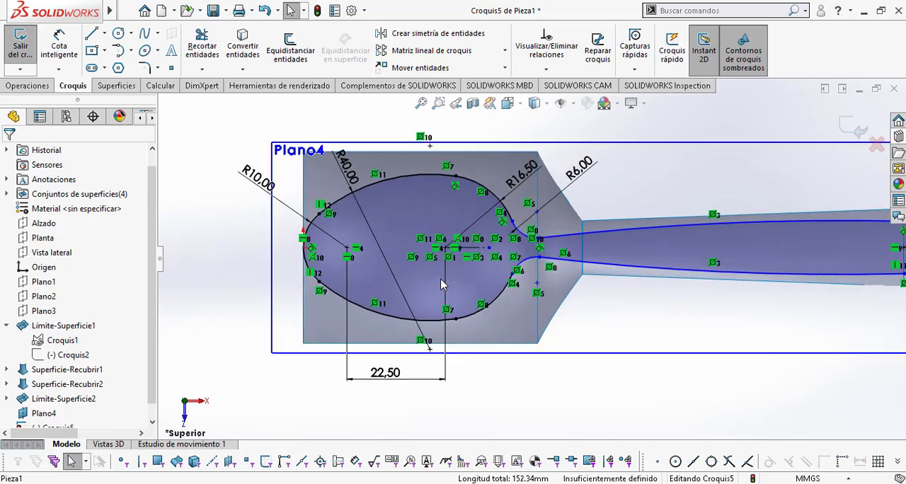
pyautogui.scroll(-2, 650, 220)
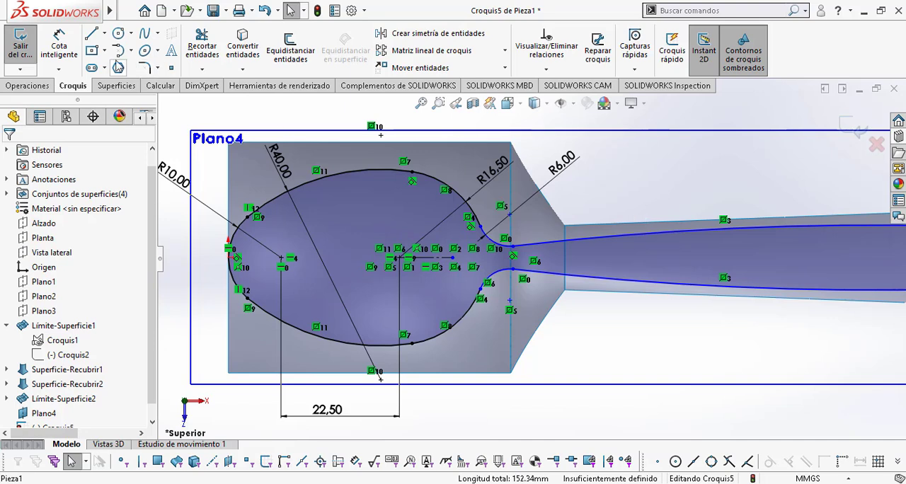
pyautogui.click(71, 32)
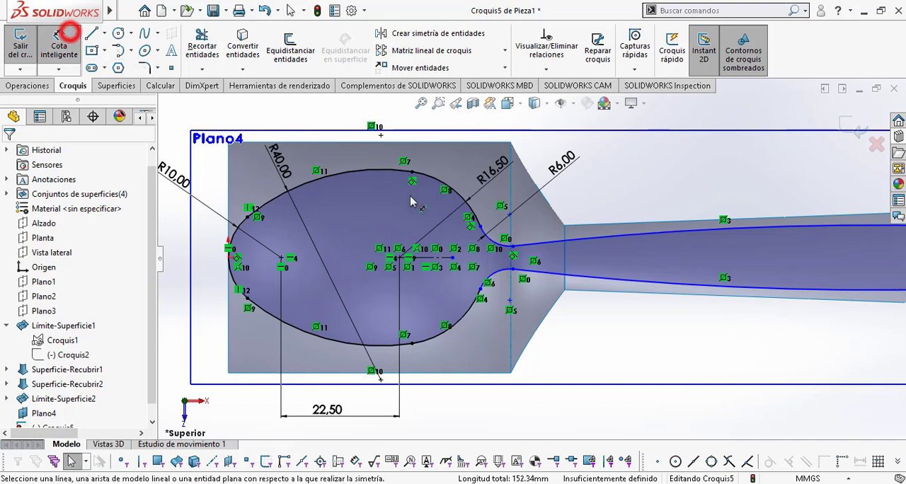
pyautogui.click(497, 242)
pyautogui.click(502, 271)
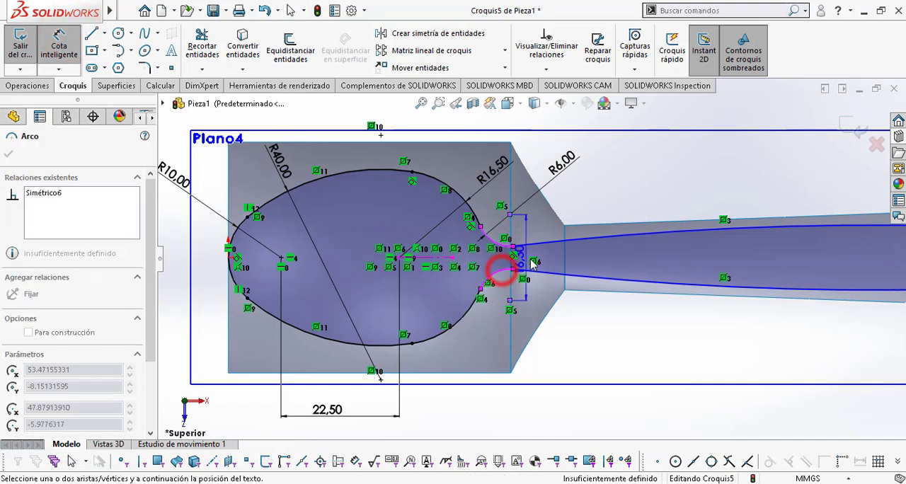
pyautogui.click(612, 198)
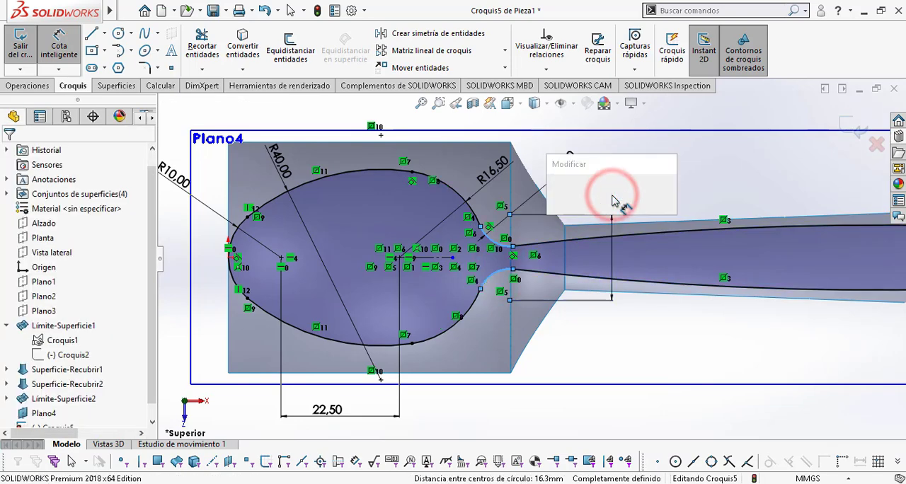
pyautogui.write('18')
pyautogui.press('Return')
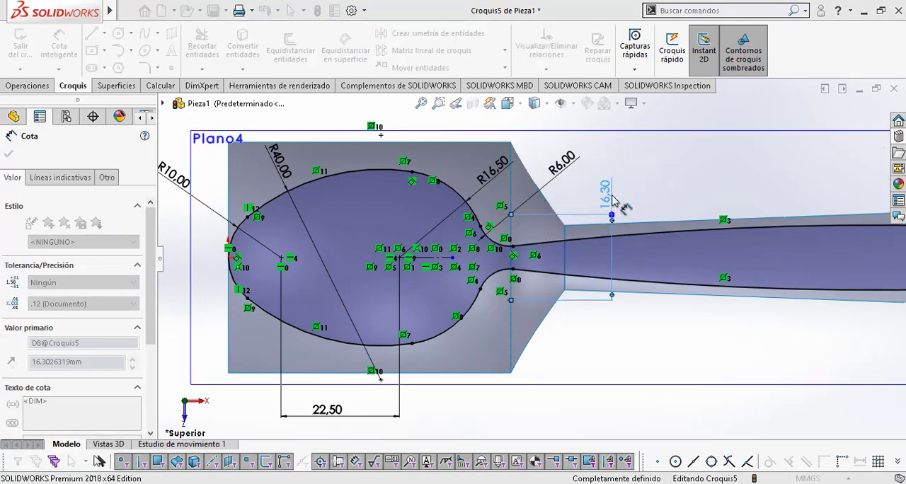
pyautogui.scroll(3, 670, 268)
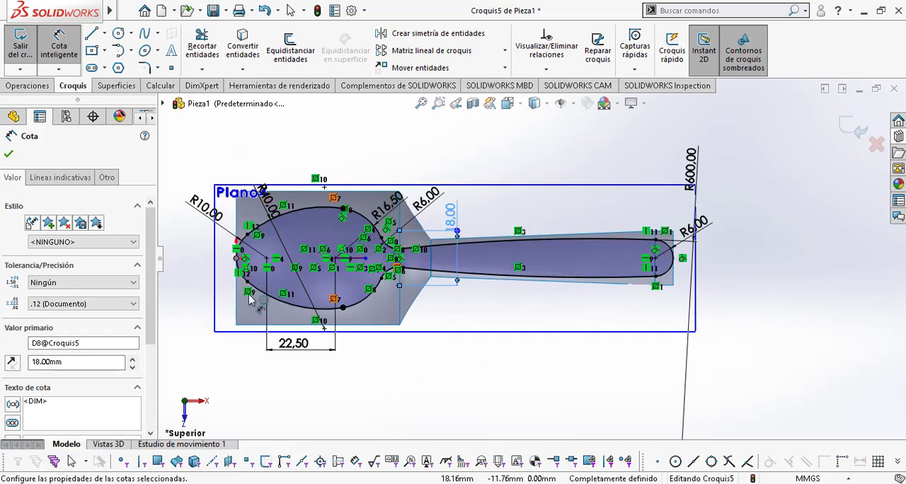
pyautogui.click(851, 126)
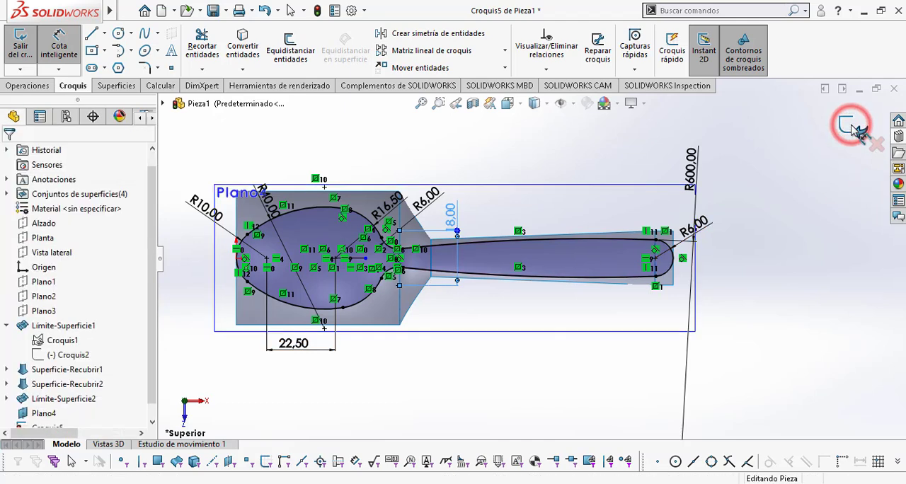
# Step: Trim the four spoon surfaces with the outline sketch as a standard trim tool, keeping the bowl, neck, handle and handle-tip regions inside it
pyautogui.moveTo(663, 324)
pyautogui.mouseDown(button='middle')
pyautogui.moveTo(673, 245)
pyautogui.moveTo(759, 184)
pyautogui.moveTo(689, 228)
pyautogui.moveTo(683, 179)
pyautogui.moveTo(694, 190)
pyautogui.mouseUp(button='middle')
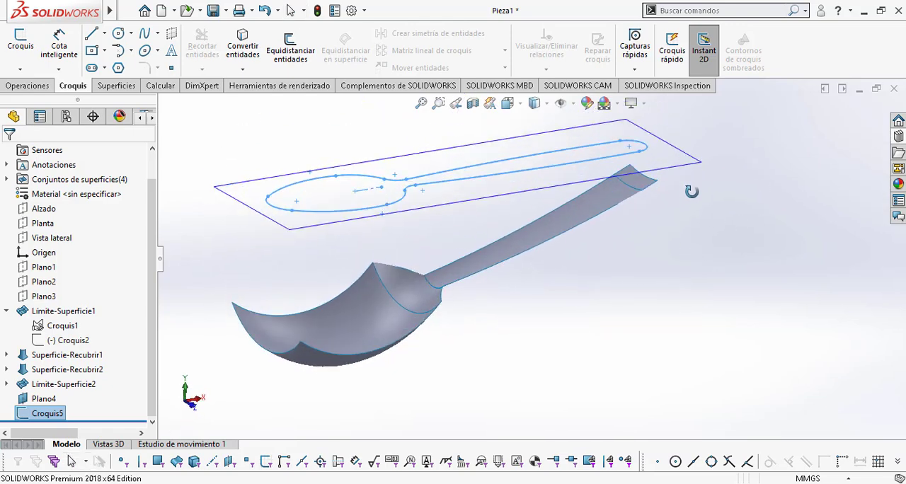
pyautogui.keyDown('ctrl'); pyautogui.moveTo(739, 265); pyautogui.dragTo(753, 269, button='middle'); pyautogui.keyUp('ctrl')
pyautogui.scroll(-1, 661, 274)
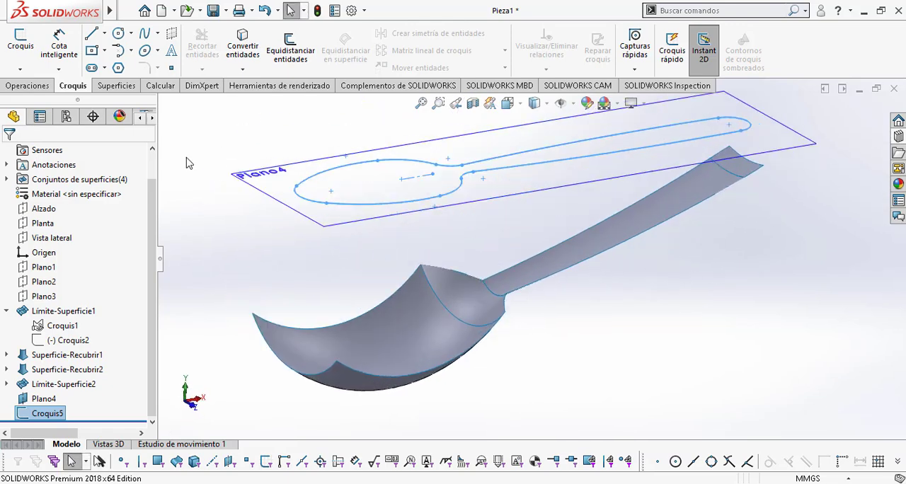
pyautogui.click(125, 84)
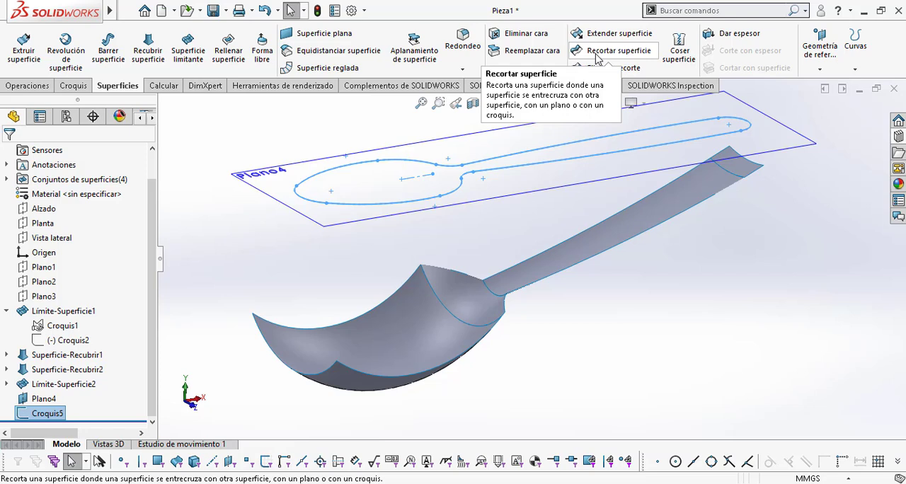
pyautogui.click(596, 57)
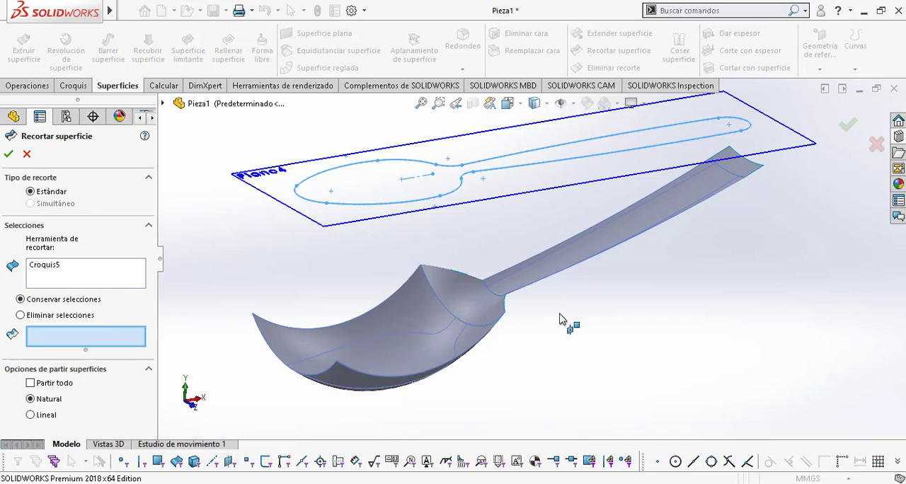
pyautogui.moveTo(618, 354); pyautogui.dragTo(546, 397, button='middle')
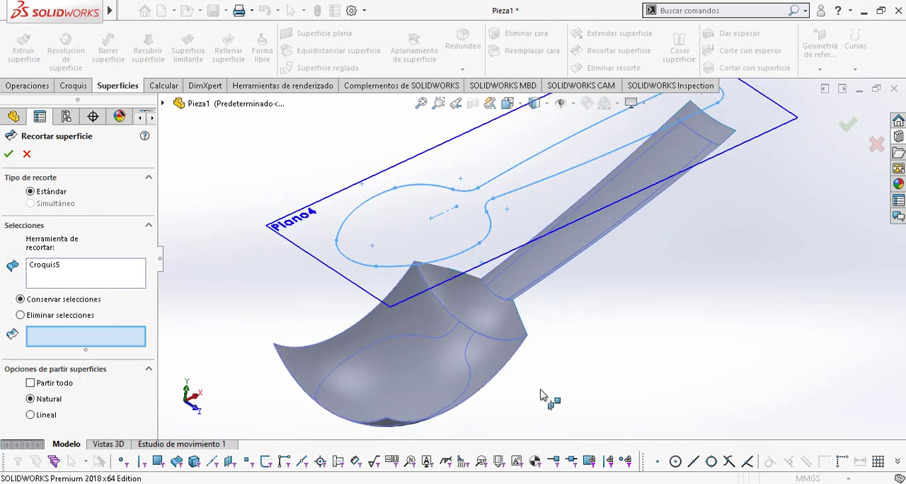
pyautogui.click(416, 388)
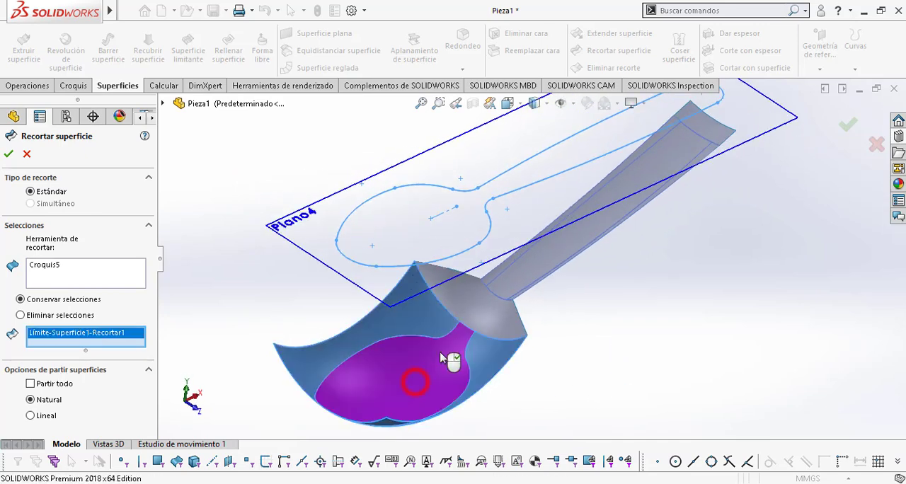
pyautogui.click(478, 309)
pyautogui.click(520, 279)
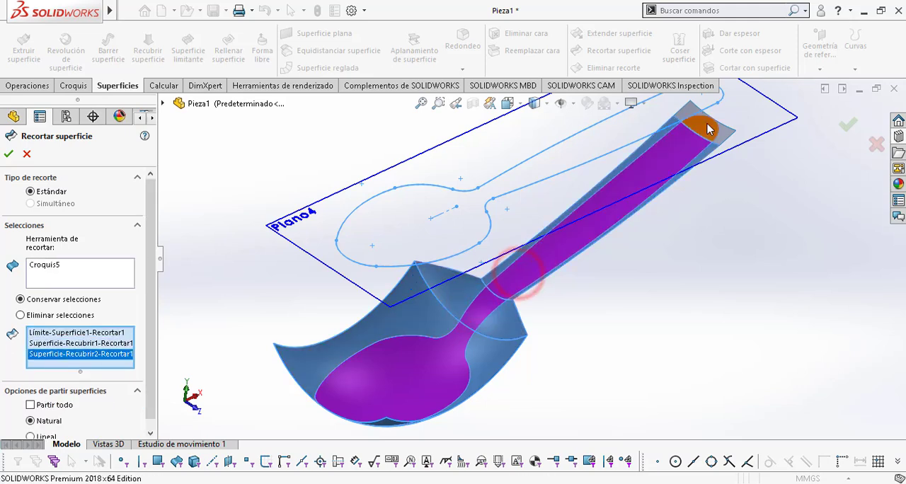
pyautogui.click(704, 123)
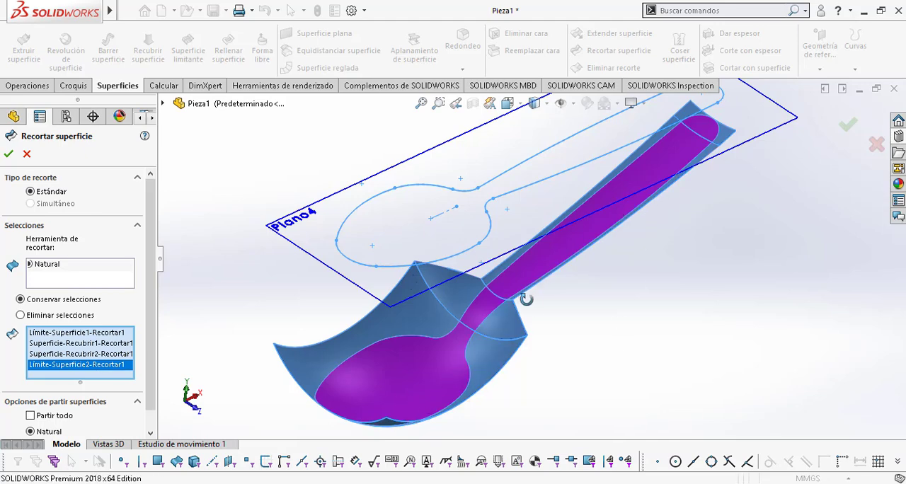
pyautogui.moveTo(526, 298); pyautogui.dragTo(528, 279, button='middle')
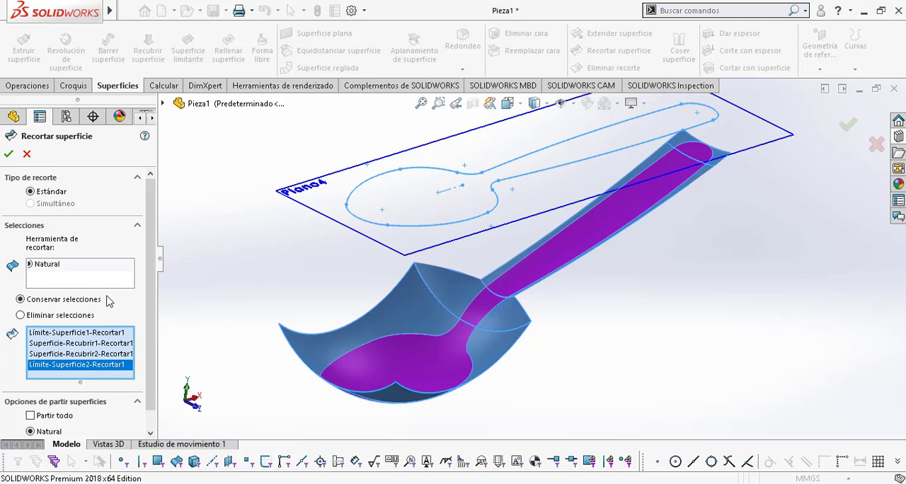
pyautogui.click(9, 154)
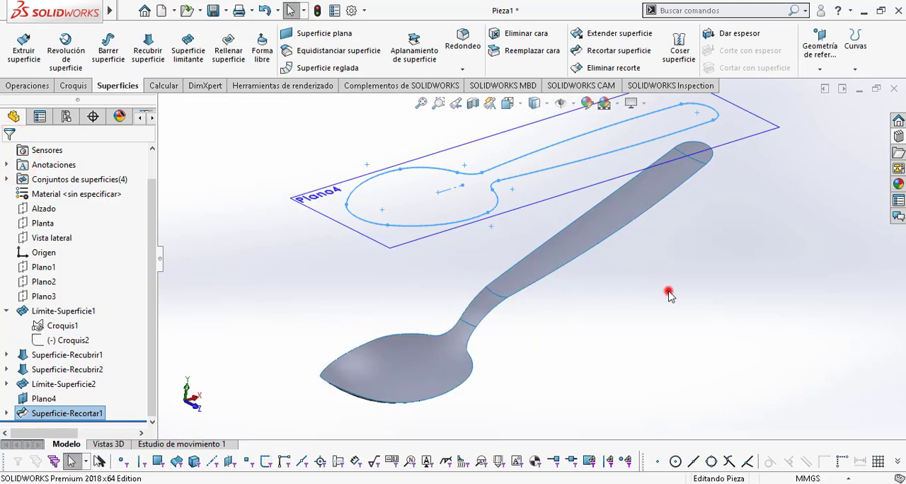
# Step: Hide the reference plane Plano4
pyautogui.moveTo(669, 293); pyautogui.dragTo(634, 352, button='middle')
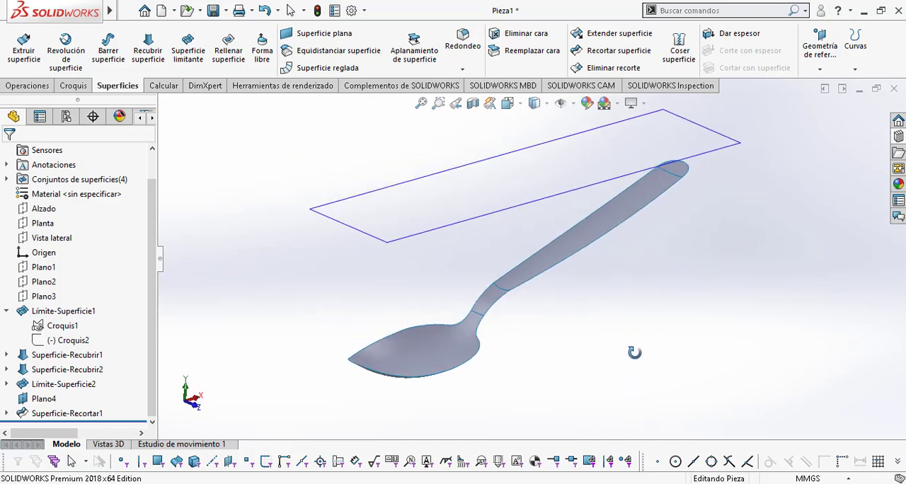
pyautogui.click(42, 400)
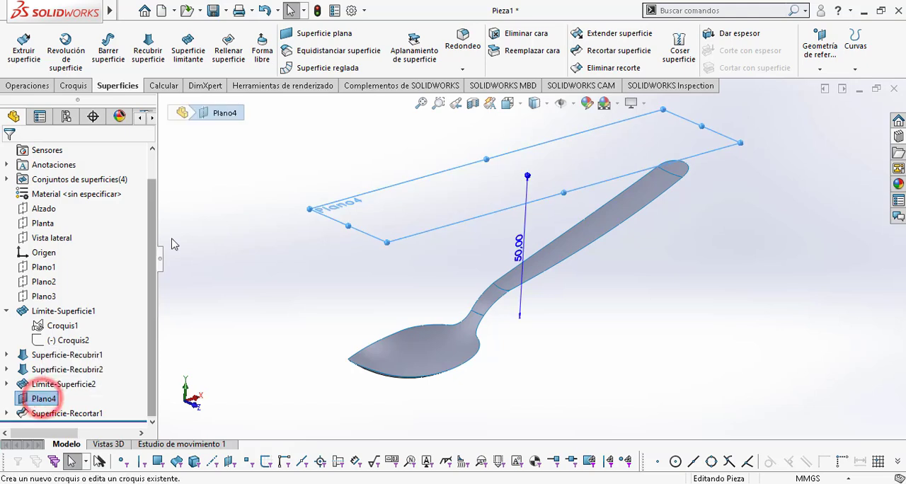
pyautogui.rightClick(50, 402)
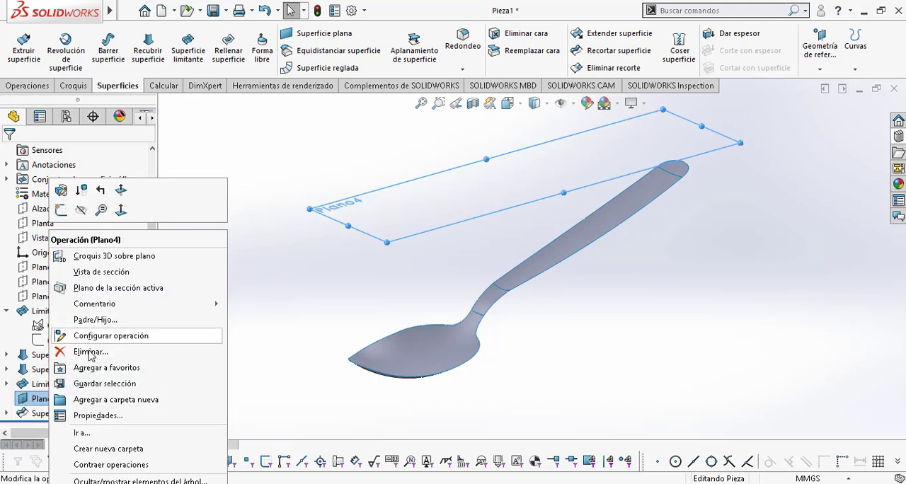
pyautogui.click(80, 210)
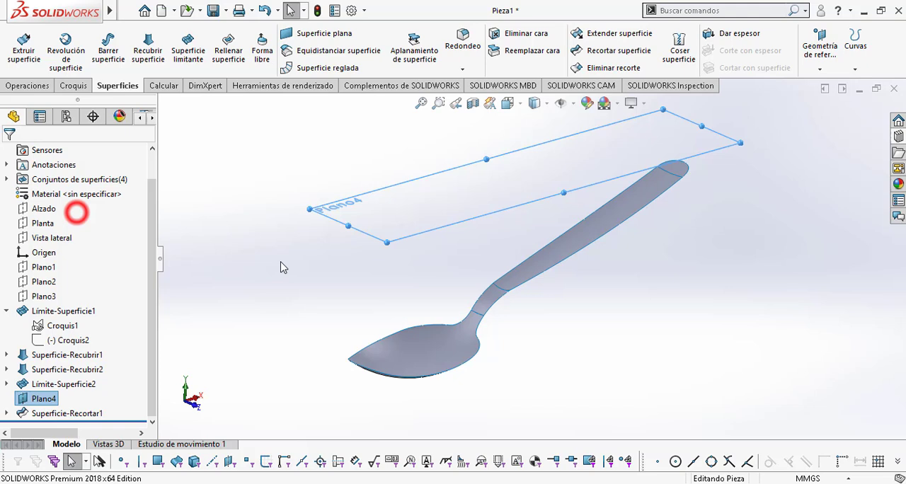
pyautogui.click(574, 328)
# Step: Knit the trimmed bowl, neck, handle and handle-tip surfaces together without creating a solid or merging entities
pyautogui.moveTo(572, 348)
pyautogui.mouseDown(button='middle')
pyautogui.moveTo(556, 415)
pyautogui.moveTo(564, 354)
pyautogui.mouseUp(button='middle')
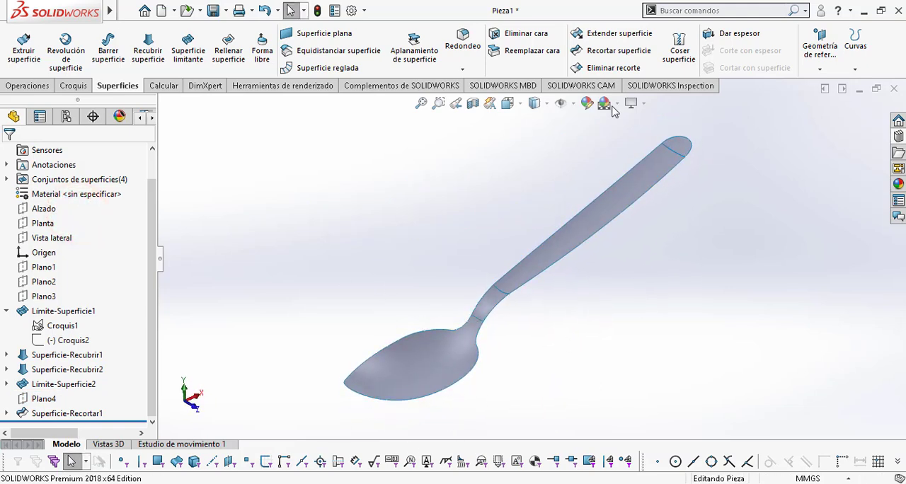
pyautogui.click(685, 52)
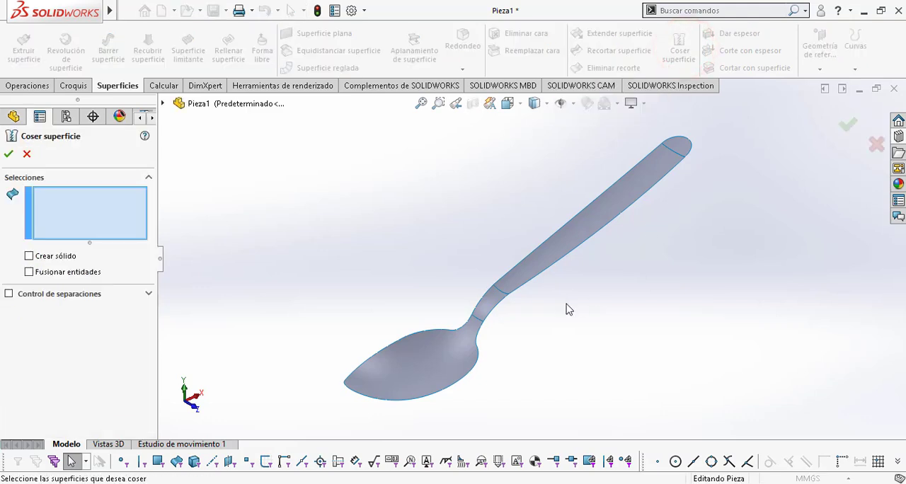
pyautogui.click(440, 361)
pyautogui.click(494, 301)
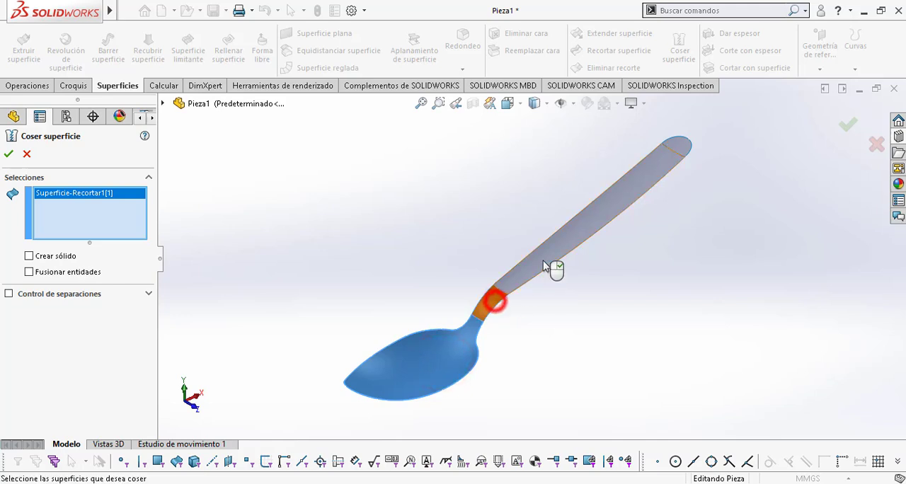
pyautogui.click(547, 253)
pyautogui.click(681, 147)
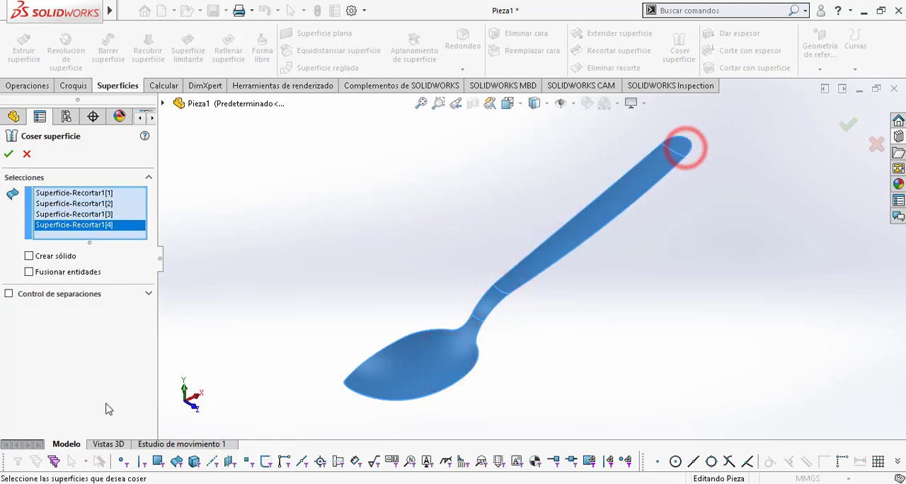
pyautogui.click(9, 154)
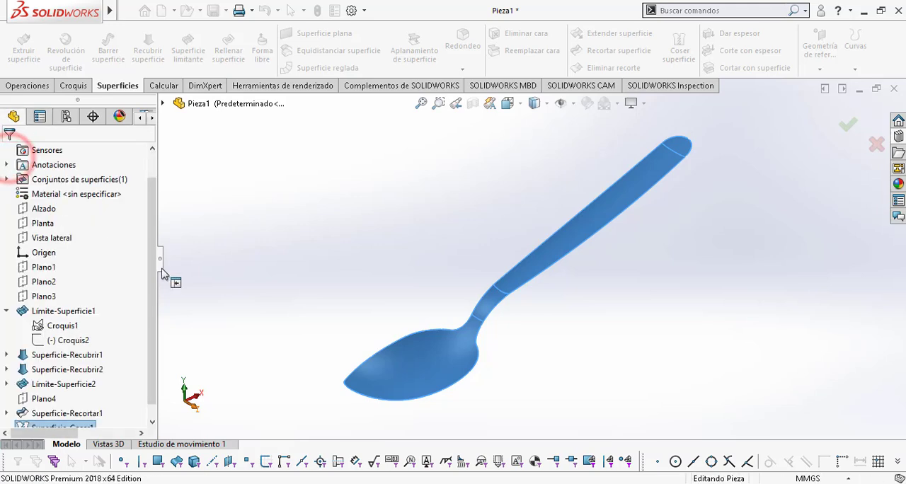
pyautogui.click(626, 304)
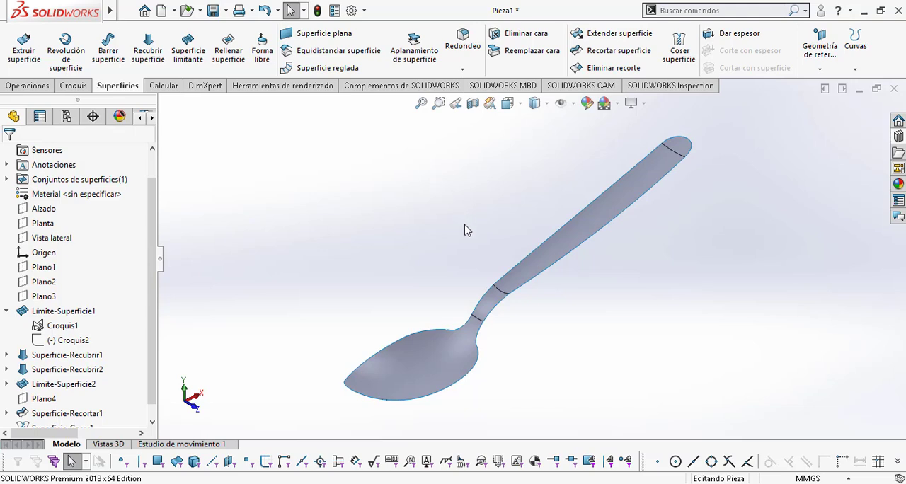
# Step: Thicken the knitted spoon surface into a solid by 1 mm towards its upper, inner-bowl side only
pyautogui.moveTo(516, 312); pyautogui.dragTo(519, 283, button='middle')
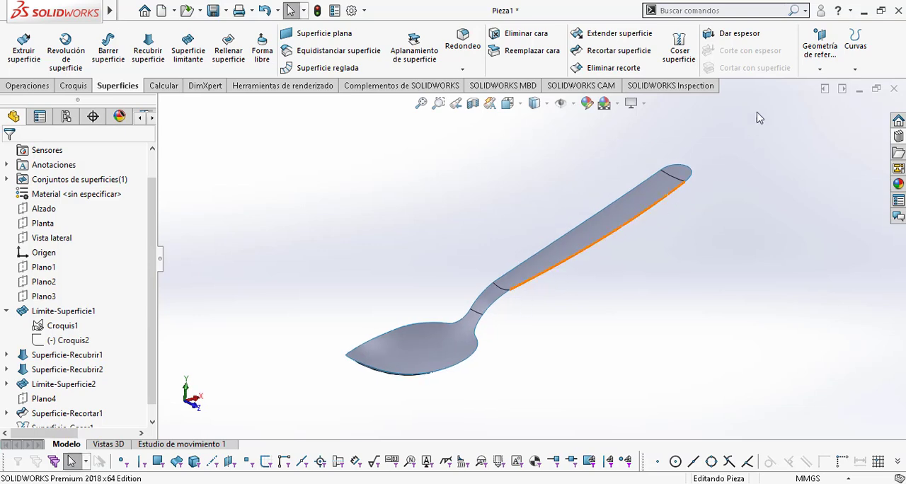
pyautogui.click(740, 34)
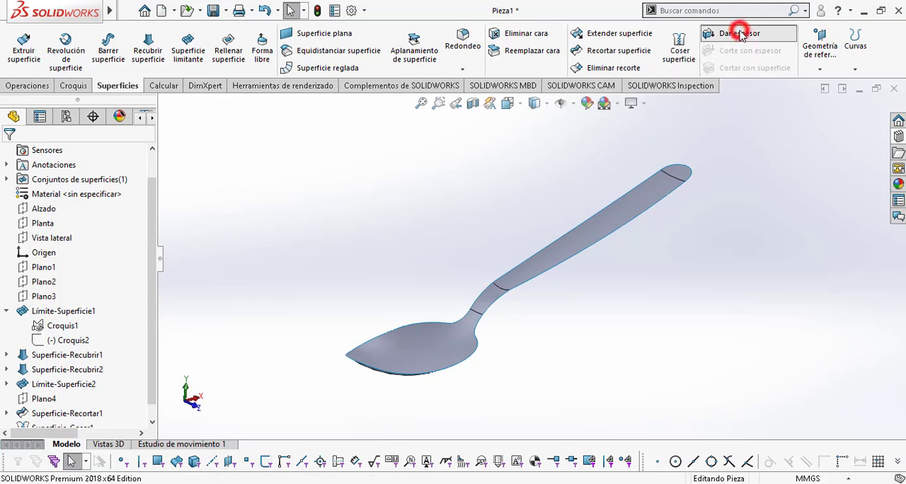
pyautogui.click(436, 363)
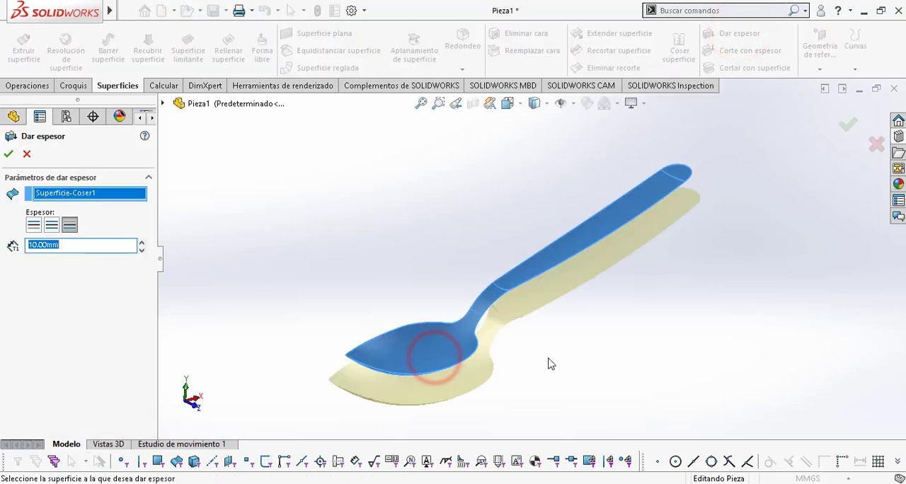
pyautogui.moveTo(554, 352); pyautogui.dragTo(491, 313, button='middle')
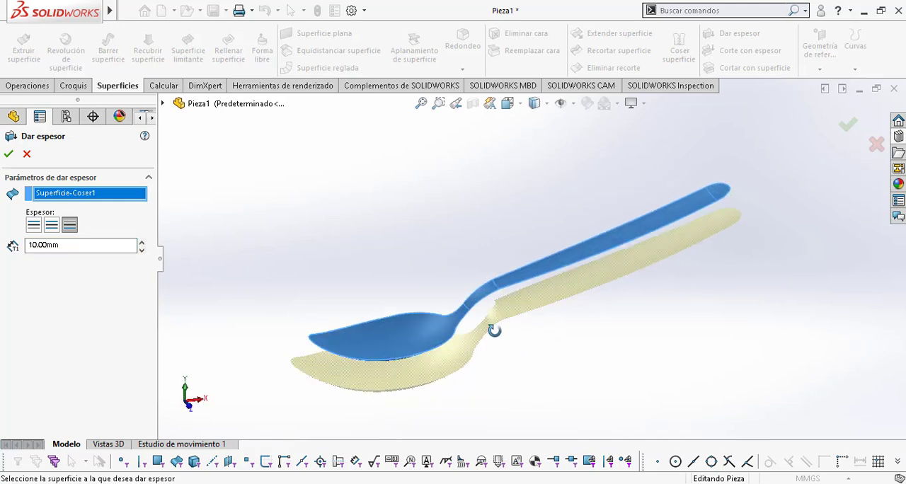
pyautogui.click(77, 246)
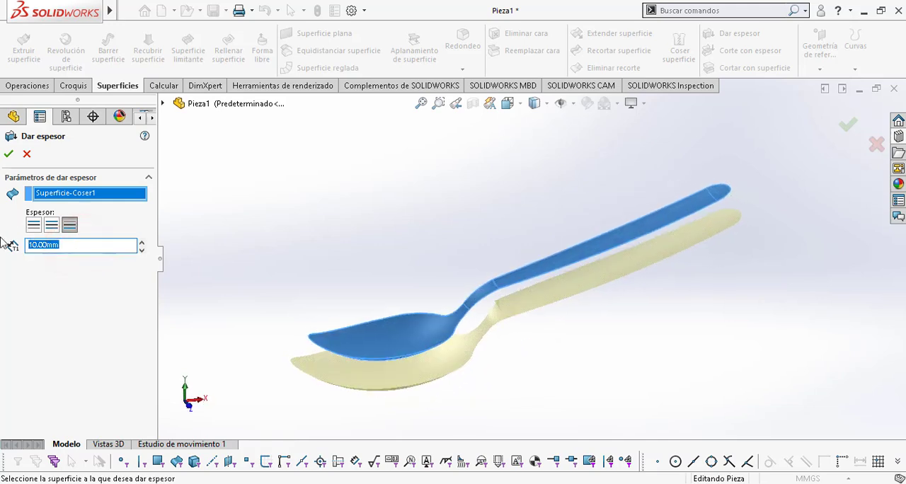
pyautogui.write('1')
pyautogui.click(71, 315)
pyautogui.moveTo(300, 299); pyautogui.dragTo(375, 322, button='middle')
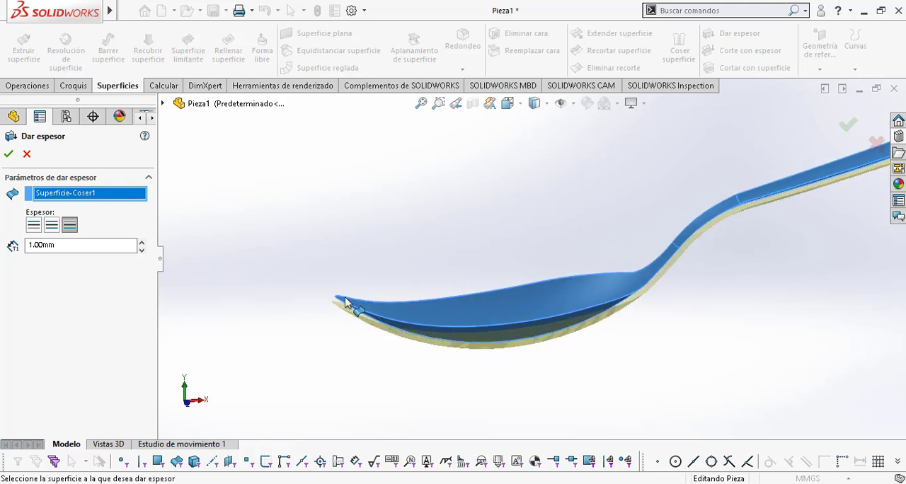
pyautogui.click(34, 226)
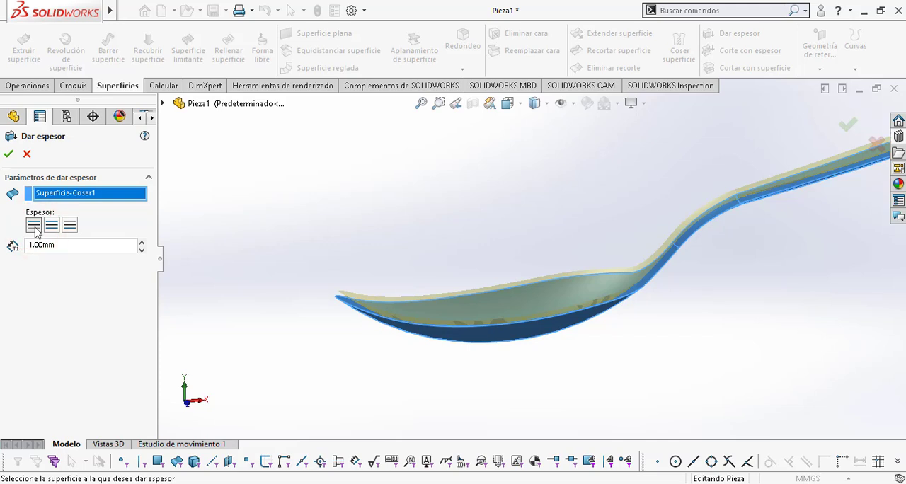
pyautogui.moveTo(634, 308); pyautogui.dragTo(673, 345, button='middle')
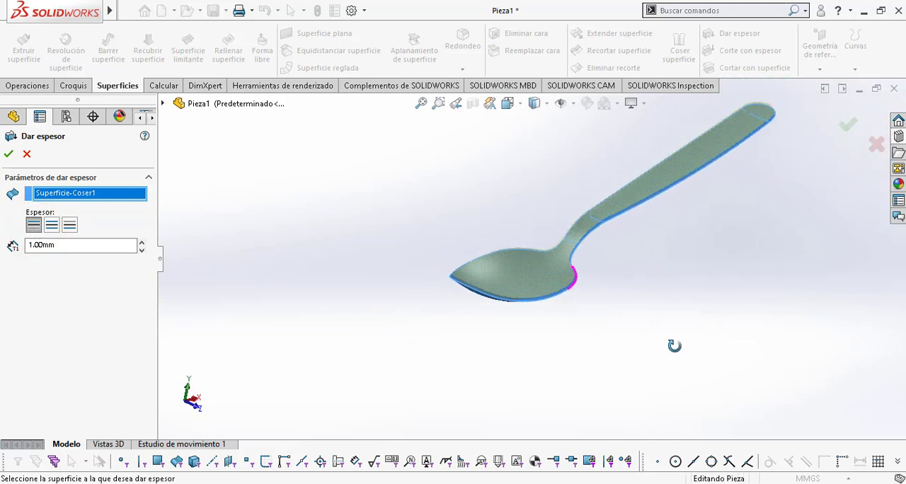
pyautogui.click(10, 153)
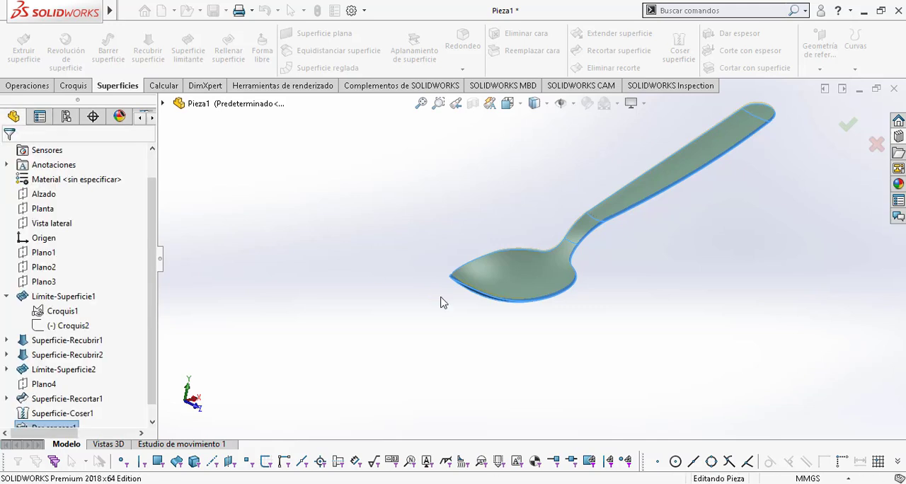
pyautogui.click(715, 339)
pyautogui.keyDown('ctrl'); pyautogui.moveTo(698, 280); pyautogui.dragTo(629, 344, button='middle'); pyautogui.keyUp('ctrl')
pyautogui.moveTo(674, 322); pyautogui.dragTo(641, 388, button='middle')
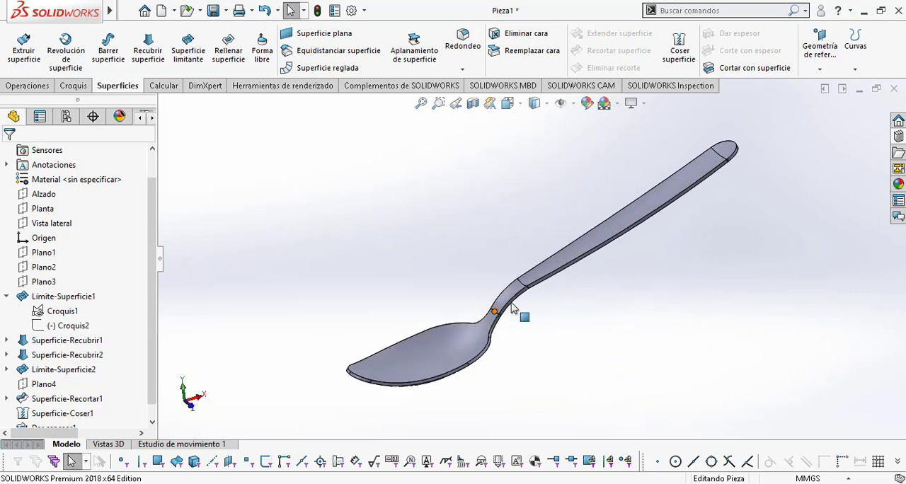